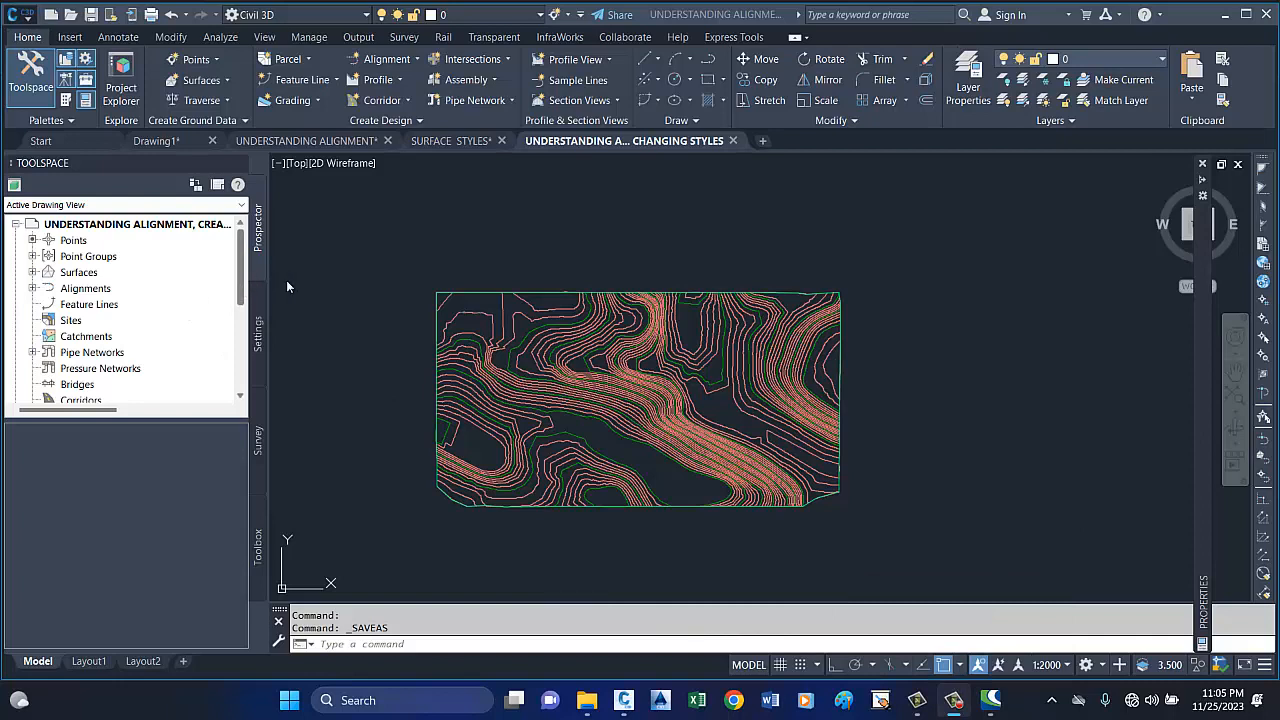
Switch to the UNDERSTANDING ALIGNMENT drawing and examine the road's alignment and corridor as a whole in the 3D viewport.
{"action": "mouse_move", "coordinate": [325, 143]}
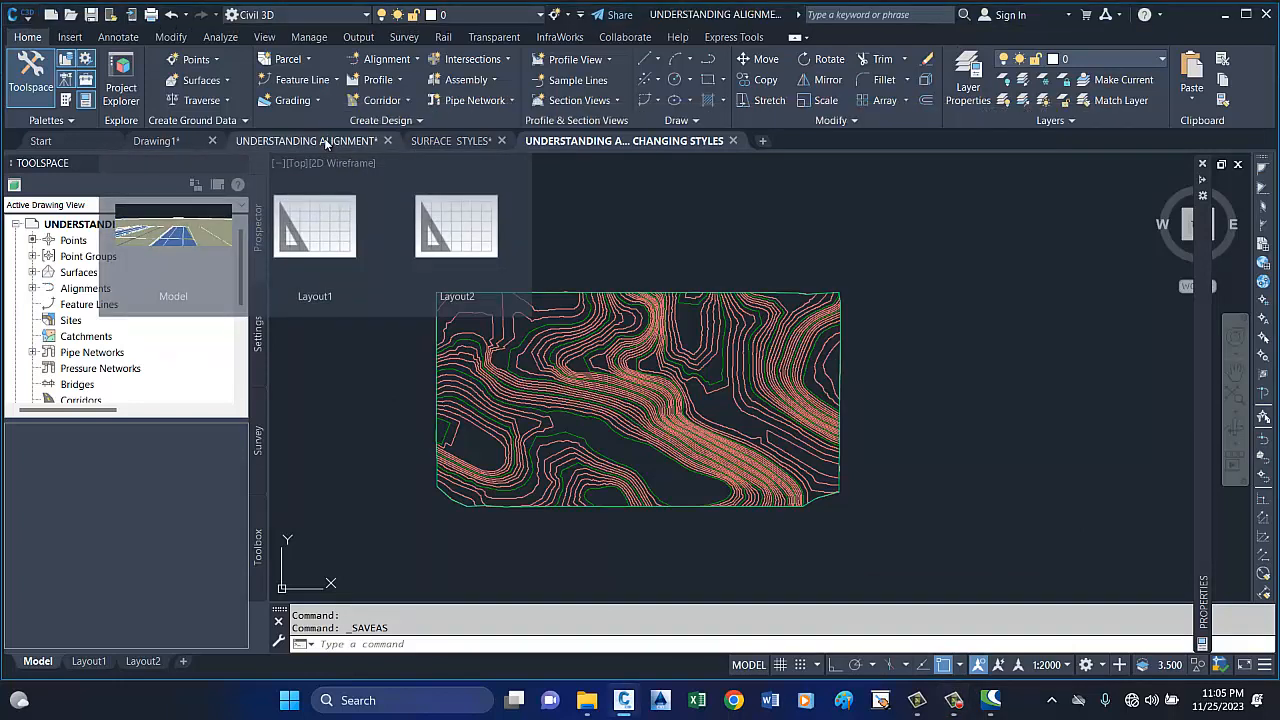
{"action": "left_click", "coordinate": [325, 141]}
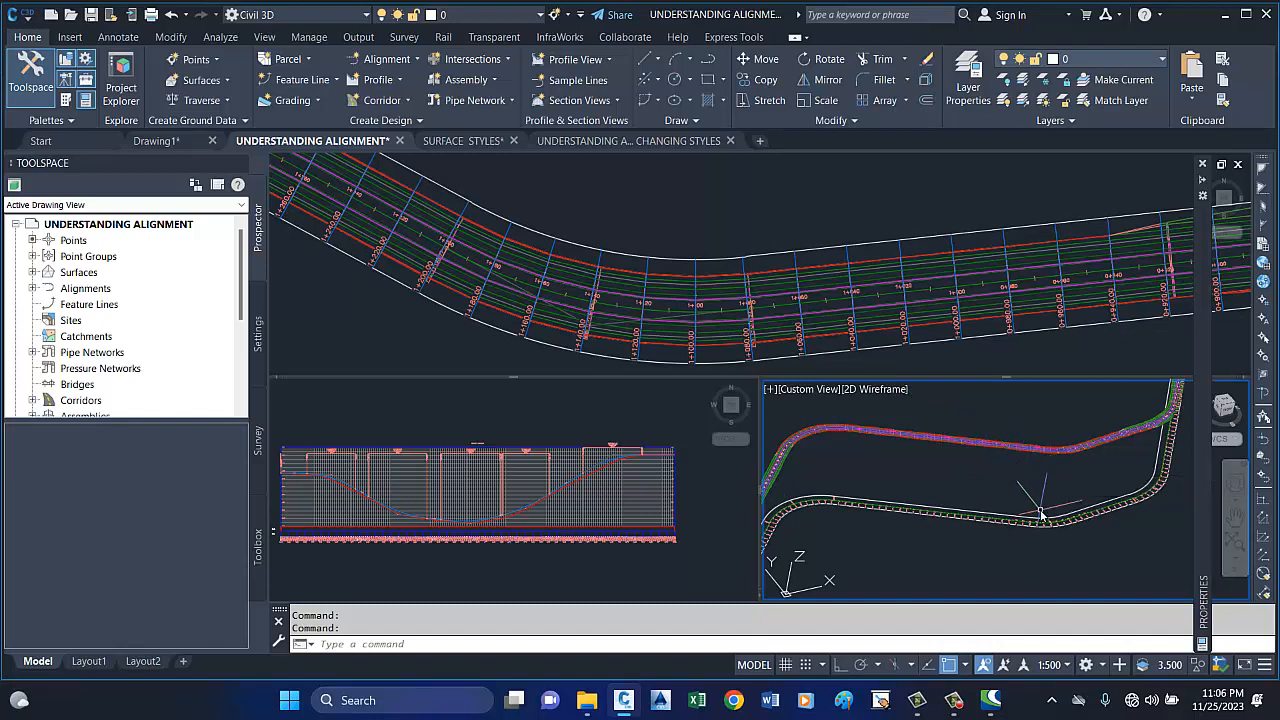
{"action": "mouse_move", "coordinate": [1040, 514]}
{"action": "scroll", "coordinate": [1015, 523], "scroll_direction": "up", "scroll_amount": 5}
{"action": "scroll", "coordinate": [986, 497], "scroll_direction": "down", "scroll_amount": 6}
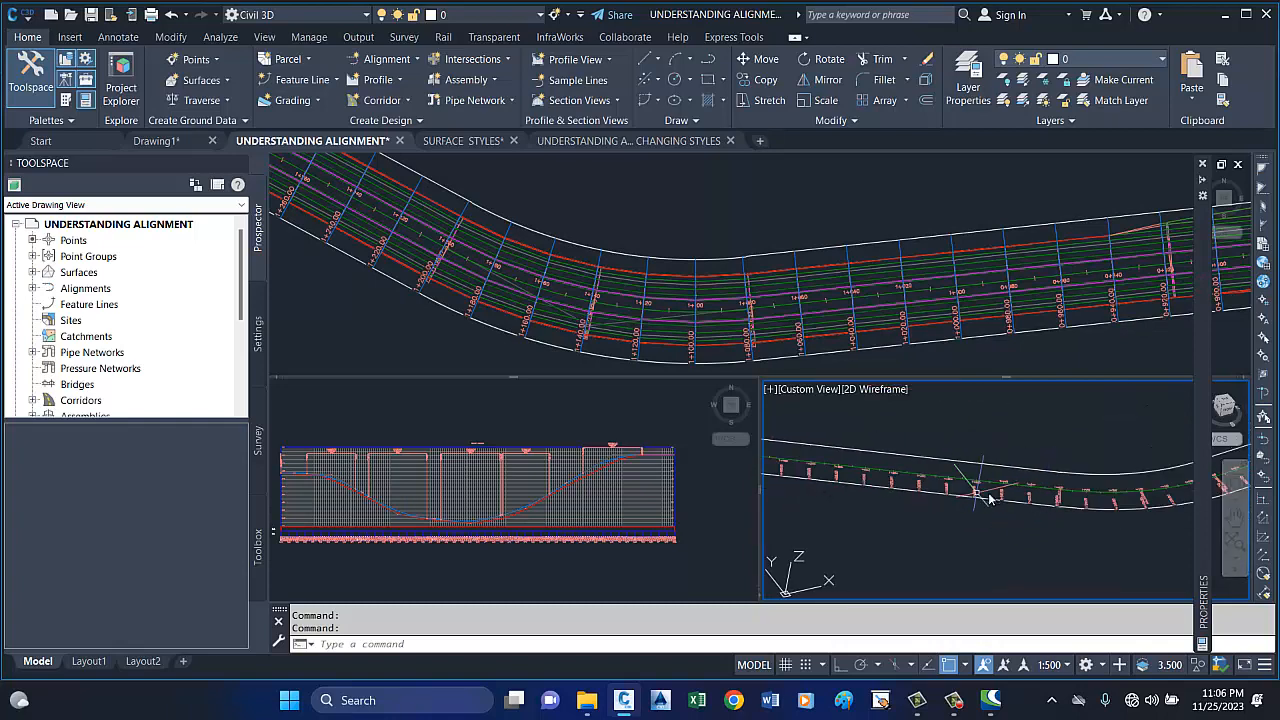
{"action": "scroll", "coordinate": [806, 488], "scroll_direction": "up", "scroll_amount": 4}
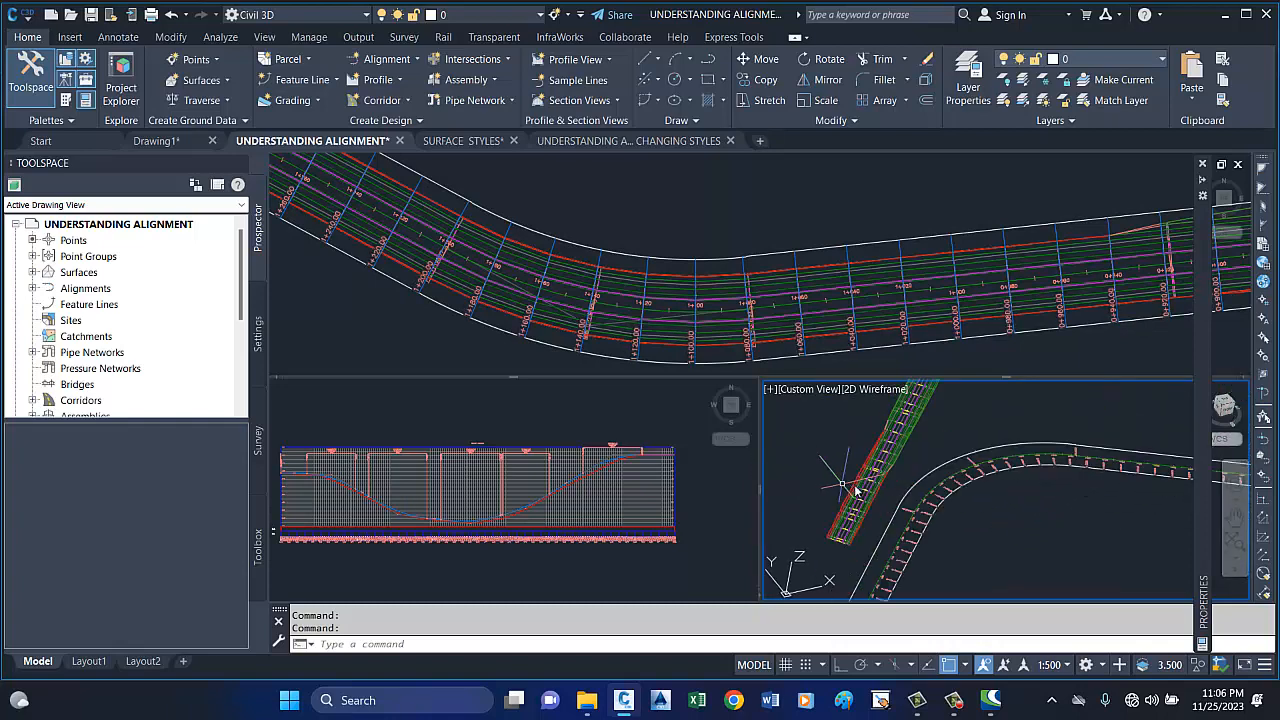
{"action": "scroll", "coordinate": [900, 500], "scroll_direction": "down", "scroll_amount": 2}
{"action": "scroll", "coordinate": [961, 512], "scroll_direction": "down", "scroll_amount": 2}
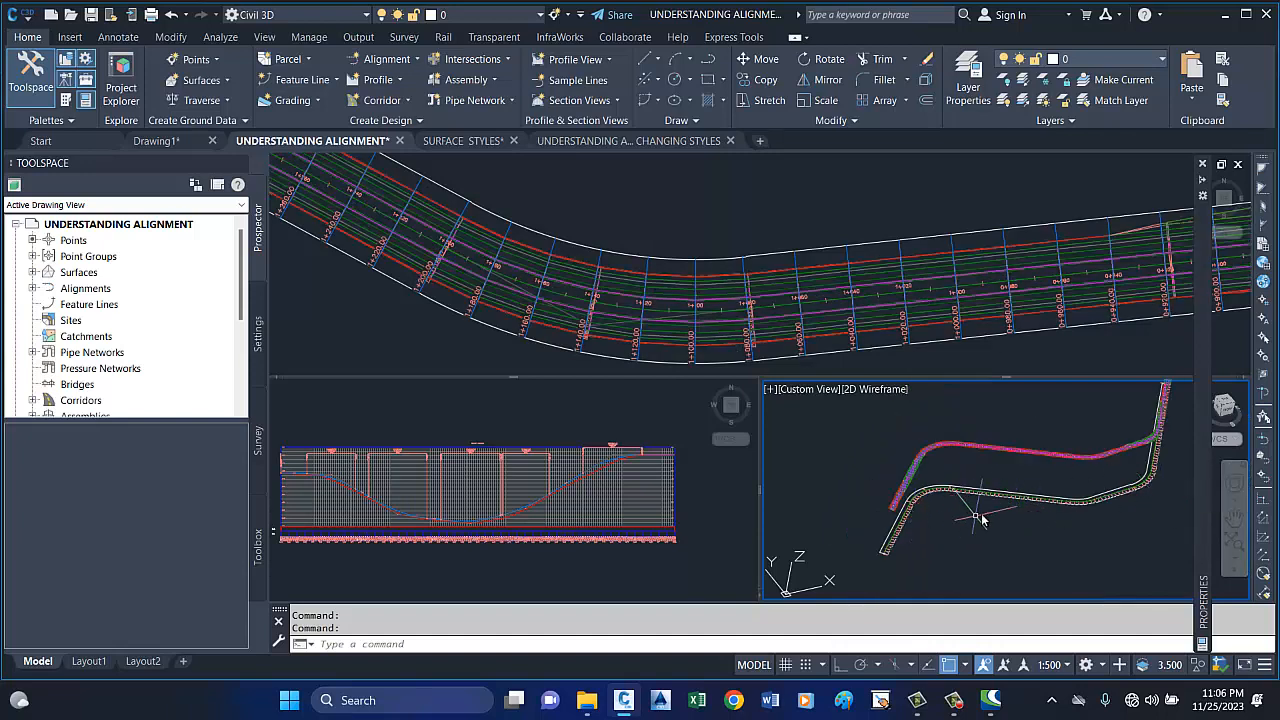
{"action": "scroll", "coordinate": [990, 497], "scroll_direction": "up", "scroll_amount": 4}
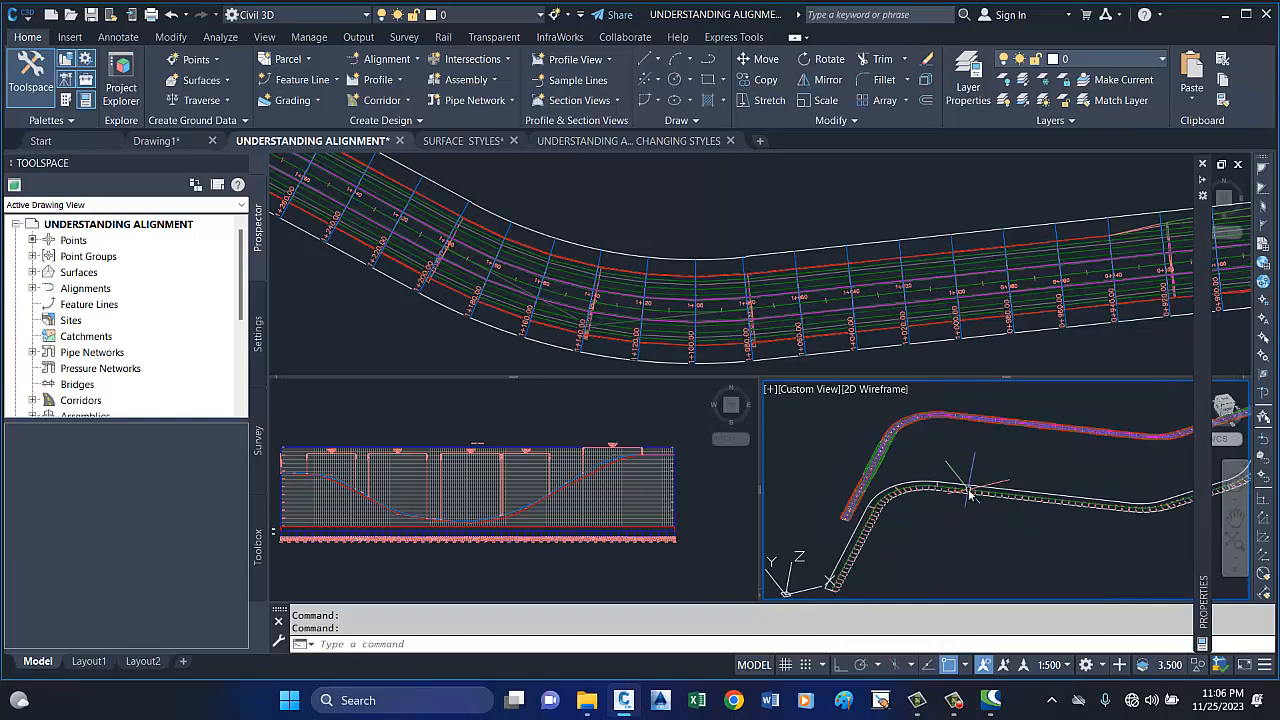
{"action": "scroll", "coordinate": [961, 502], "scroll_direction": "down", "scroll_amount": 3}
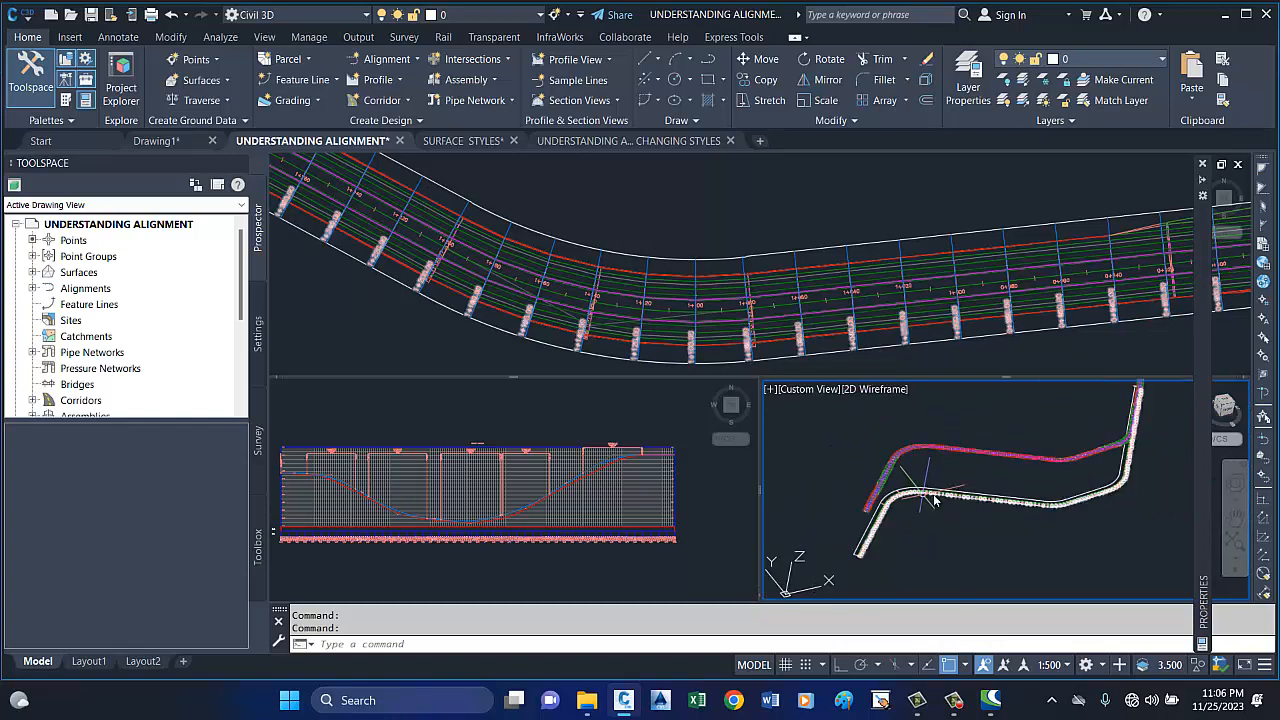
{"action": "scroll", "coordinate": [943, 434], "scroll_direction": "up", "scroll_amount": 4}
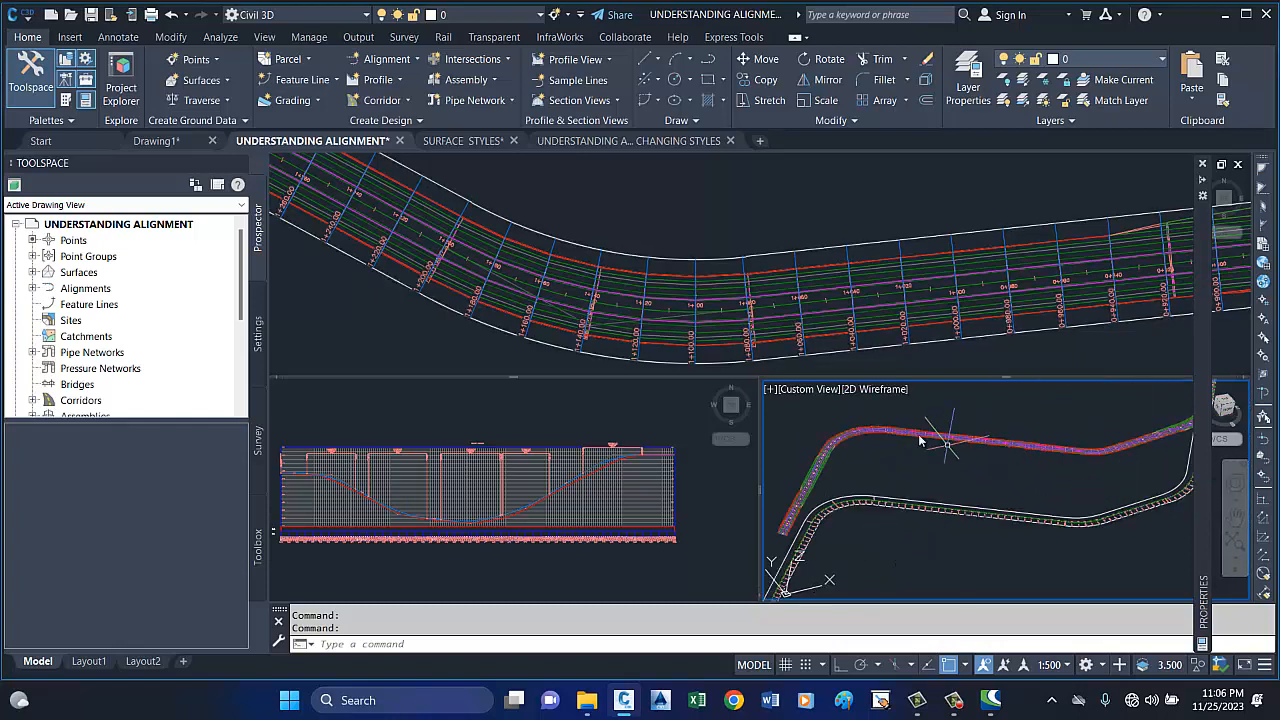
{"action": "scroll", "coordinate": [984, 427], "scroll_direction": "down", "scroll_amount": 2}
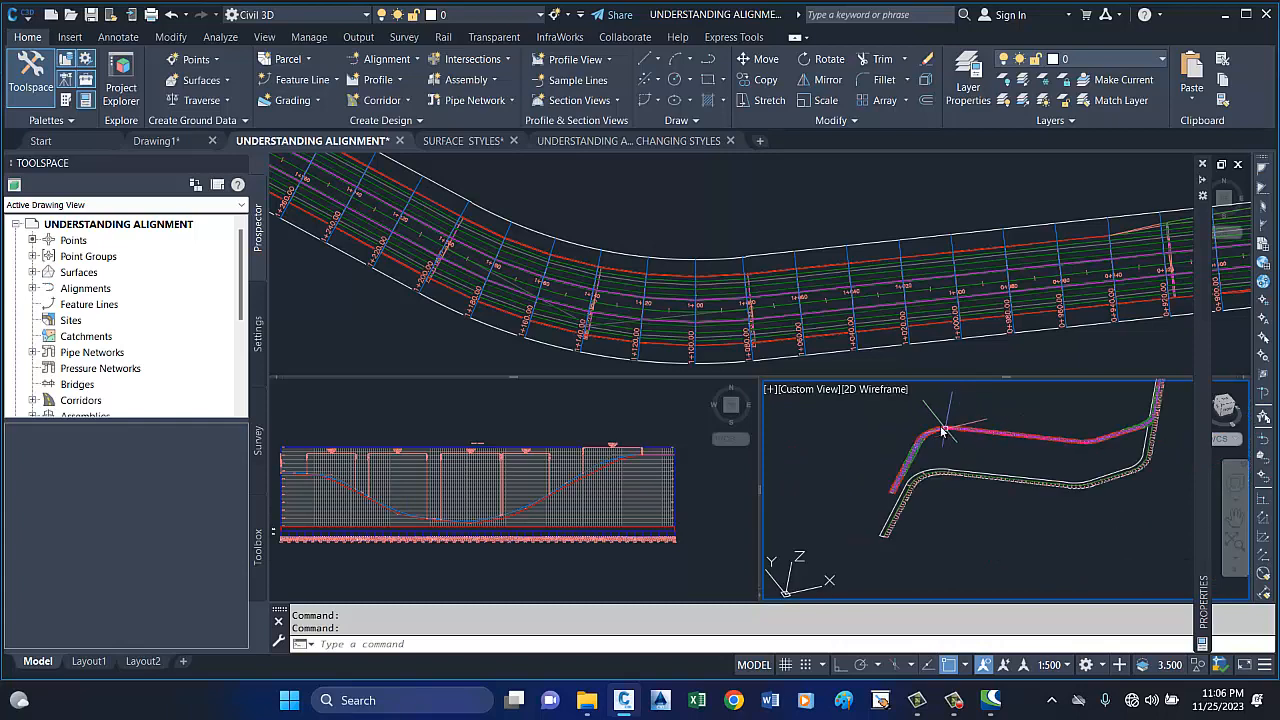
Examine the corridor's lanes, edges and cross-section lines up close along the bend and the straight in the 3D viewport.
{"action": "scroll", "coordinate": [988, 436], "scroll_direction": "up", "scroll_amount": 5}
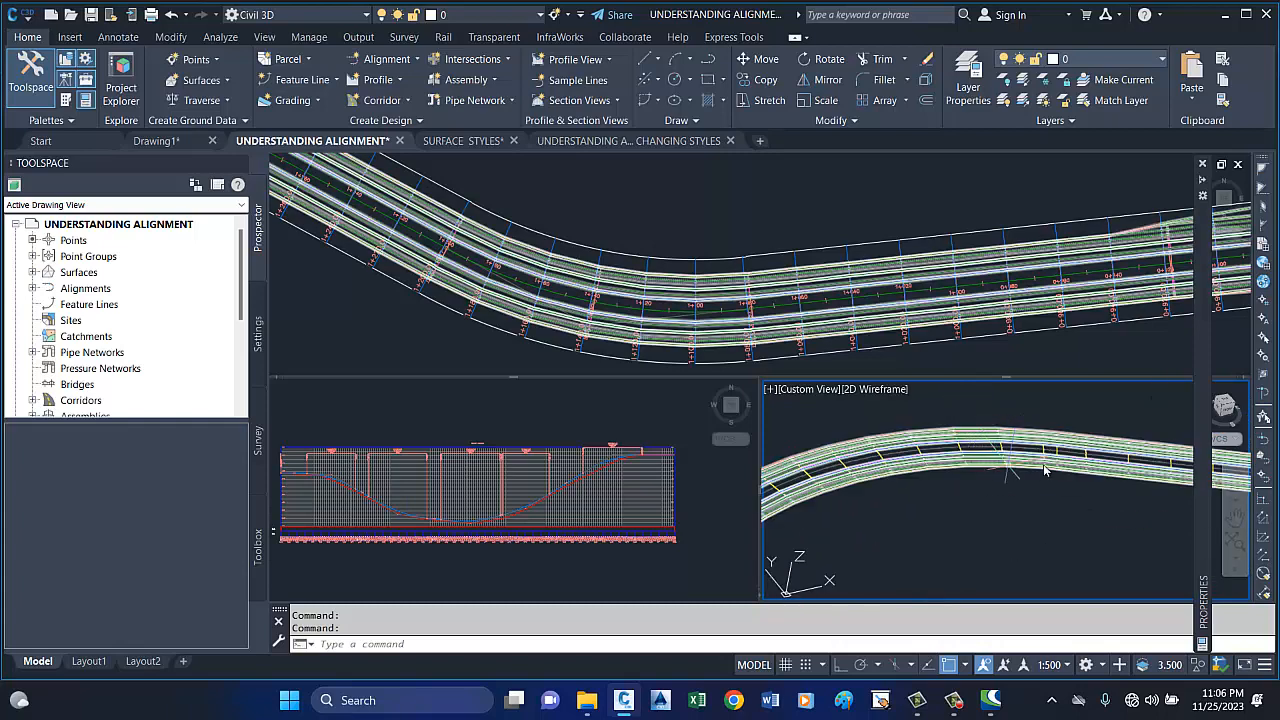
{"action": "scroll", "coordinate": [975, 440], "scroll_direction": "down", "scroll_amount": 2}
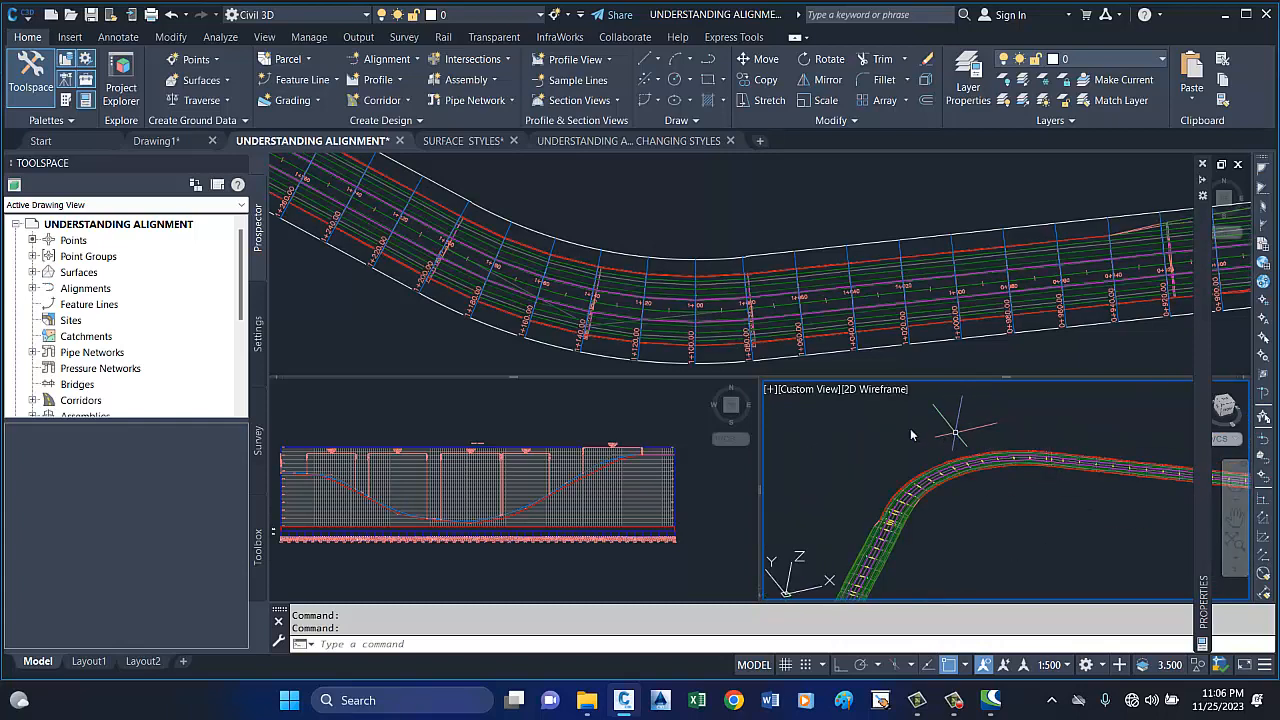
{"action": "scroll", "coordinate": [911, 434], "scroll_direction": "down", "scroll_amount": 4}
{"action": "scroll", "coordinate": [961, 456], "scroll_direction": "up", "scroll_amount": 2}
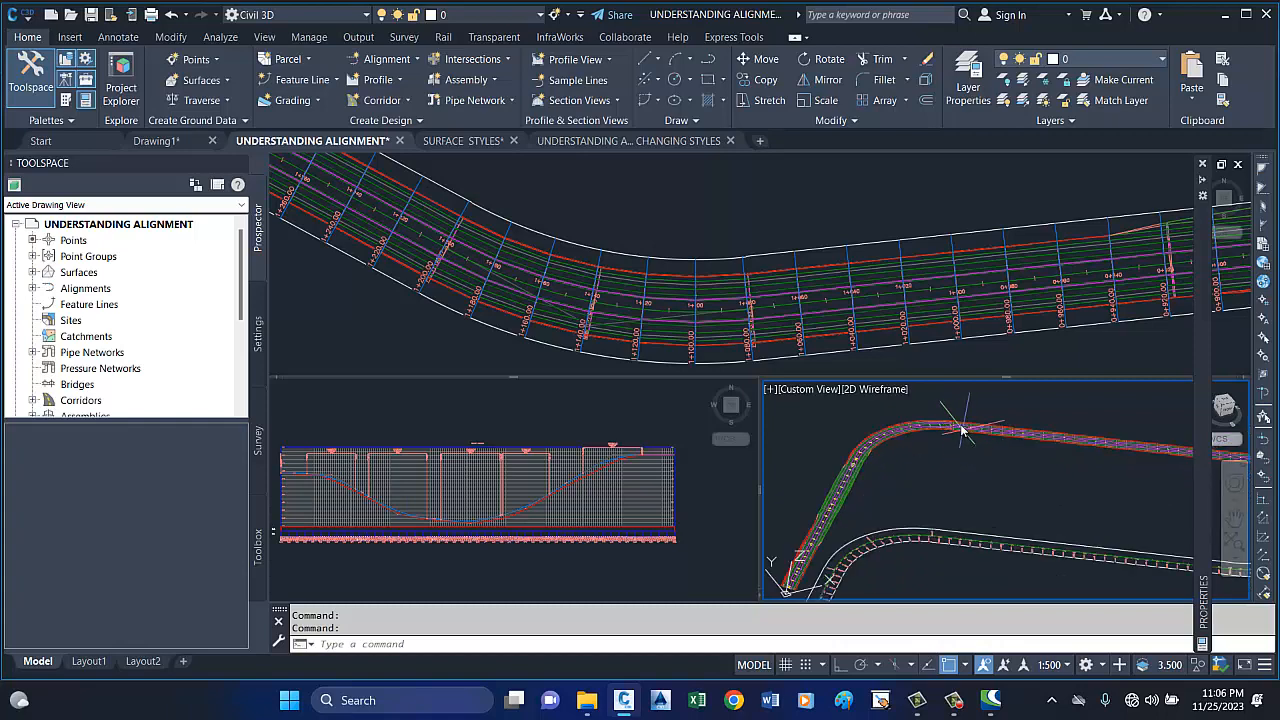
{"action": "scroll", "coordinate": [960, 420], "scroll_direction": "up", "scroll_amount": 2}
{"action": "scroll", "coordinate": [977, 425], "scroll_direction": "up", "scroll_amount": 2}
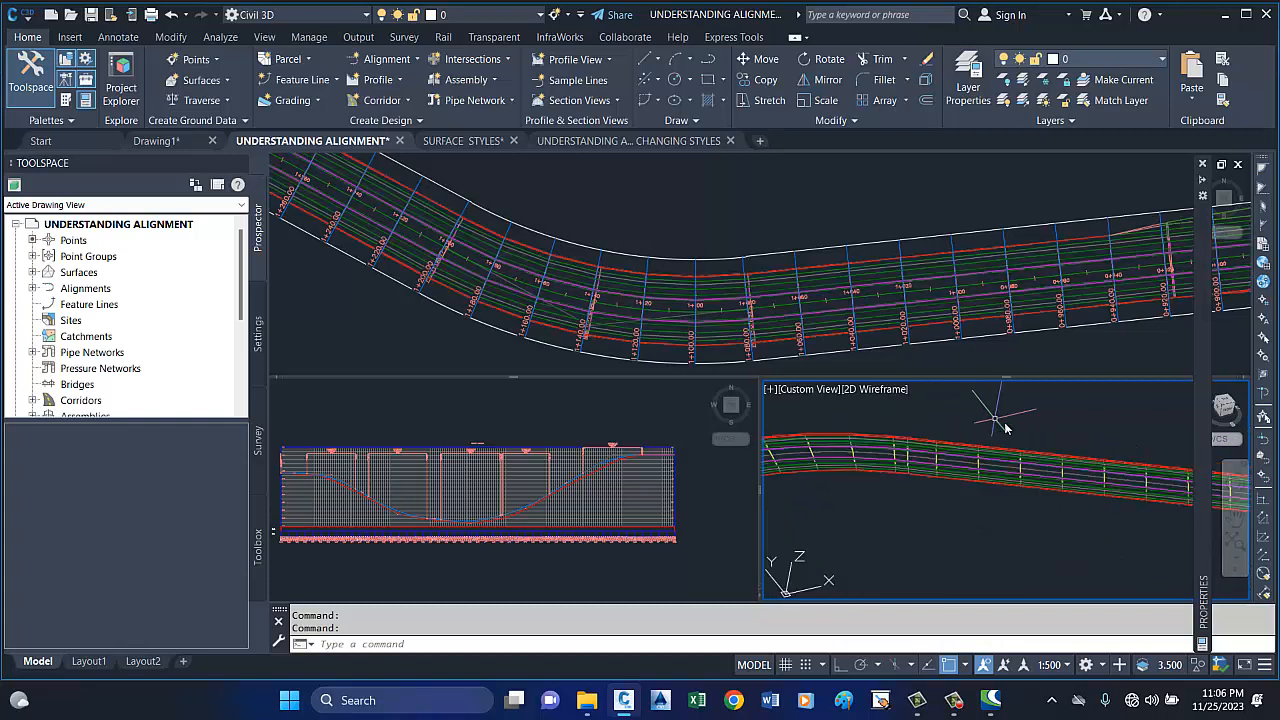
{"action": "scroll", "coordinate": [968, 440], "scroll_direction": "up", "scroll_amount": 2}
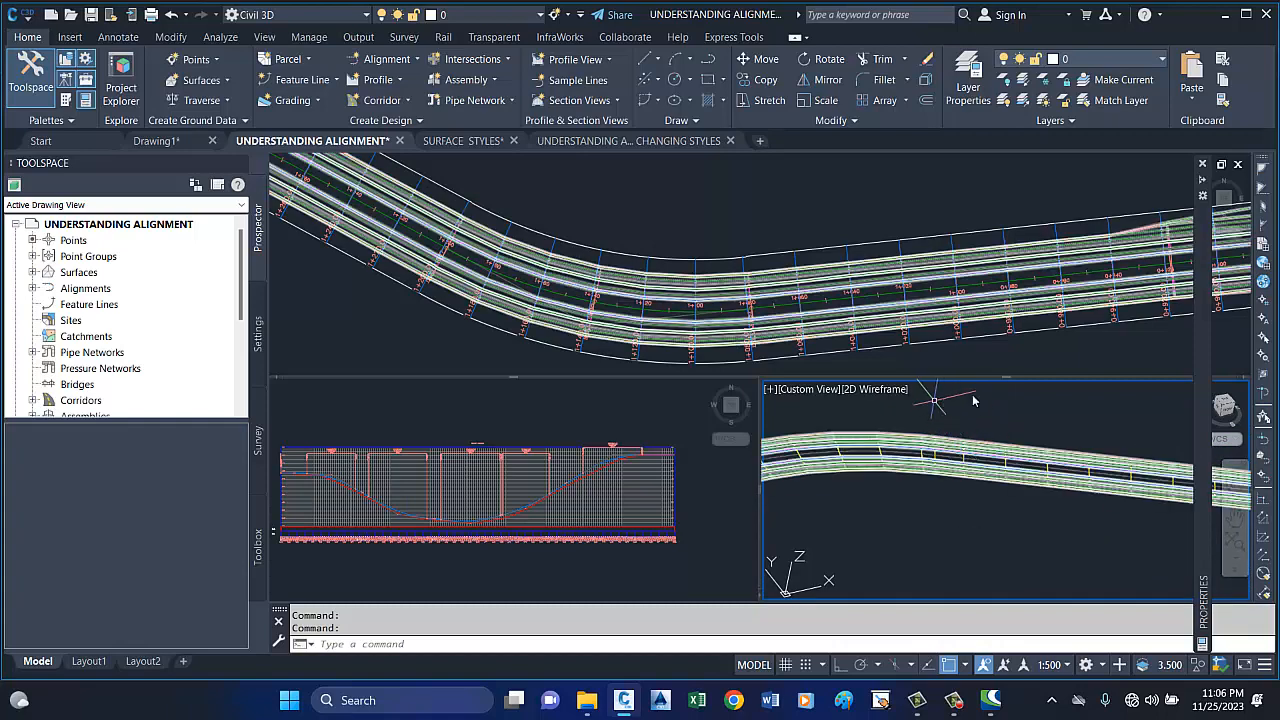
{"action": "scroll", "coordinate": [996, 481], "scroll_direction": "up", "scroll_amount": 3}
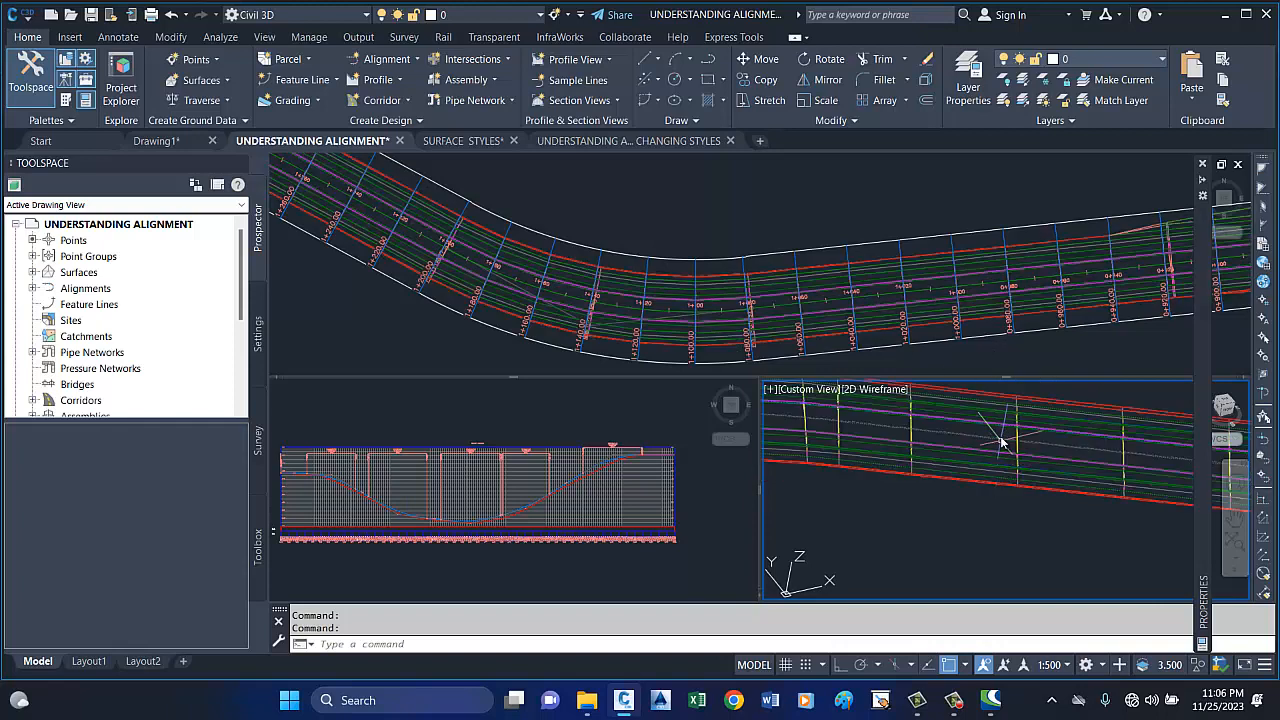
{"action": "scroll", "coordinate": [1023, 410], "scroll_direction": "down", "scroll_amount": 7}
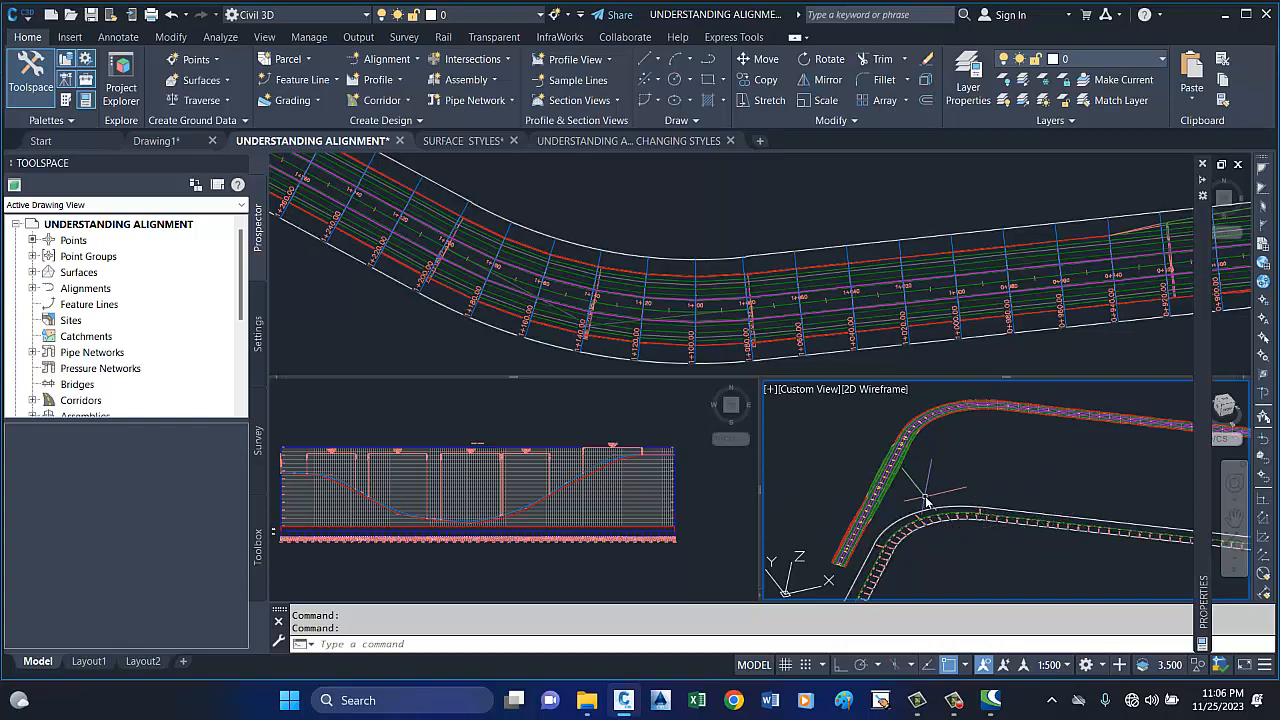
{"action": "scroll", "coordinate": [892, 499], "scroll_direction": "down", "scroll_amount": 4}
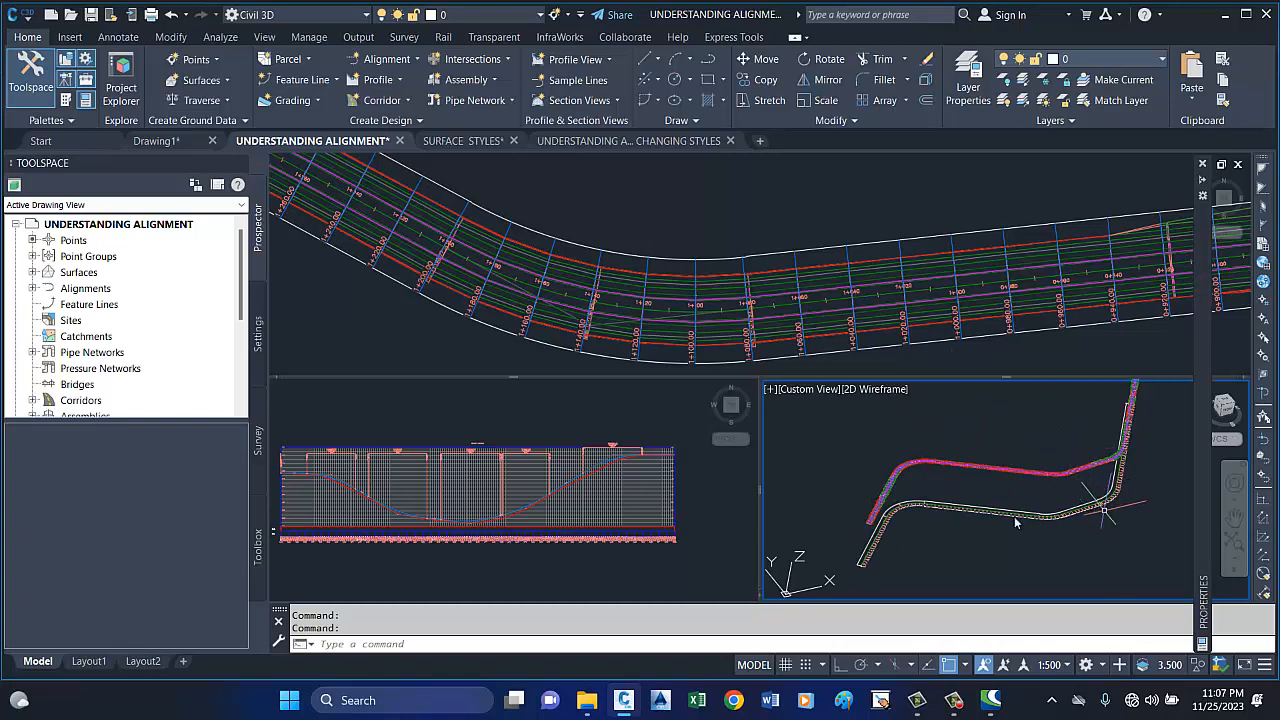
Examine the overall road layout in the plan viewport, including the corridor's starting end.
{"action": "left_click", "coordinate": [601, 494]}
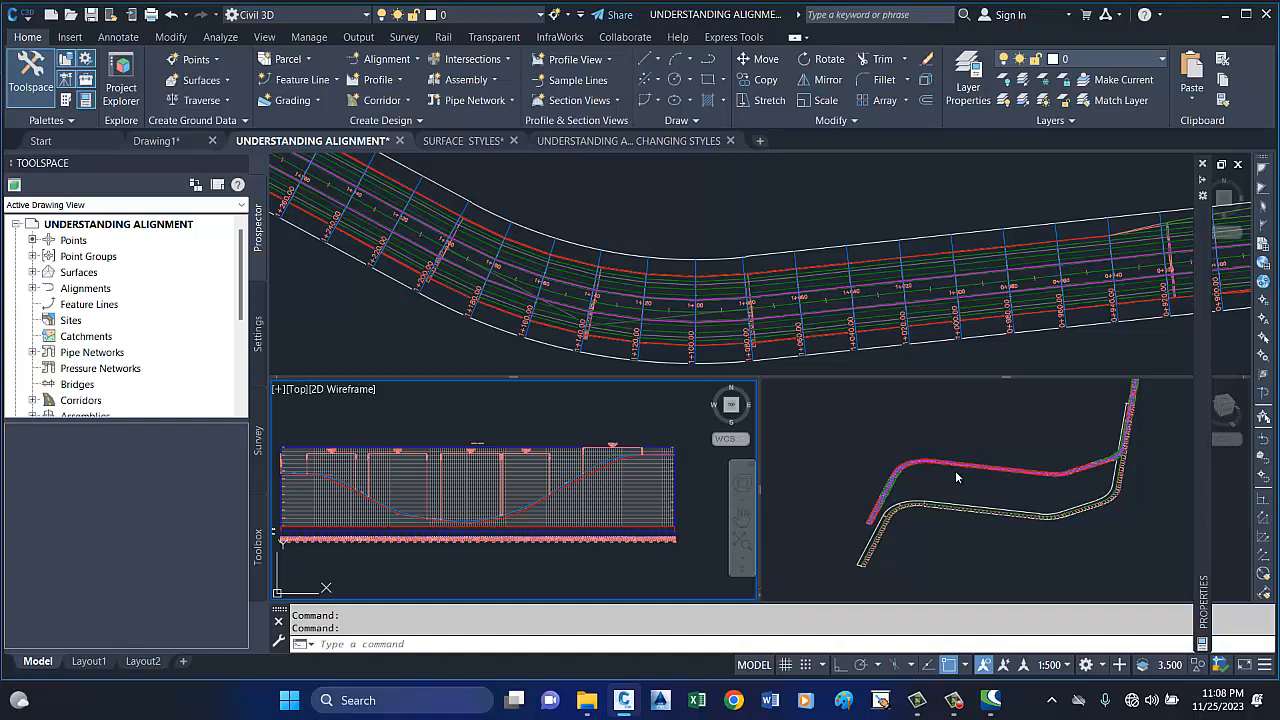
{"action": "left_click", "coordinate": [766, 200]}
{"action": "scroll", "coordinate": [591, 230], "scroll_direction": "down", "scroll_amount": 5}
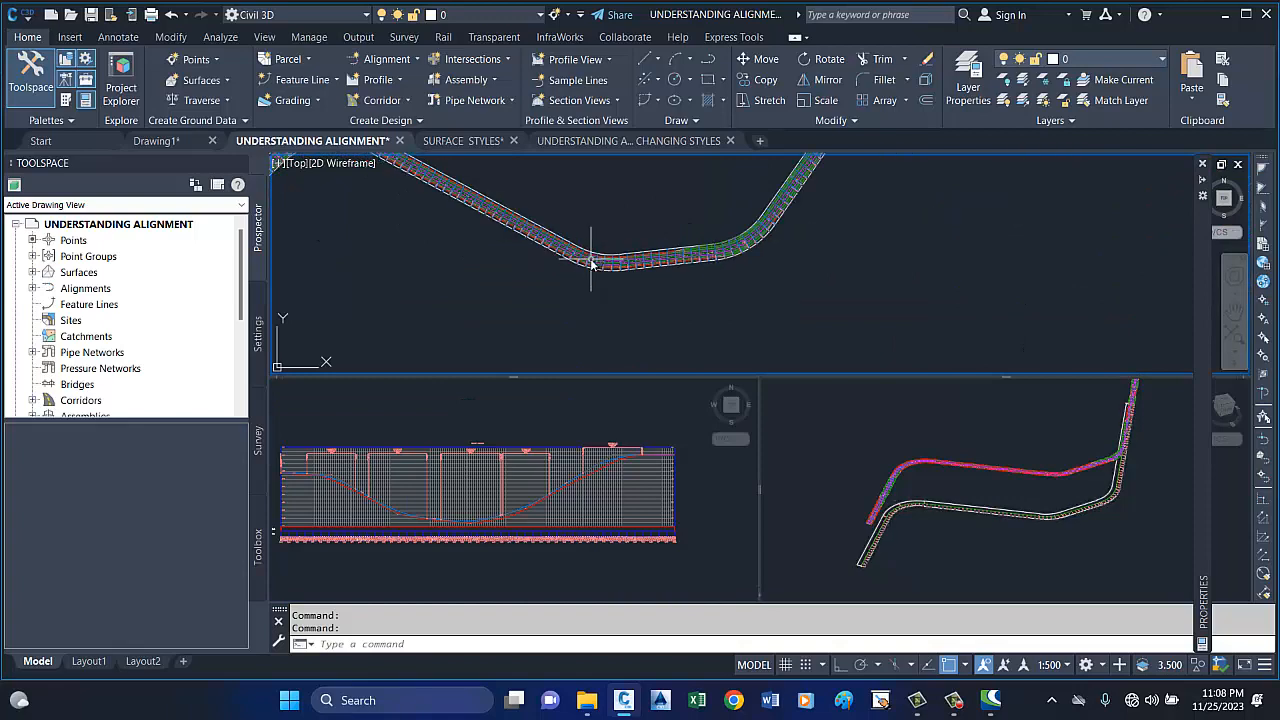
{"action": "scroll", "coordinate": [600, 255], "scroll_direction": "down", "scroll_amount": 4}
{"action": "scroll", "coordinate": [679, 294], "scroll_direction": "down", "scroll_amount": 2}
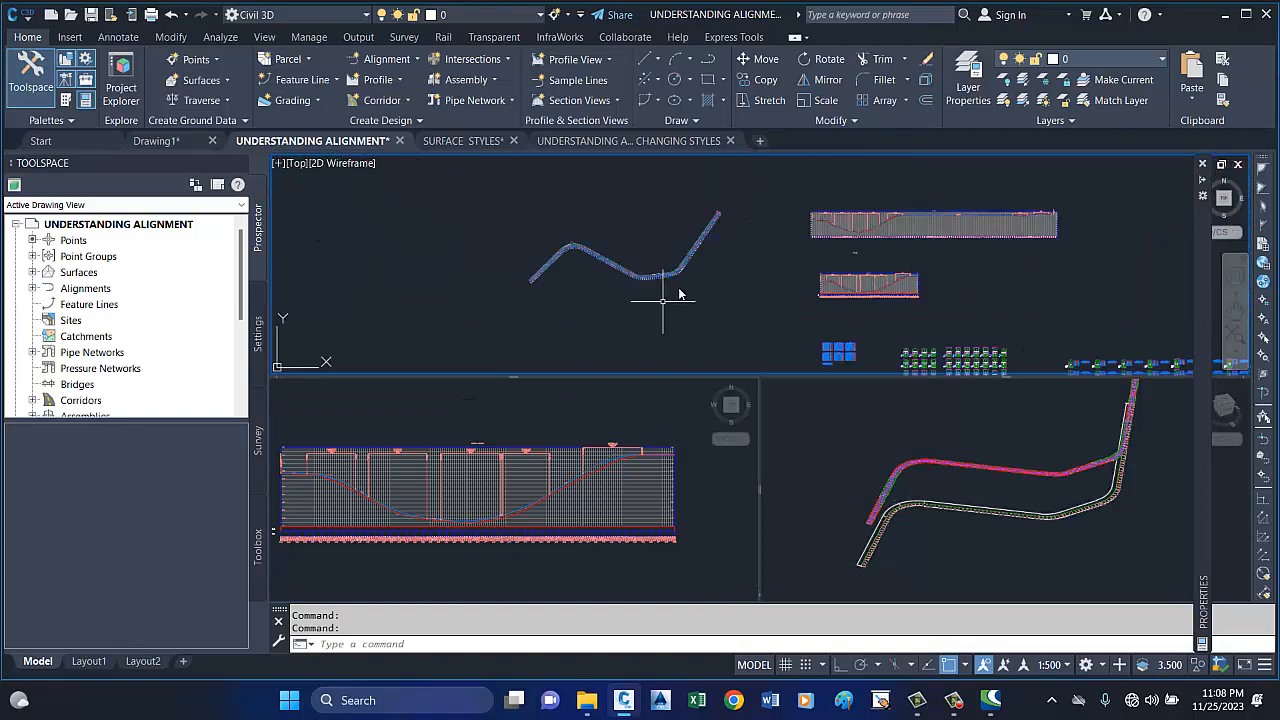
{"action": "scroll", "coordinate": [720, 214], "scroll_direction": "up", "scroll_amount": 6}
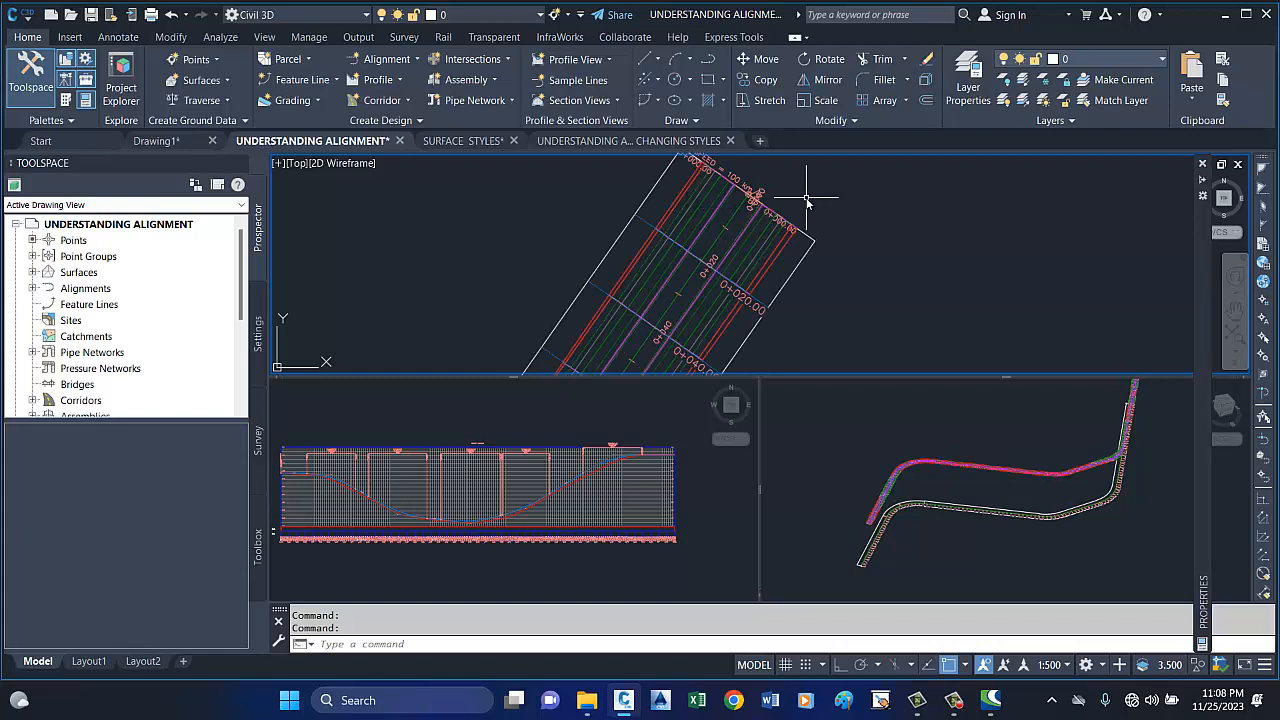
{"action": "scroll", "coordinate": [808, 200], "scroll_direction": "up", "scroll_amount": 4}
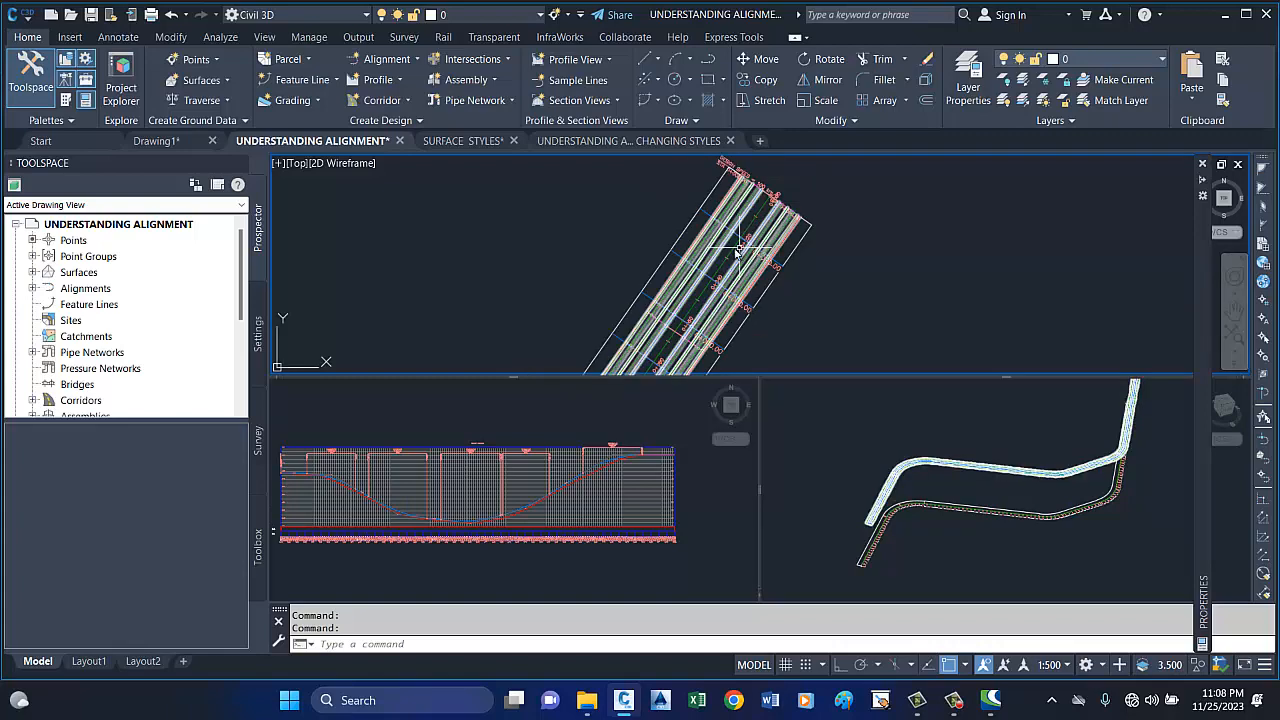
{"action": "scroll", "coordinate": [735, 245], "scroll_direction": "down", "scroll_amount": 3}
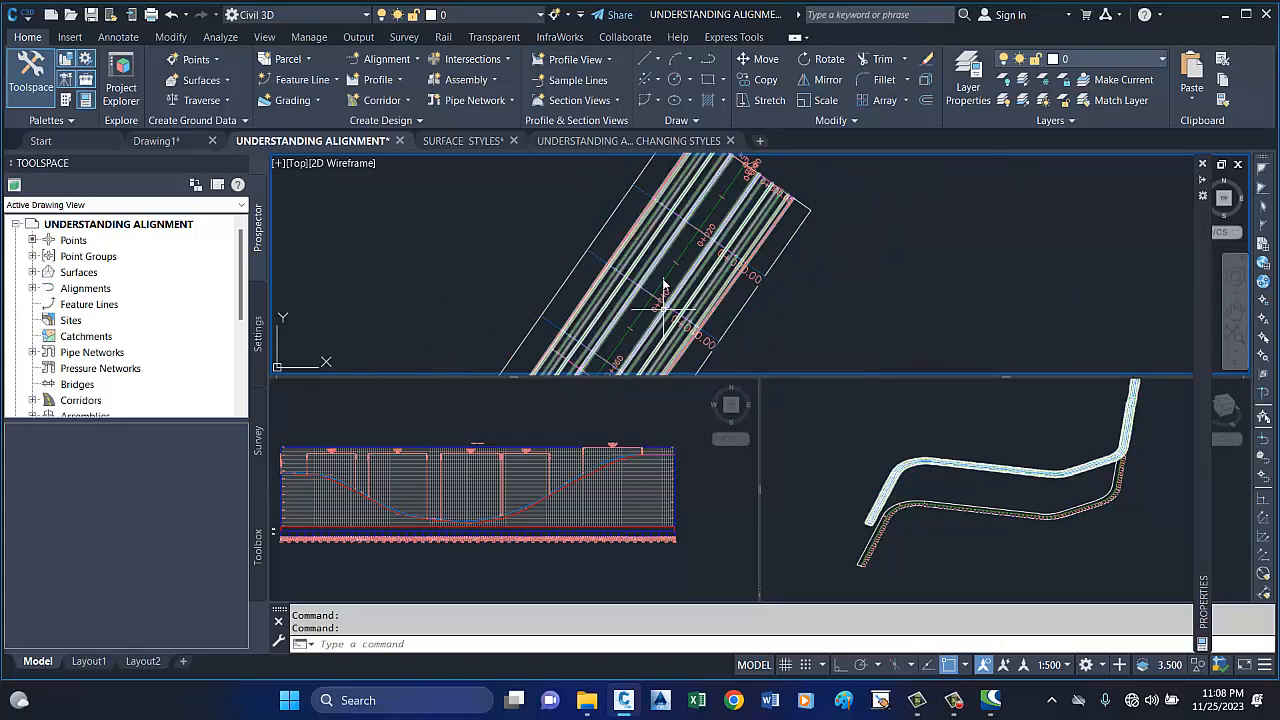
{"action": "scroll", "coordinate": [731, 240], "scroll_direction": "up", "scroll_amount": 3}
{"action": "scroll", "coordinate": [770, 222], "scroll_direction": "down", "scroll_amount": 3}
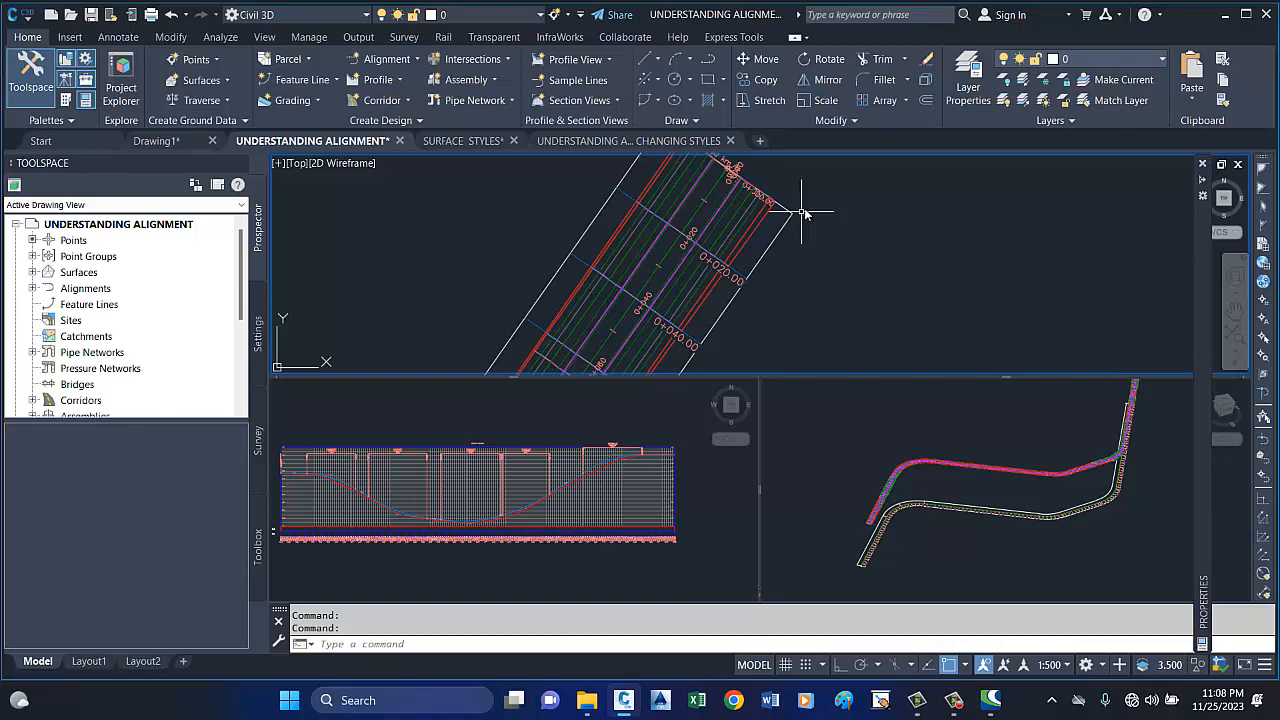
Examine the alignment's station labels from 0+000 to 0+040 at the start of the road in plan.
{"action": "scroll", "coordinate": [805, 210], "scroll_direction": "up", "scroll_amount": 3}
{"action": "left_click", "coordinate": [695, 235]}
{"action": "key", "text": "Escape"}
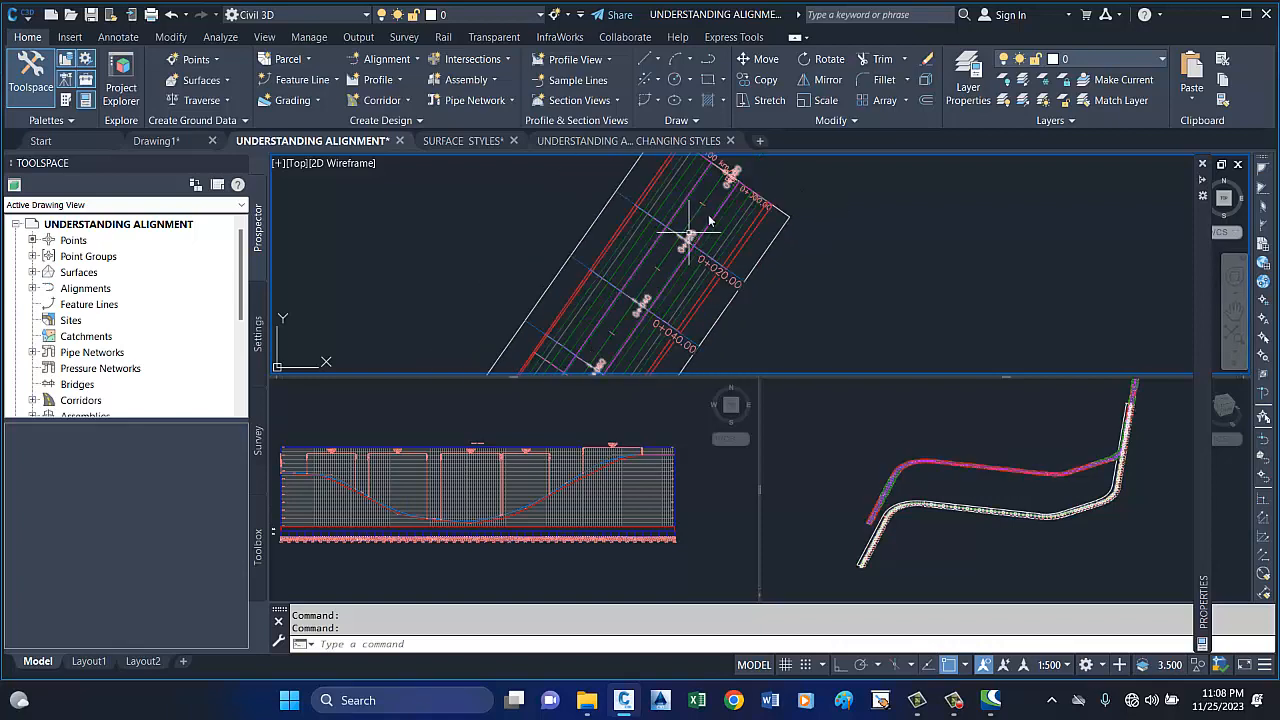
{"action": "scroll", "coordinate": [705, 215], "scroll_direction": "up", "scroll_amount": 3}
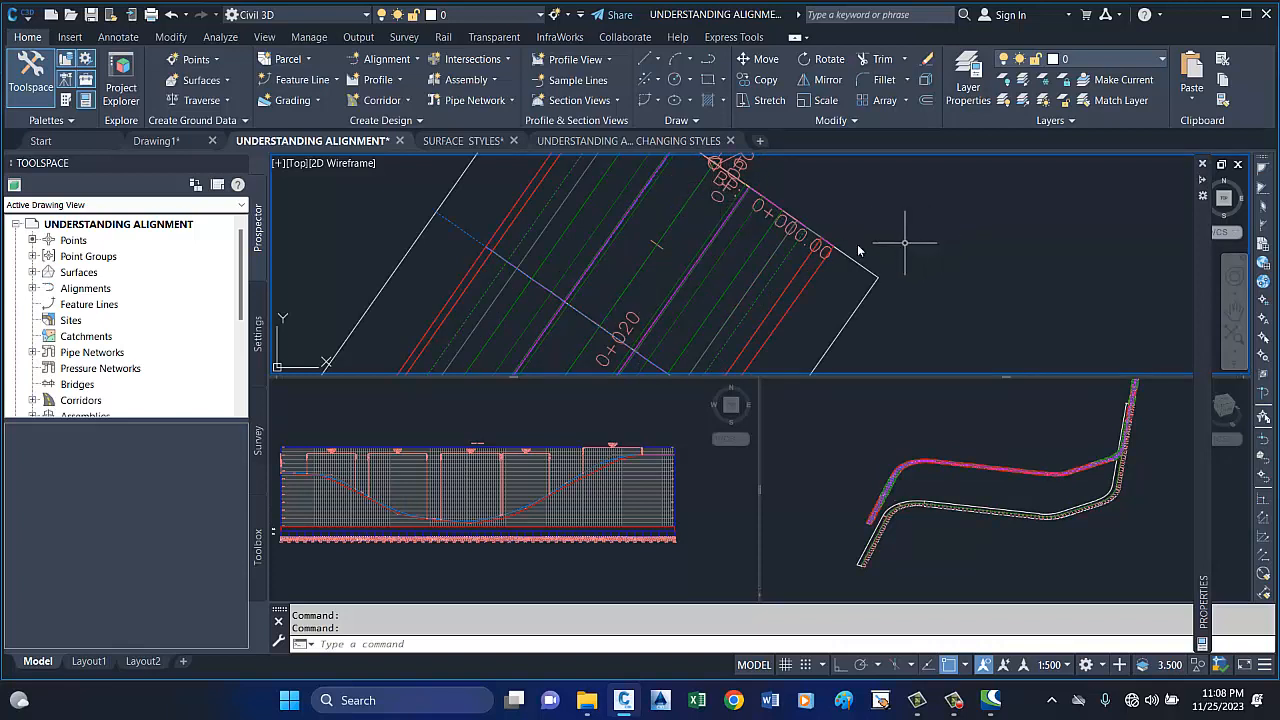
{"action": "scroll", "coordinate": [701, 245], "scroll_direction": "down", "scroll_amount": 2}
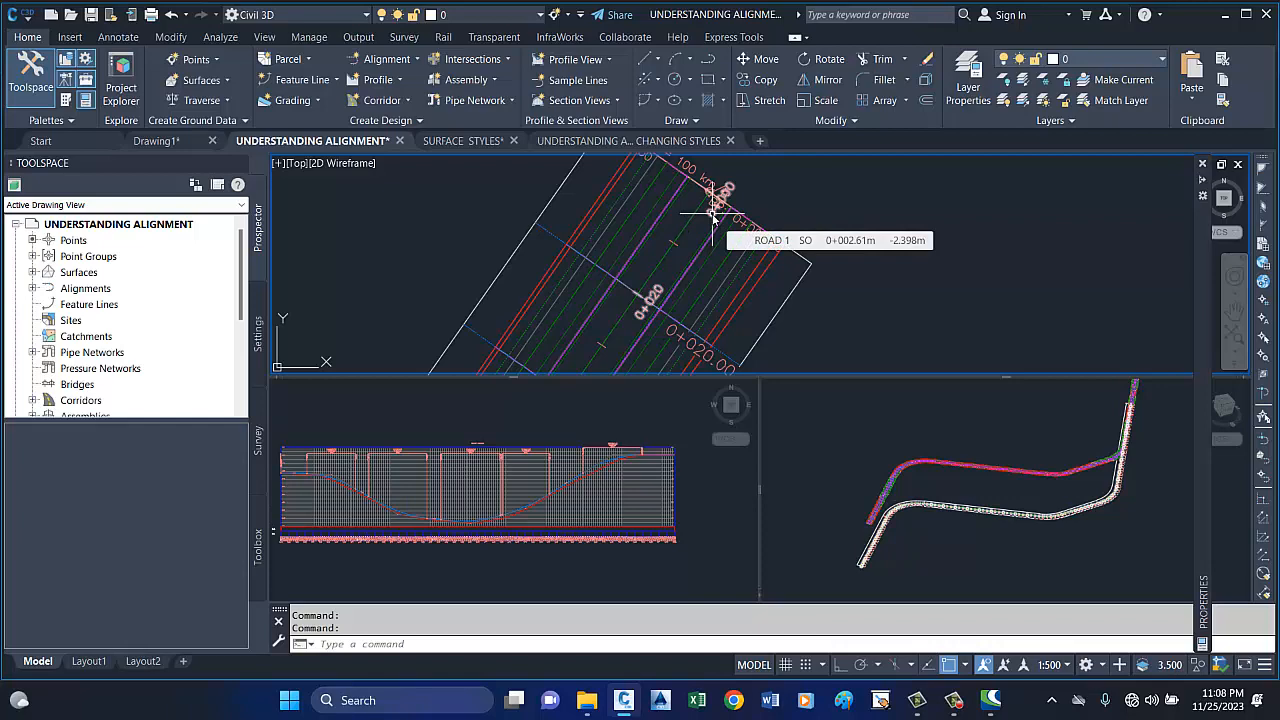
{"action": "scroll", "coordinate": [670, 280], "scroll_direction": "up", "scroll_amount": 2}
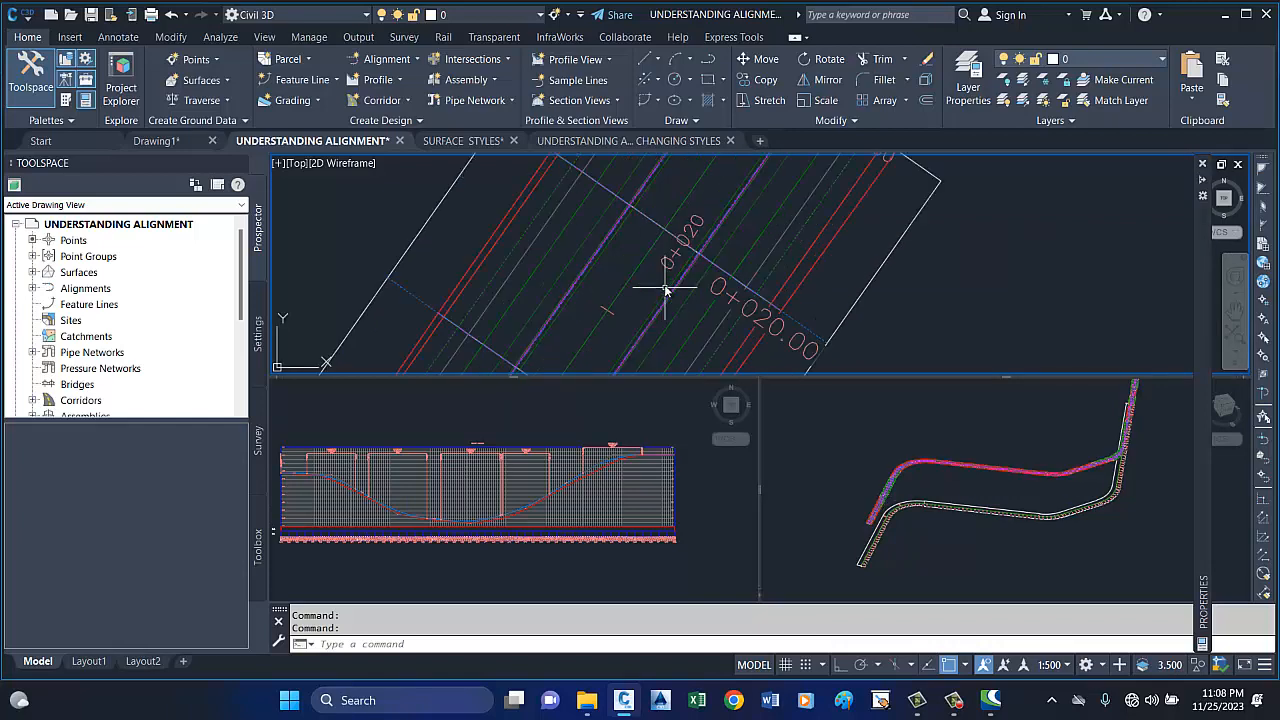
{"action": "scroll", "coordinate": [746, 186], "scroll_direction": "down", "scroll_amount": 2}
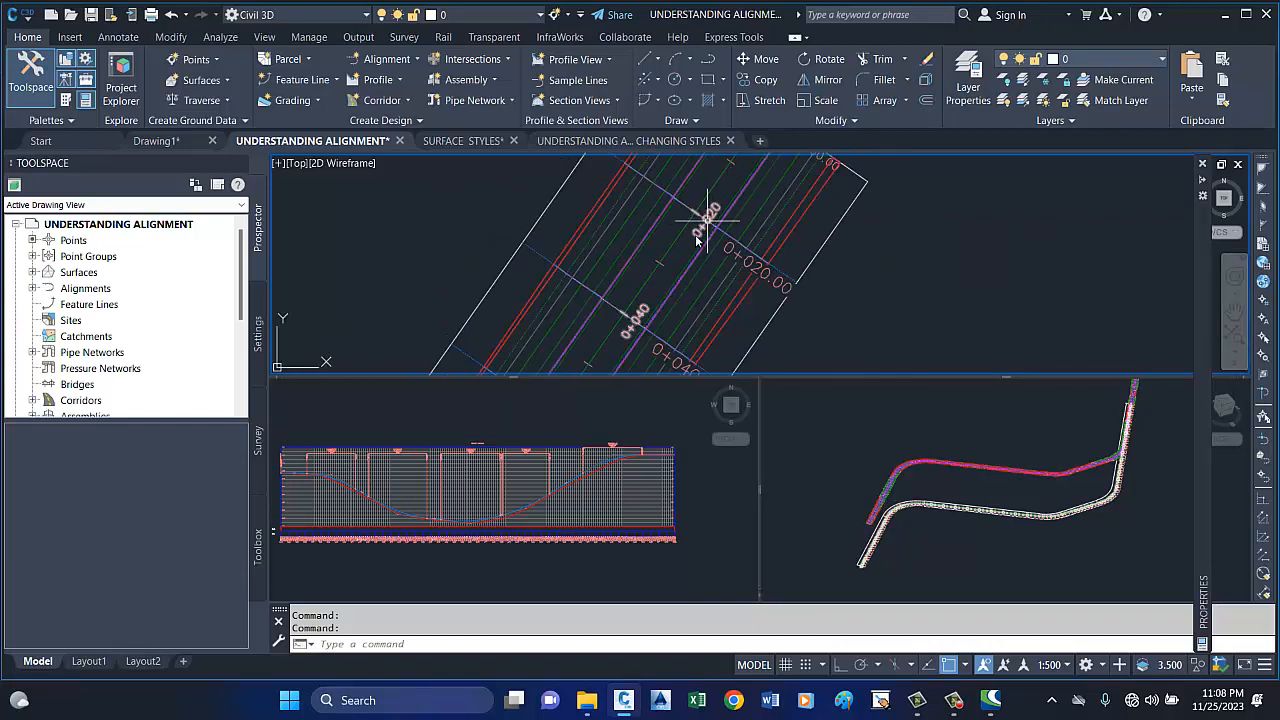
{"action": "scroll", "coordinate": [720, 216], "scroll_direction": "down", "scroll_amount": 2}
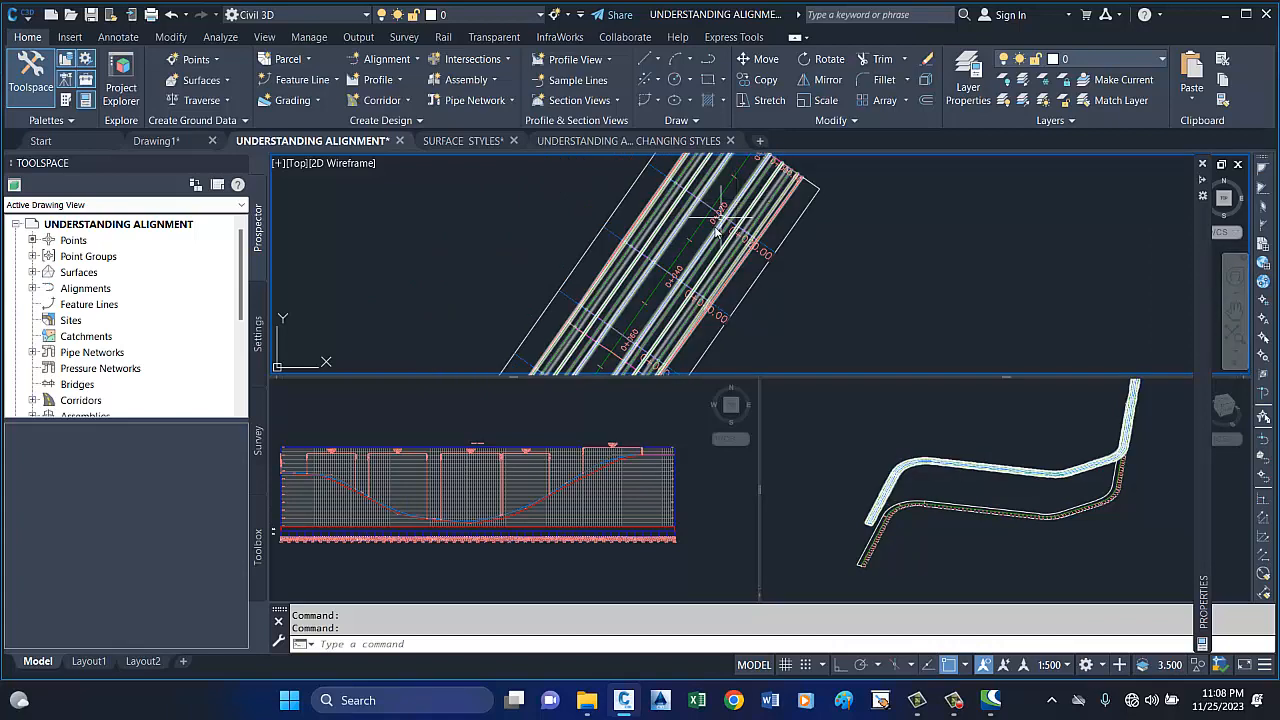
{"action": "scroll", "coordinate": [668, 289], "scroll_direction": "up", "scroll_amount": 2}
{"action": "scroll", "coordinate": [669, 290], "scroll_direction": "down", "scroll_amount": 1}
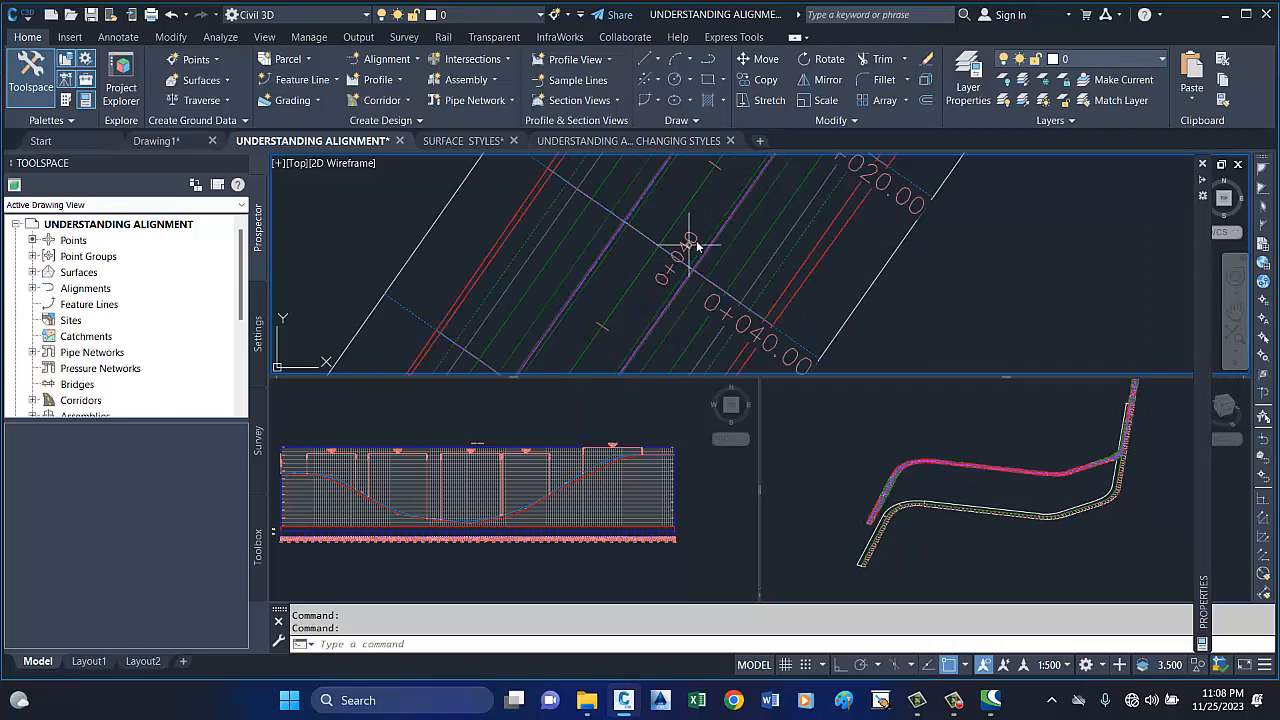
{"action": "scroll", "coordinate": [690, 250], "scroll_direction": "down", "scroll_amount": 2}
{"action": "scroll", "coordinate": [690, 248], "scroll_direction": "up", "scroll_amount": 3}
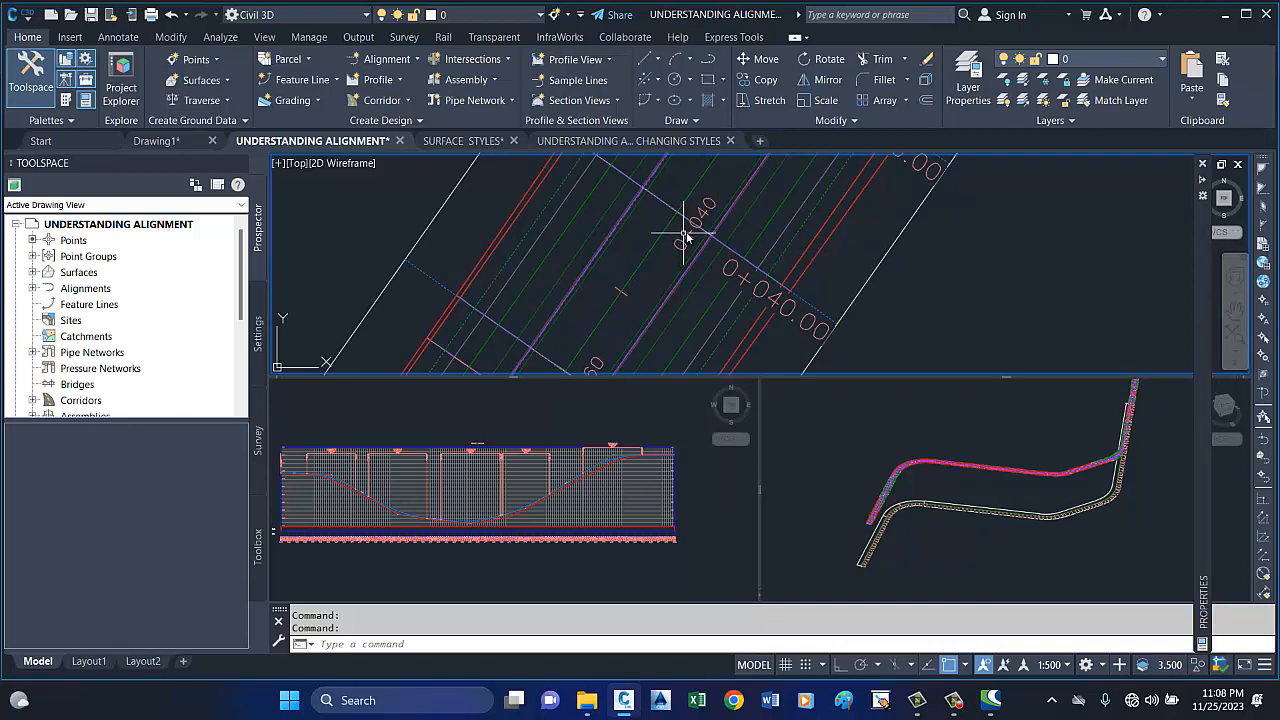
{"action": "scroll", "coordinate": [682, 236], "scroll_direction": "down", "scroll_amount": 2}
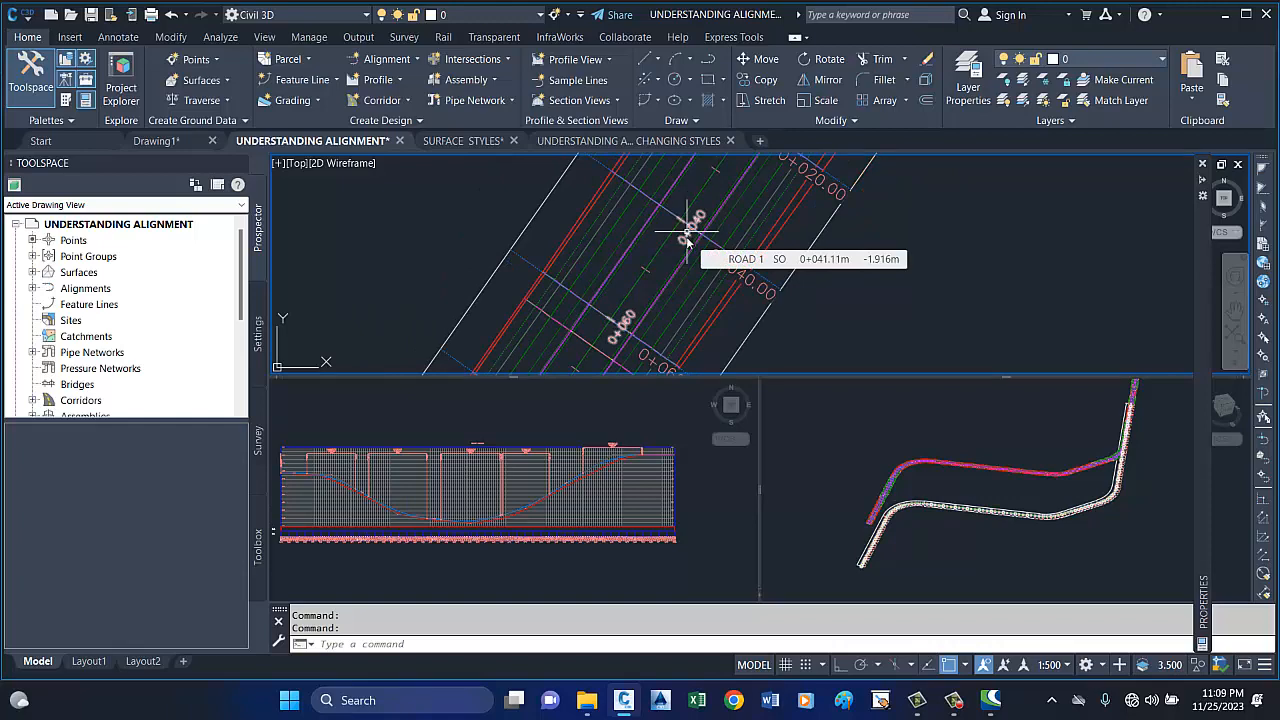
{"action": "left_click", "coordinate": [697, 227]}
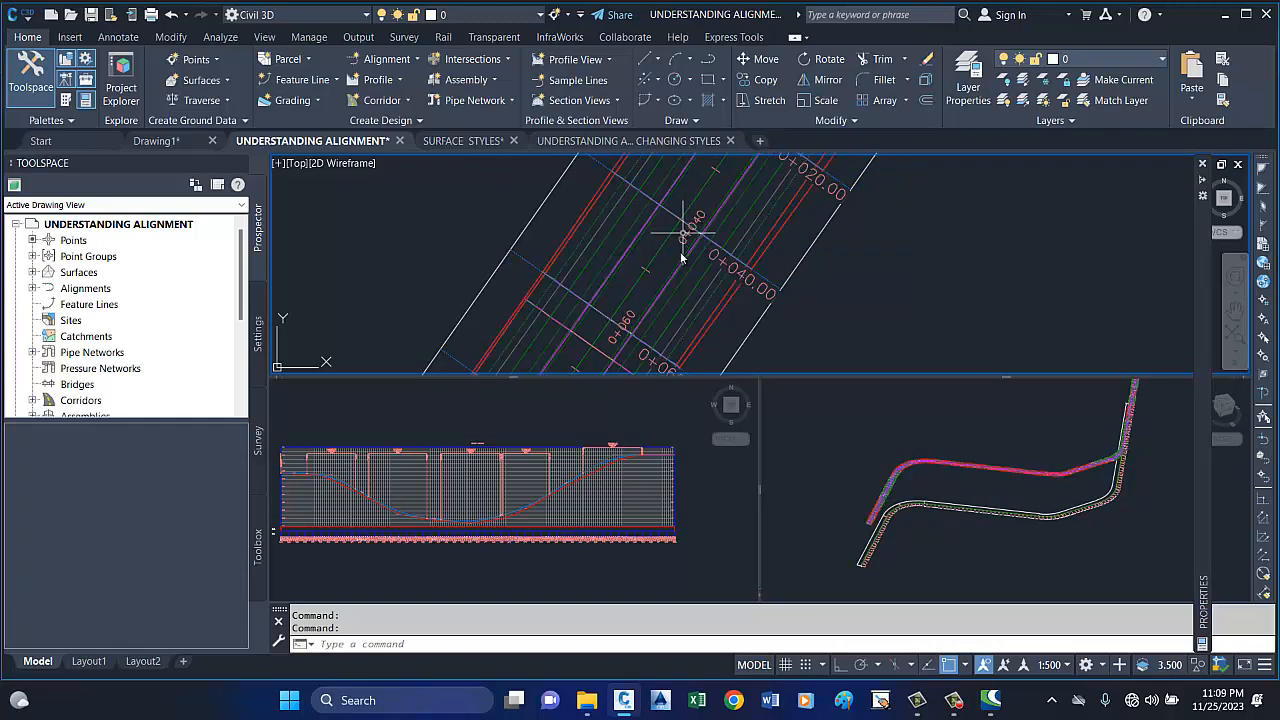
{"action": "key", "text": "Escape"}
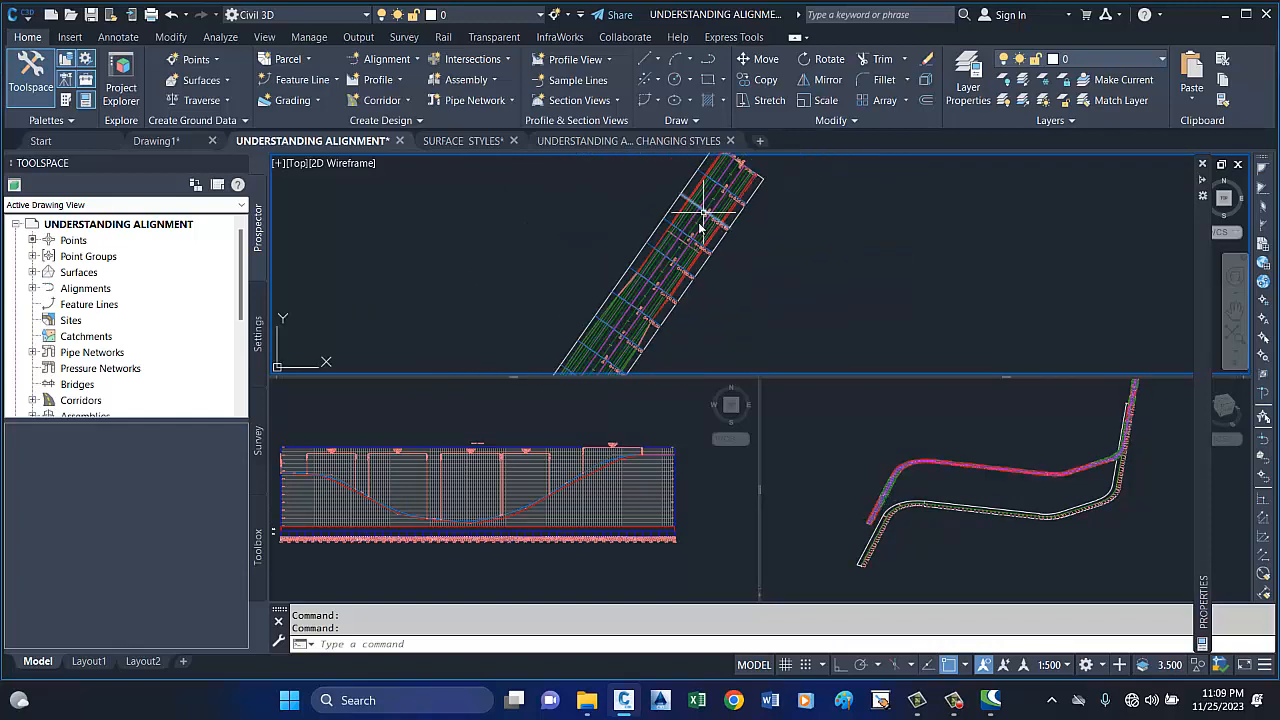
Examine the alignment's station labels around 0+060 and the corridor lines beside them in the plan viewport.
{"action": "scroll", "coordinate": [686, 218], "scroll_direction": "up", "scroll_amount": 3}
{"action": "mouse_move", "coordinate": [686, 218]}
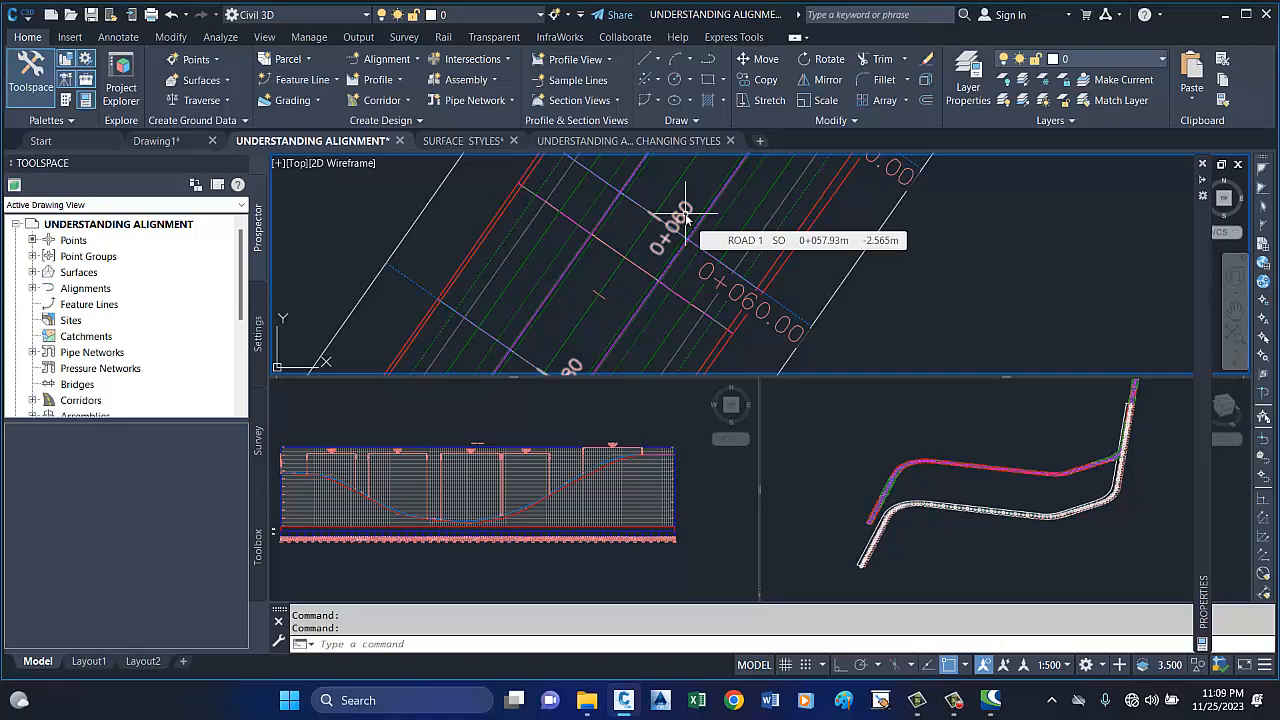
{"action": "scroll", "coordinate": [743, 242], "scroll_direction": "down", "scroll_amount": 2}
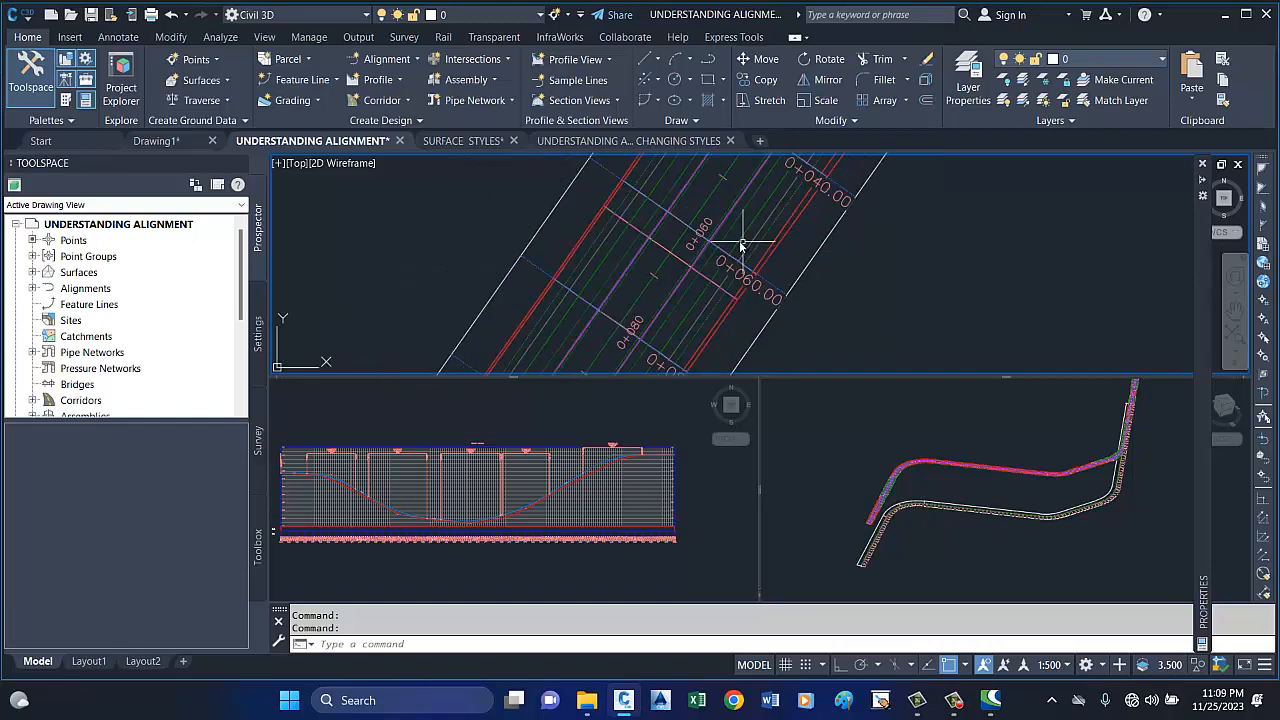
{"action": "scroll", "coordinate": [743, 242], "scroll_direction": "down", "scroll_amount": 1}
{"action": "scroll", "coordinate": [738, 250], "scroll_direction": "down", "scroll_amount": 1}
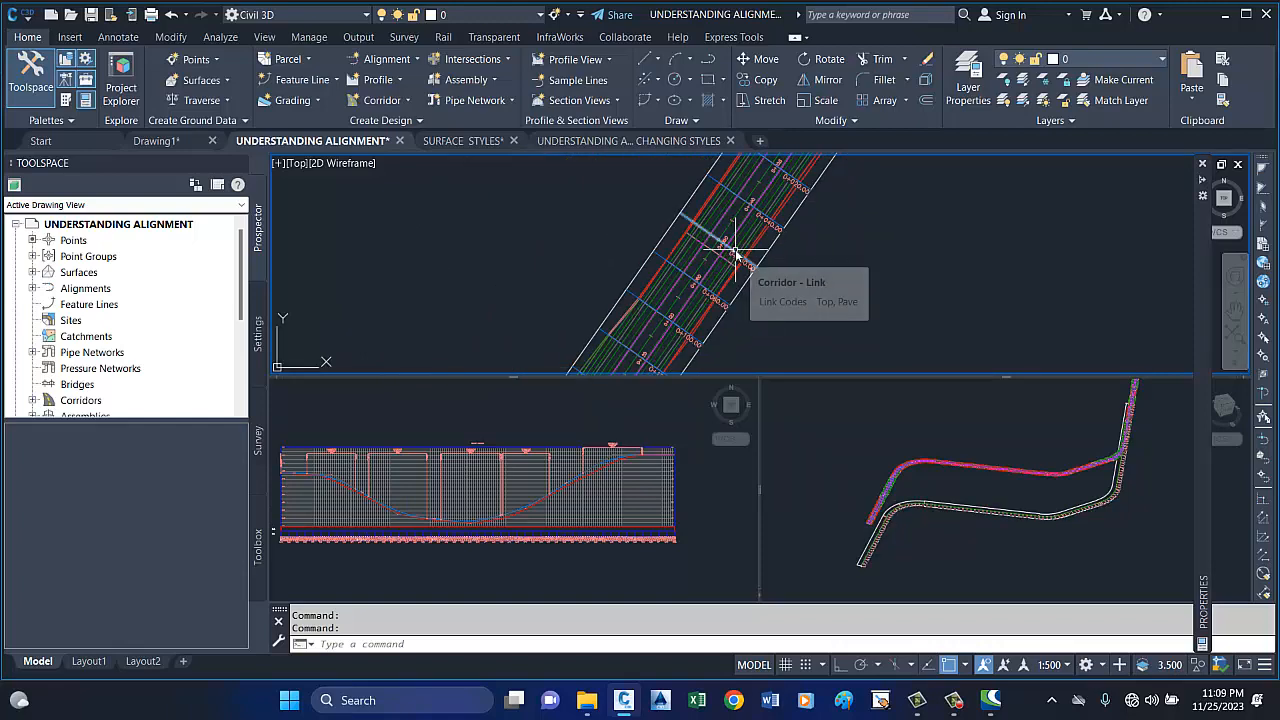
{"action": "left_click", "coordinate": [741, 255]}
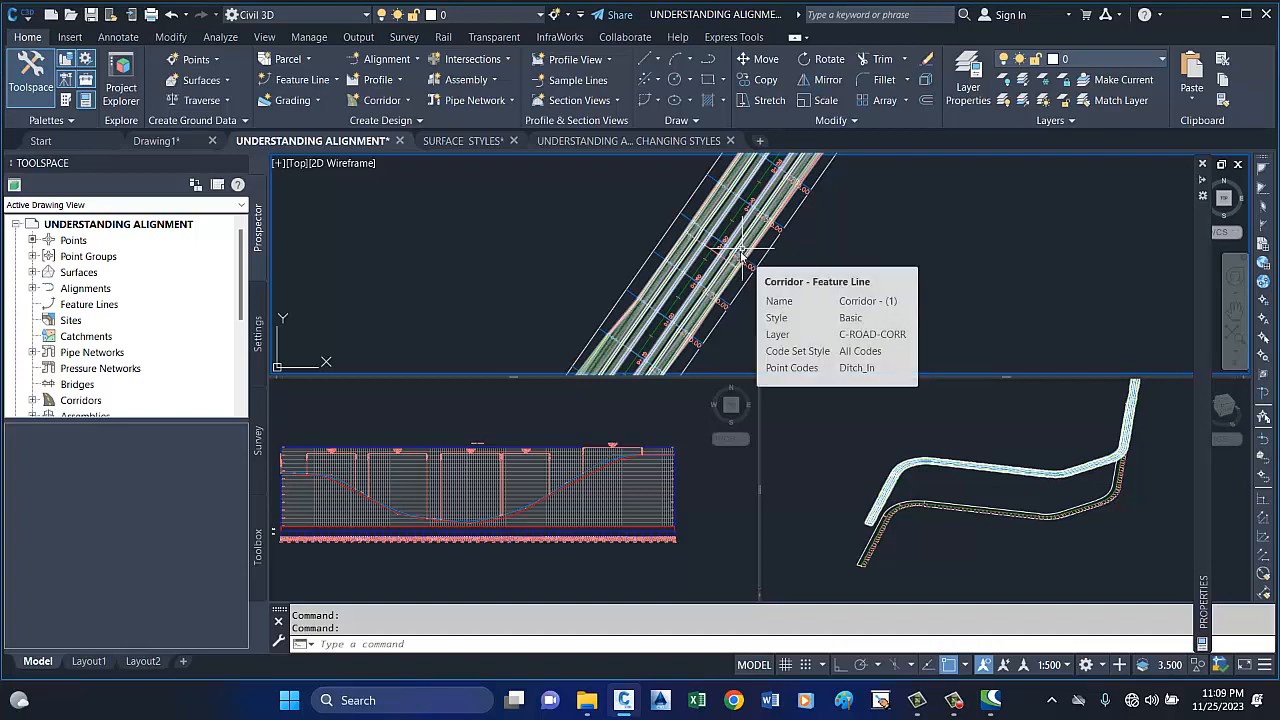
{"action": "scroll", "coordinate": [727, 244], "scroll_direction": "down", "scroll_amount": 4}
{"action": "scroll", "coordinate": [791, 212], "scroll_direction": "down", "scroll_amount": 2}
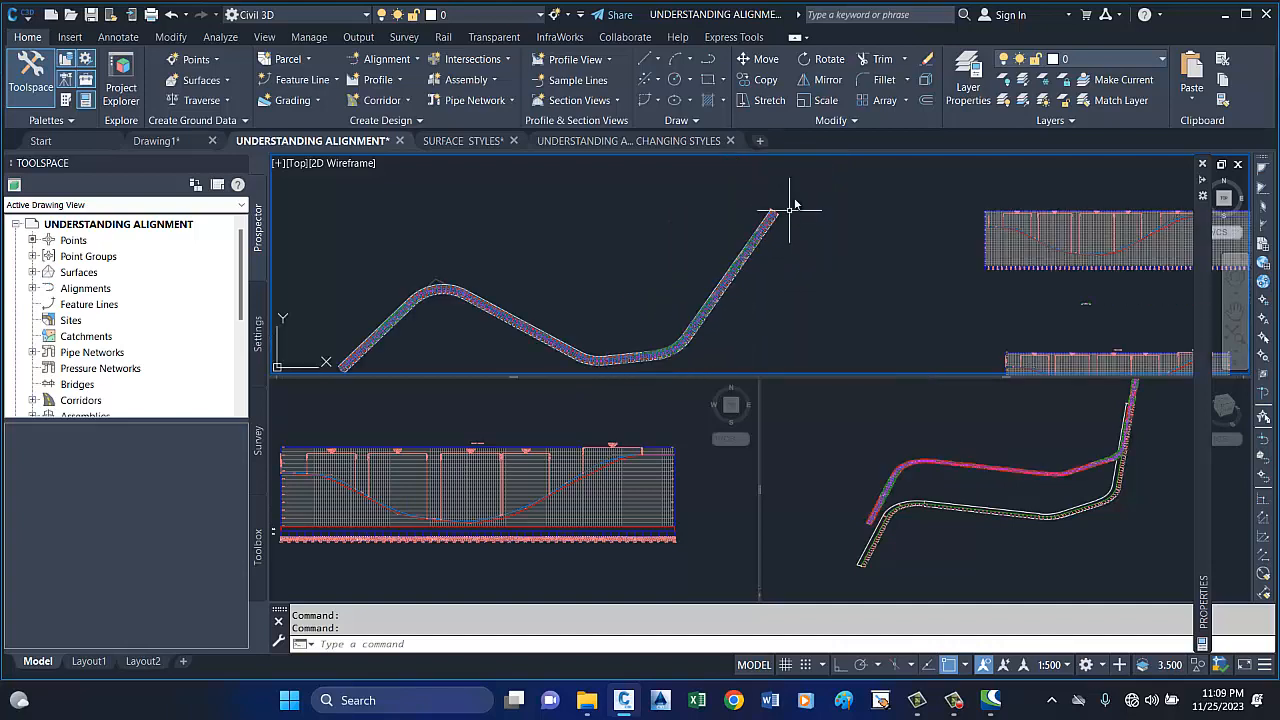
Follow the whole road in plan to its far end and examine the final station labels and the end-point (EP) label.
{"action": "scroll", "coordinate": [775, 224], "scroll_direction": "down", "scroll_amount": 1}
{"action": "scroll", "coordinate": [752, 279], "scroll_direction": "up", "scroll_amount": 5}
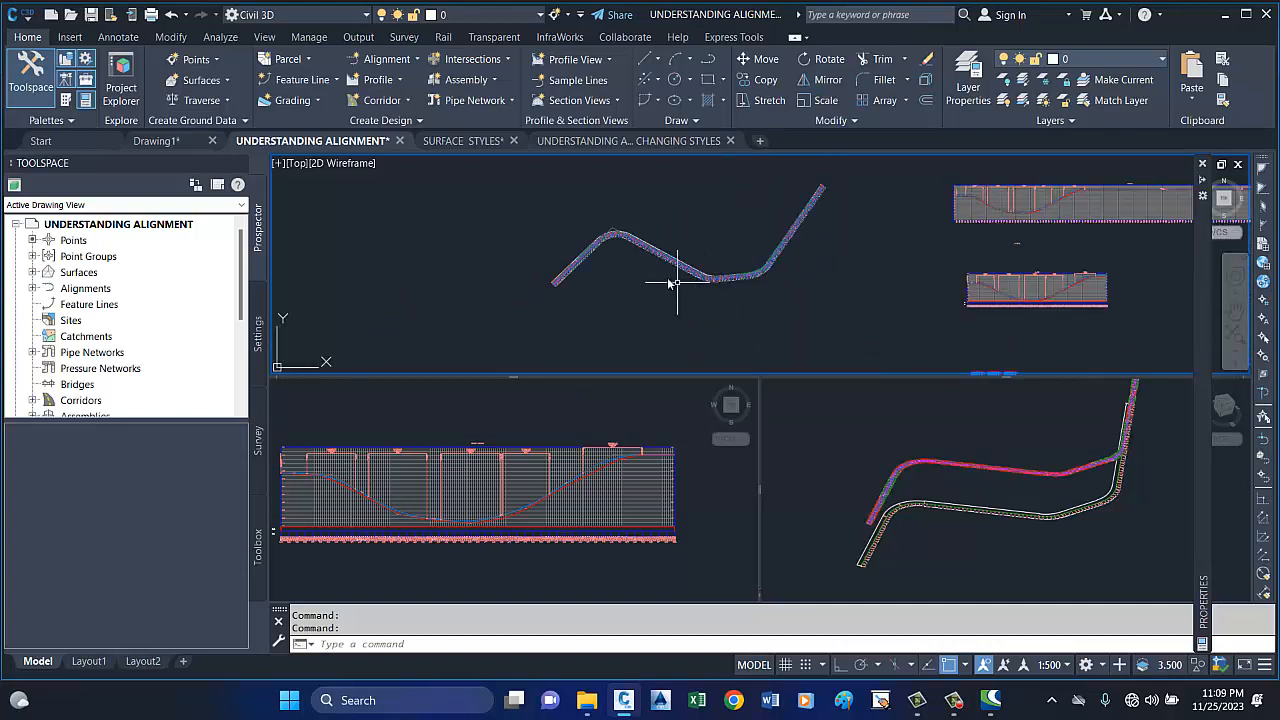
{"action": "scroll", "coordinate": [612, 210], "scroll_direction": "down", "scroll_amount": 2}
{"action": "scroll", "coordinate": [612, 210], "scroll_direction": "up", "scroll_amount": 2}
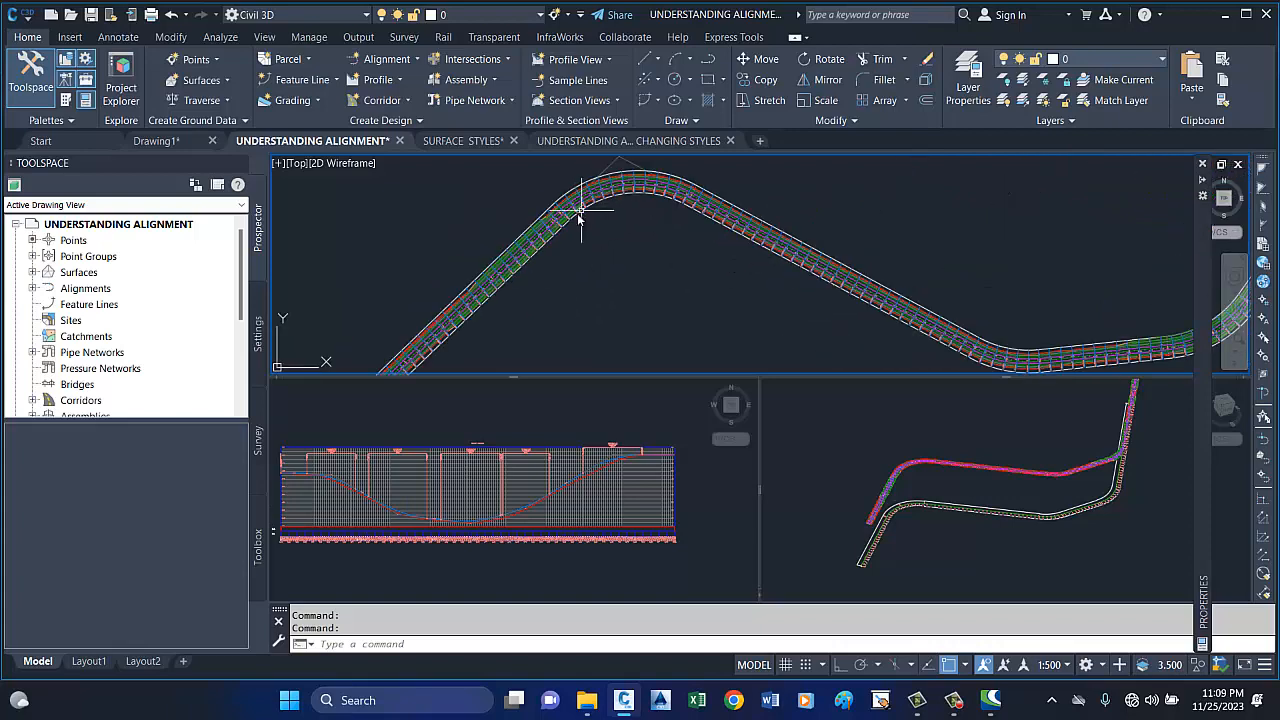
{"action": "scroll", "coordinate": [500, 286], "scroll_direction": "up", "scroll_amount": 3}
{"action": "scroll", "coordinate": [475, 322], "scroll_direction": "up", "scroll_amount": 4}
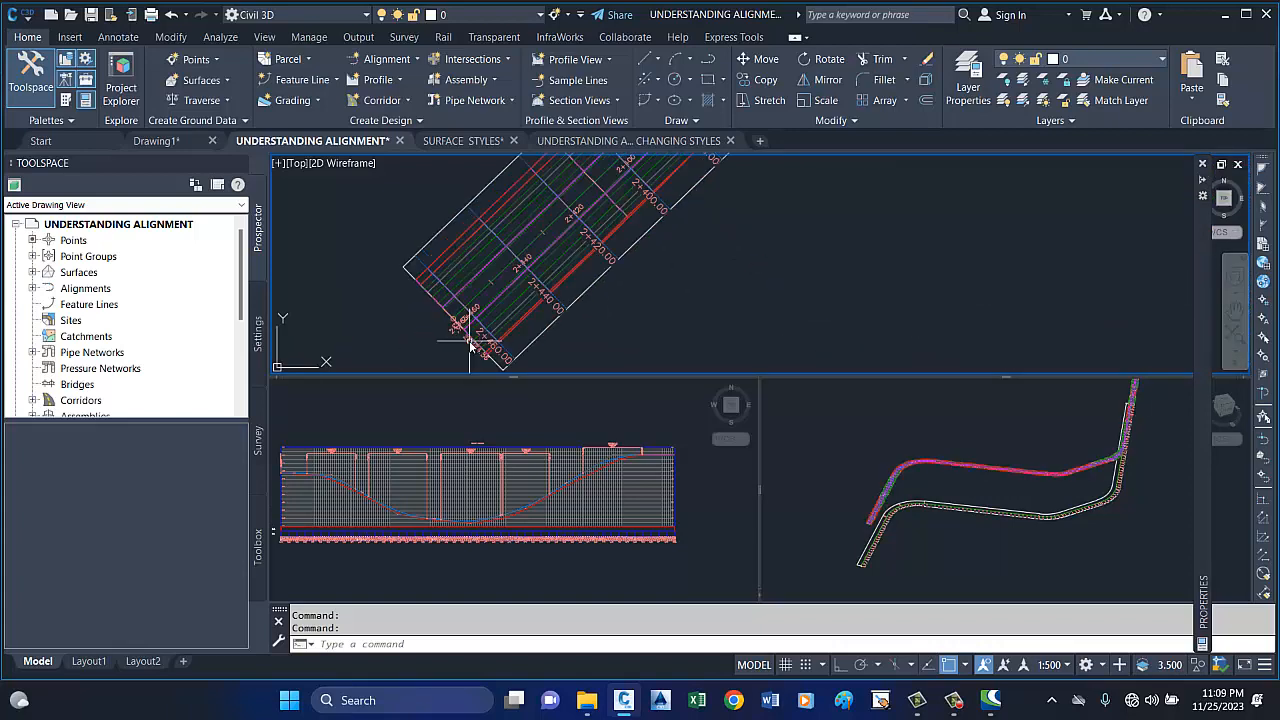
{"action": "scroll", "coordinate": [420, 310], "scroll_direction": "down", "scroll_amount": 3}
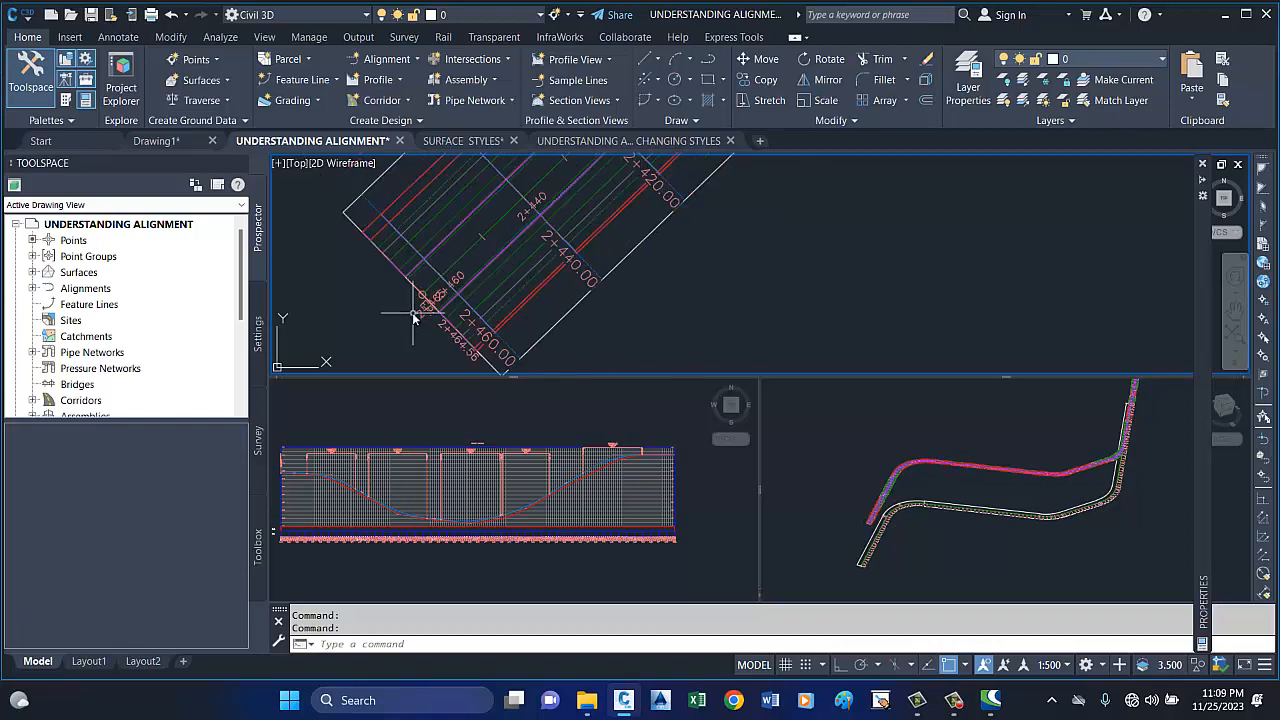
{"action": "scroll", "coordinate": [444, 340], "scroll_direction": "up", "scroll_amount": 2}
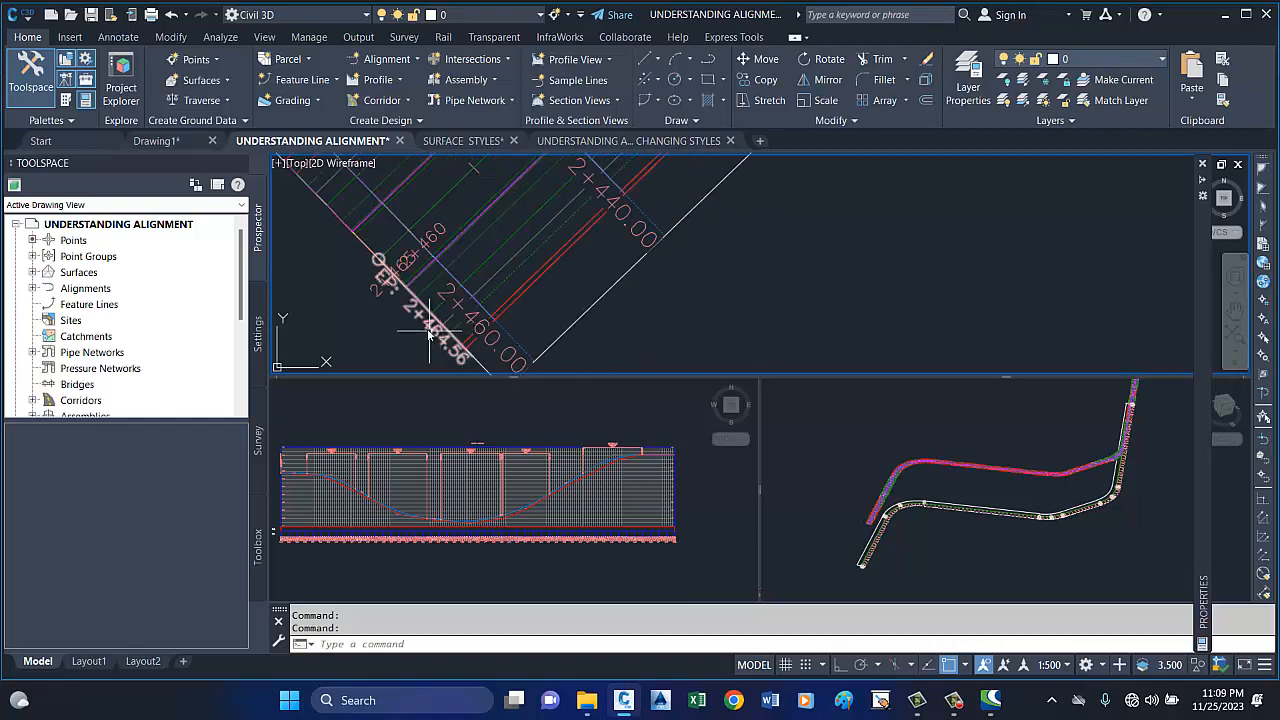
{"action": "scroll", "coordinate": [415, 313], "scroll_direction": "up", "scroll_amount": 1}
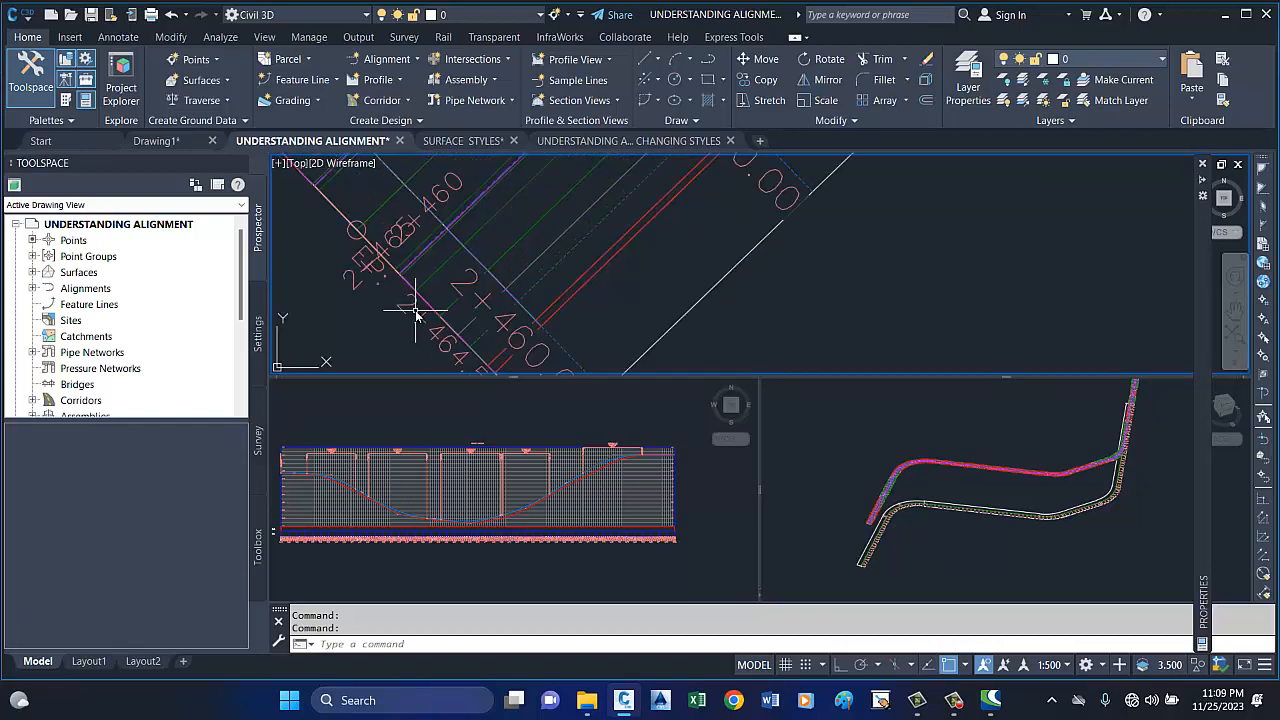
{"action": "scroll", "coordinate": [387, 307], "scroll_direction": "down", "scroll_amount": 3}
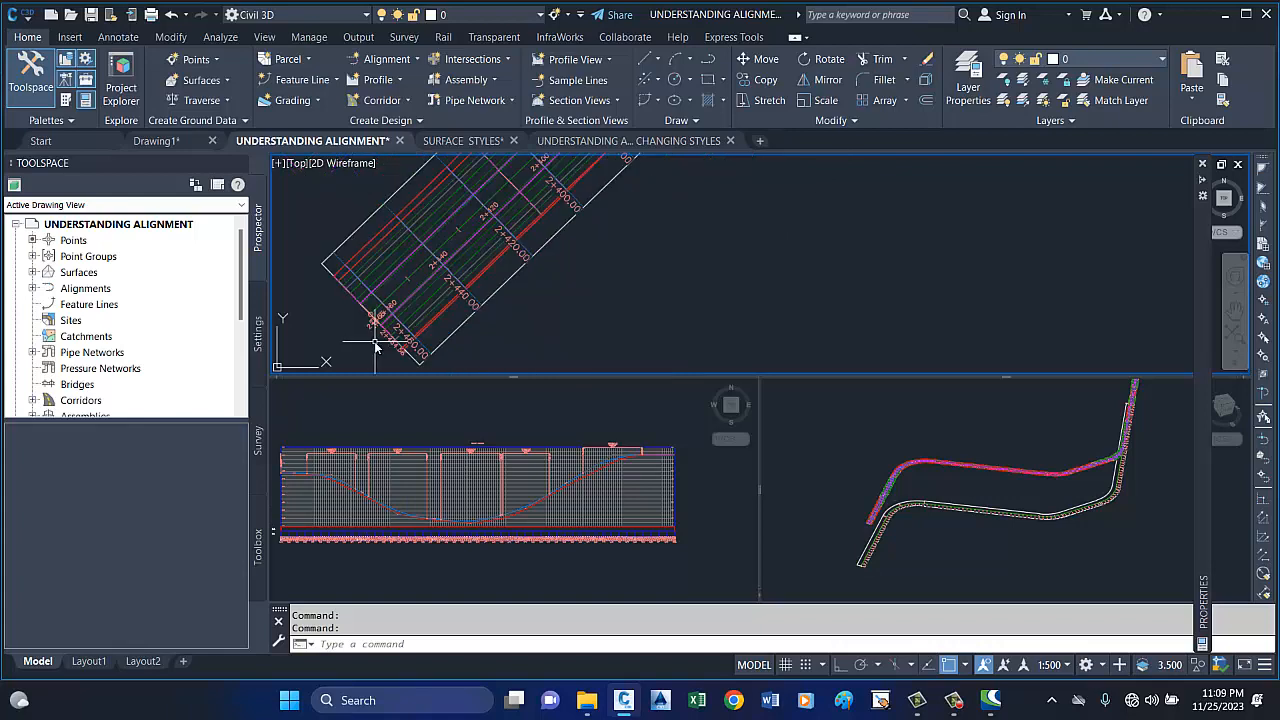
Select the ROAD 1 alignment at the large bend in plan and examine its curve, tangent lines and grips.
{"action": "scroll", "coordinate": [527, 207], "scroll_direction": "up", "scroll_amount": 1}
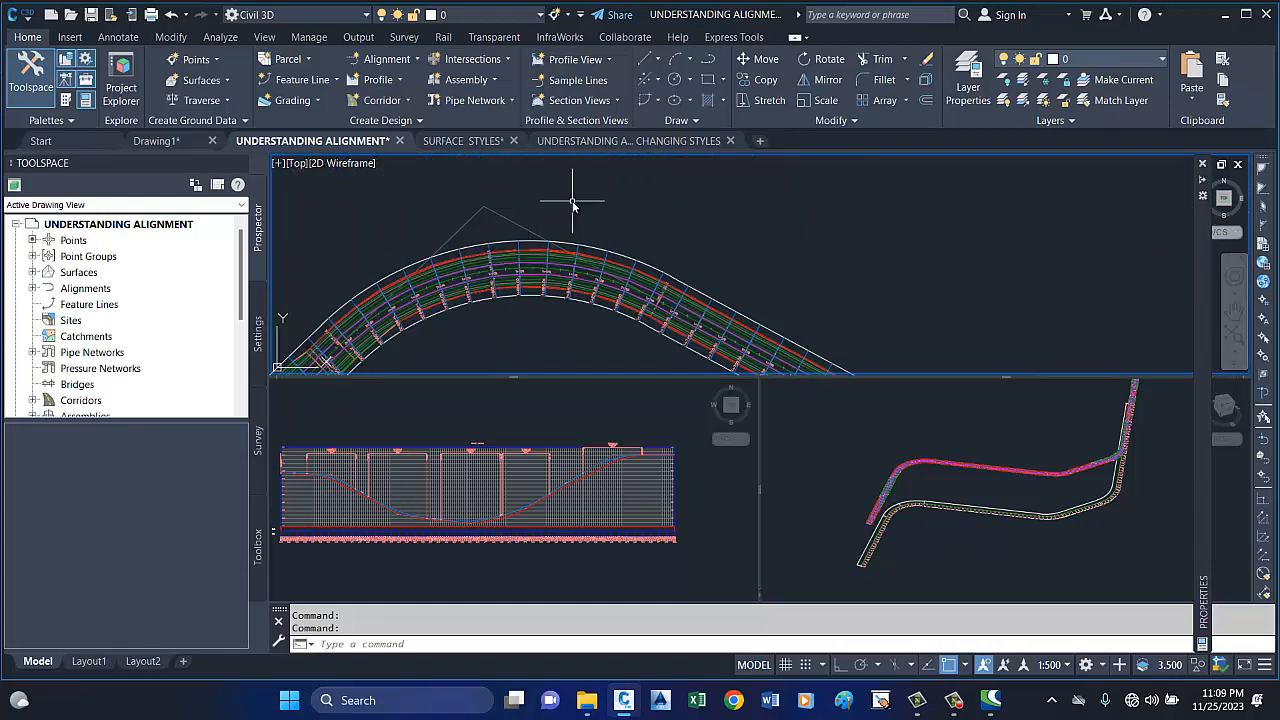
{"action": "scroll", "coordinate": [537, 235], "scroll_direction": "up", "scroll_amount": 3}
{"action": "left_click", "coordinate": [540, 238]}
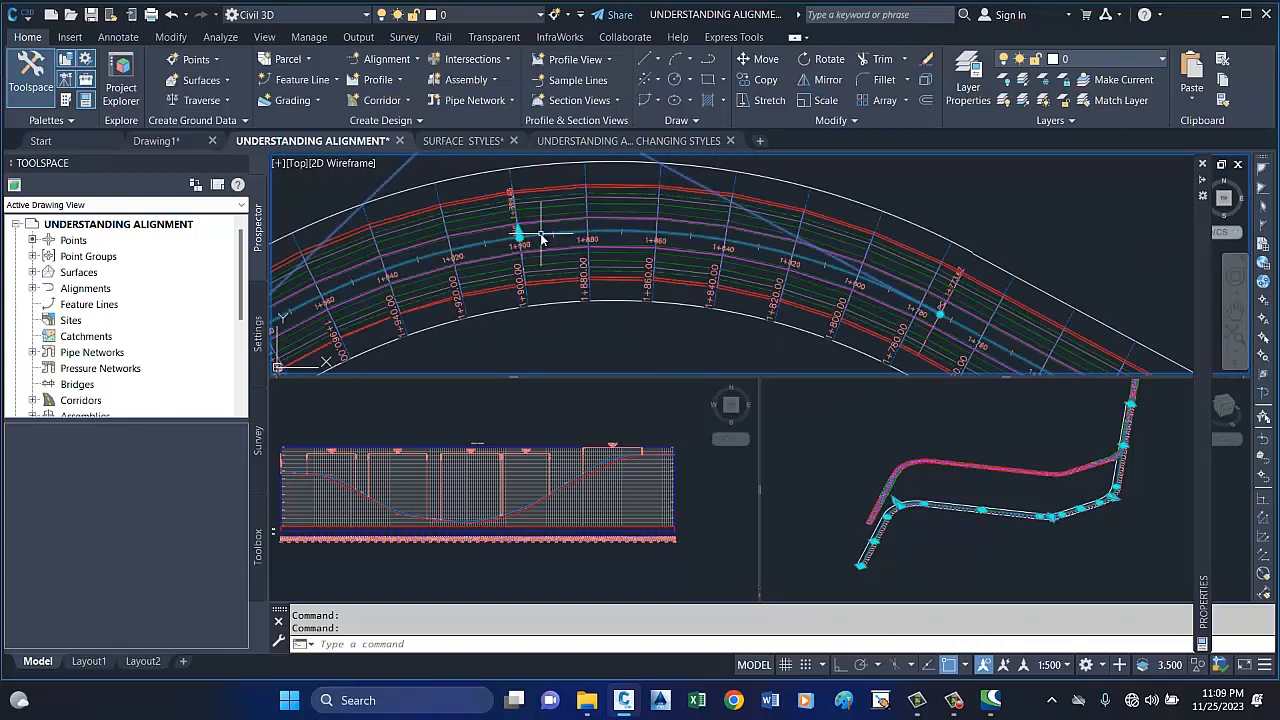
{"action": "scroll", "coordinate": [684, 234], "scroll_direction": "down", "scroll_amount": 2}
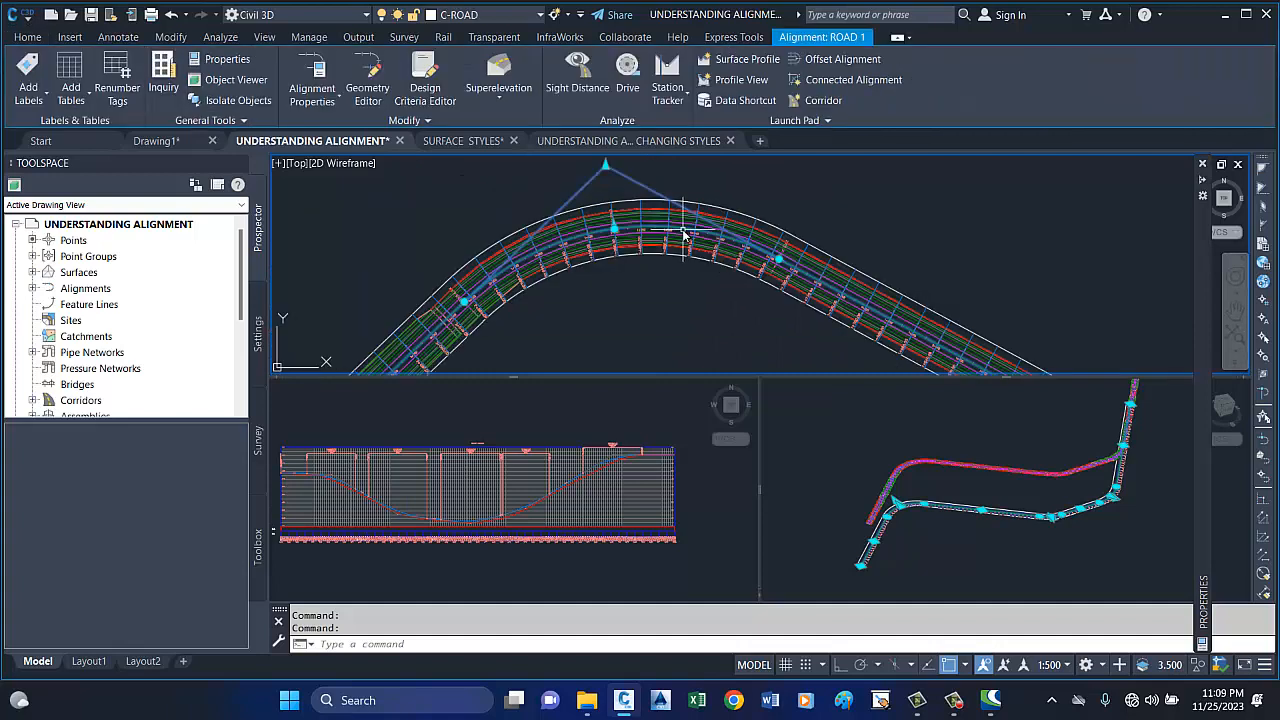
{"action": "scroll", "coordinate": [690, 237], "scroll_direction": "down", "scroll_amount": 1}
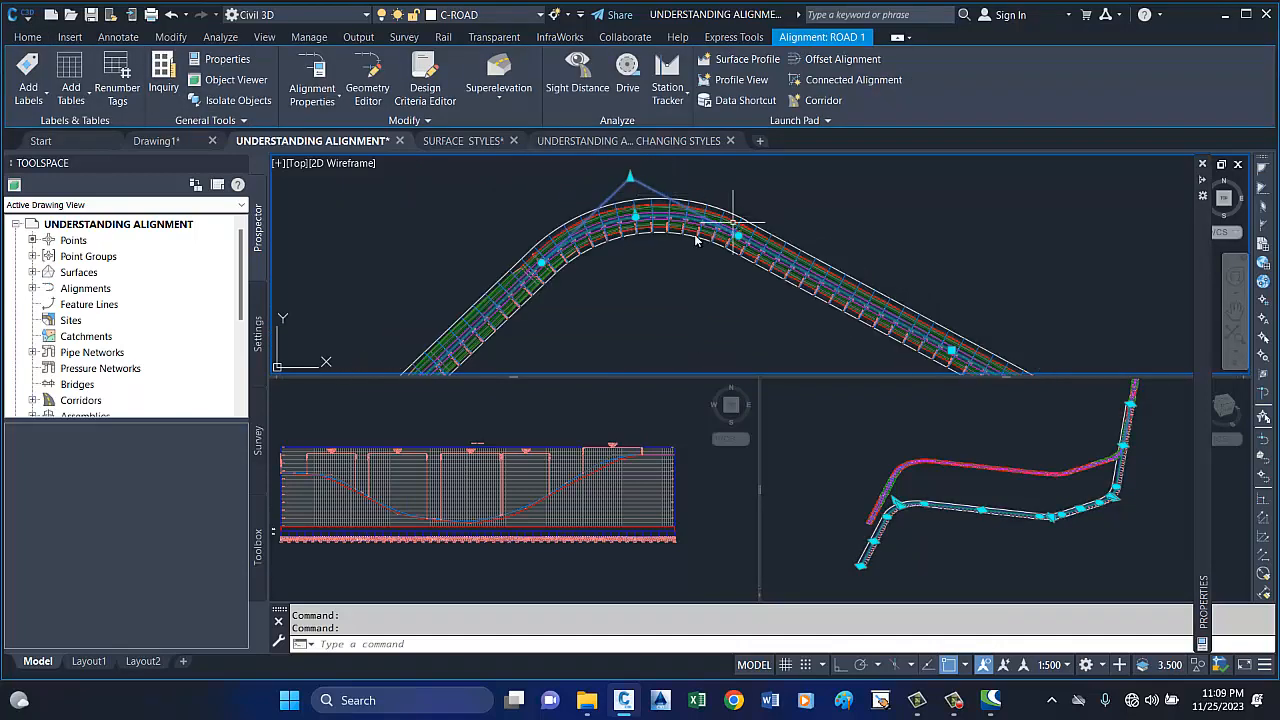
{"action": "scroll", "coordinate": [617, 222], "scroll_direction": "up", "scroll_amount": 1}
{"action": "scroll", "coordinate": [662, 207], "scroll_direction": "up", "scroll_amount": 1}
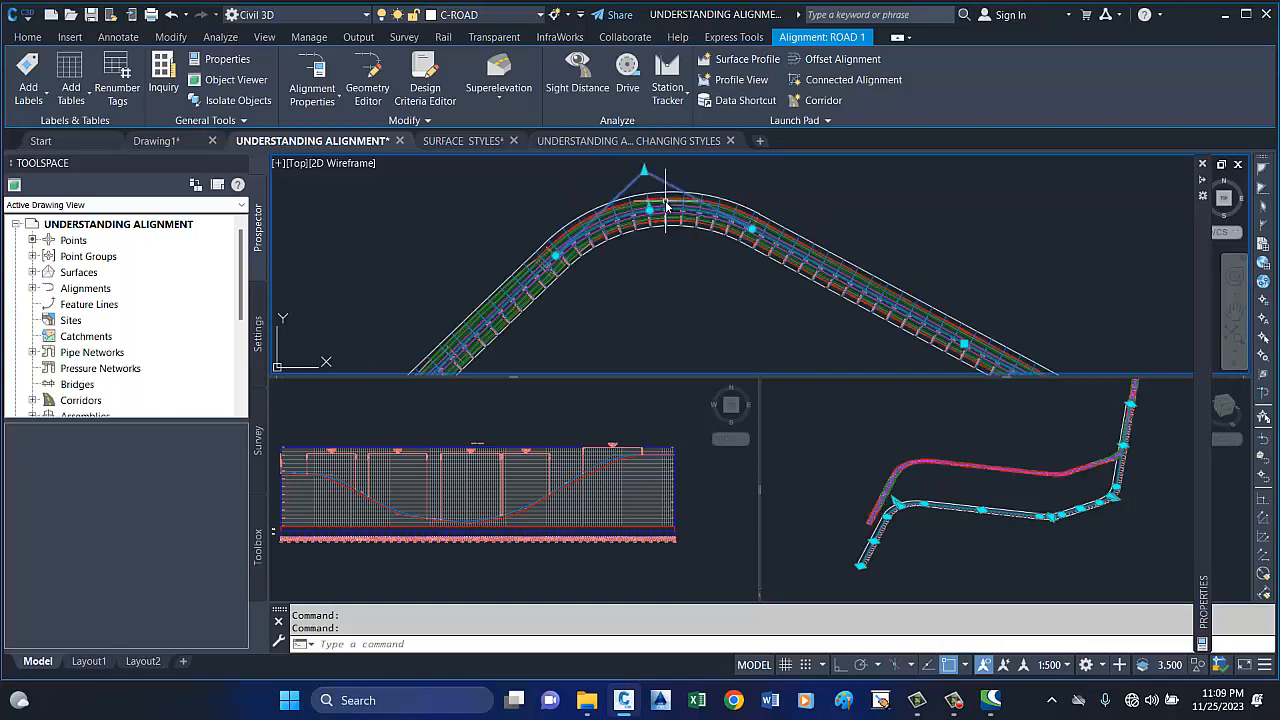
{"action": "scroll", "coordinate": [666, 207], "scroll_direction": "up", "scroll_amount": 1}
{"action": "scroll", "coordinate": [664, 200], "scroll_direction": "up", "scroll_amount": 1}
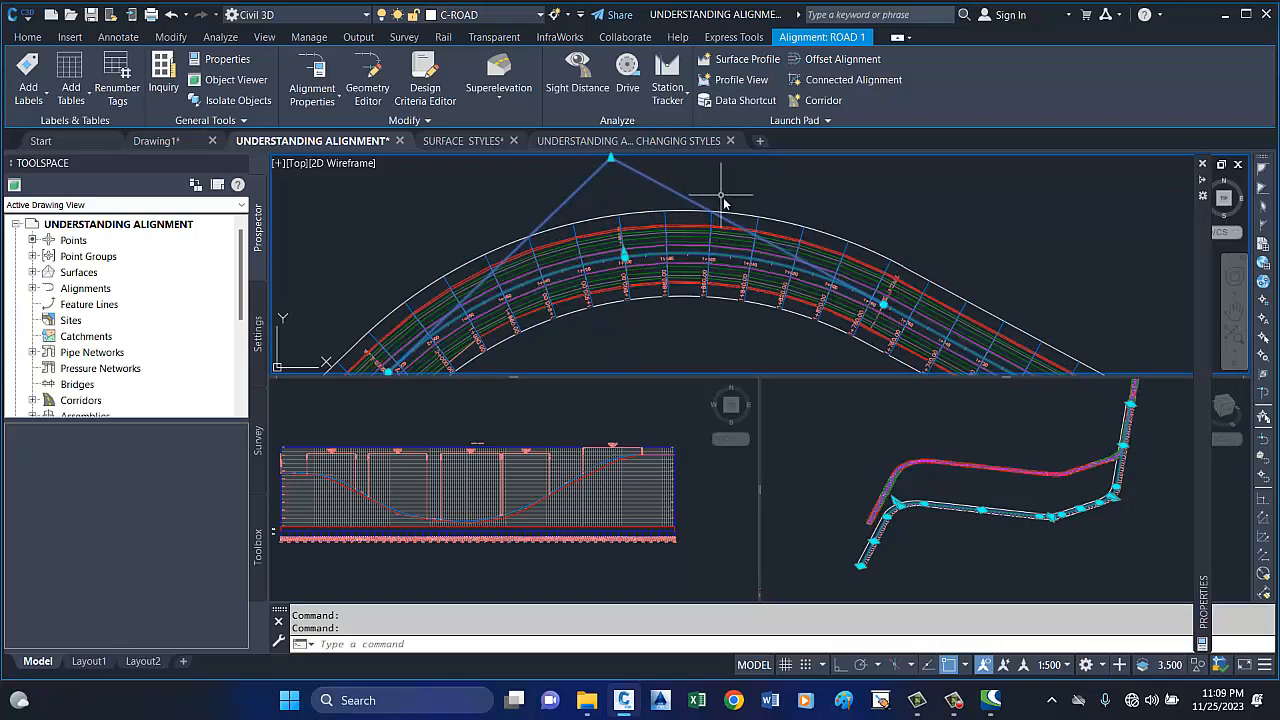
Examine the selected alignment's station labels around the large bend and onto the adjoining straight near 1+700.
{"action": "scroll", "coordinate": [724, 203], "scroll_direction": "down", "scroll_amount": 1}
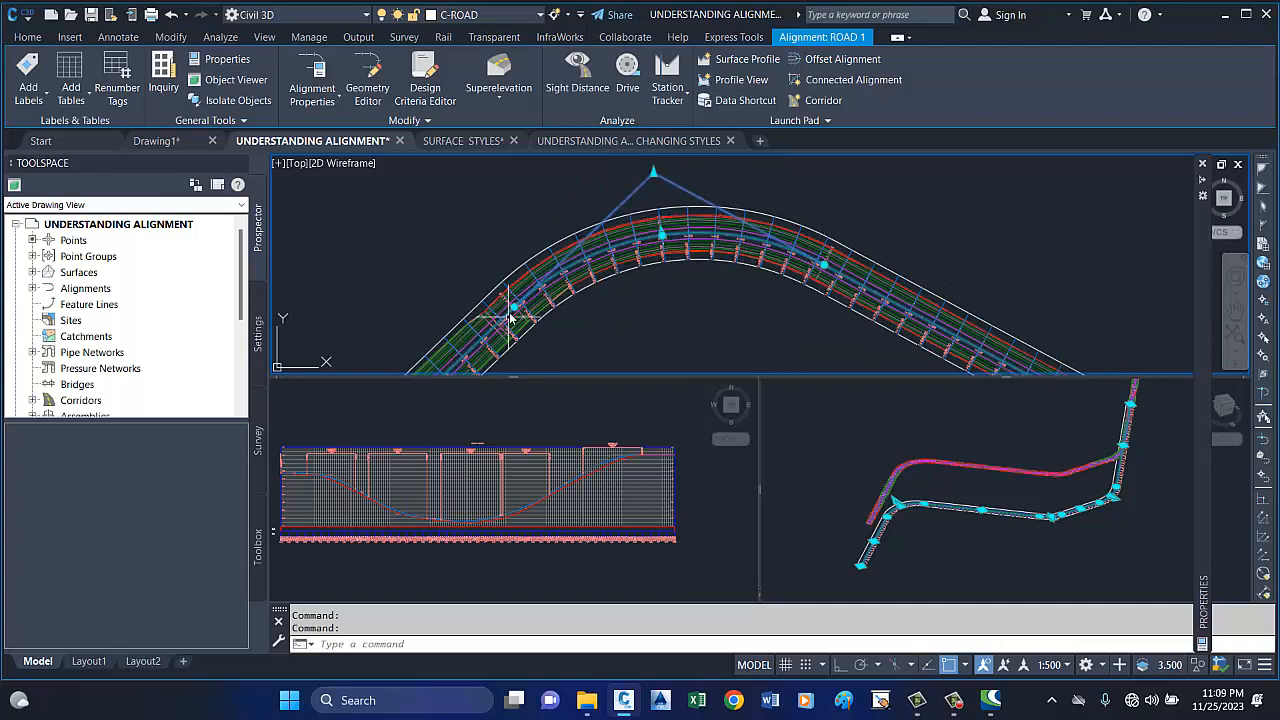
{"action": "scroll", "coordinate": [667, 236], "scroll_direction": "up", "scroll_amount": 2}
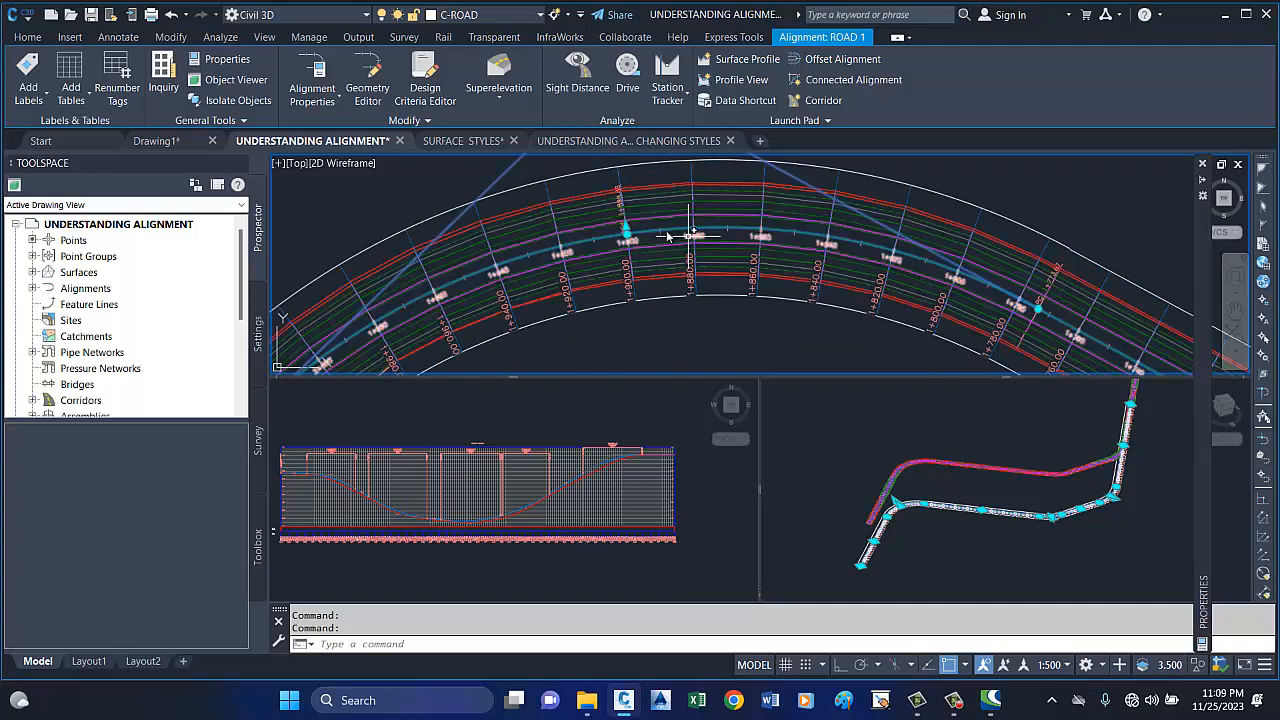
{"action": "scroll", "coordinate": [667, 236], "scroll_direction": "down", "scroll_amount": 2}
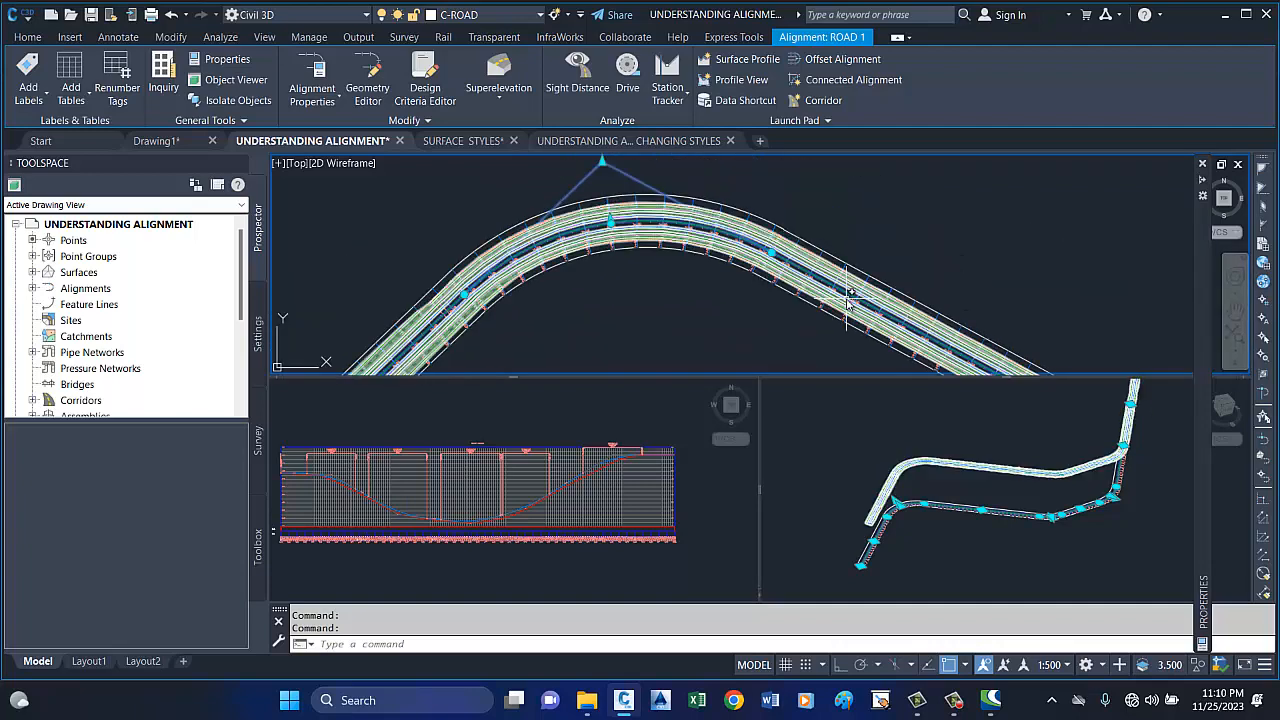
{"action": "scroll", "coordinate": [847, 297], "scroll_direction": "up", "scroll_amount": 3}
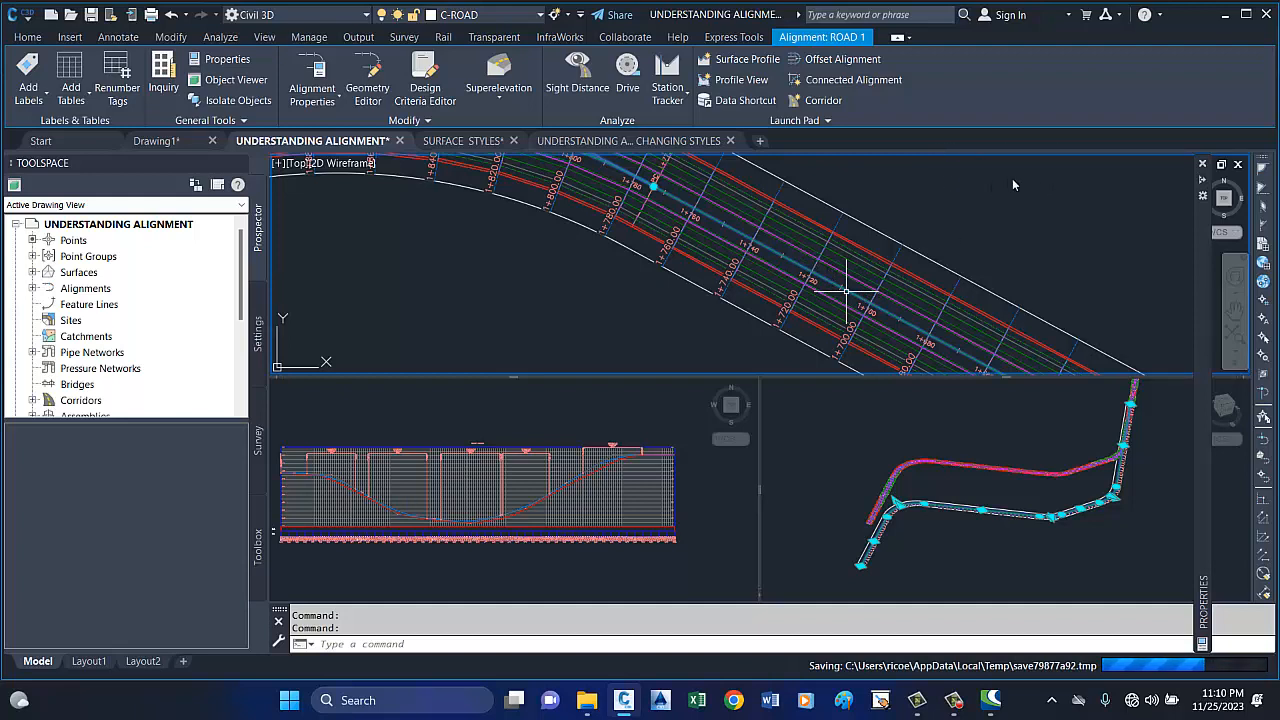
{"action": "scroll", "coordinate": [811, 193], "scroll_direction": "down", "scroll_amount": 3}
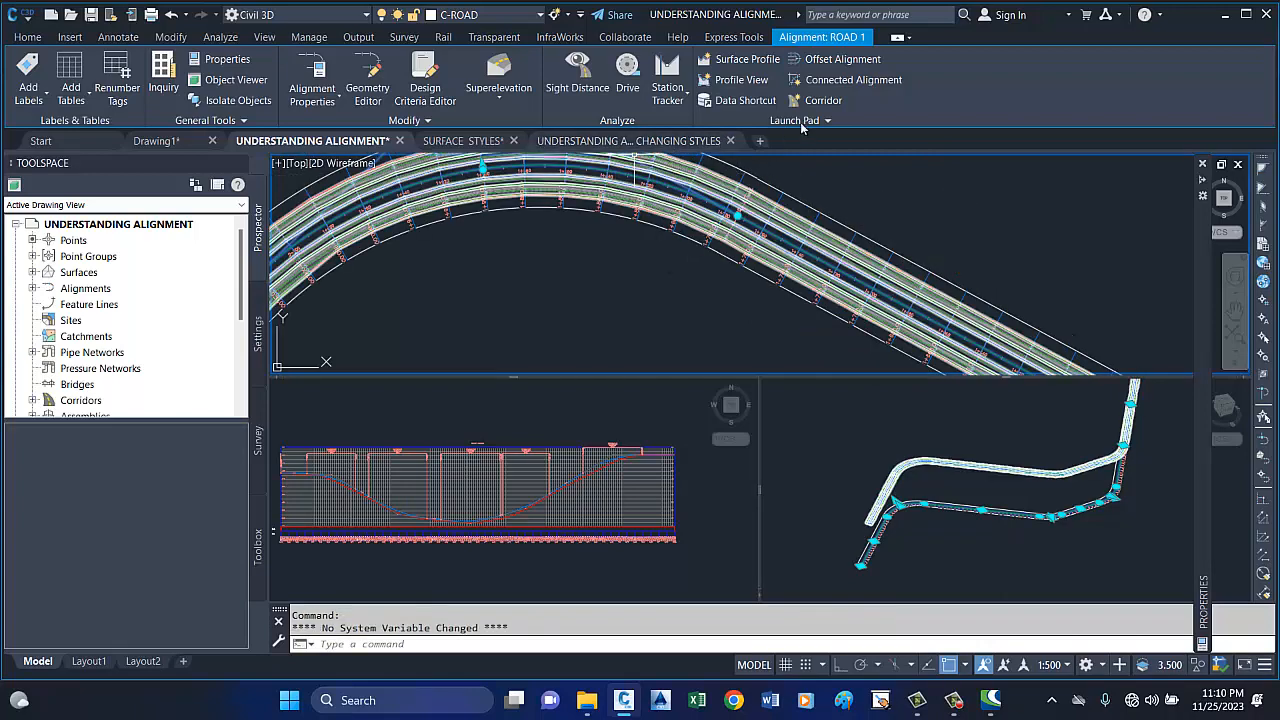
Examine the PC label and grip where the straight meets the large curve, between stations 1+760 and 1+780.
{"action": "scroll", "coordinate": [654, 295], "scroll_direction": "down", "scroll_amount": 1}
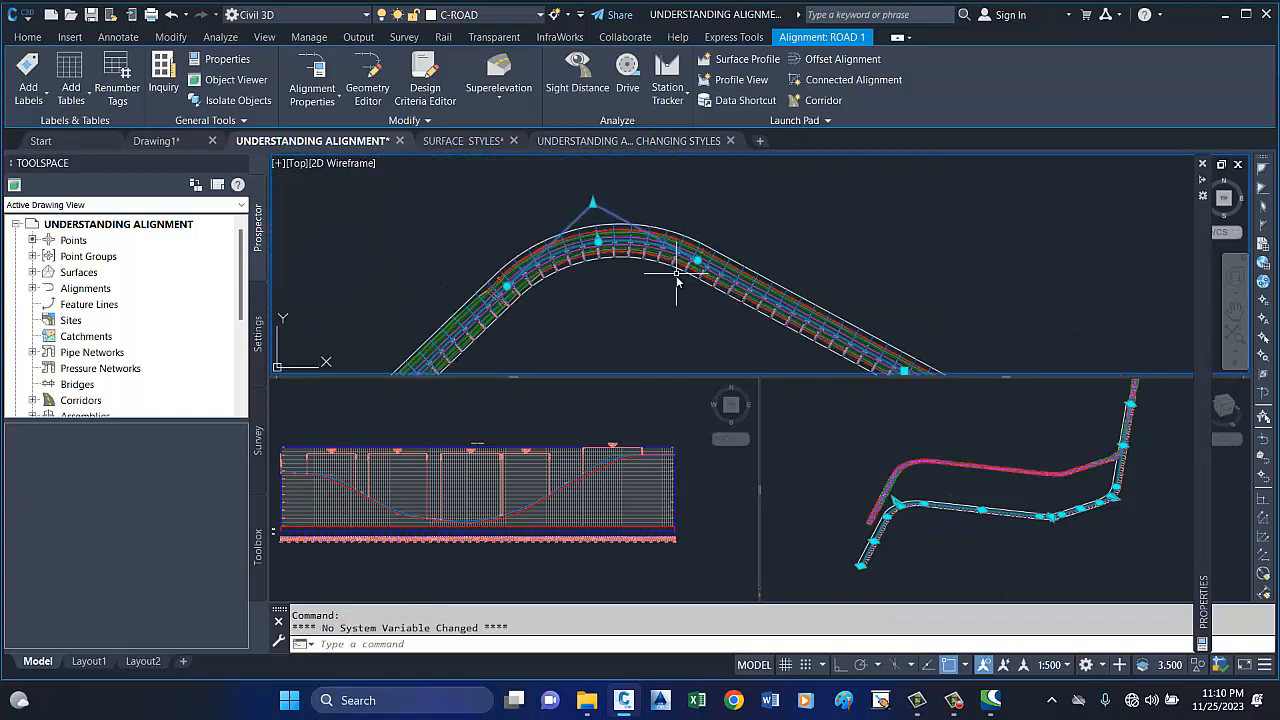
{"action": "scroll", "coordinate": [697, 258], "scroll_direction": "up", "scroll_amount": 4}
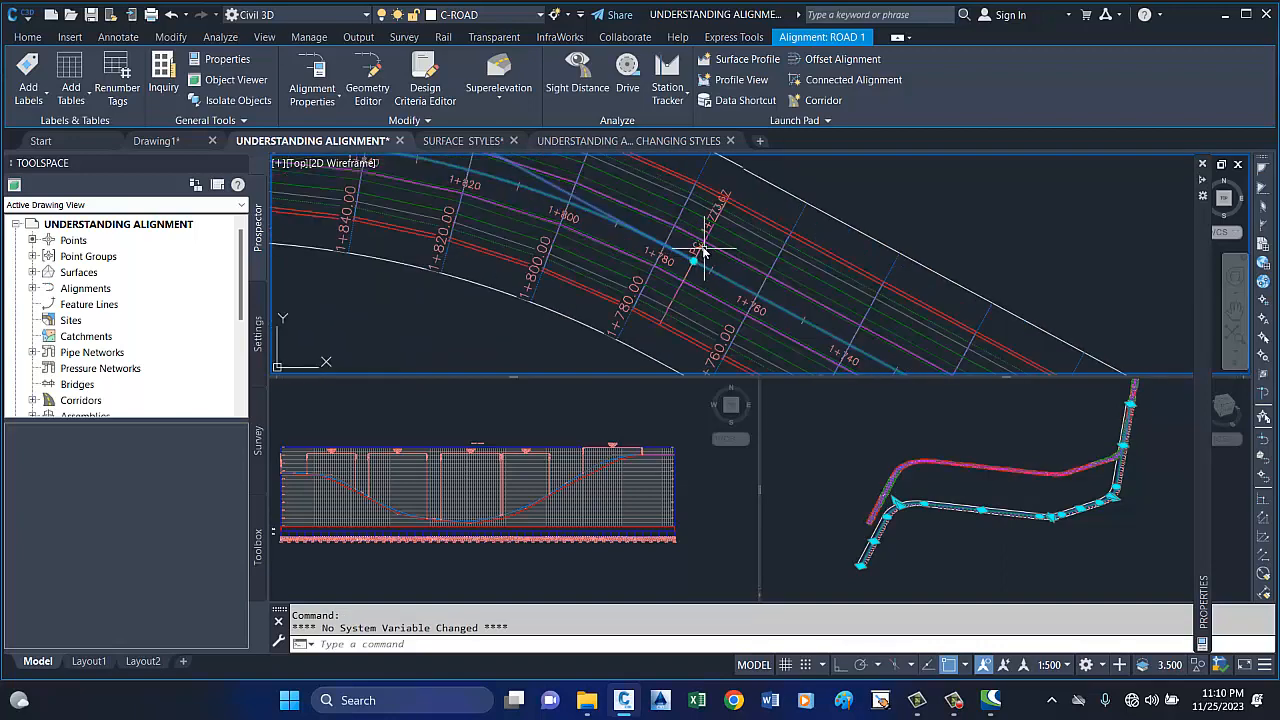
{"action": "scroll", "coordinate": [697, 260], "scroll_direction": "up", "scroll_amount": 3}
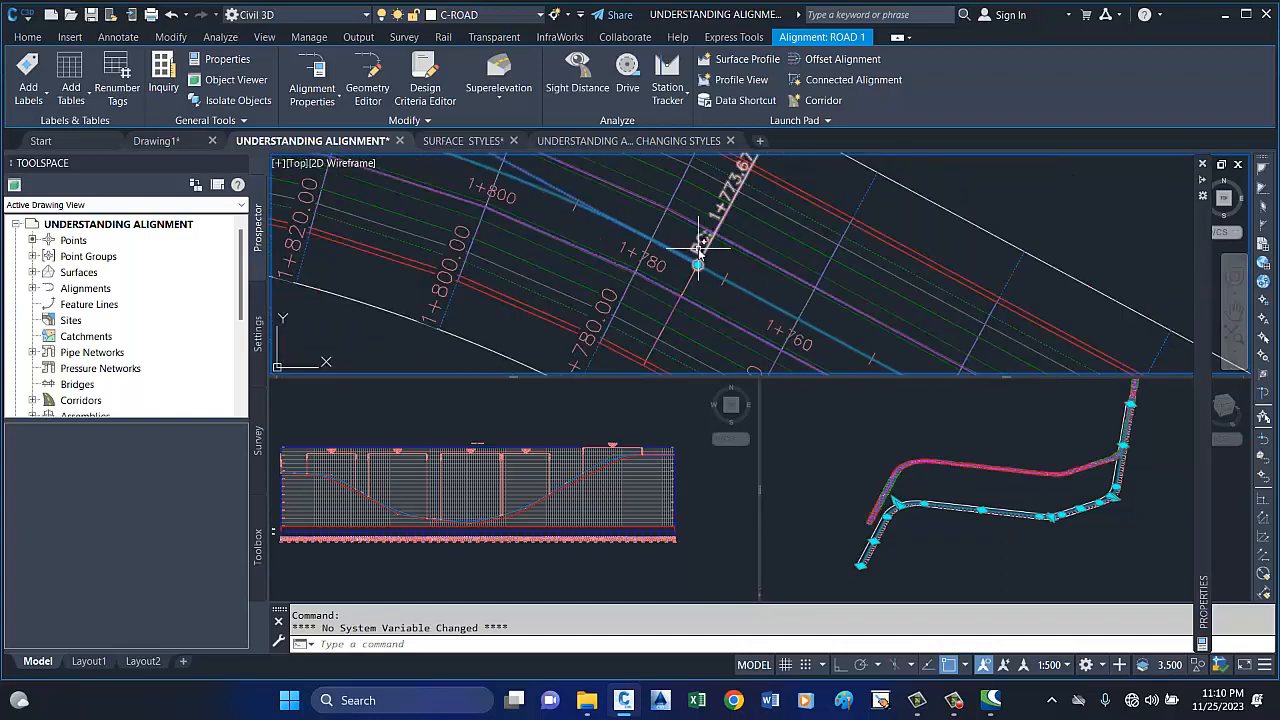
{"action": "scroll", "coordinate": [697, 255], "scroll_direction": "up", "scroll_amount": 2}
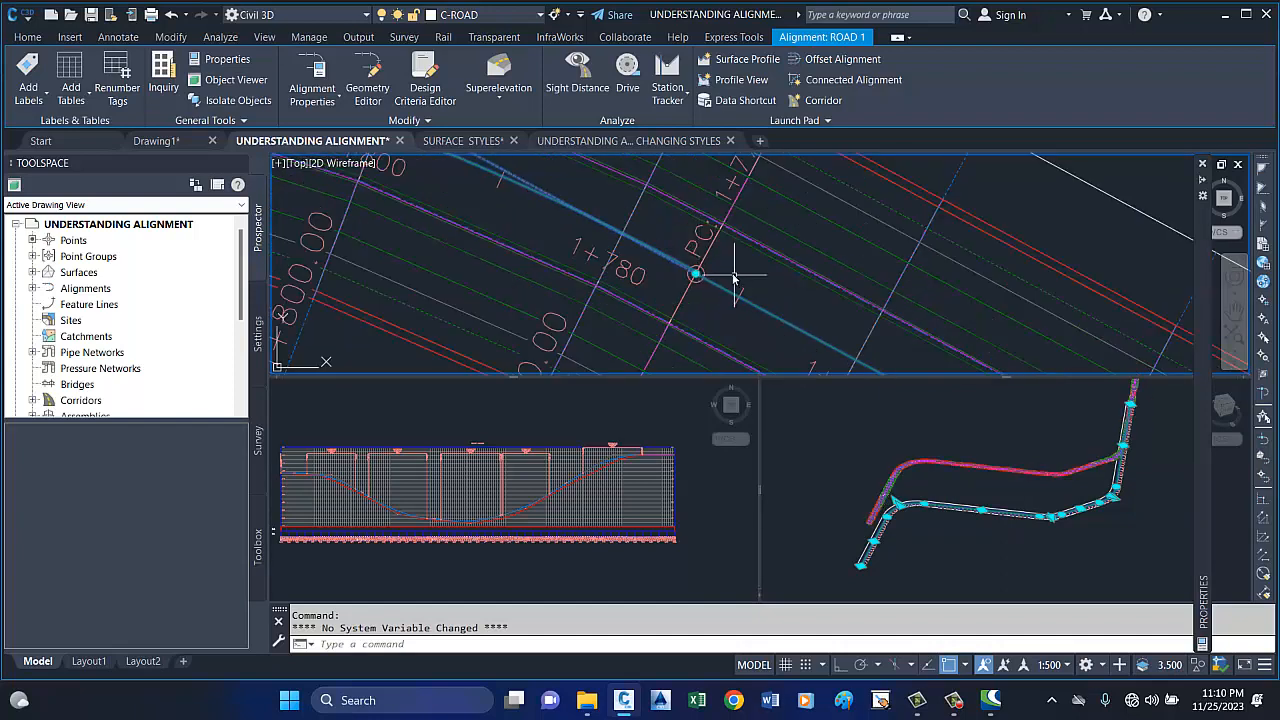
{"action": "scroll", "coordinate": [697, 262], "scroll_direction": "up", "scroll_amount": 2}
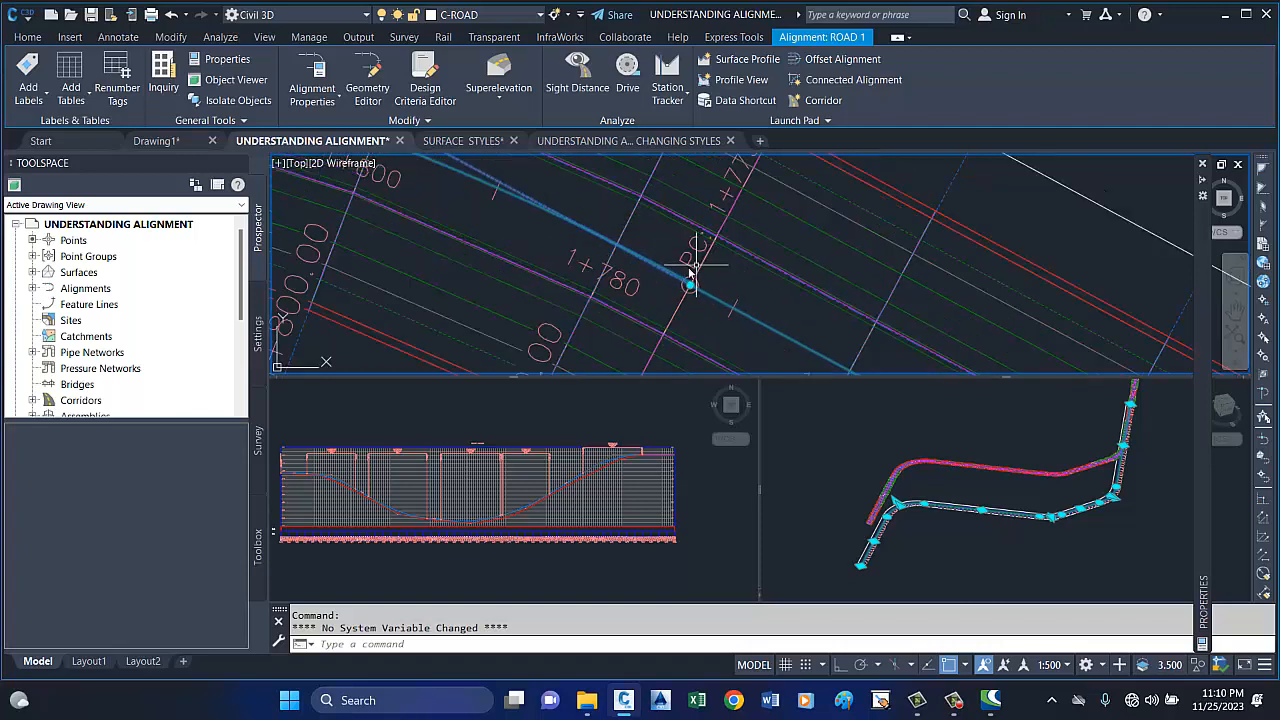
{"action": "scroll", "coordinate": [688, 270], "scroll_direction": "down", "scroll_amount": 3}
{"action": "scroll", "coordinate": [688, 268], "scroll_direction": "up", "scroll_amount": 2}
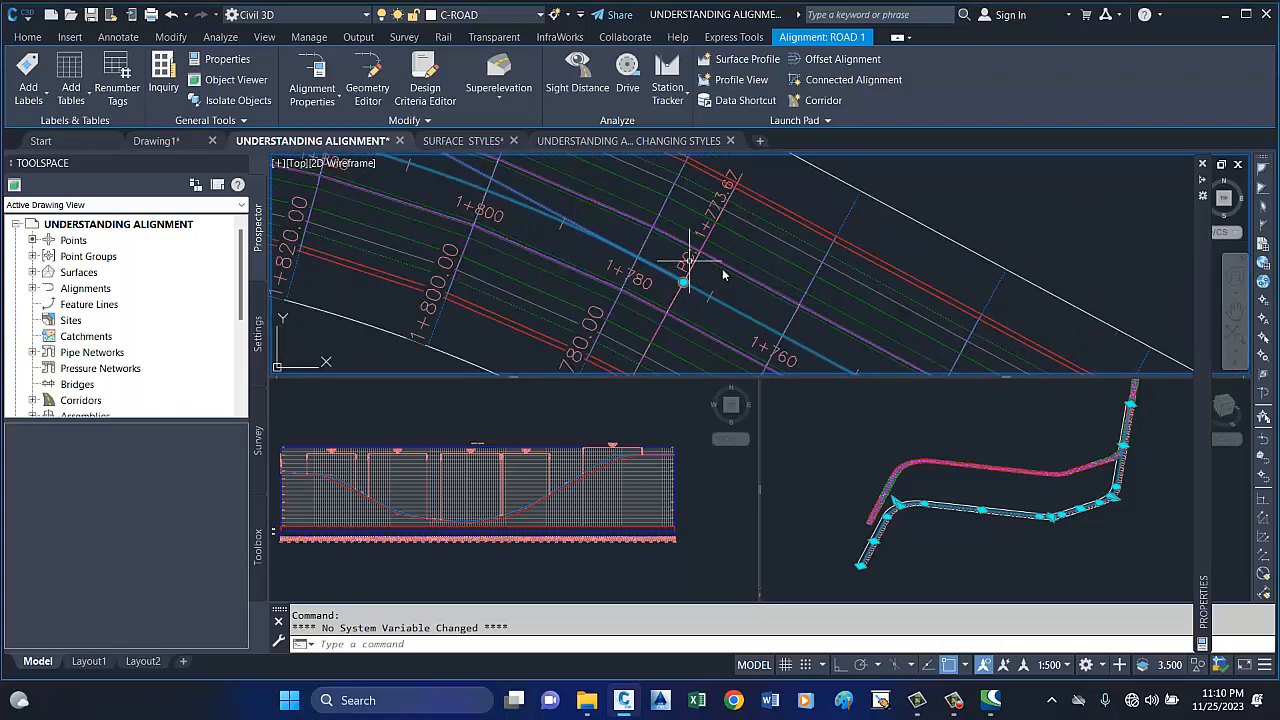
{"action": "scroll", "coordinate": [723, 274], "scroll_direction": "down", "scroll_amount": 4}
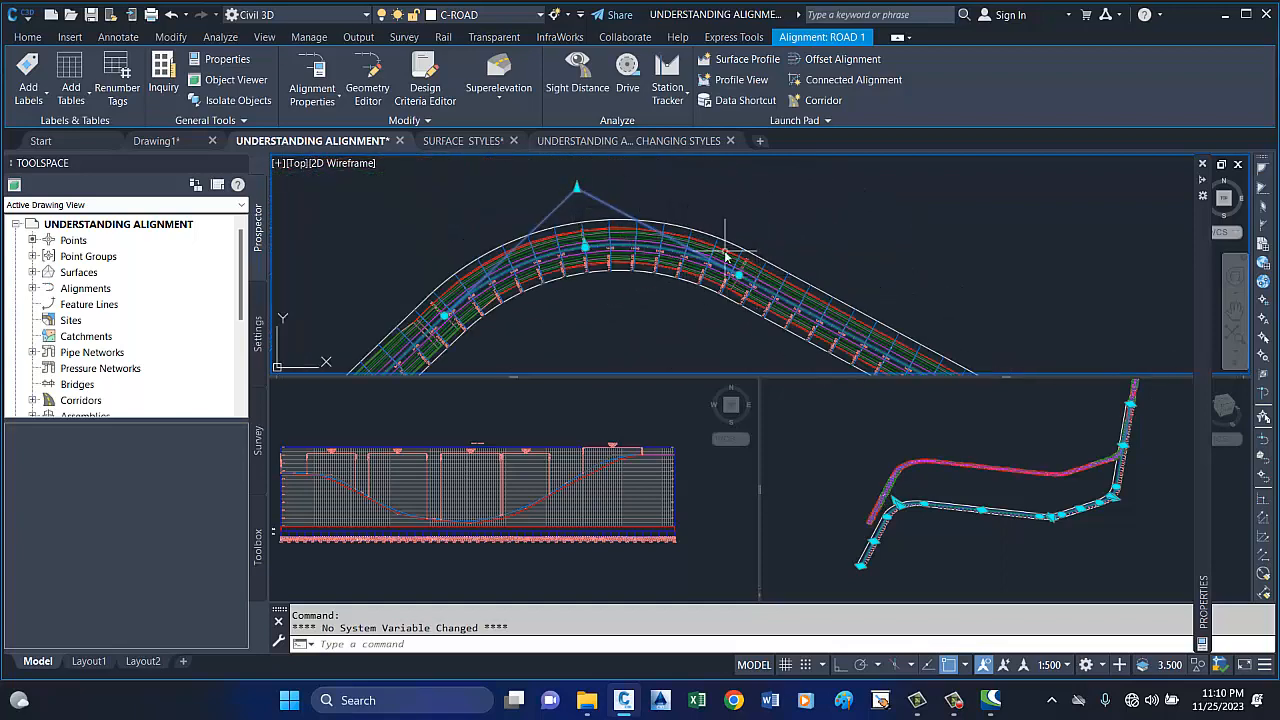
Examine the tangents' intersection point outside the large bend and the curve's midpoint label near station 1+900.
{"action": "left_click_drag", "start_coordinate": [575, 188], "coordinate": [650, 210]}
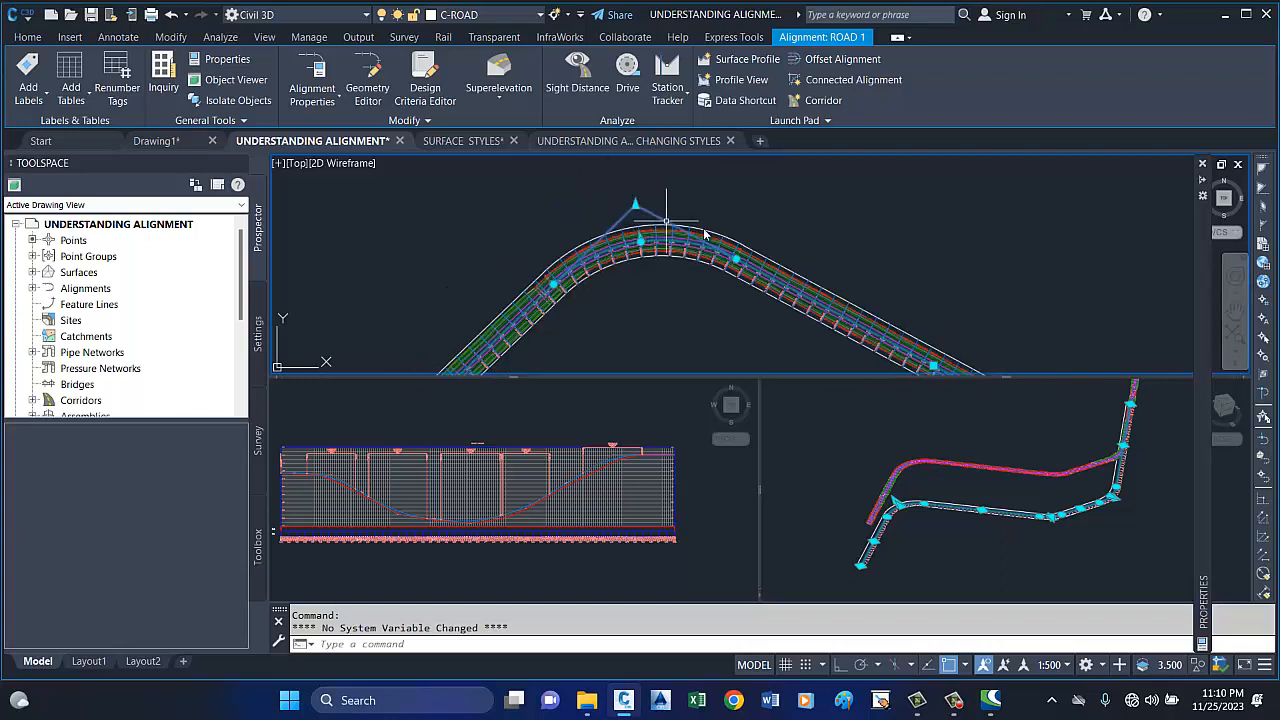
{"action": "scroll", "coordinate": [636, 205], "scroll_direction": "up", "scroll_amount": 8}
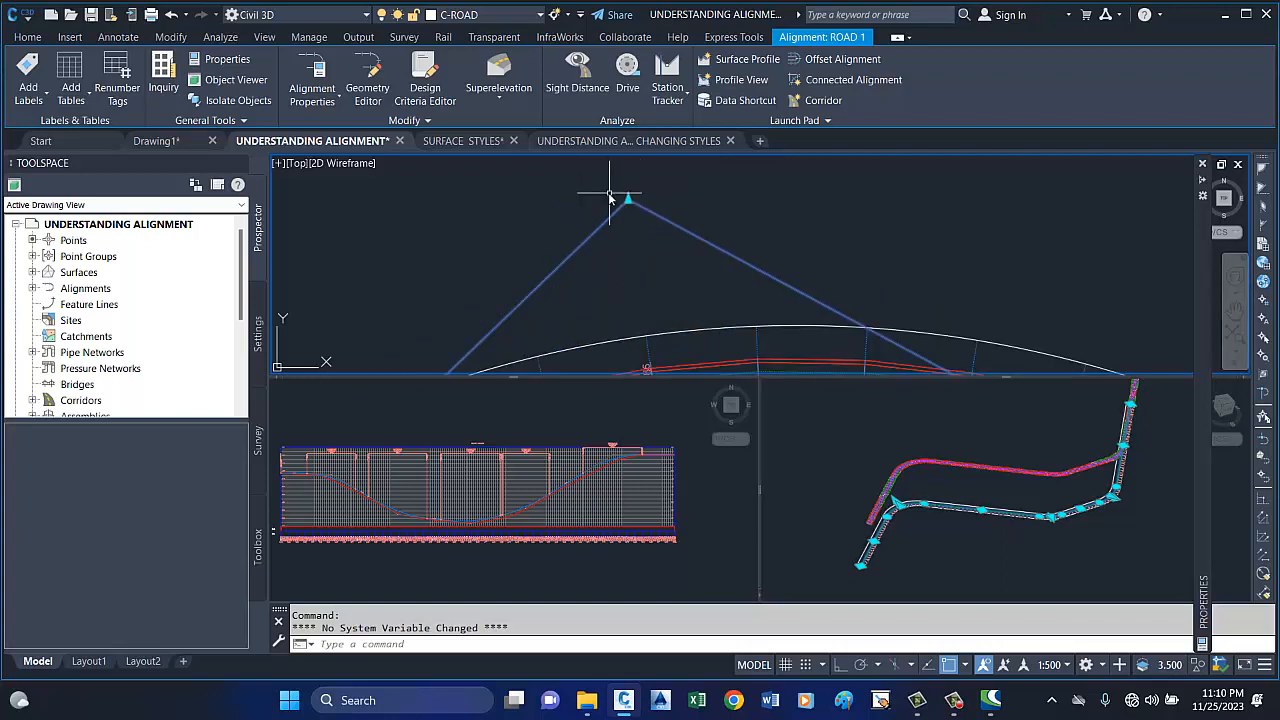
{"action": "scroll", "coordinate": [656, 224], "scroll_direction": "down", "scroll_amount": 4}
{"action": "scroll", "coordinate": [660, 214], "scroll_direction": "down", "scroll_amount": 2}
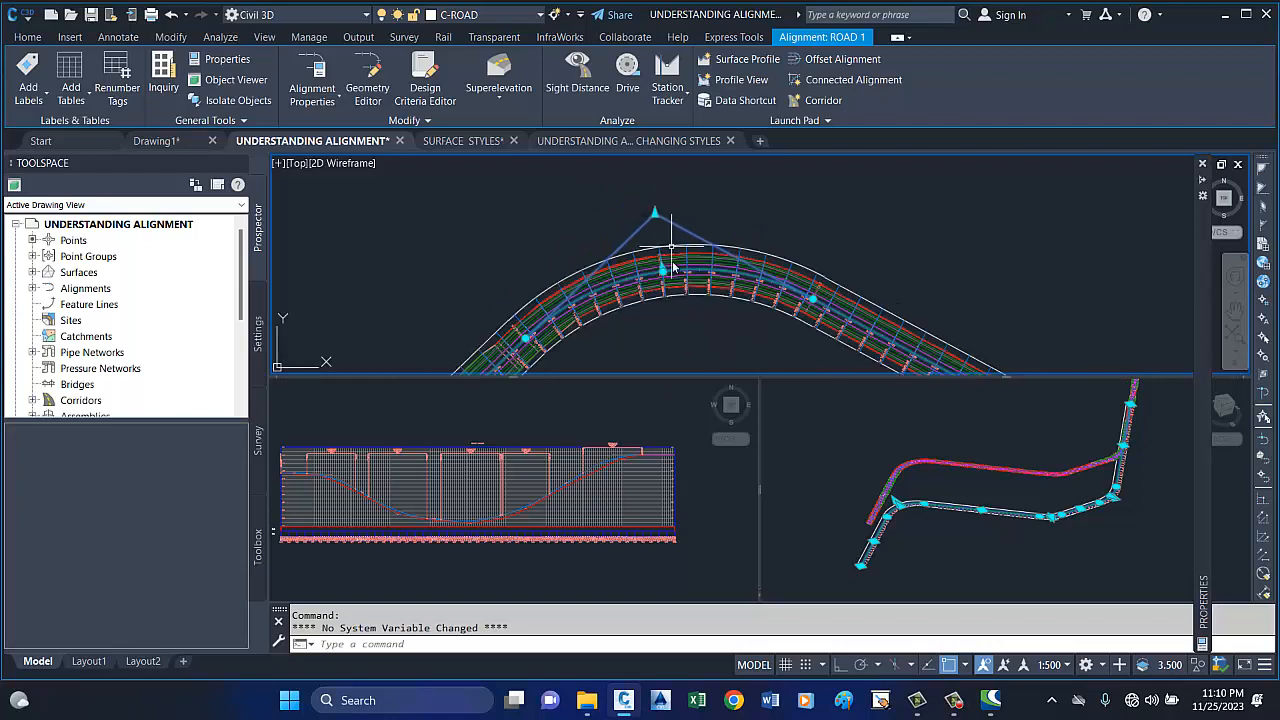
{"action": "scroll", "coordinate": [671, 279], "scroll_direction": "up", "scroll_amount": 4}
{"action": "scroll", "coordinate": [650, 270], "scroll_direction": "up", "scroll_amount": 4}
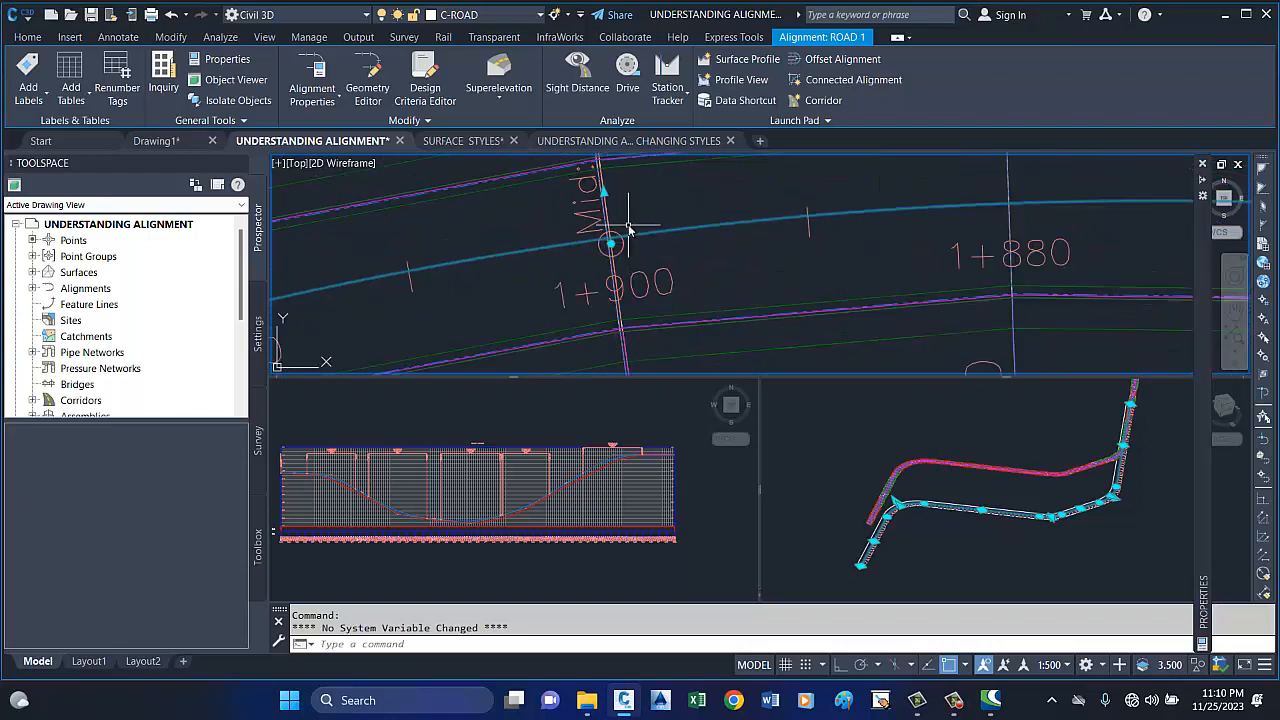
{"action": "scroll", "coordinate": [604, 240], "scroll_direction": "down", "scroll_amount": 3}
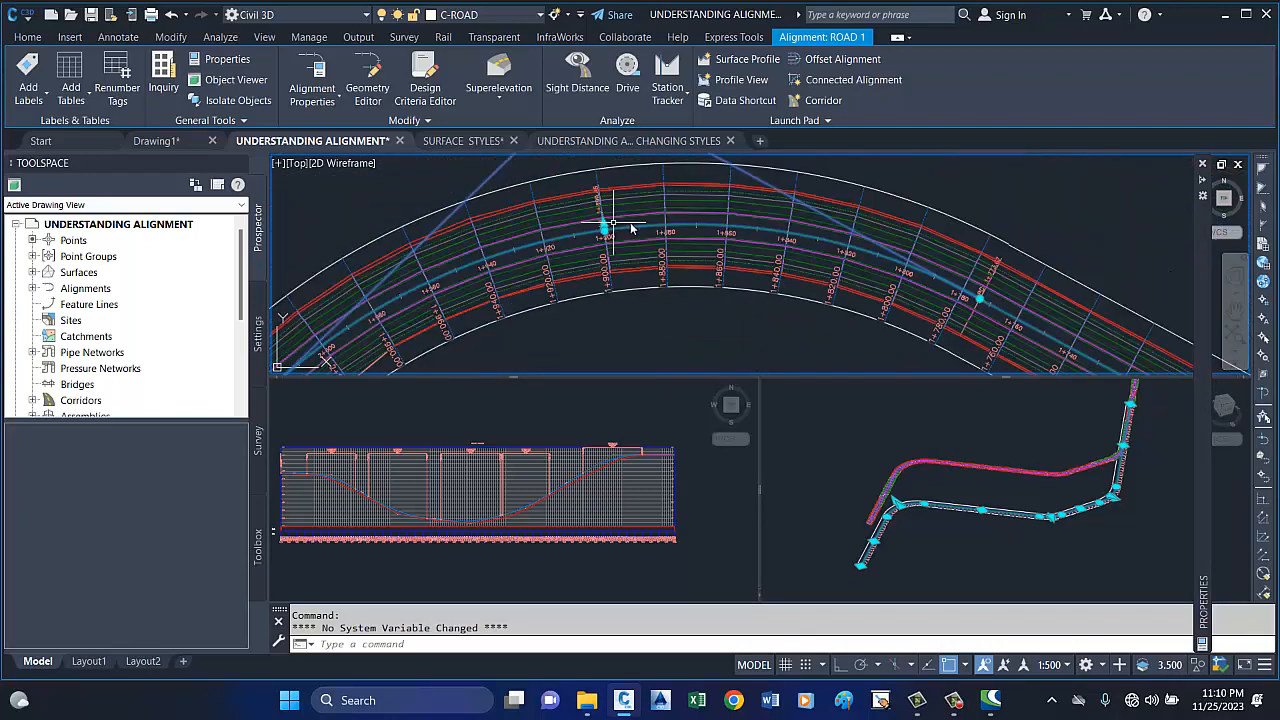
Examine the grip and label at the large curve's midpoint beside station 1+900.
{"action": "scroll", "coordinate": [672, 226], "scroll_direction": "up", "scroll_amount": 3}
{"action": "scroll", "coordinate": [652, 218], "scroll_direction": "down", "scroll_amount": 2}
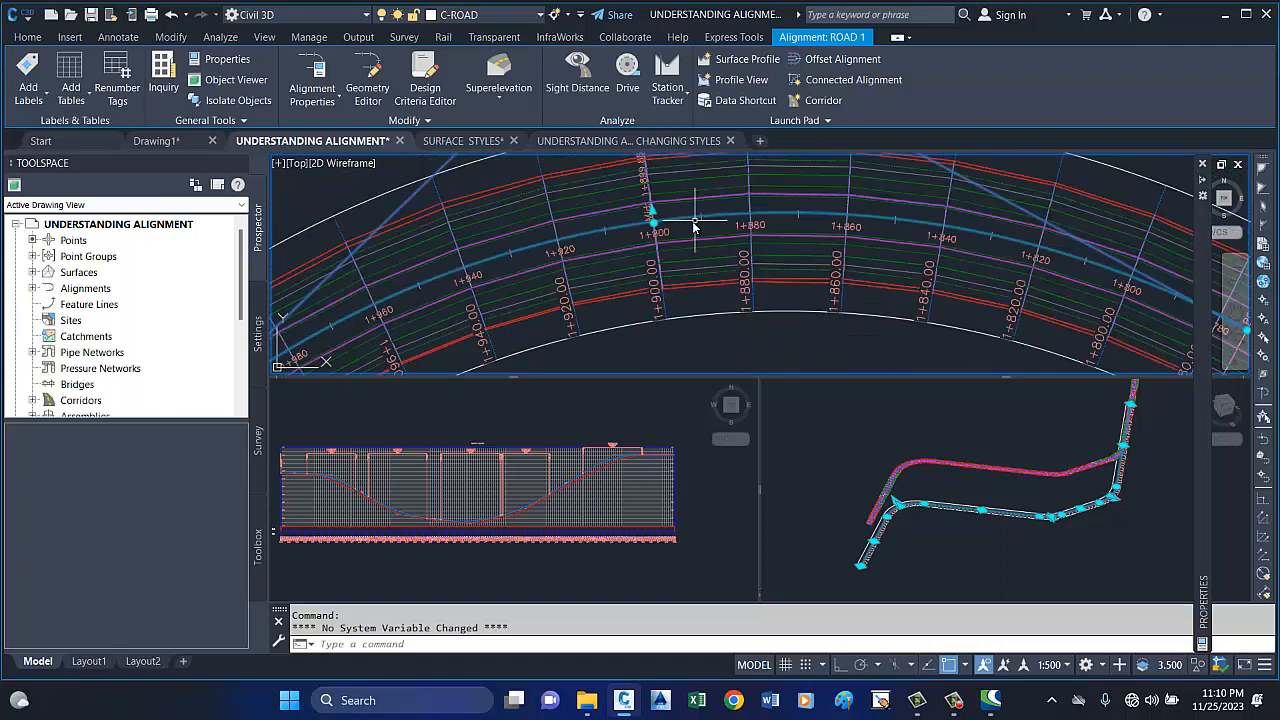
{"action": "scroll", "coordinate": [660, 228], "scroll_direction": "up", "scroll_amount": 1}
{"action": "scroll", "coordinate": [655, 220], "scroll_direction": "down", "scroll_amount": 4}
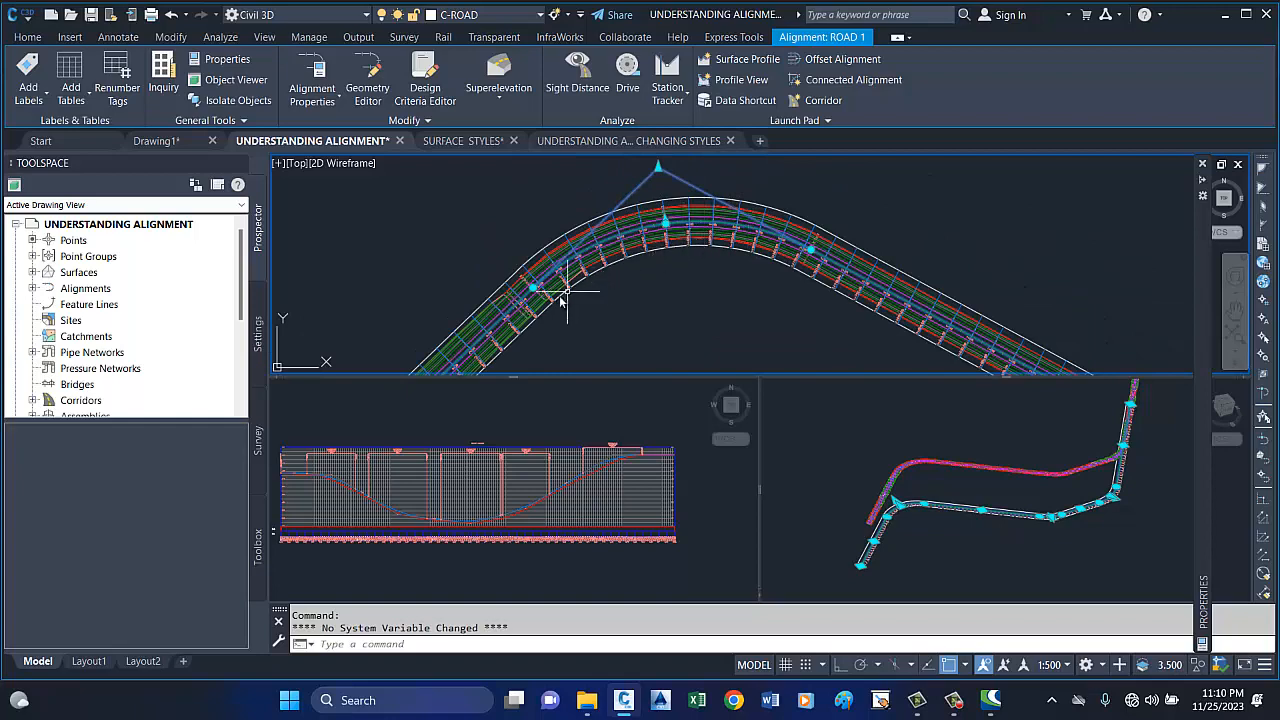
Examine the PT label and grip where the large curve meets the following straight, just past station 2+020.
{"action": "scroll", "coordinate": [536, 293], "scroll_direction": "up", "scroll_amount": 2}
{"action": "scroll", "coordinate": [534, 288], "scroll_direction": "up", "scroll_amount": 5}
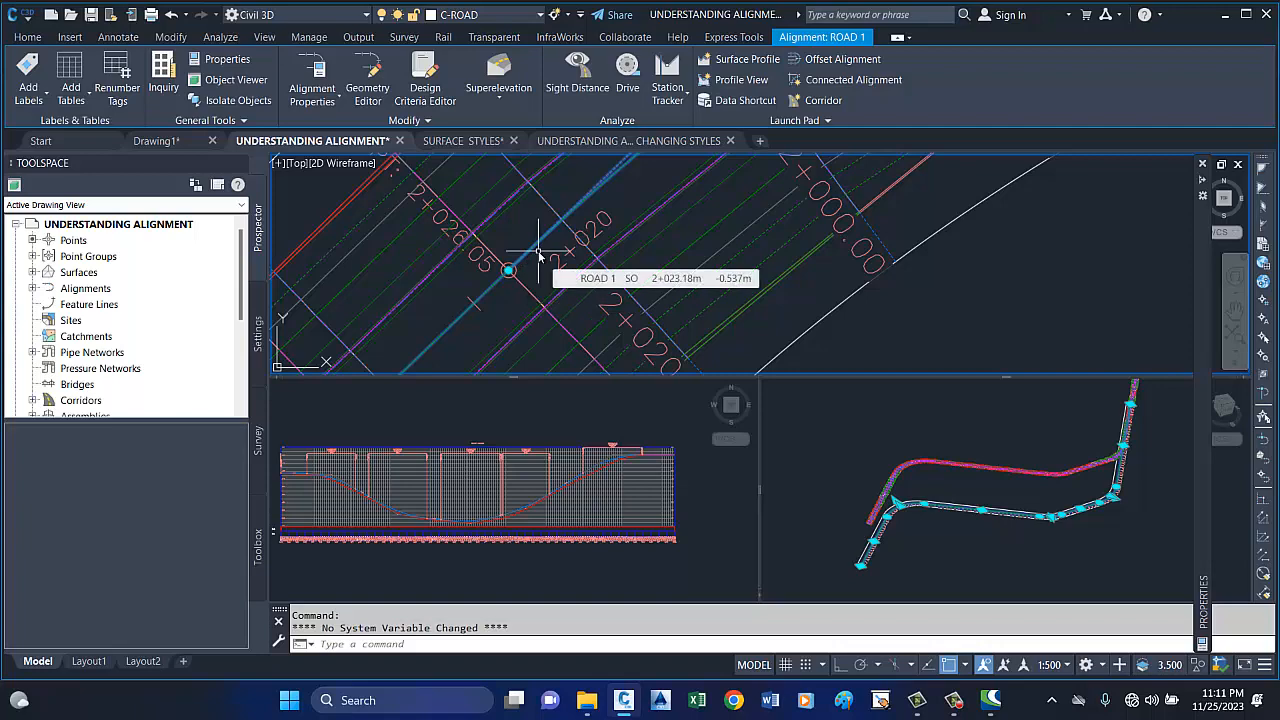
{"action": "scroll", "coordinate": [512, 288], "scroll_direction": "down", "scroll_amount": 3}
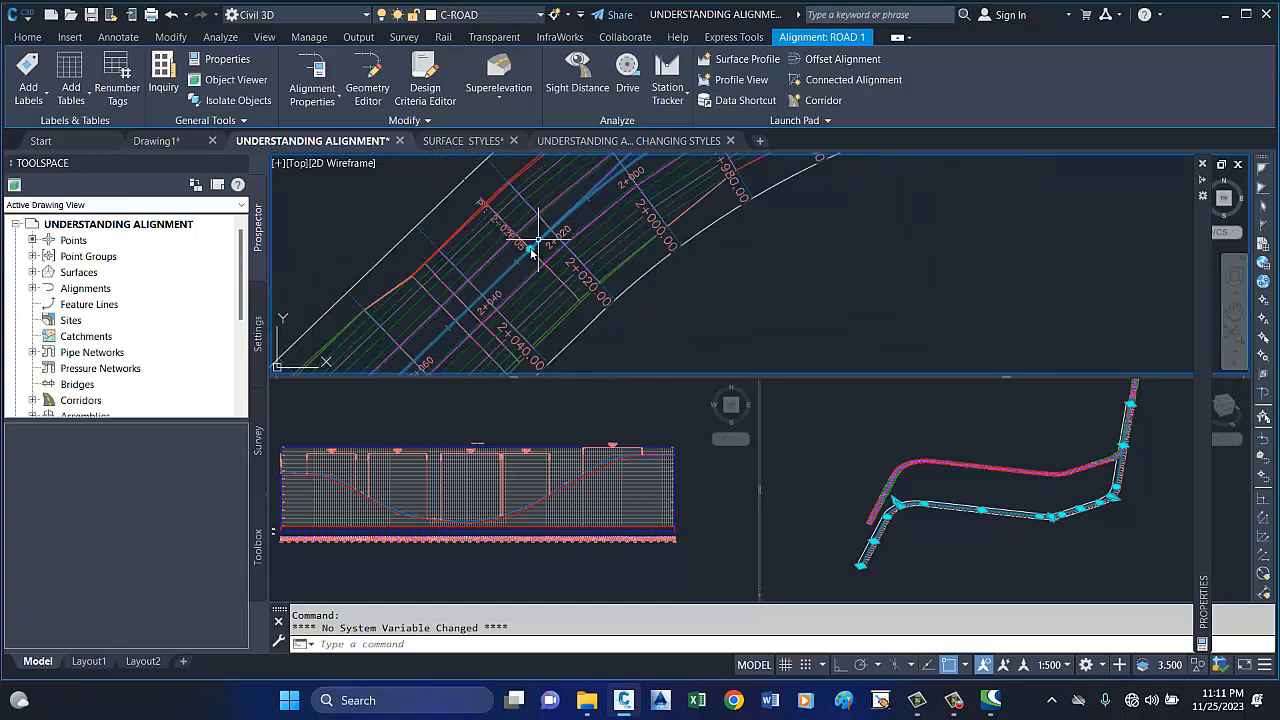
{"action": "scroll", "coordinate": [497, 264], "scroll_direction": "up", "scroll_amount": 2}
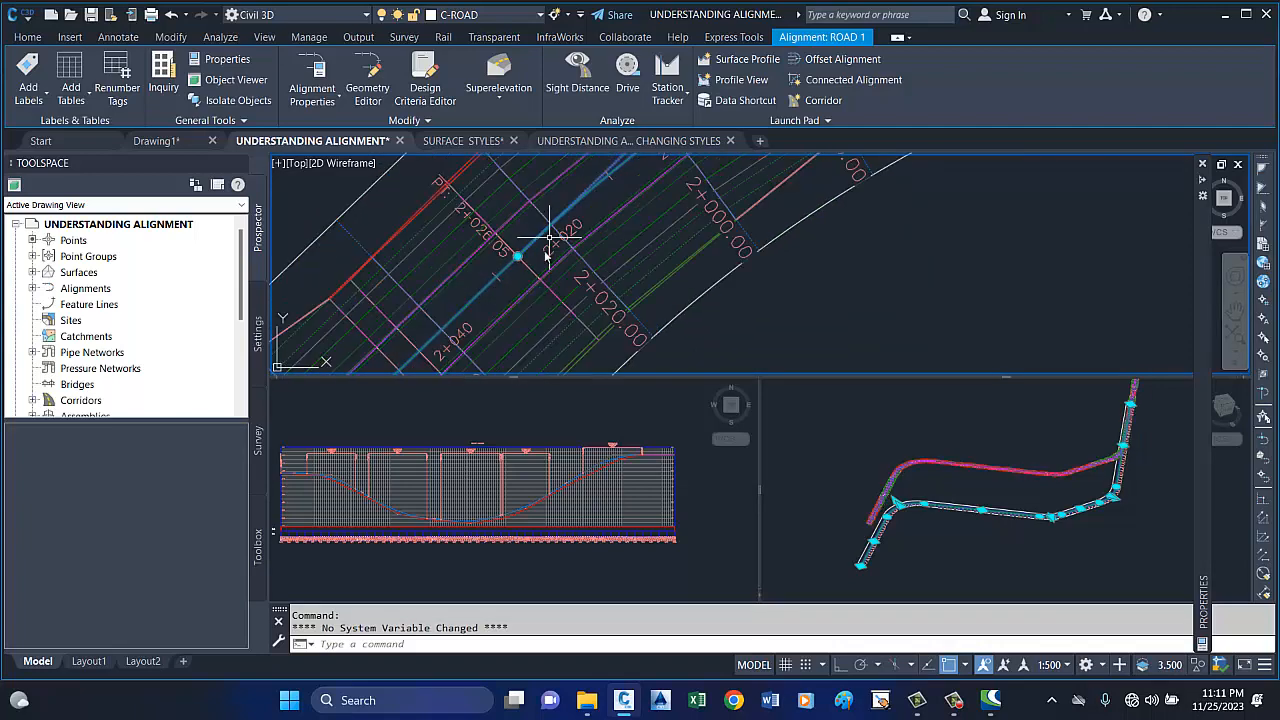
{"action": "scroll", "coordinate": [517, 262], "scroll_direction": "down", "scroll_amount": 1}
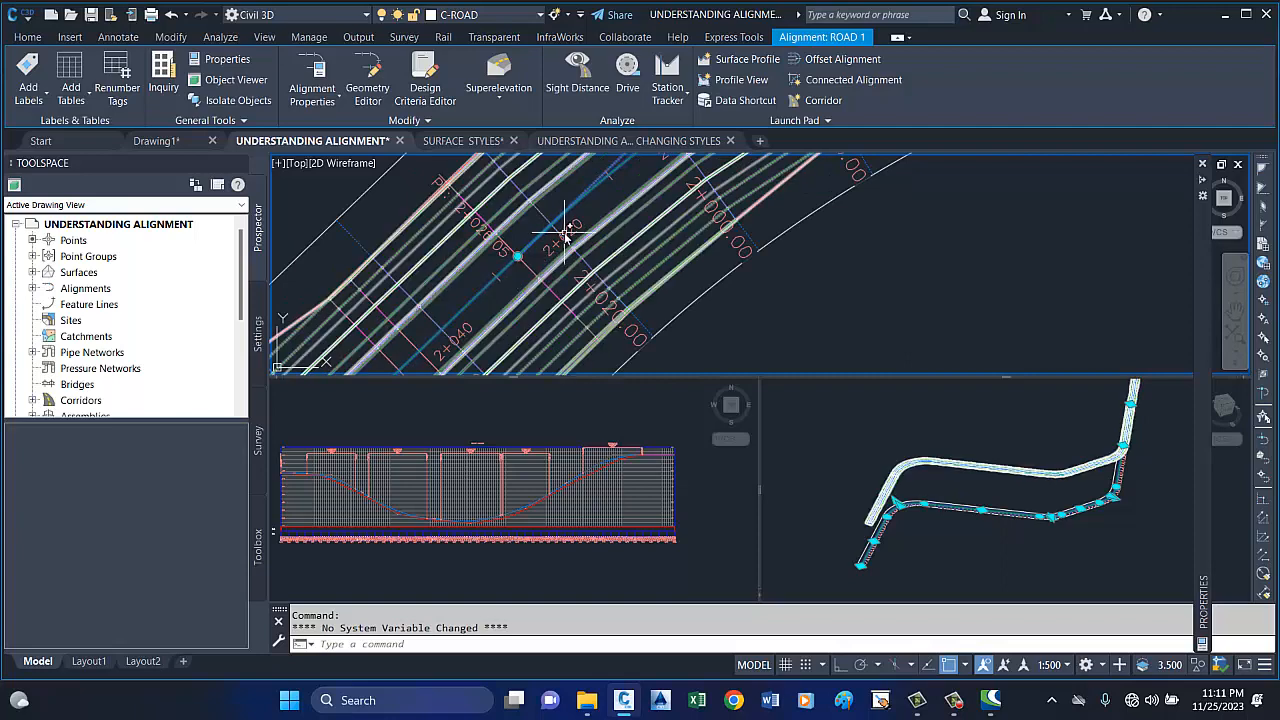
{"action": "scroll", "coordinate": [565, 236], "scroll_direction": "down", "scroll_amount": 1}
{"action": "scroll", "coordinate": [560, 250], "scroll_direction": "up", "scroll_amount": 3}
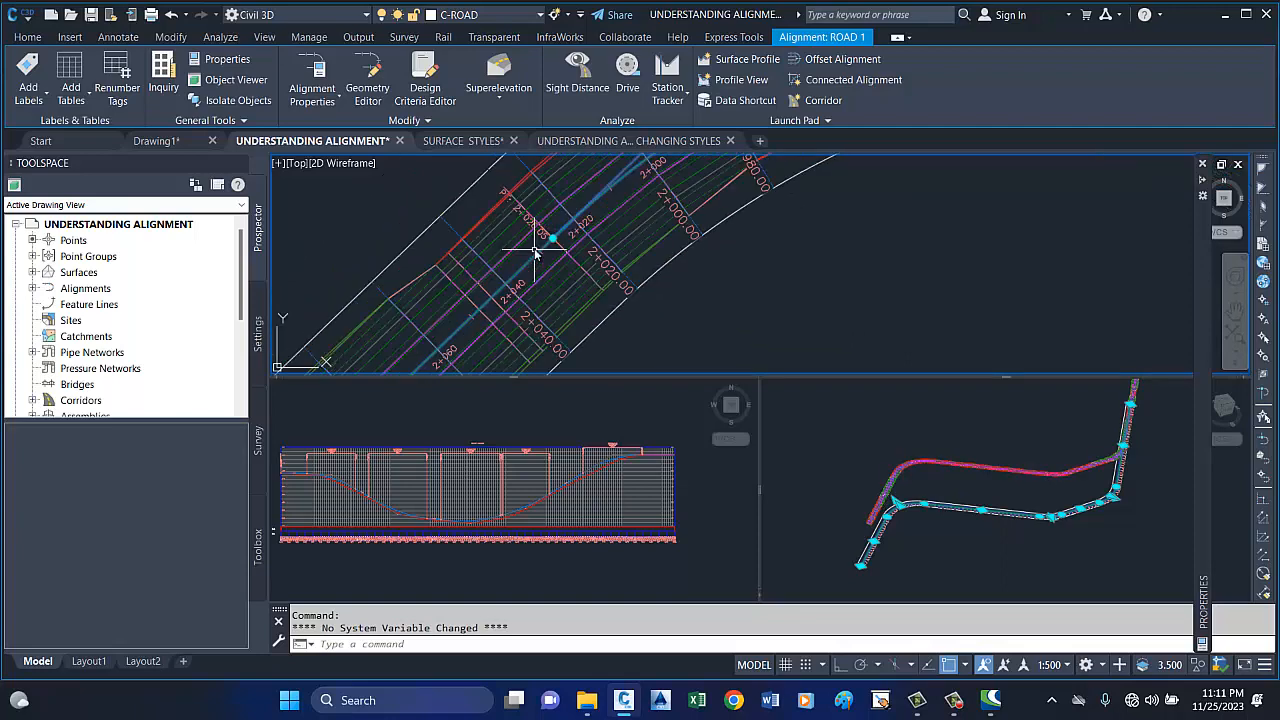
{"action": "scroll", "coordinate": [514, 212], "scroll_direction": "up", "scroll_amount": 4}
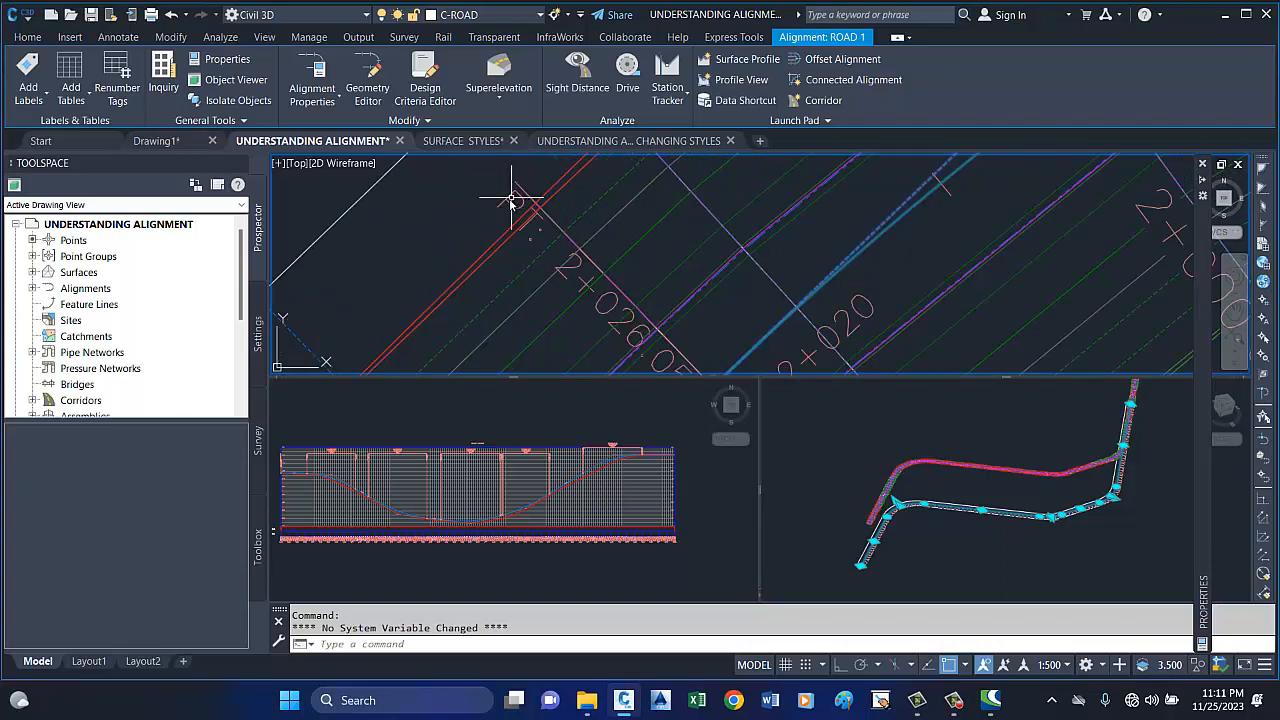
{"action": "mouse_move", "coordinate": [506, 203]}
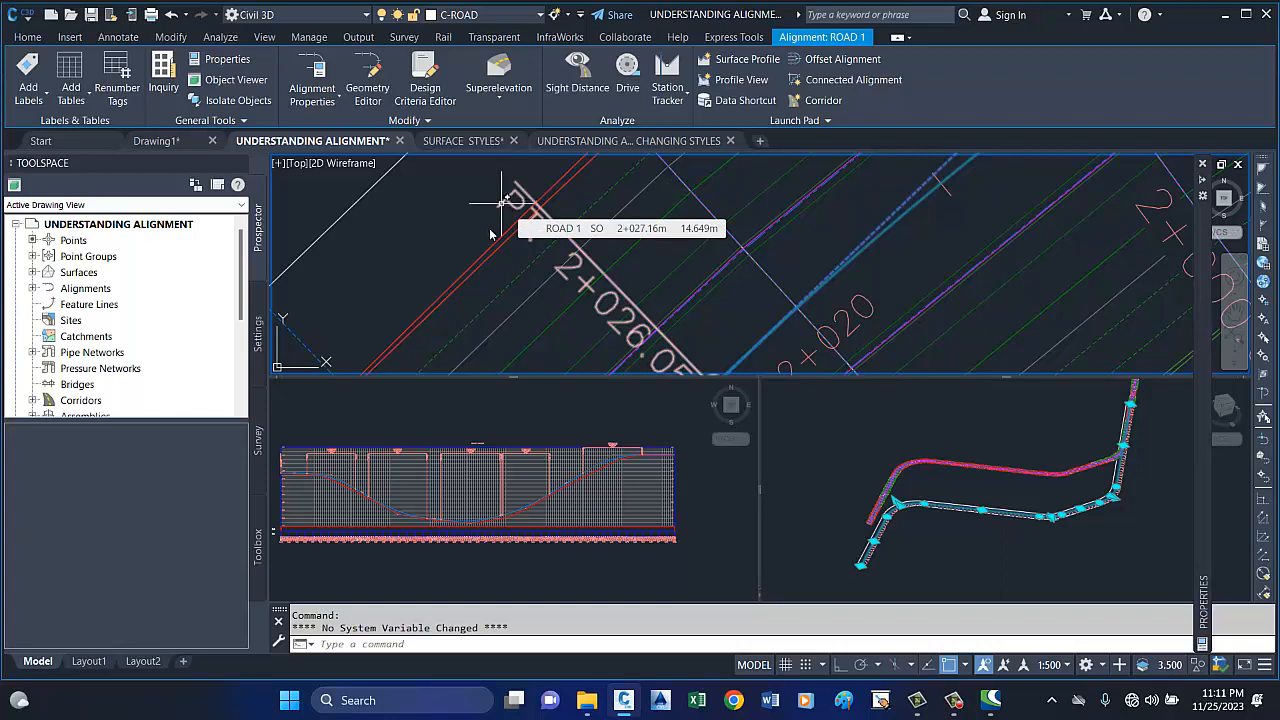
{"action": "scroll", "coordinate": [508, 206], "scroll_direction": "down", "scroll_amount": 5}
{"action": "scroll", "coordinate": [530, 212], "scroll_direction": "down", "scroll_amount": 1}
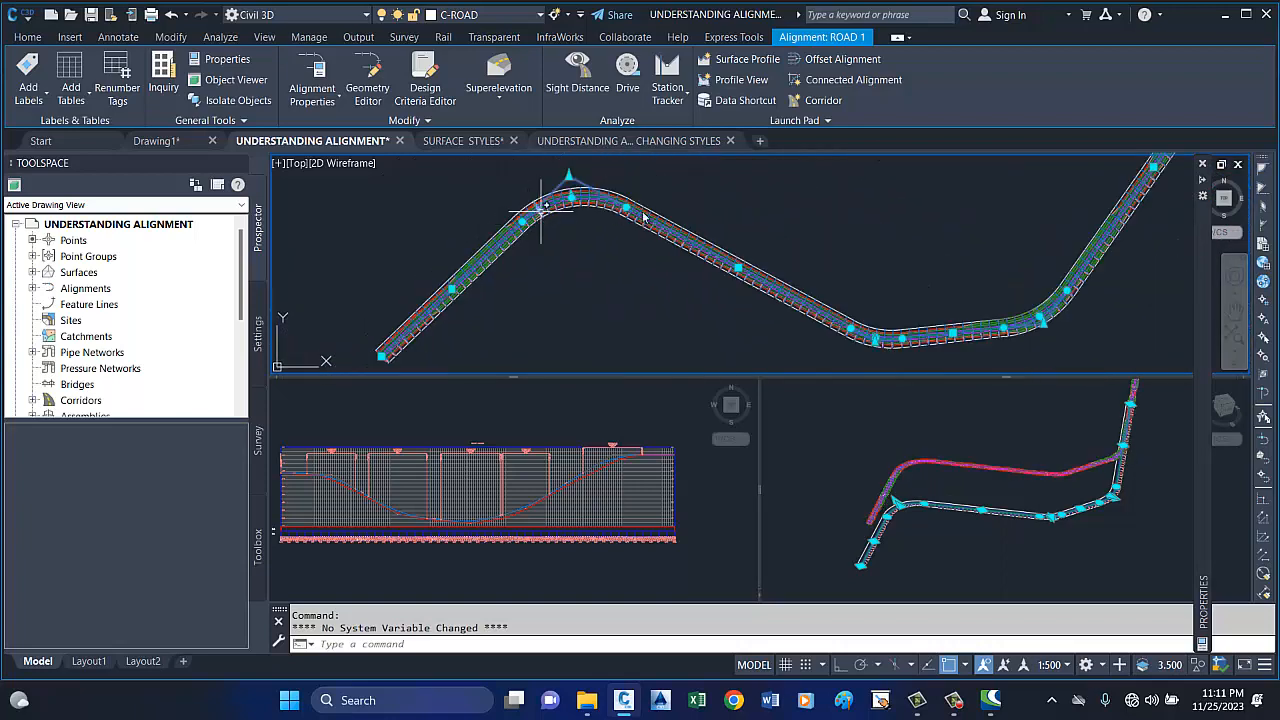
{"action": "scroll", "coordinate": [563, 248], "scroll_direction": "down", "scroll_amount": 1}
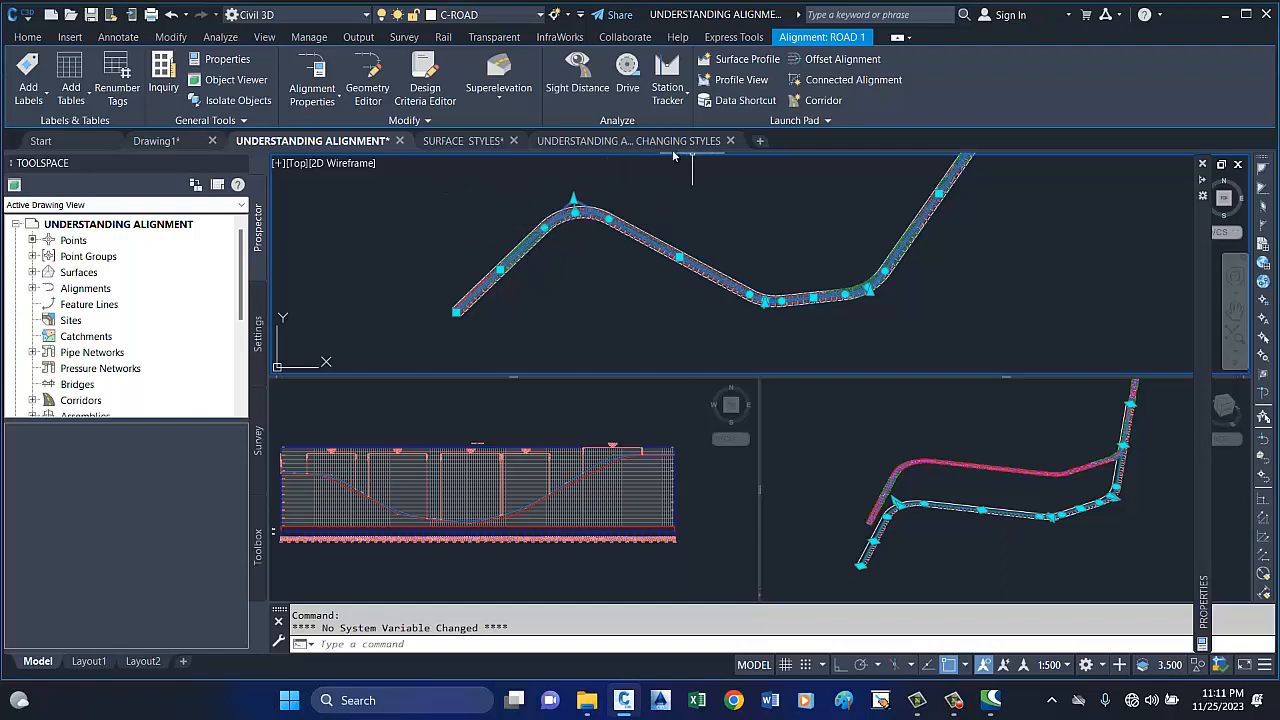
Switch to the drawing UNDERSTANDING ALIGNMENT, CREATION OF ALIGNMENT, EDITING AND CHANGING STYLES and view its contour surface.
{"action": "mouse_move", "coordinate": [622, 145]}
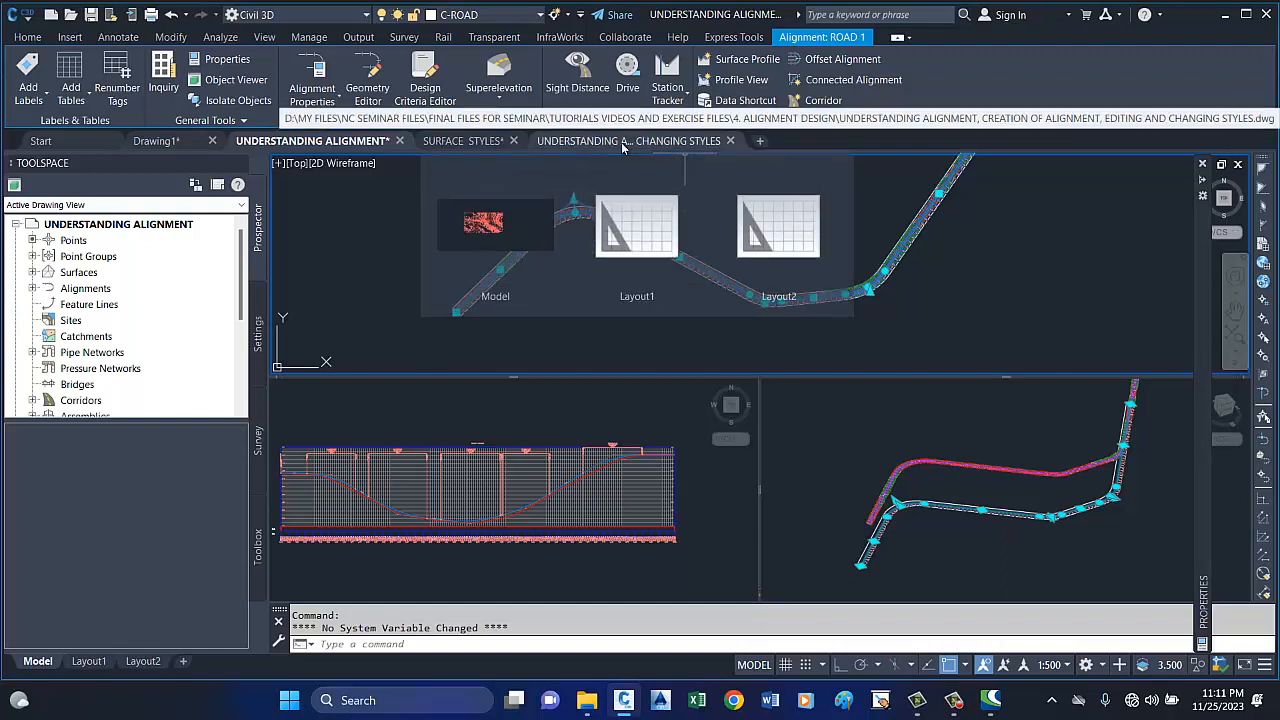
{"action": "left_click", "coordinate": [622, 145]}
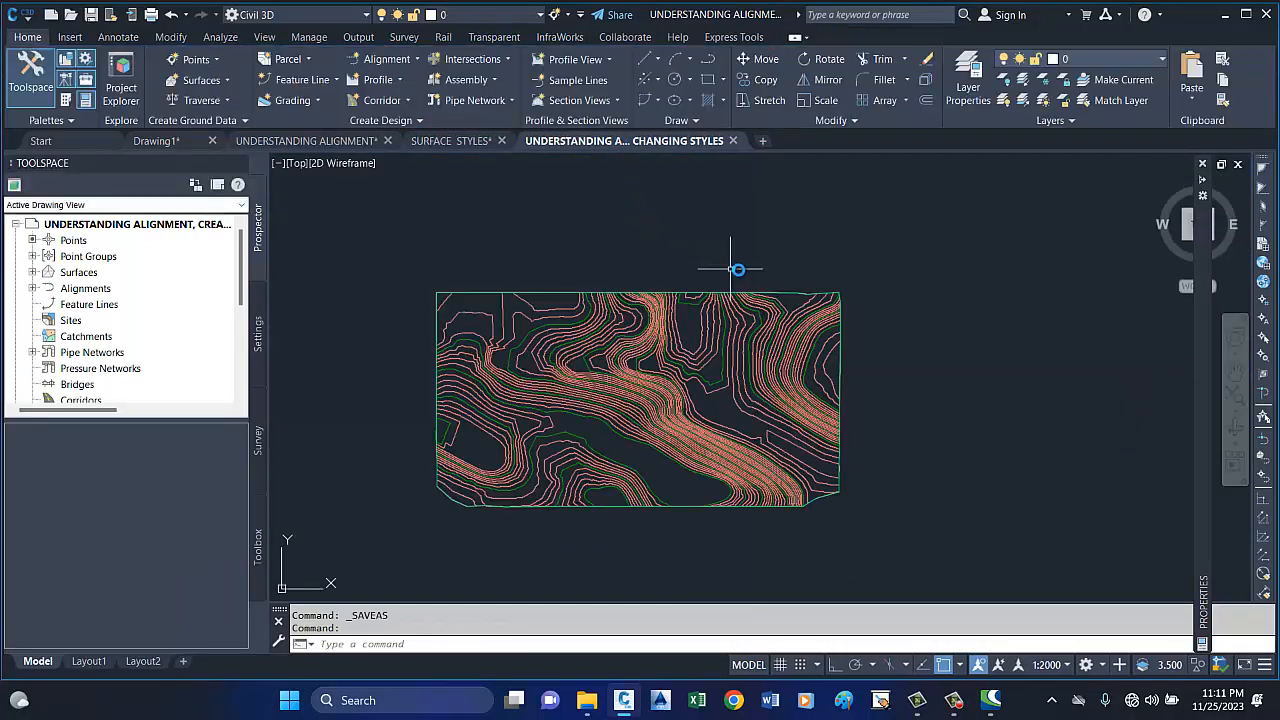
{"action": "scroll", "coordinate": [815, 313], "scroll_direction": "up", "scroll_amount": 5}
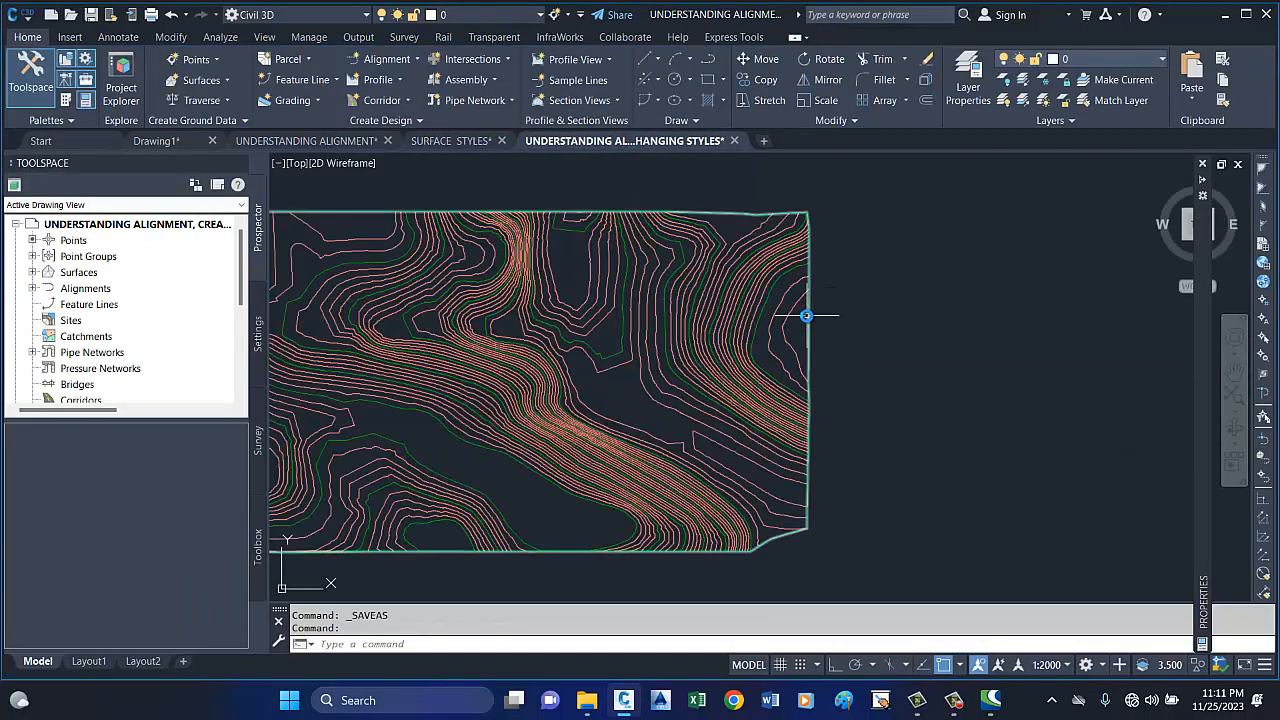
{"action": "scroll", "coordinate": [815, 313], "scroll_direction": "down", "scroll_amount": 4}
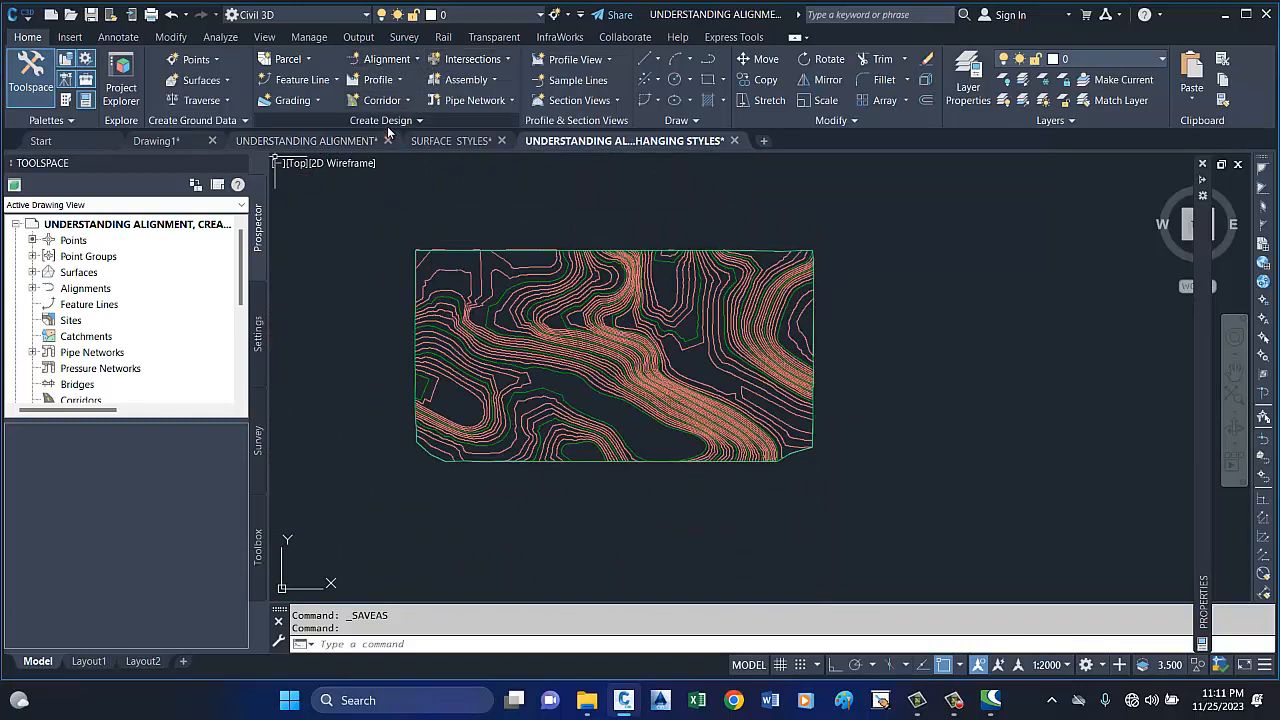
Start a centerline alignment with the Alignment Creation Tools, naming it ROAD 1 with the description RD 1.
{"action": "left_click", "coordinate": [417, 60]}
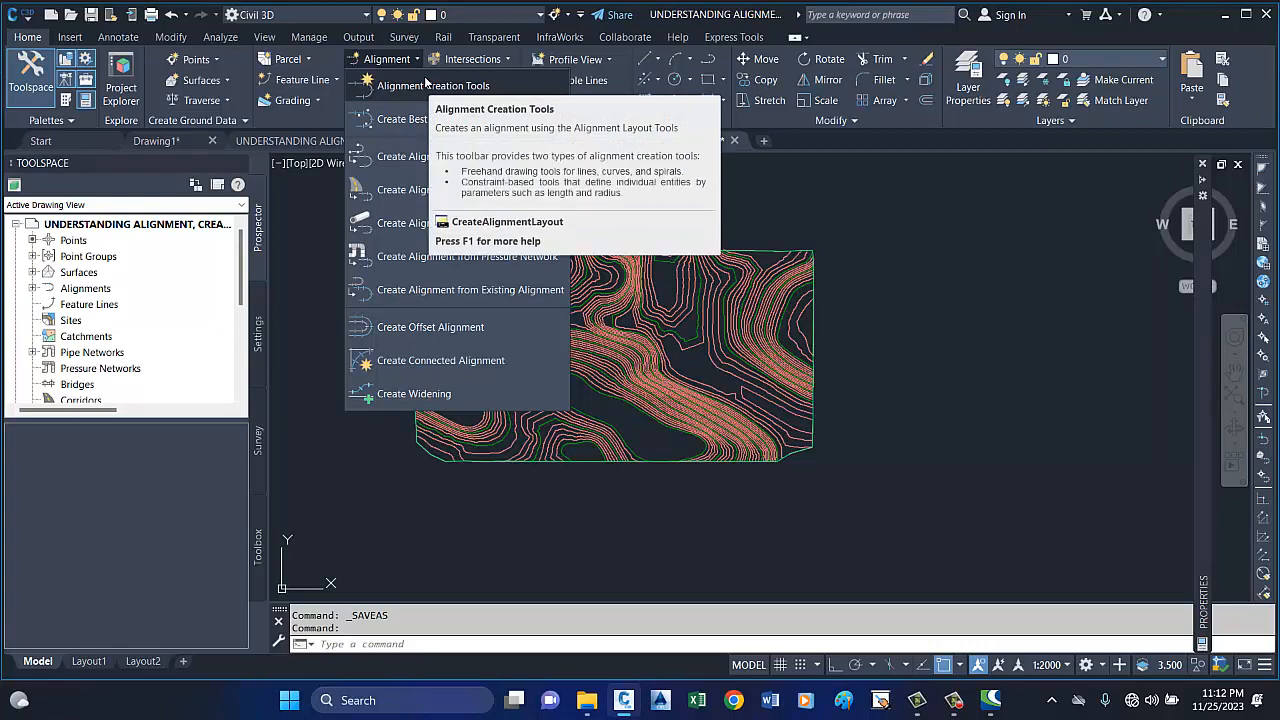
{"action": "left_click", "coordinate": [425, 85]}
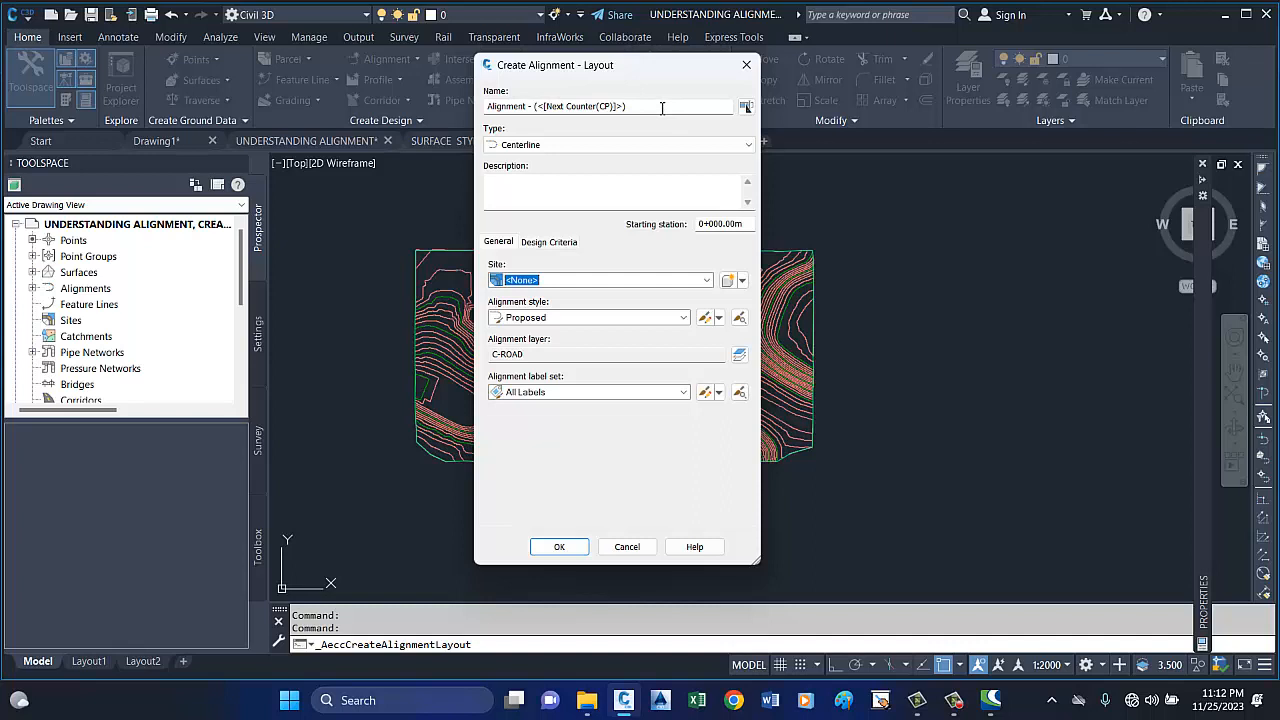
{"action": "left_click_drag", "start_coordinate": [652, 106], "coordinate": [490, 97]}
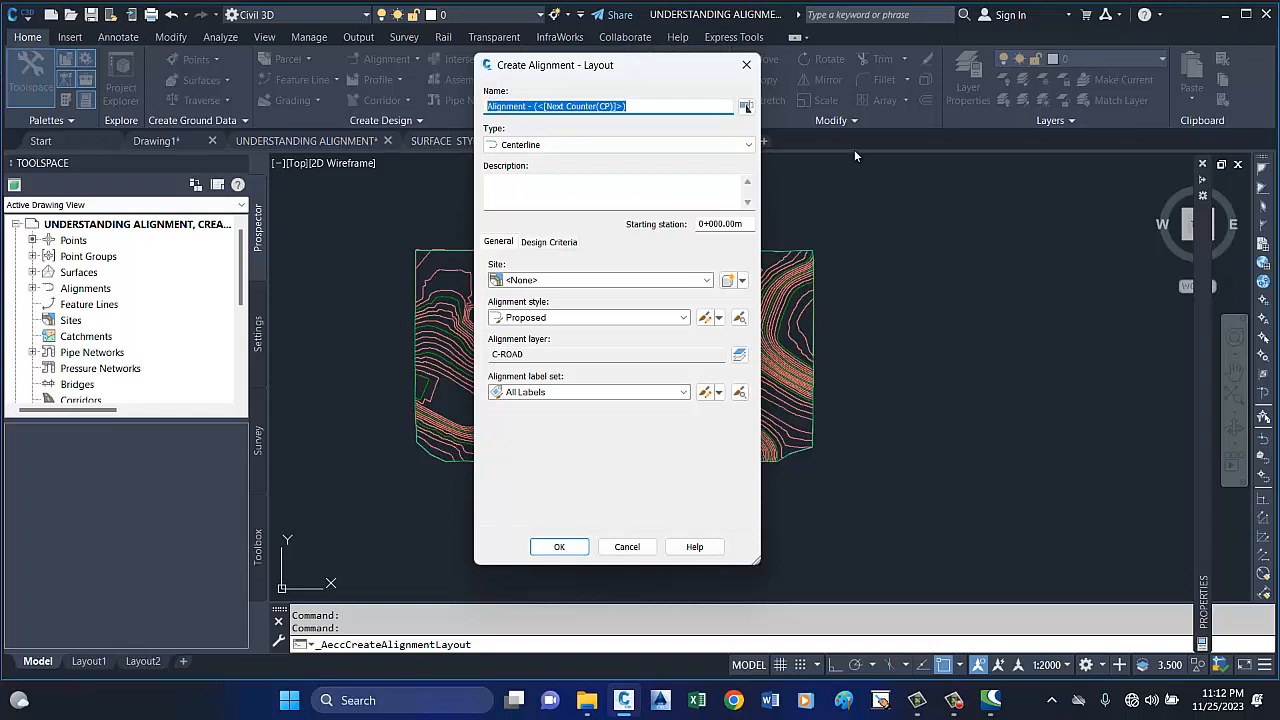
{"action": "type", "text": "ROA"}
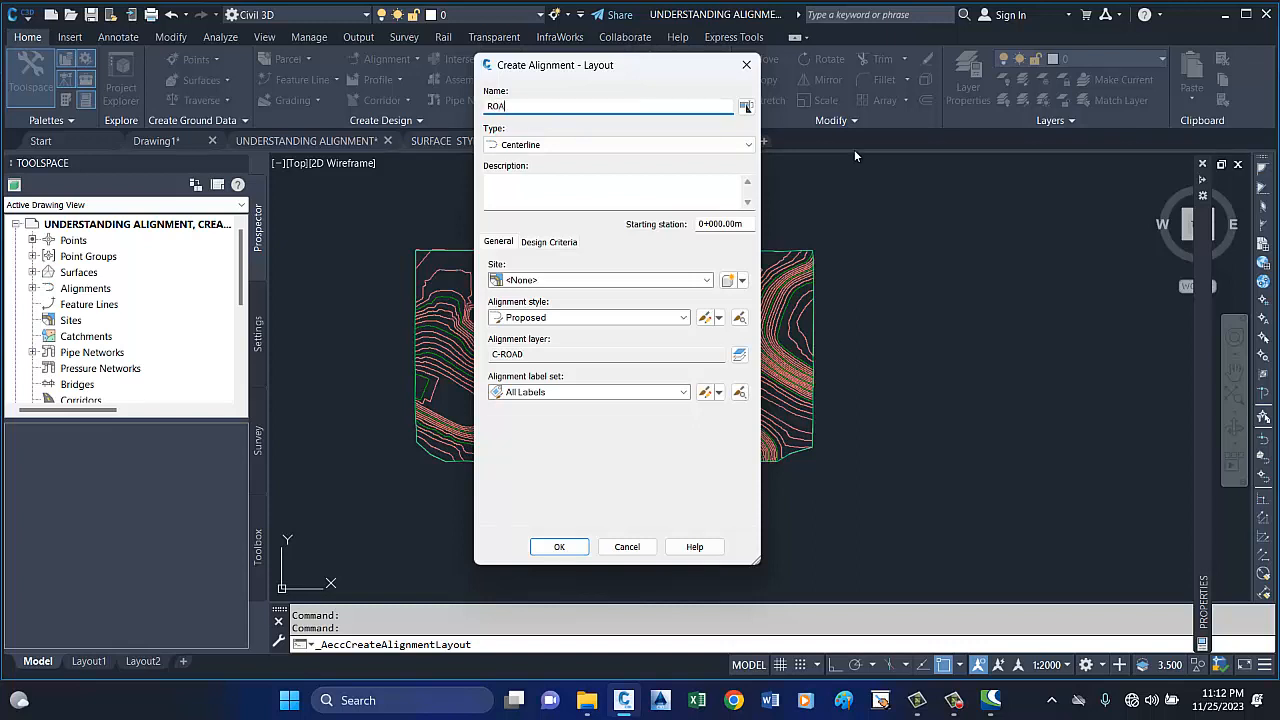
{"action": "type", "text": "D 1"}
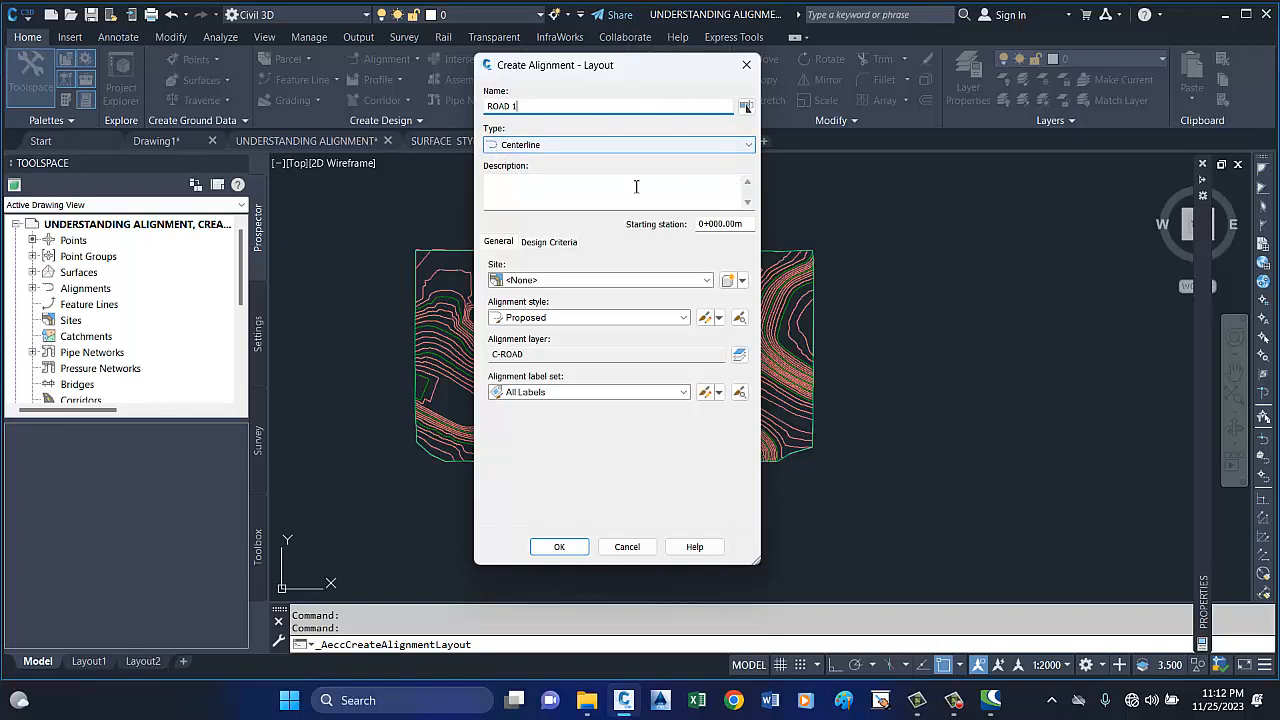
{"action": "left_click", "coordinate": [540, 196]}
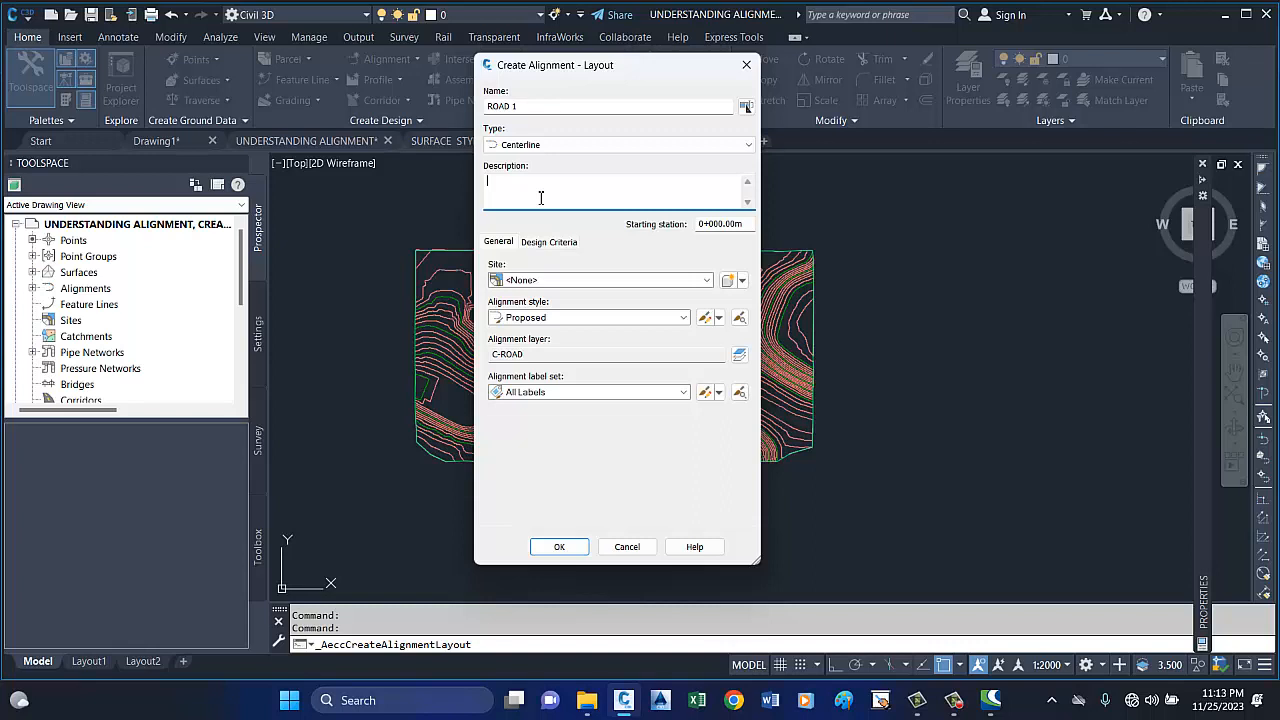
{"action": "type", "text": "RD 1"}
Set the alignment label set to _No Labels and create the alignment.
{"action": "left_click", "coordinate": [681, 392]}
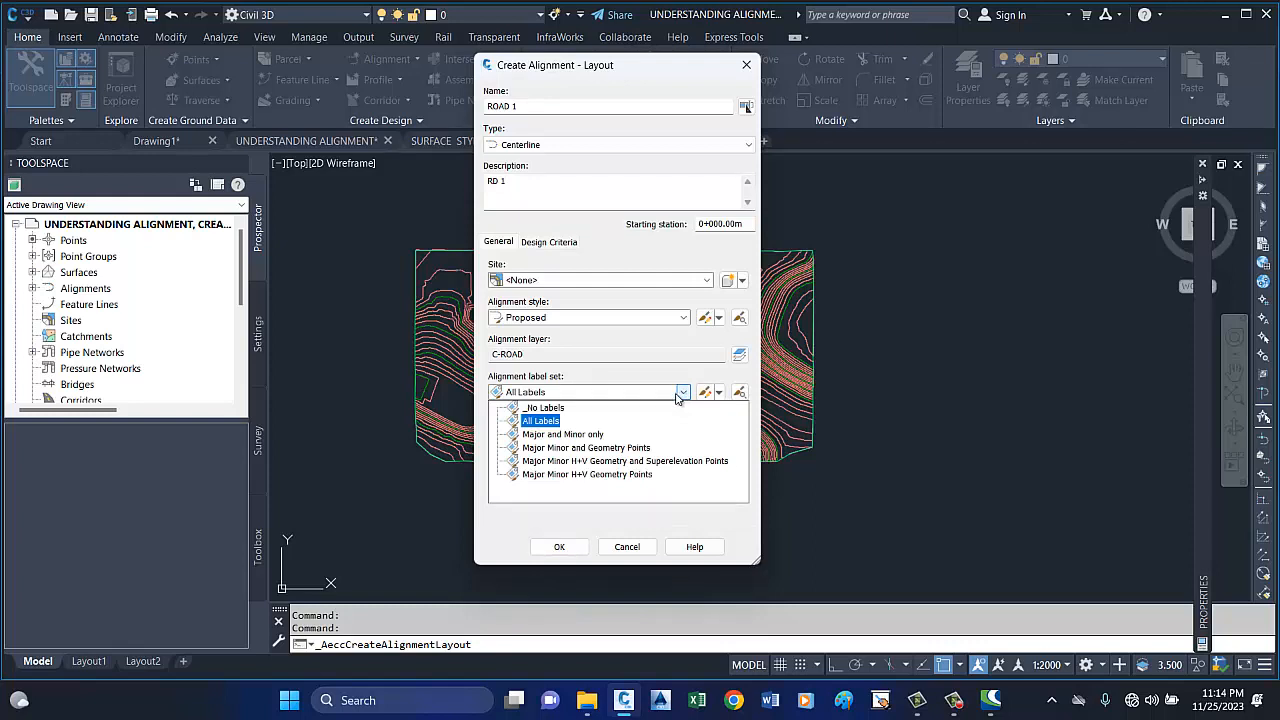
{"action": "left_click", "coordinate": [557, 411]}
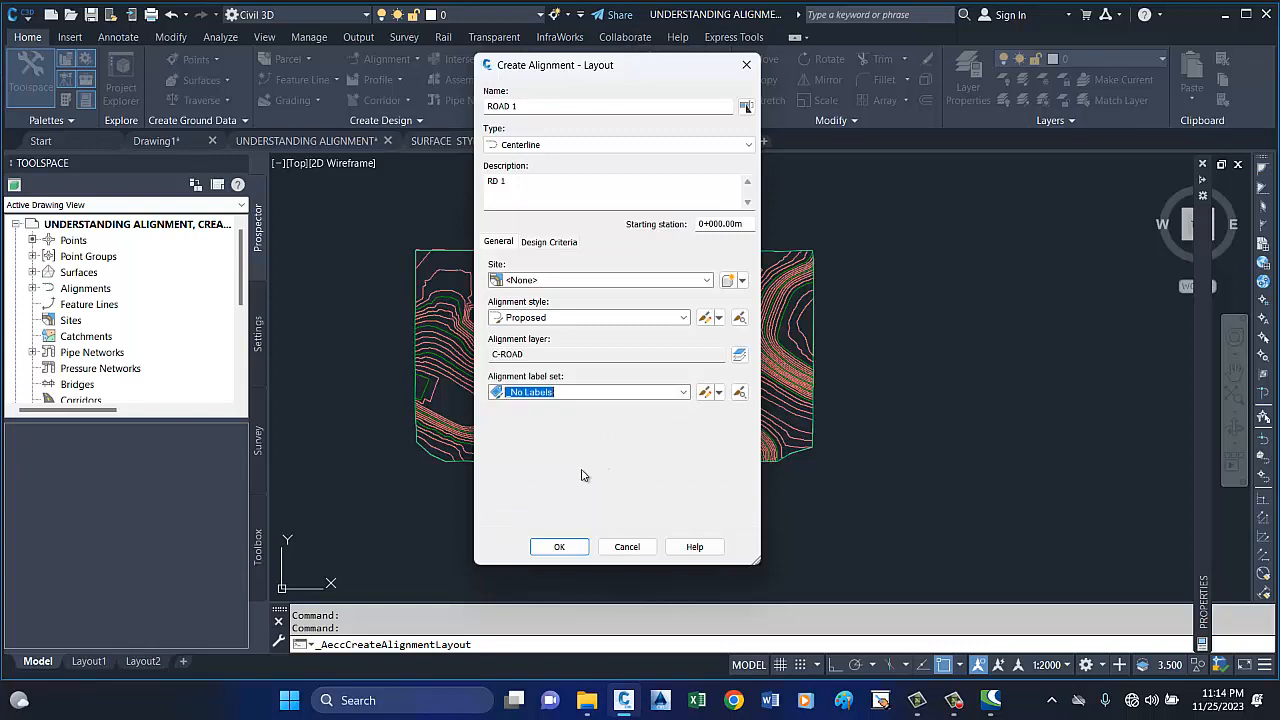
{"action": "left_click", "coordinate": [560, 546]}
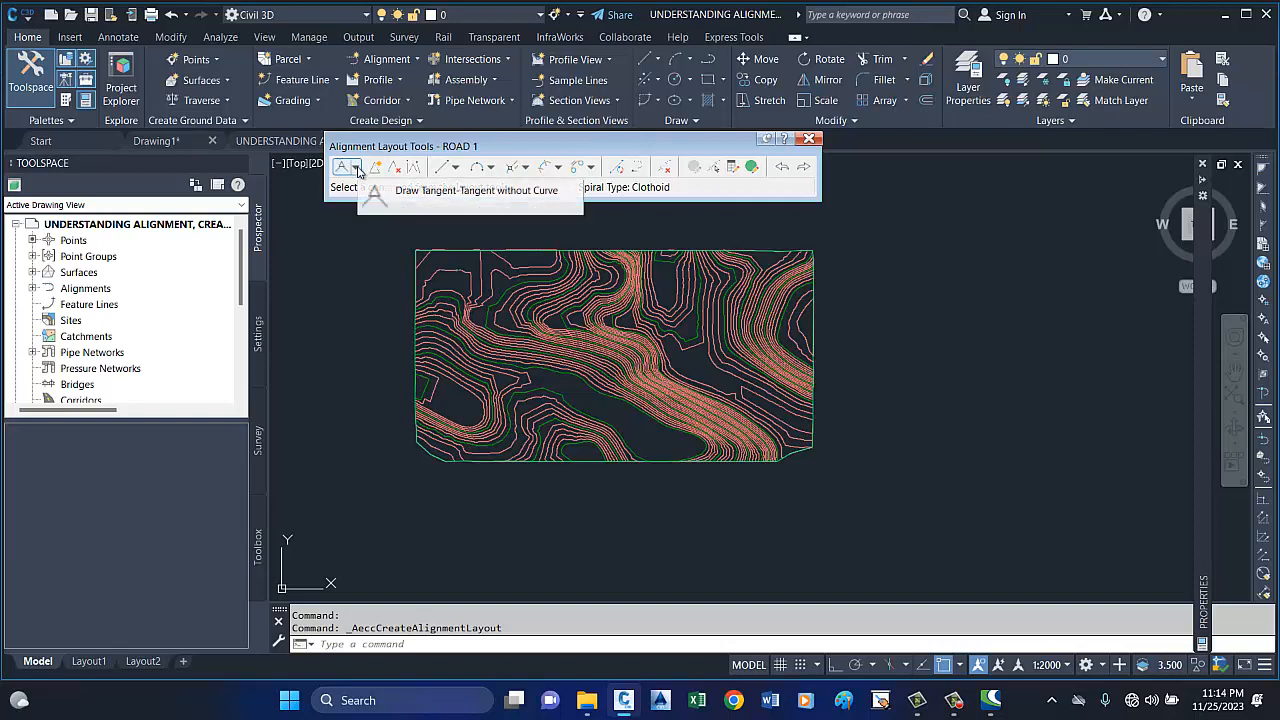
Set the default curve radius to 250 m in the alignment's curve and spiral settings.
{"action": "left_click", "coordinate": [357, 168]}
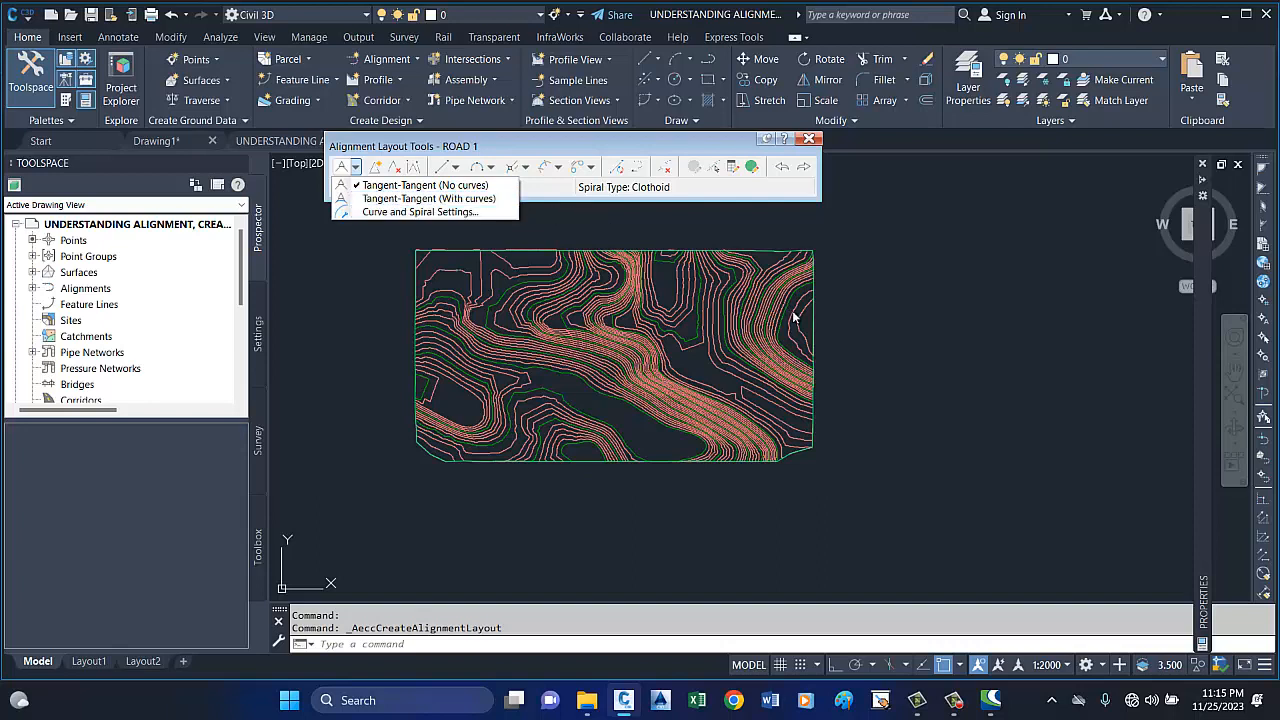
{"action": "left_click", "coordinate": [412, 212]}
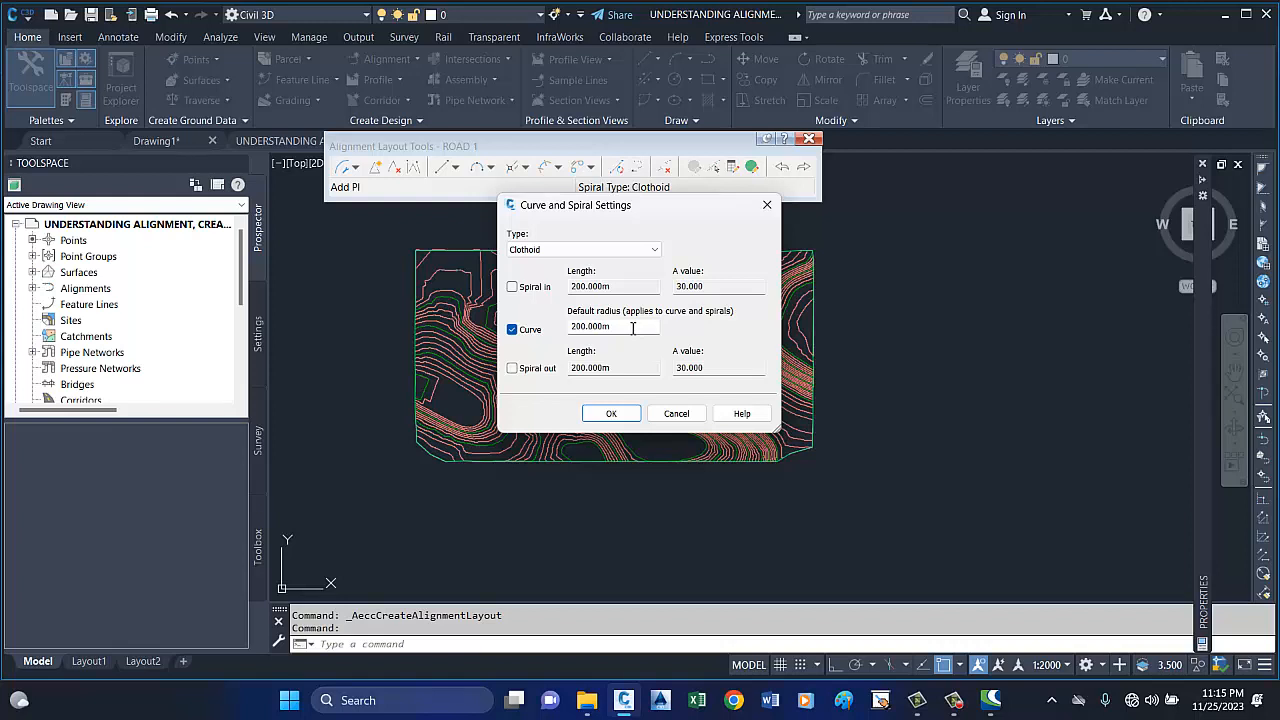
{"action": "left_click", "coordinate": [627, 327]}
{"action": "left_click_drag", "start_coordinate": [618, 328], "coordinate": [566, 332]}
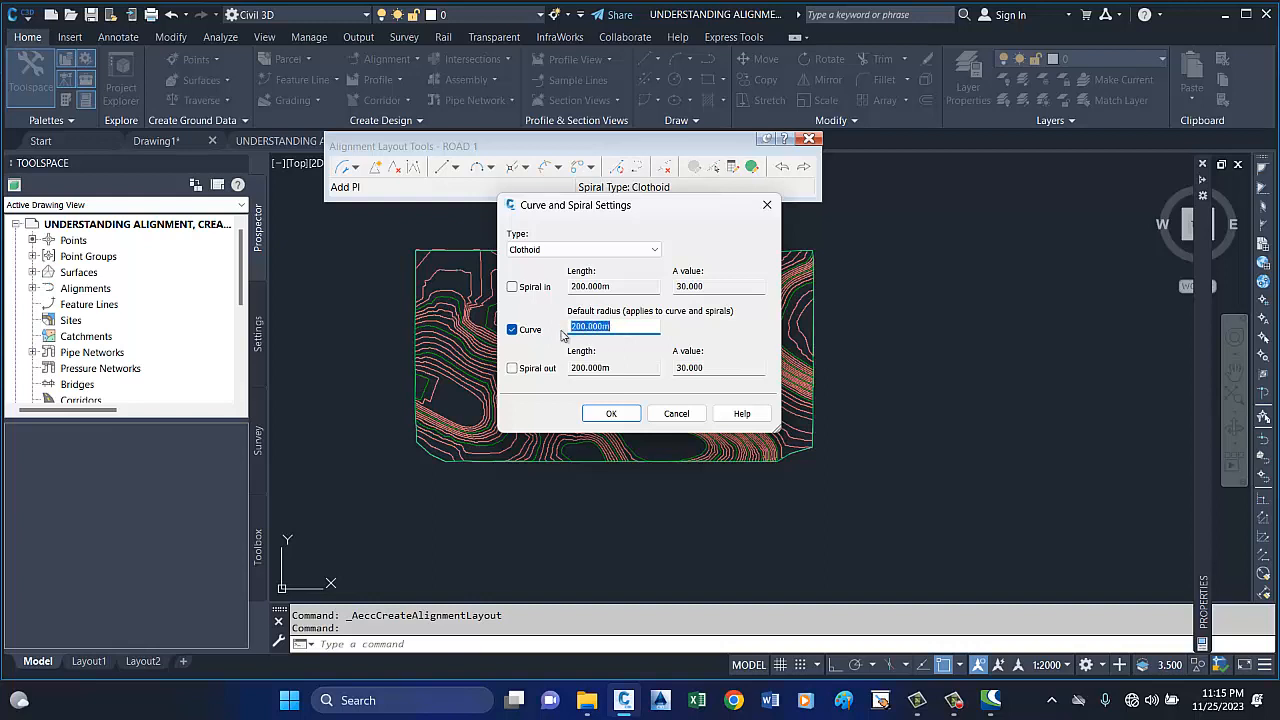
{"action": "key", "text": "Right"}
{"action": "key", "text": "BackSpace"}
{"action": "key", "text": "BackSpace"}
{"action": "key", "text": "BackSpace"}
{"action": "key", "text": "BackSpace"}
{"action": "key", "text": "BackSpace"}
{"action": "key", "text": "BackSpace"}
{"action": "key", "text": "BackSpace"}
{"action": "key", "text": "BackSpace"}
{"action": "type", "text": "250"}
Set the spiral type to Cubic Parabola and accept the curve and spiral settings.
{"action": "left_click", "coordinate": [652, 252]}
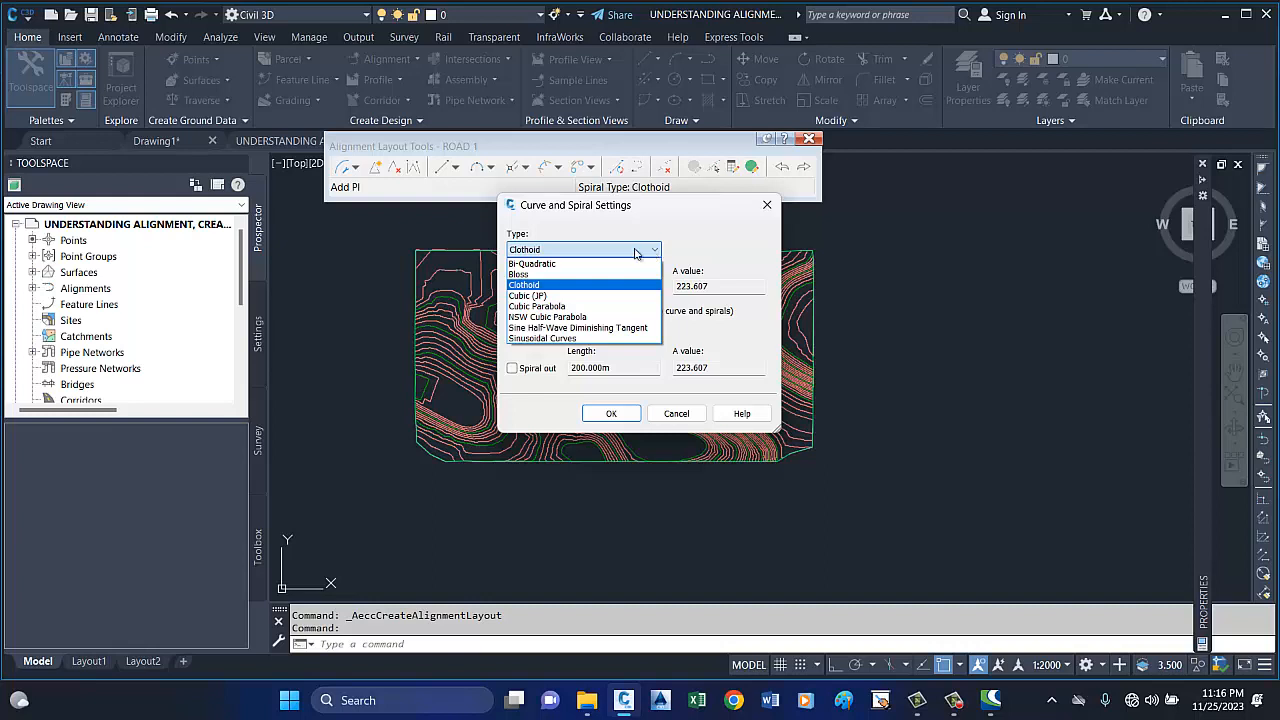
{"action": "left_click", "coordinate": [565, 307]}
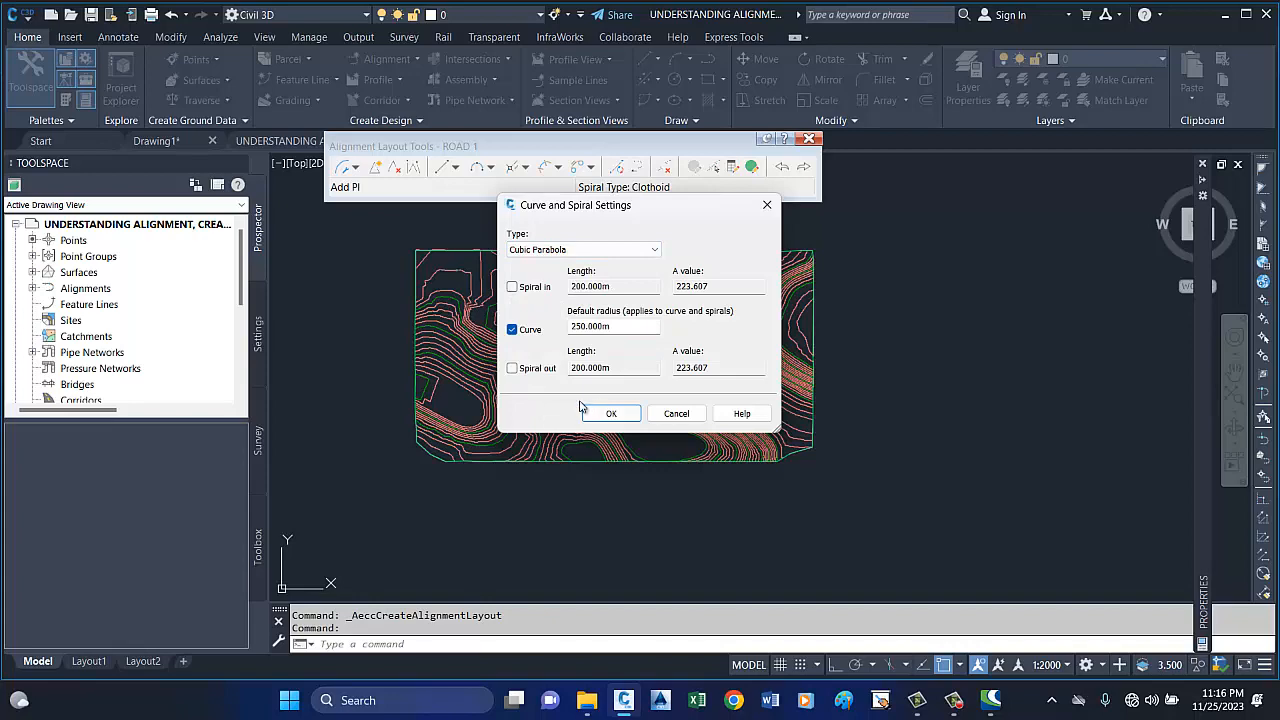
{"action": "left_click", "coordinate": [612, 413]}
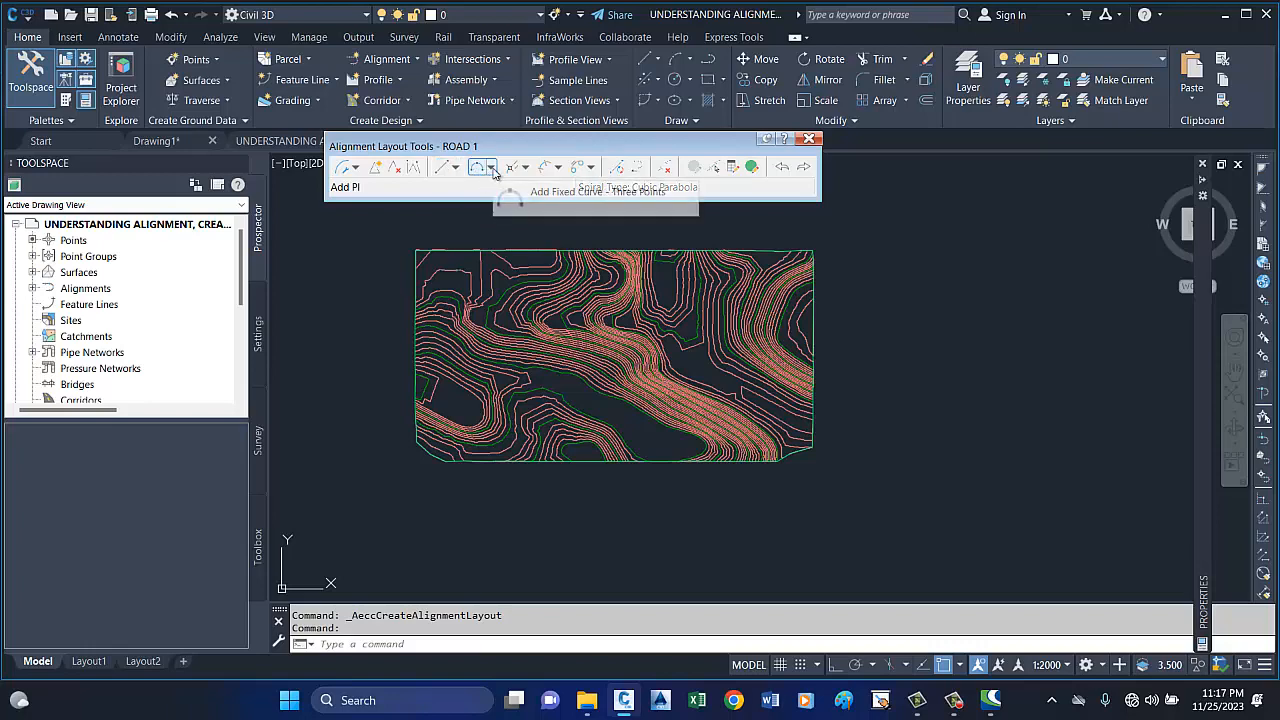
Try to add a free curve fillet between two entities by radius, and view the floating line with spiral options.
{"action": "left_click", "coordinate": [492, 170]}
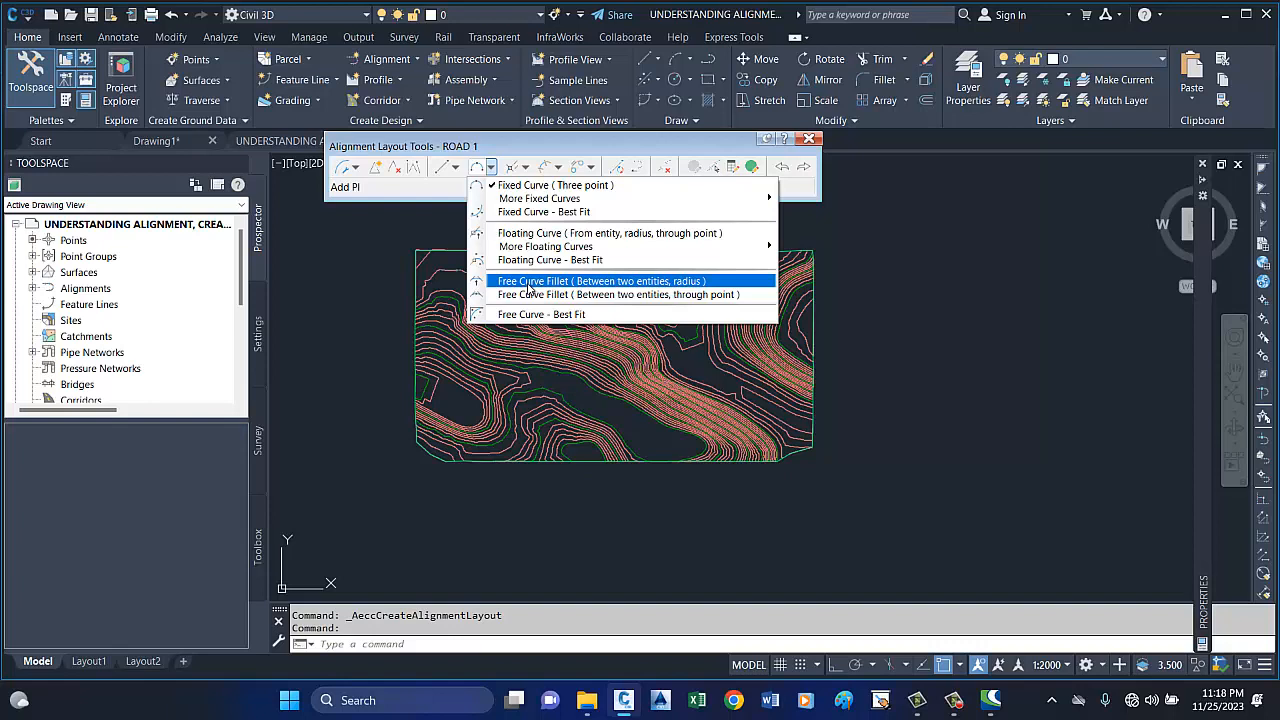
{"action": "left_click", "coordinate": [530, 284]}
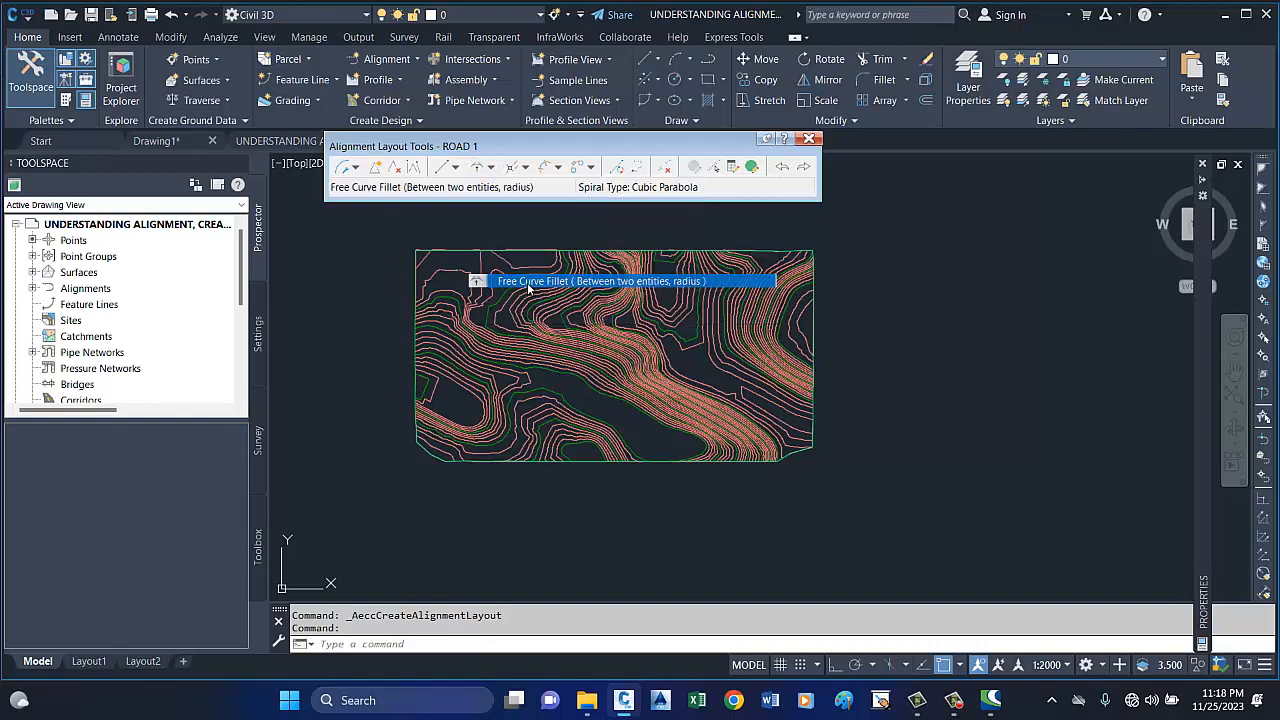
{"action": "left_click", "coordinate": [527, 168]}
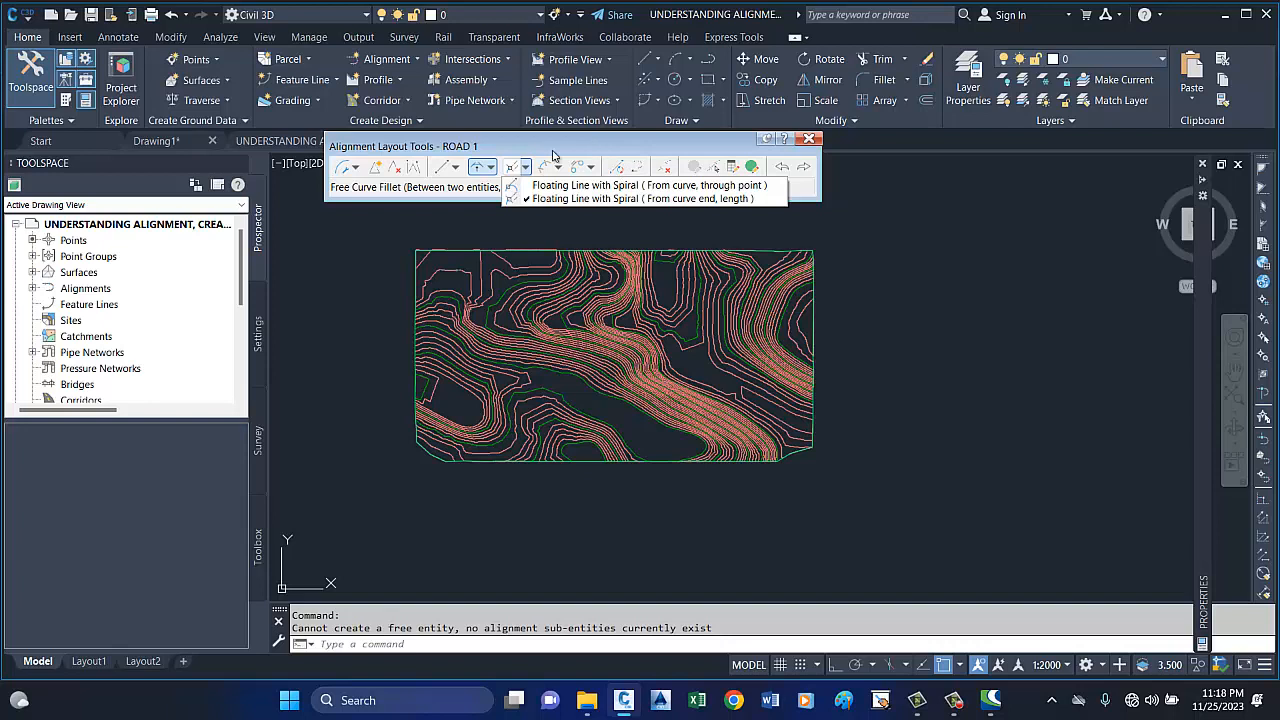
With Tangent-Tangent (No curves), draw the first two ROAD 1 tangents westward from near the surface's east edge.
{"action": "left_click", "coordinate": [357, 168]}
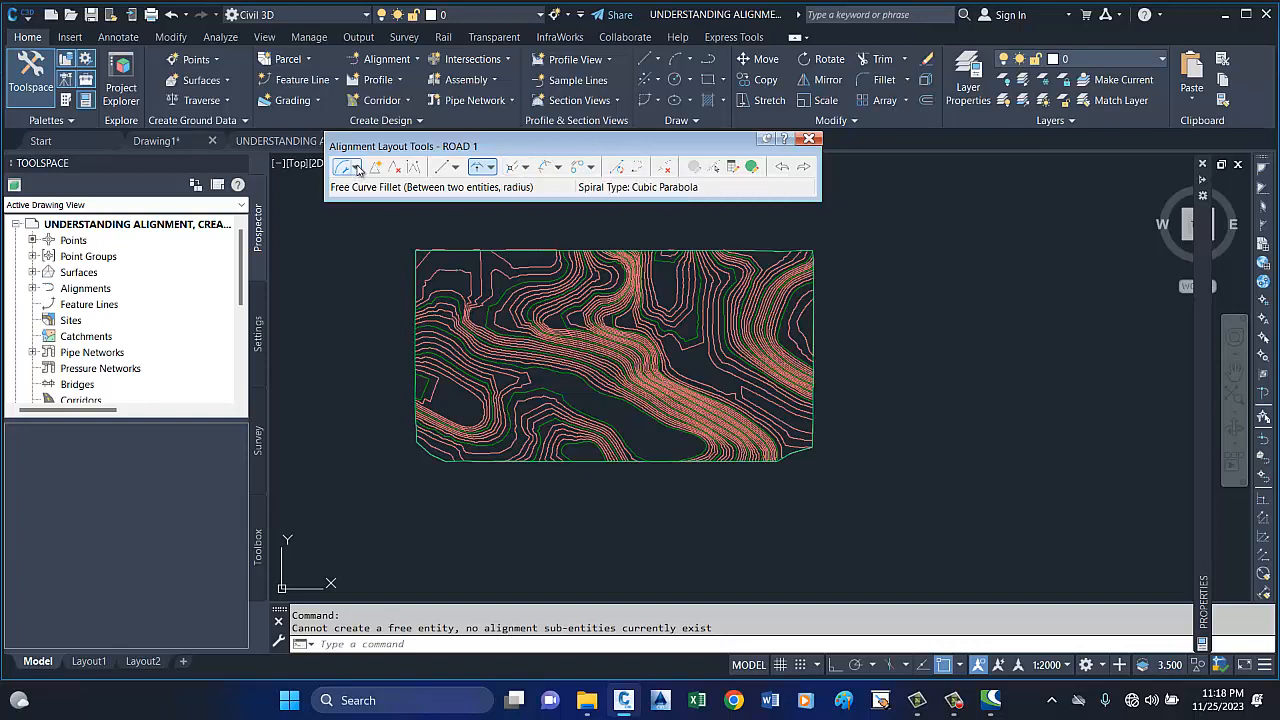
{"action": "left_click", "coordinate": [356, 168]}
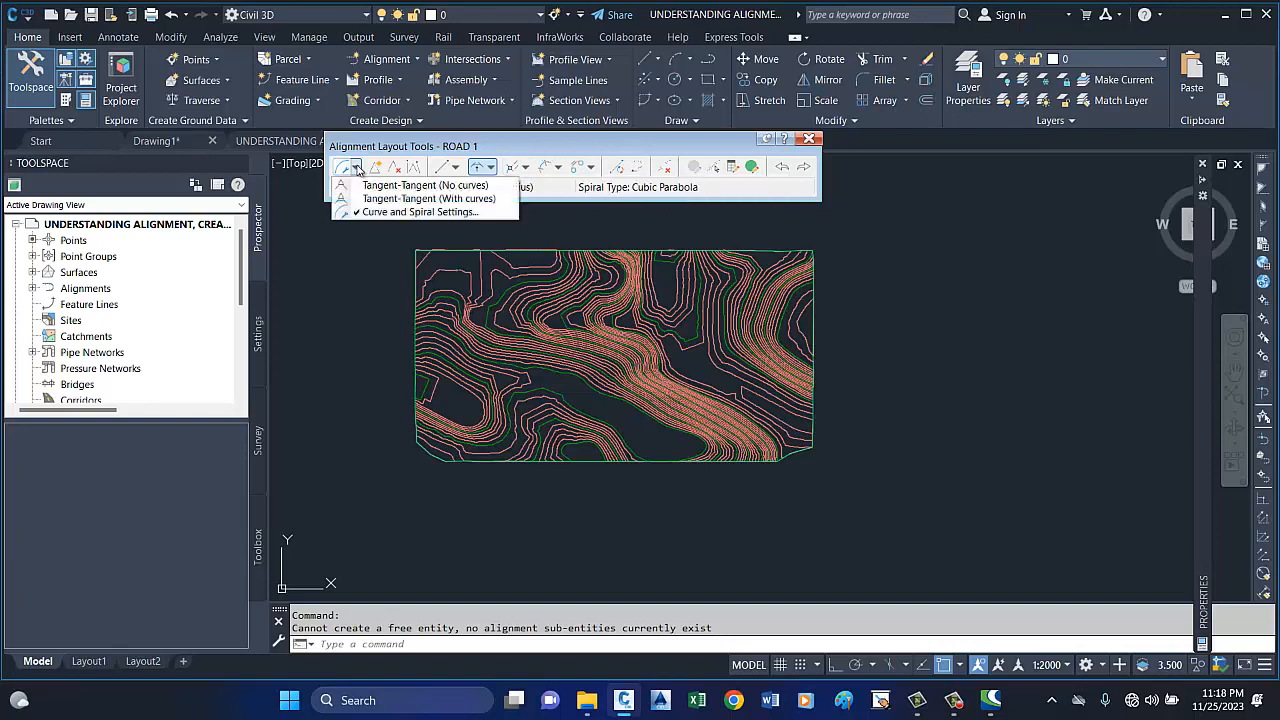
{"action": "left_click", "coordinate": [372, 186]}
{"action": "scroll", "coordinate": [803, 314], "scroll_direction": "up", "scroll_amount": 3}
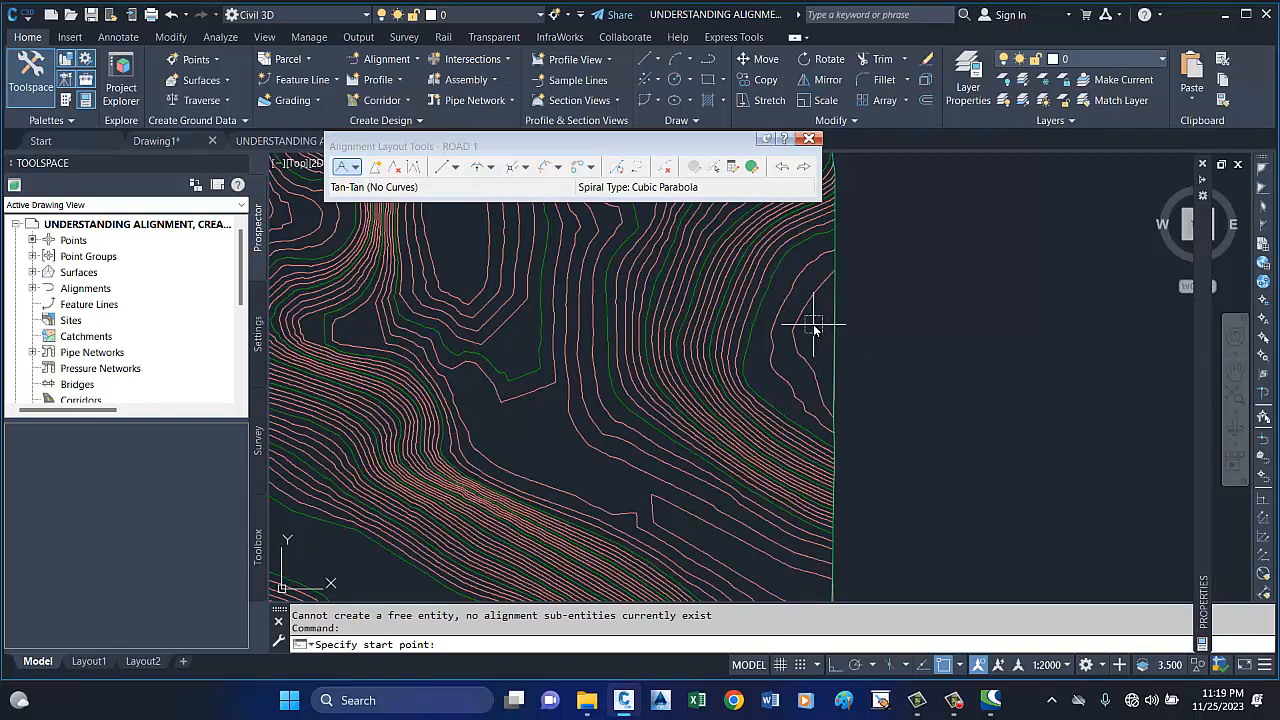
{"action": "left_click", "coordinate": [815, 326]}
{"action": "scroll", "coordinate": [815, 326], "scroll_direction": "down", "scroll_amount": 4}
{"action": "scroll", "coordinate": [834, 320], "scroll_direction": "up", "scroll_amount": 4}
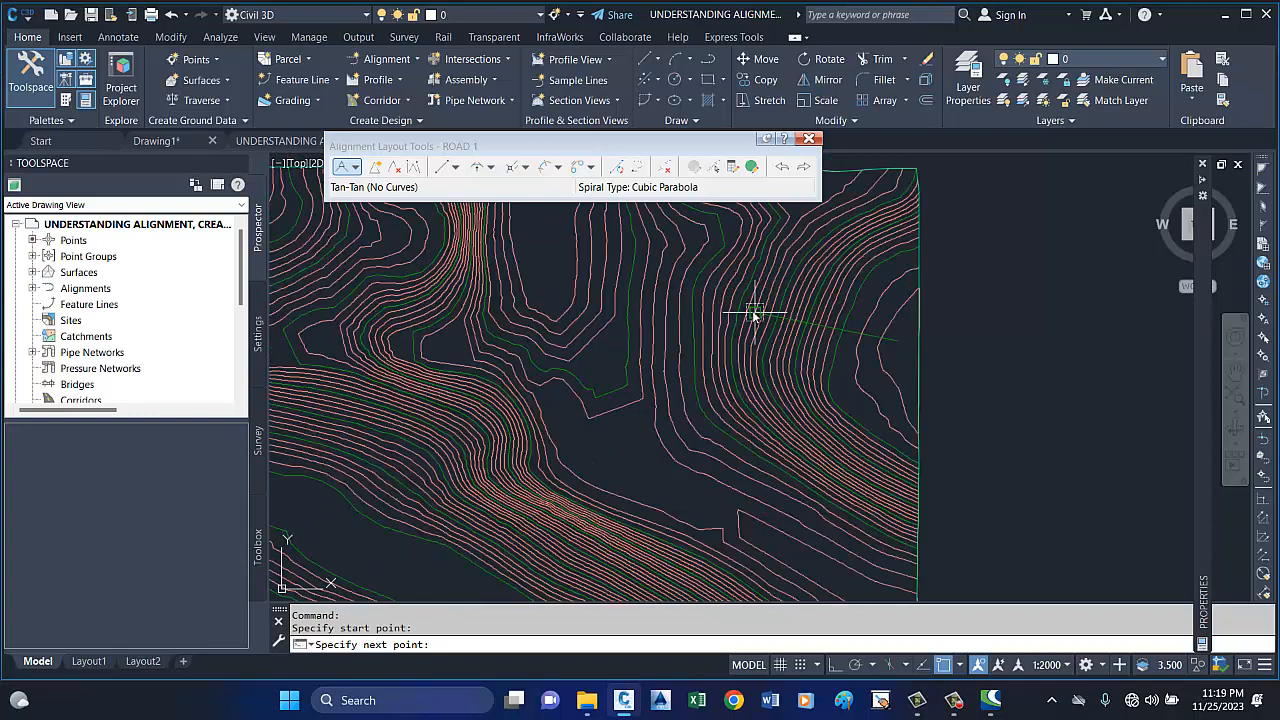
{"action": "left_click", "coordinate": [665, 243]}
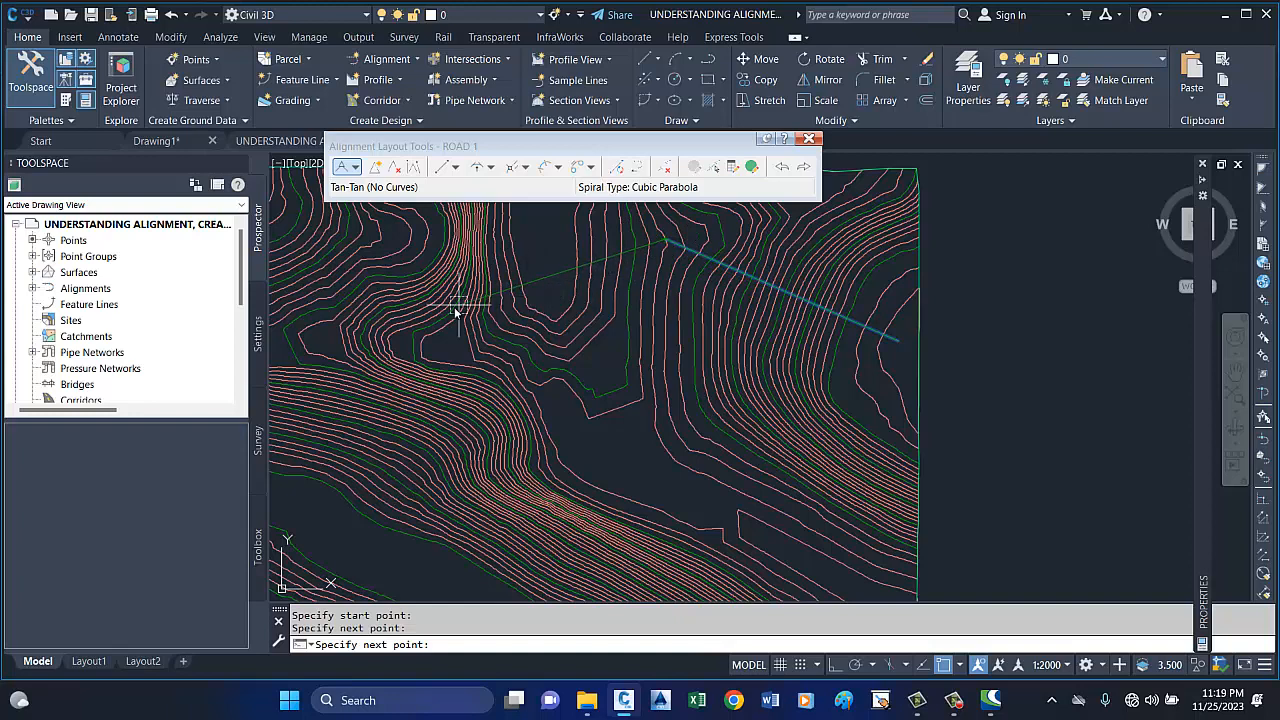
{"action": "left_click", "coordinate": [378, 333]}
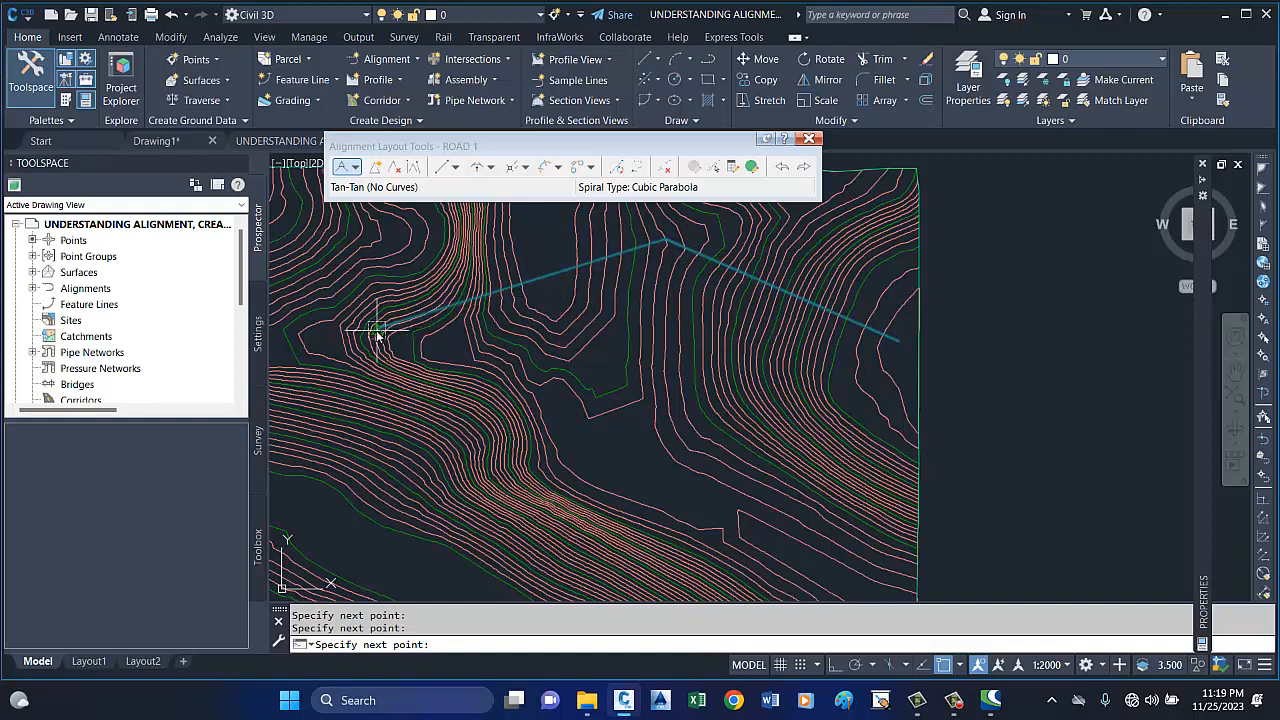
Continue the alignment with a tangent running south across the steep contours and another running west, and finish the layout.
{"action": "scroll", "coordinate": [376, 332], "scroll_direction": "down", "scroll_amount": 2}
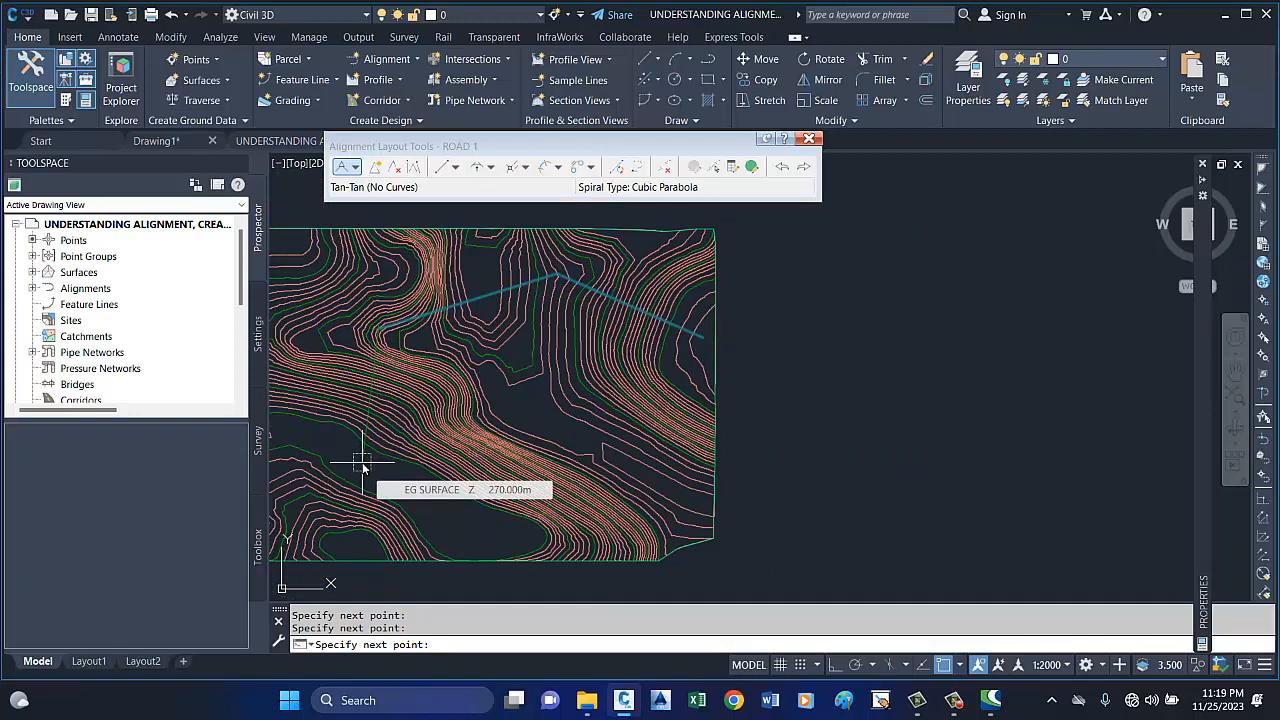
{"action": "scroll", "coordinate": [369, 462], "scroll_direction": "down", "scroll_amount": 2}
{"action": "scroll", "coordinate": [370, 485], "scroll_direction": "up", "scroll_amount": 2}
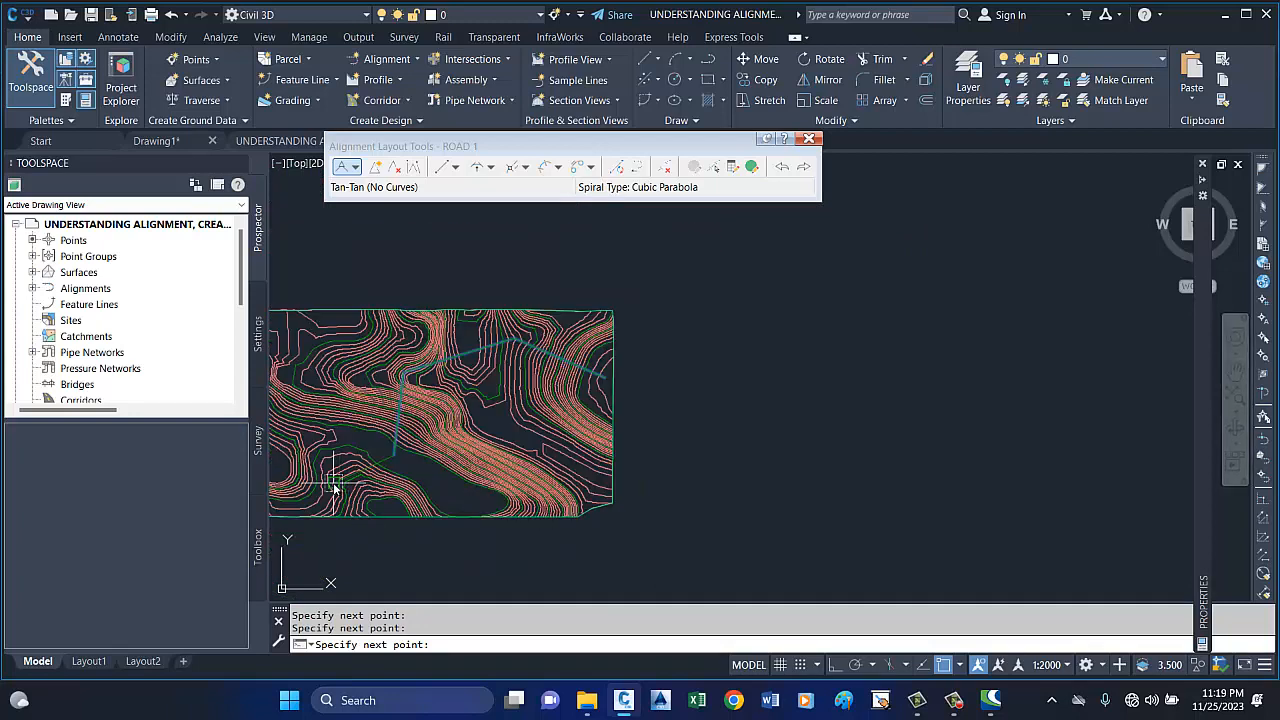
{"action": "left_click", "coordinate": [280, 469]}
{"action": "key", "text": "Return"}
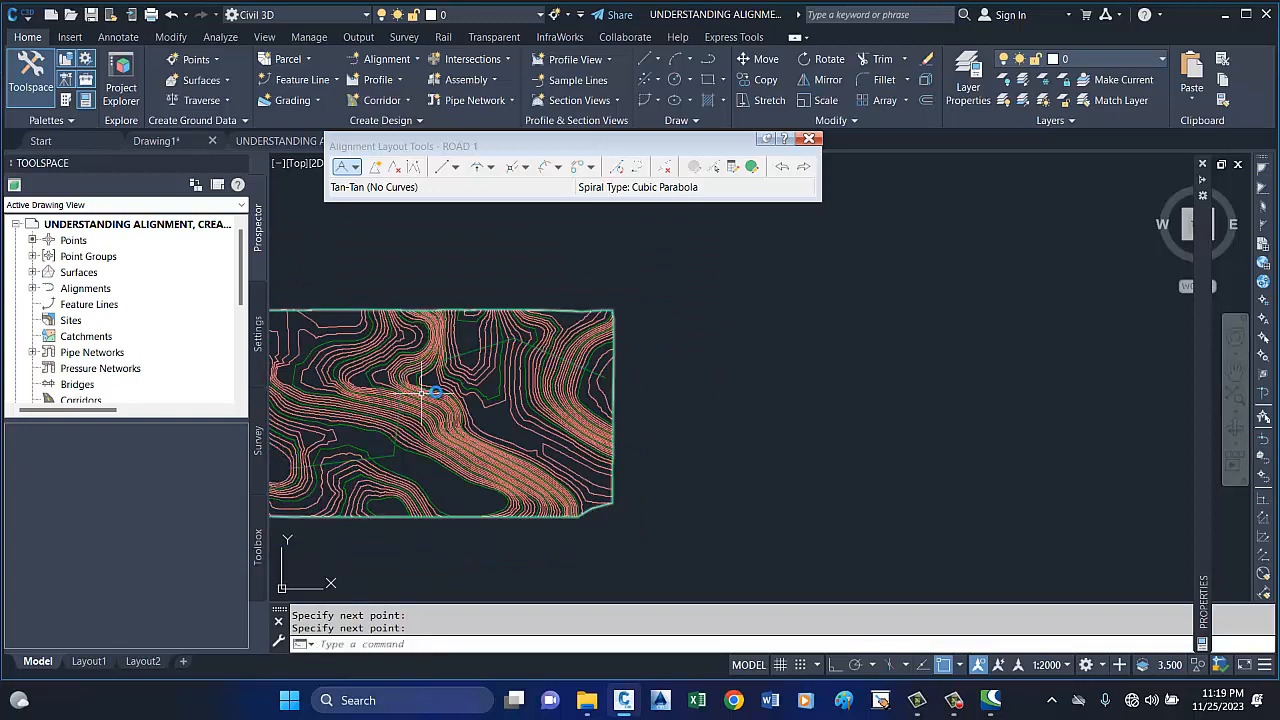
{"action": "scroll", "coordinate": [465, 352], "scroll_direction": "up", "scroll_amount": 1}
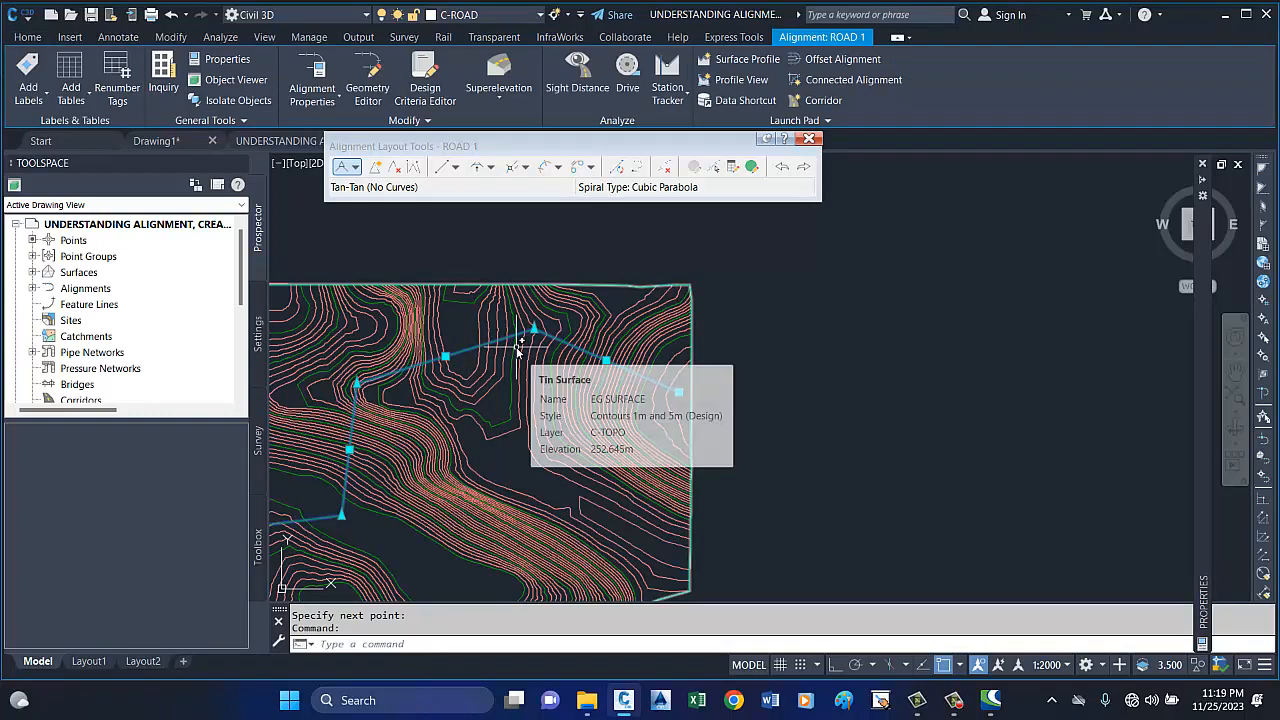
{"action": "key", "text": "Escape"}
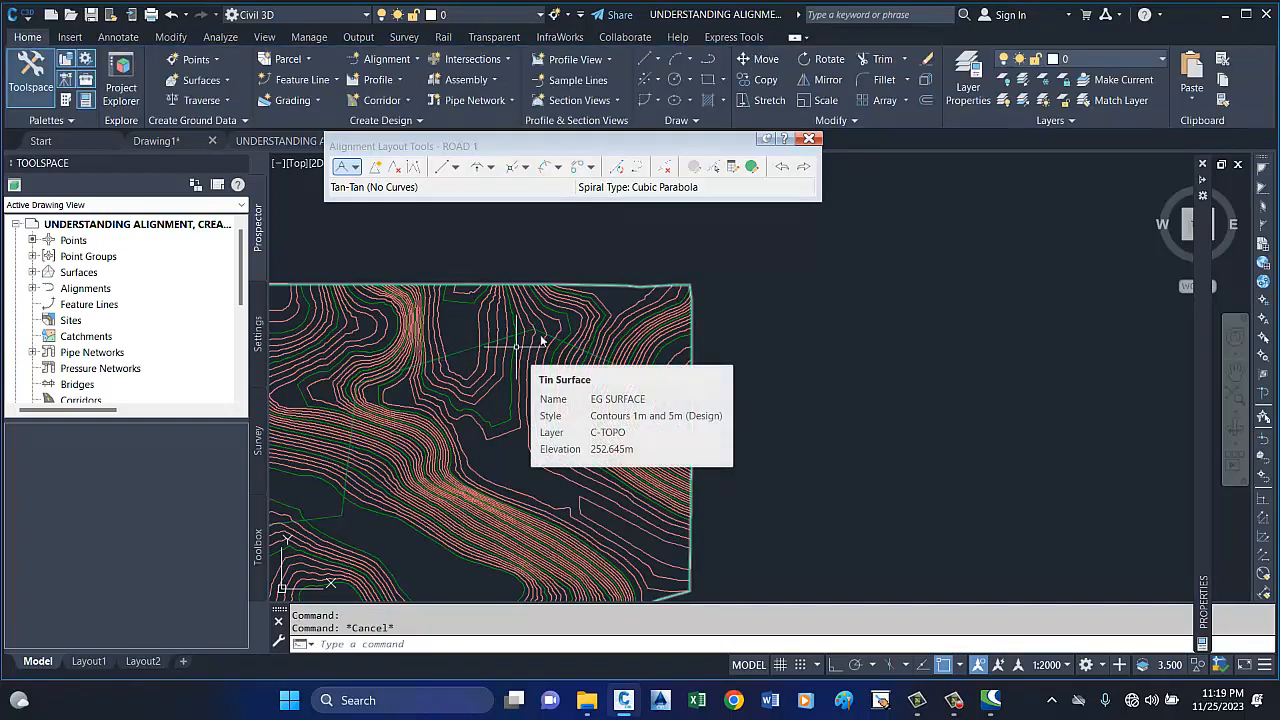
Close the layout tools and reopen them through the Geometry Editor for the ROAD 1 alignment.
{"action": "left_click", "coordinate": [809, 138]}
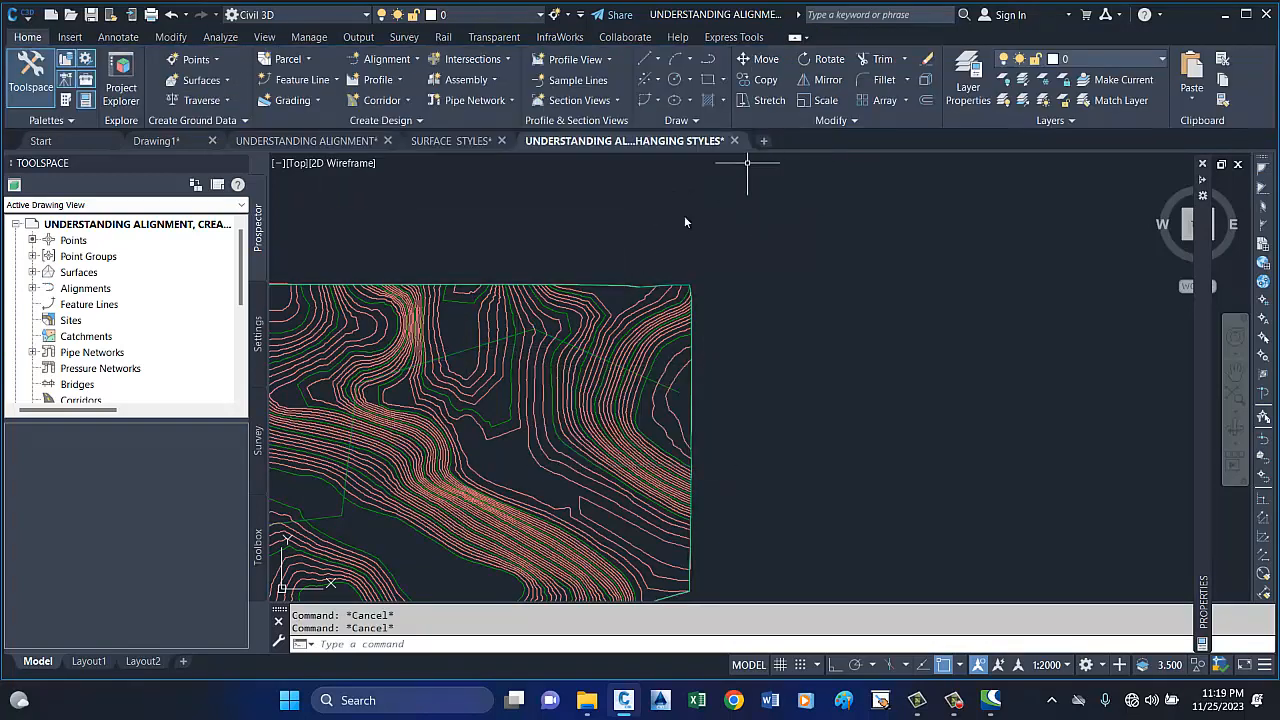
{"action": "left_click", "coordinate": [462, 350]}
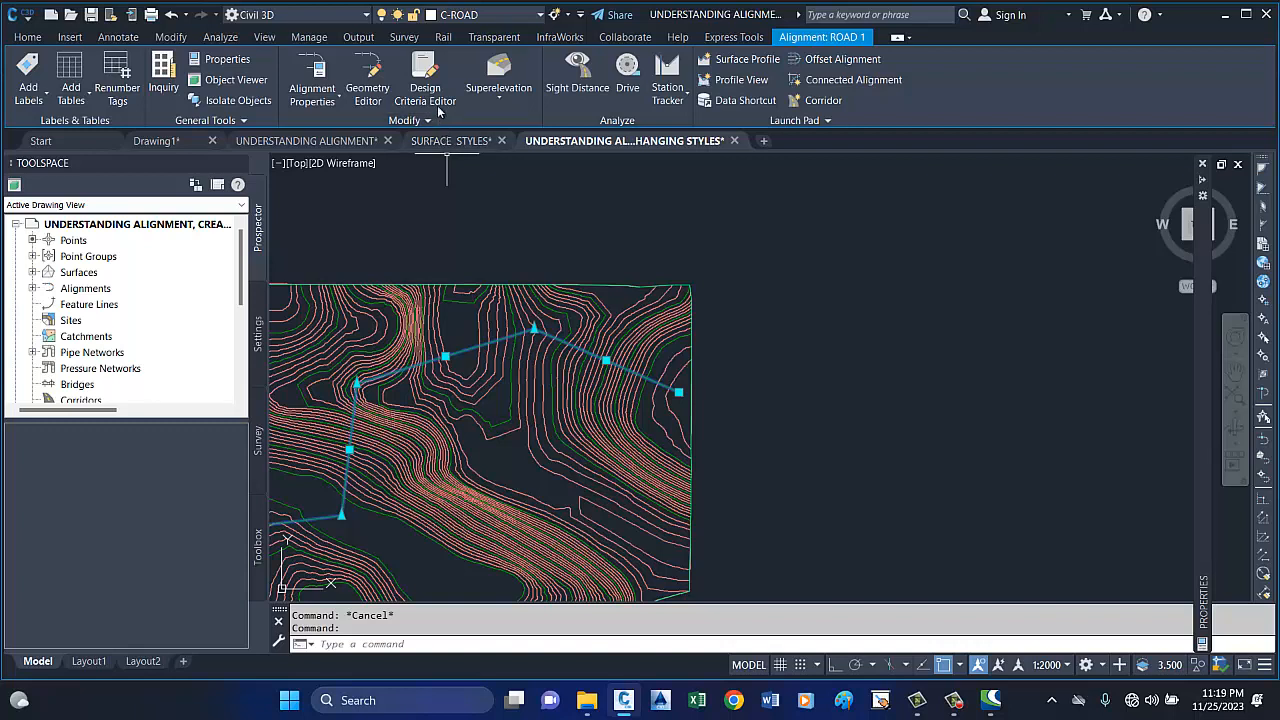
{"action": "left_click", "coordinate": [381, 95]}
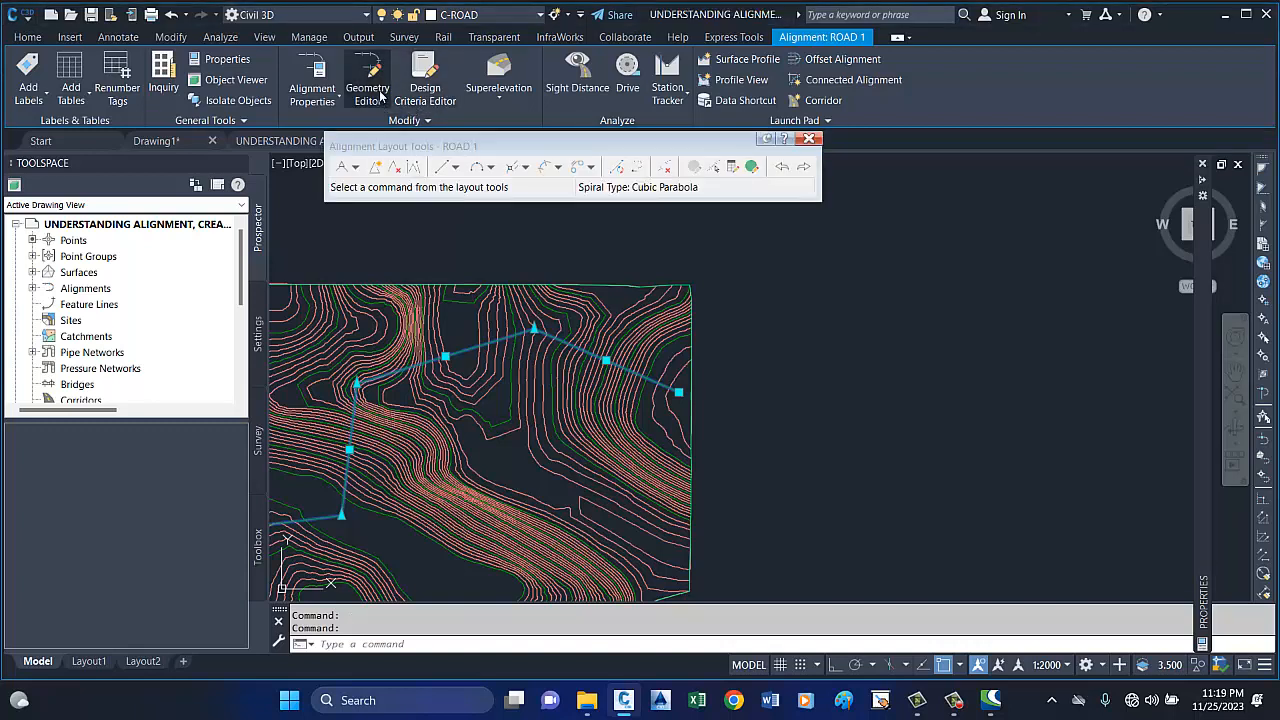
{"action": "left_click_drag", "start_coordinate": [497, 149], "coordinate": [677, 192]}
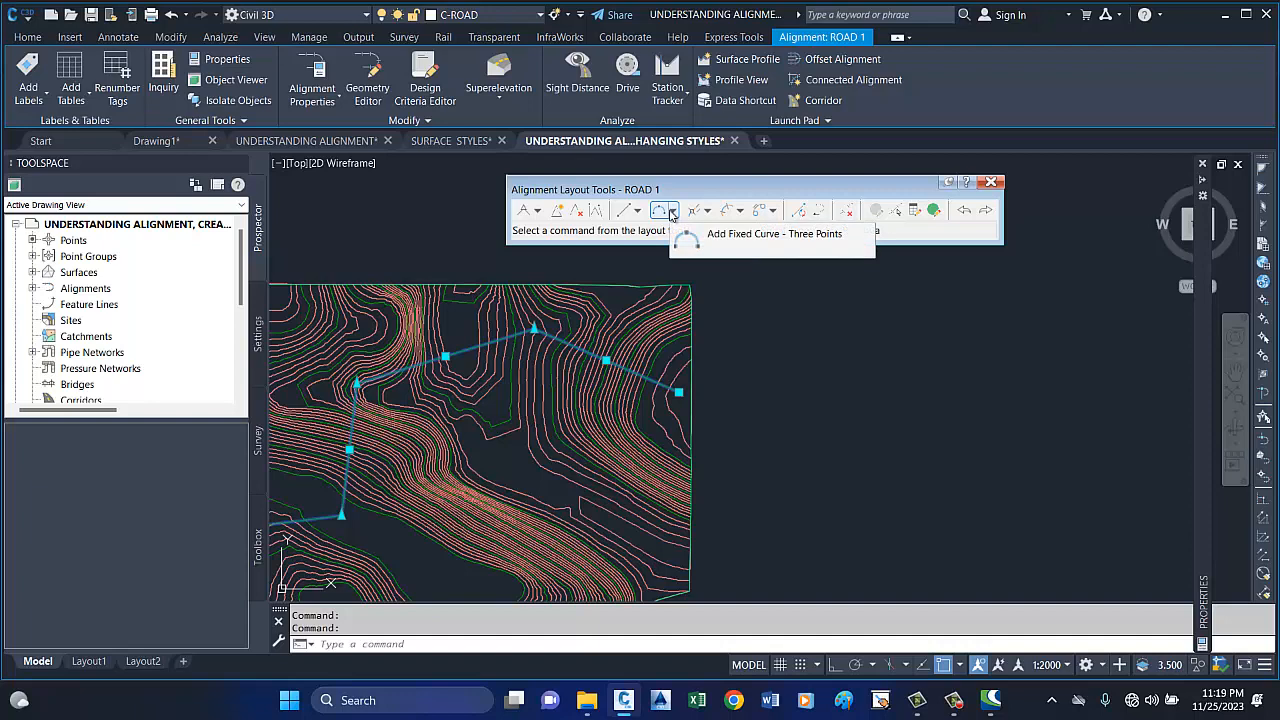
Add a free curve fillet between the two easternmost tangents, using a less-than-180 solution angle and 250 m radius.
{"action": "left_click", "coordinate": [673, 212]}
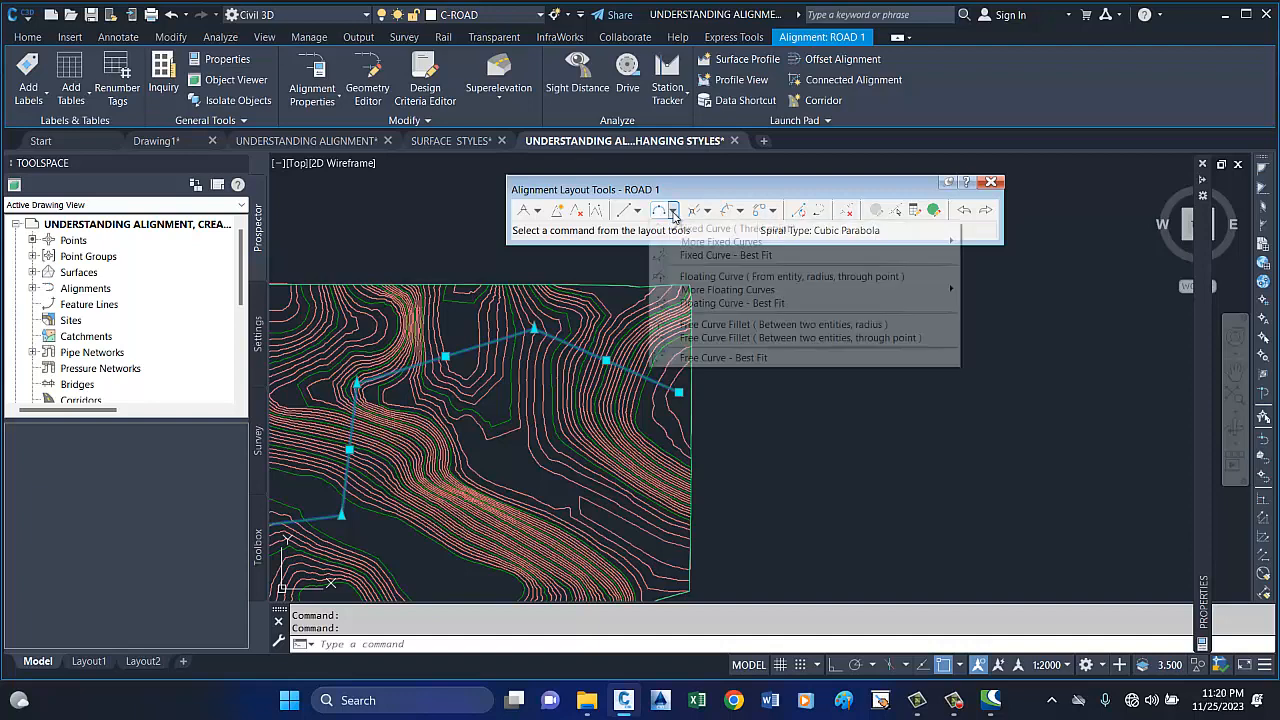
{"action": "left_click", "coordinate": [719, 326]}
{"action": "scroll", "coordinate": [506, 323], "scroll_direction": "up", "scroll_amount": 4}
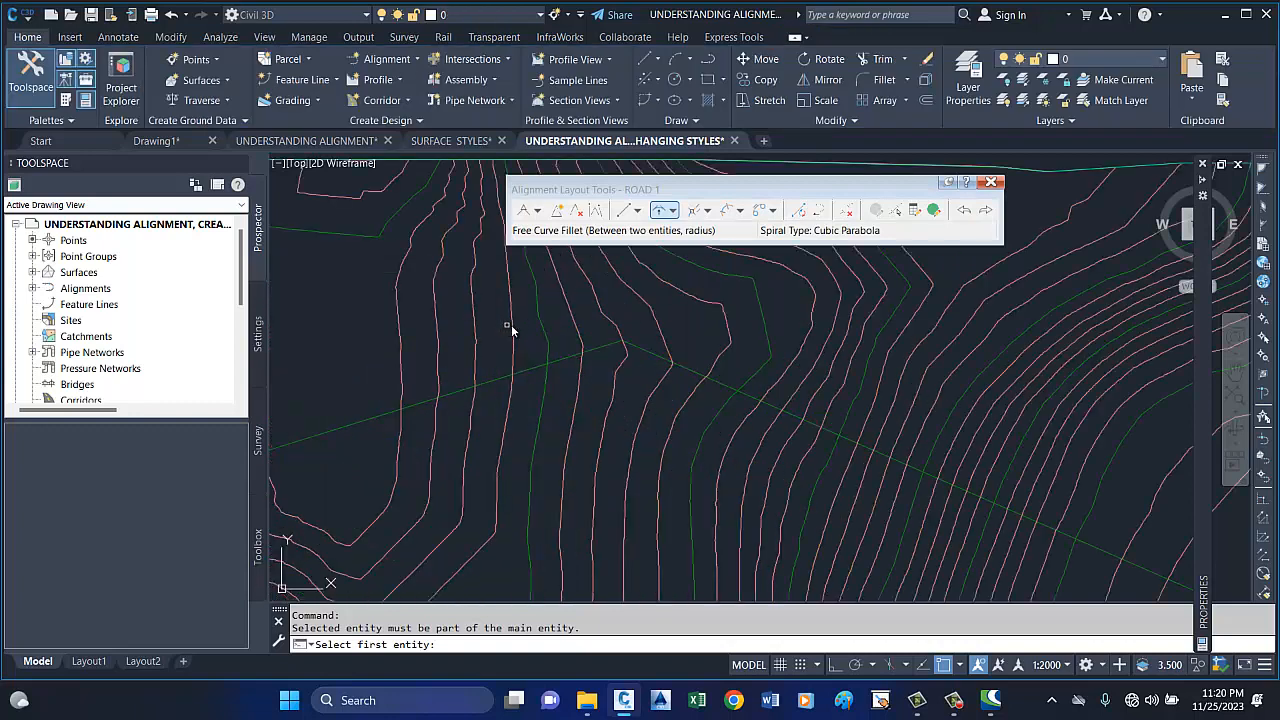
{"action": "left_click", "coordinate": [643, 350]}
{"action": "left_click", "coordinate": [605, 351]}
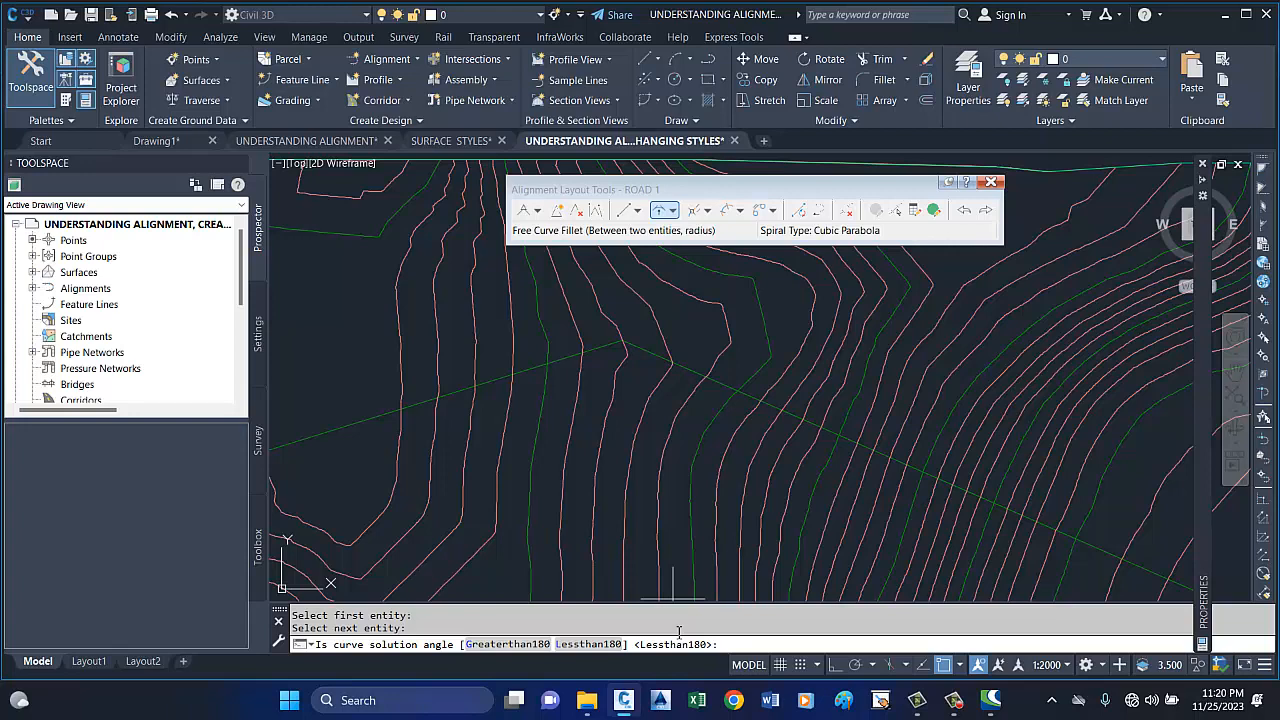
{"action": "key", "text": "Return"}
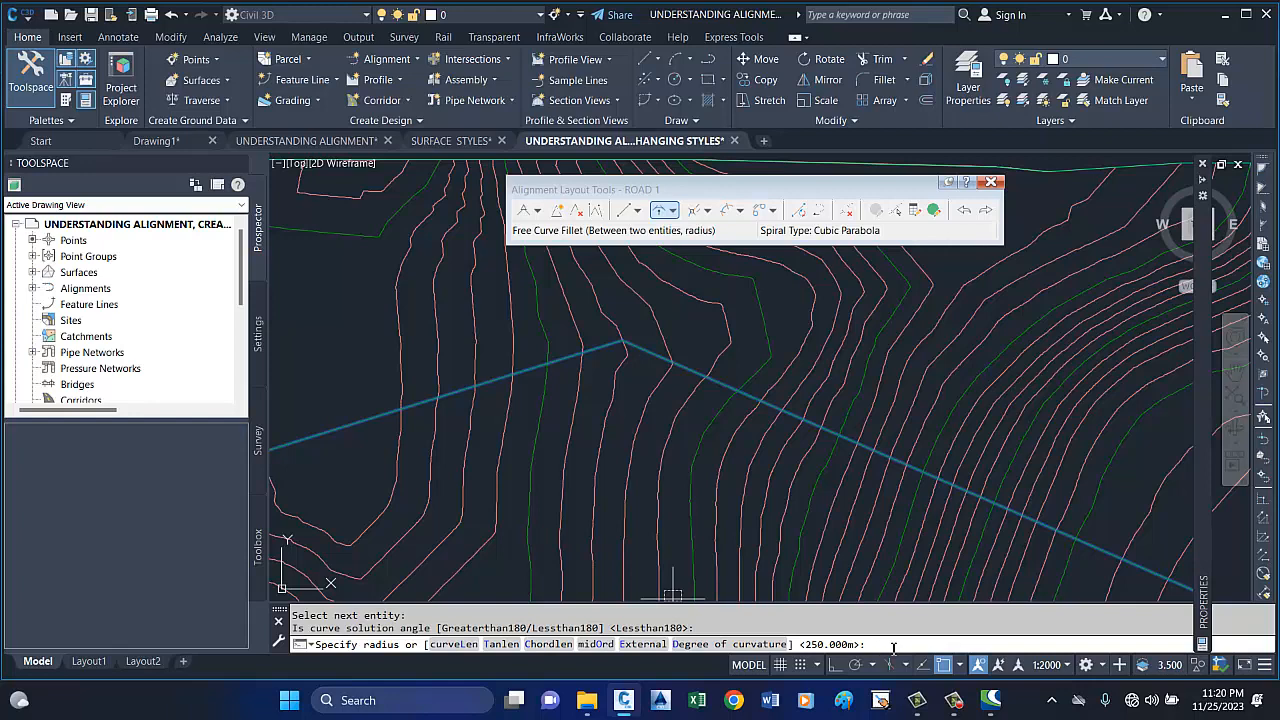
{"action": "key", "text": "Return"}
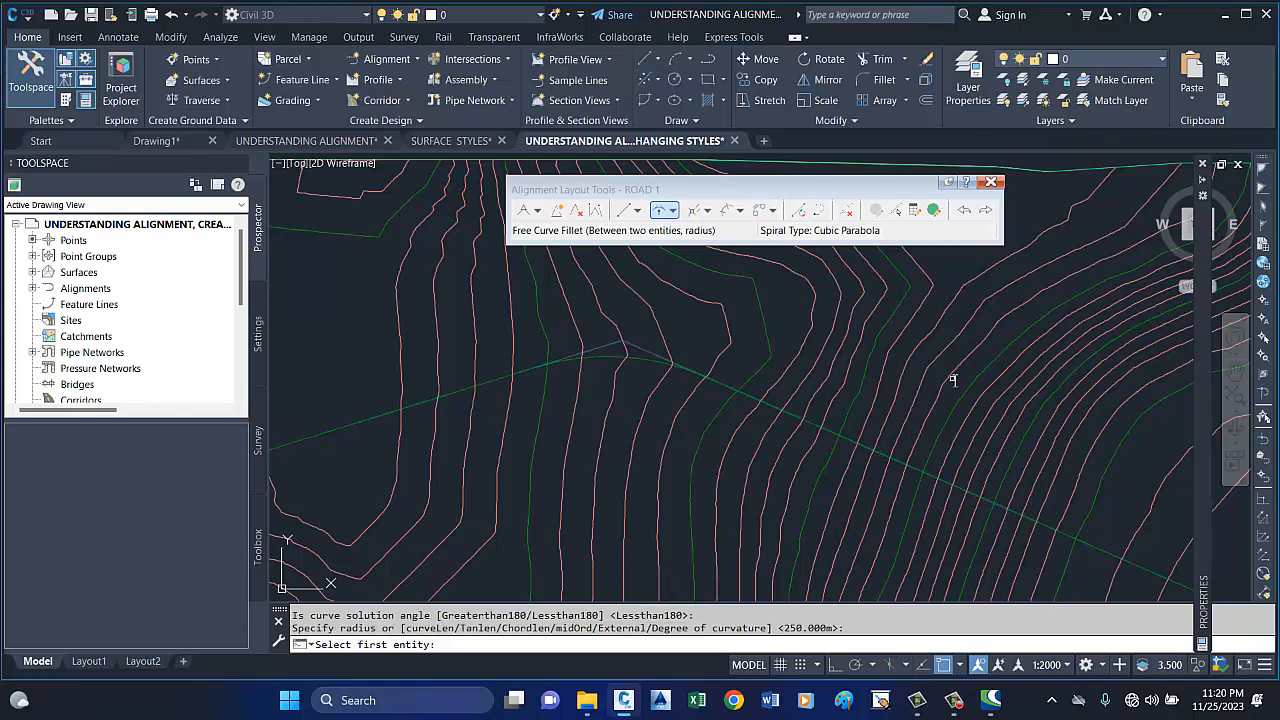
Add a free curve fillet between the second tangent and the southbound tangent, less than 180, with 250 m radius.
{"action": "scroll", "coordinate": [953, 379], "scroll_direction": "down", "scroll_amount": 3}
{"action": "scroll", "coordinate": [540, 480], "scroll_direction": "up", "scroll_amount": 4}
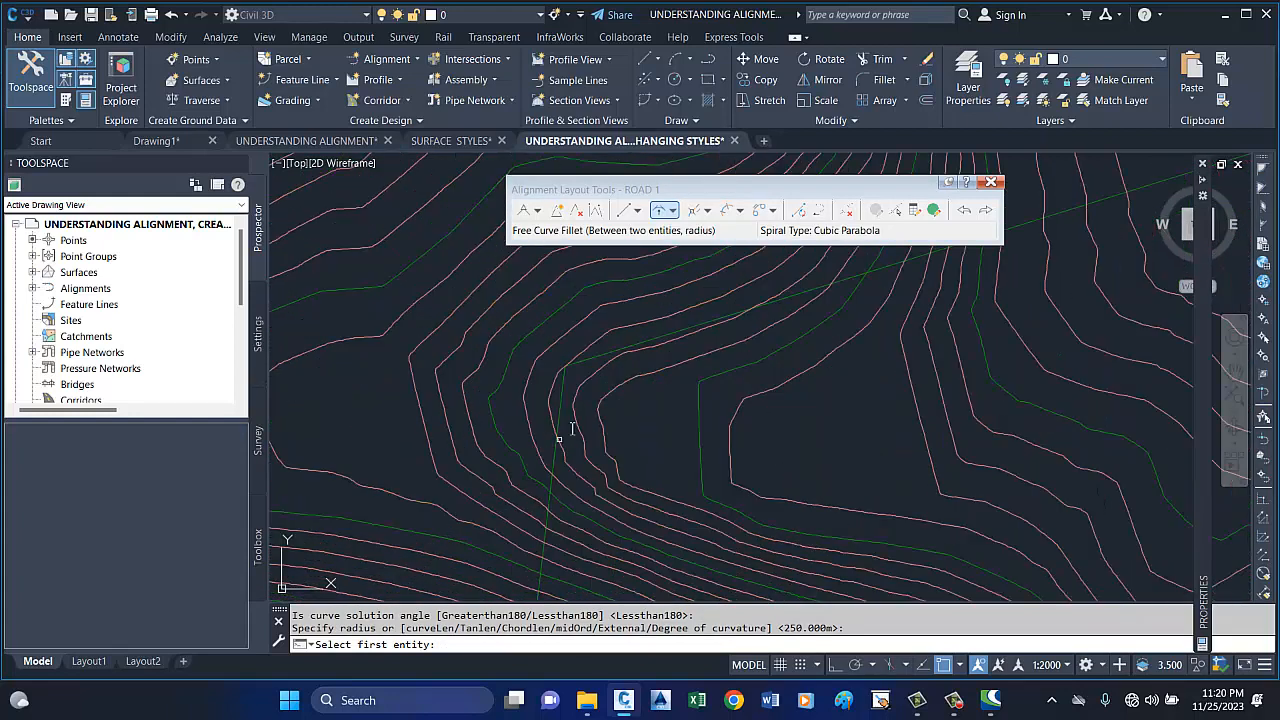
{"action": "left_click", "coordinate": [588, 364]}
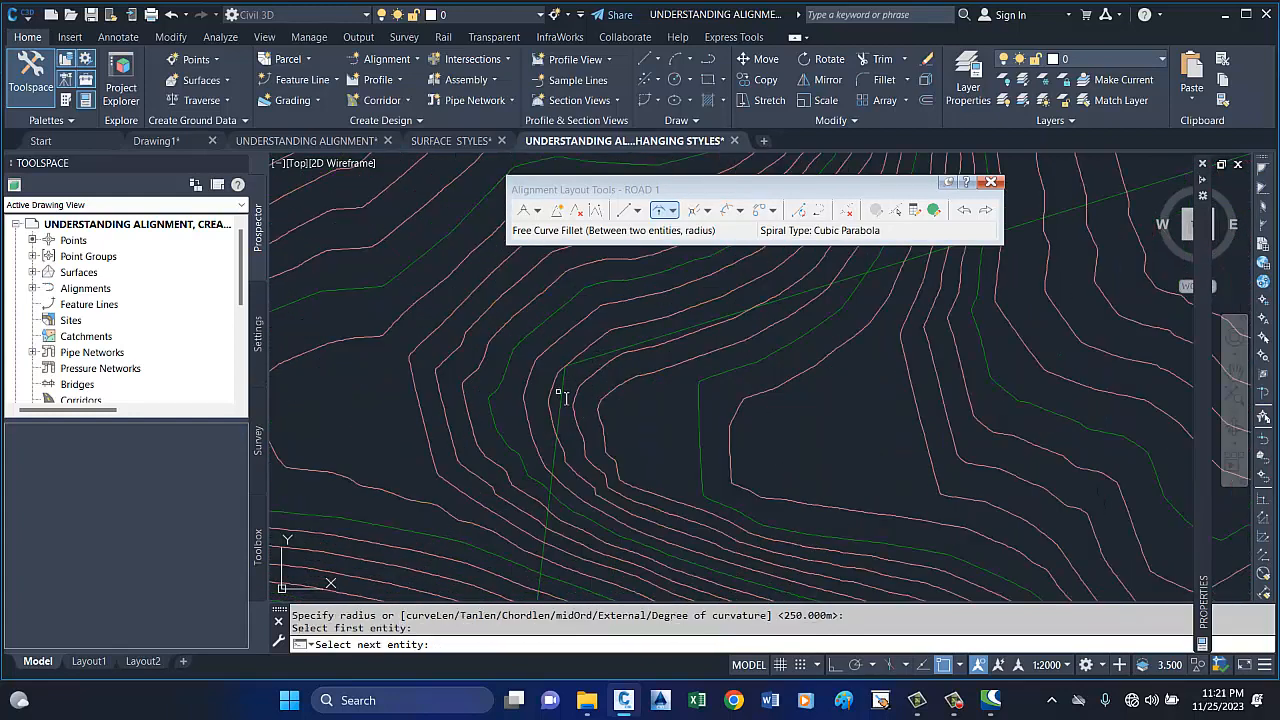
{"action": "left_click", "coordinate": [561, 405]}
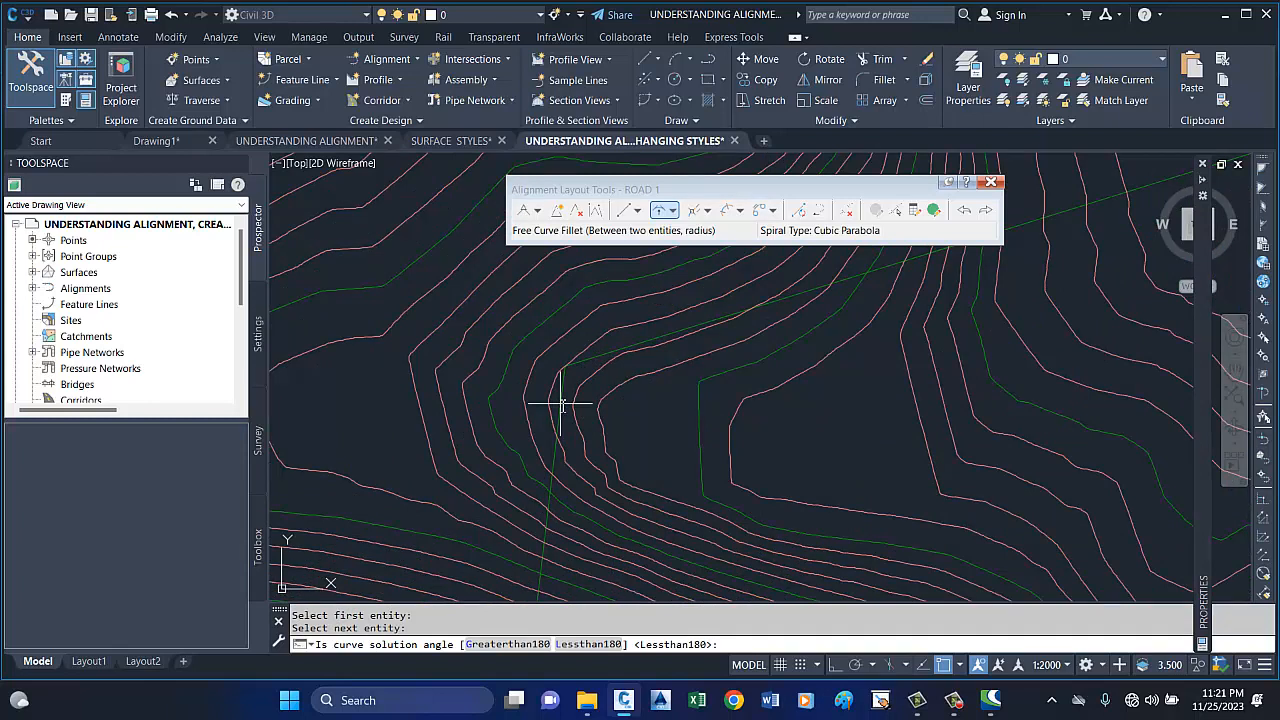
{"action": "key", "text": "Return"}
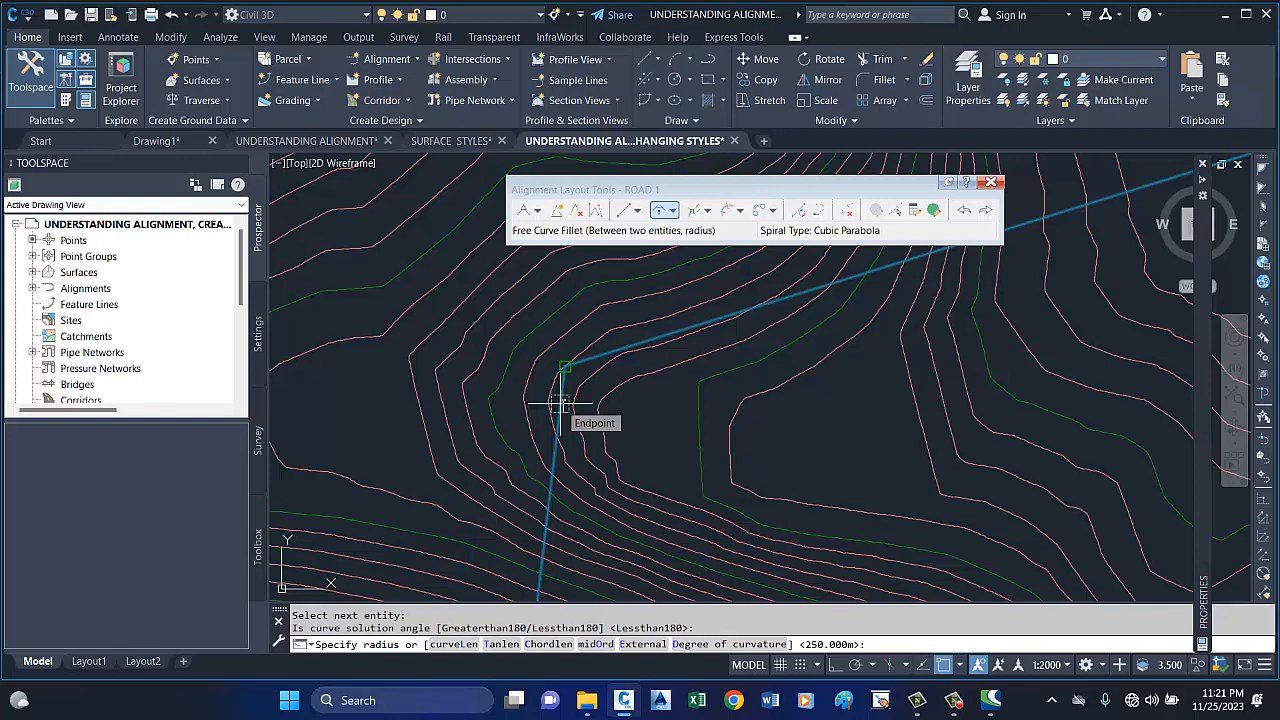
{"action": "key", "text": "Return"}
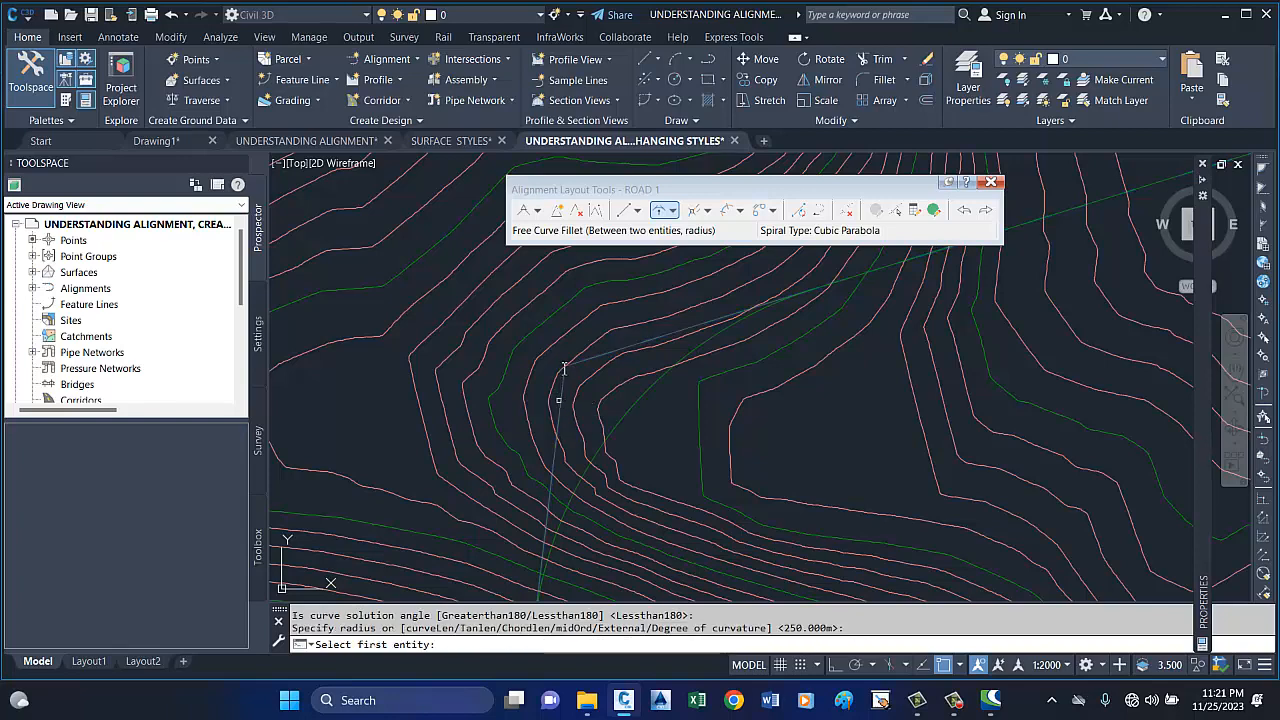
Add a 250 m free curve fillet, less than 180, between the southbound and westernmost tangents, and end the command.
{"action": "scroll", "coordinate": [564, 368], "scroll_direction": "down", "scroll_amount": 2}
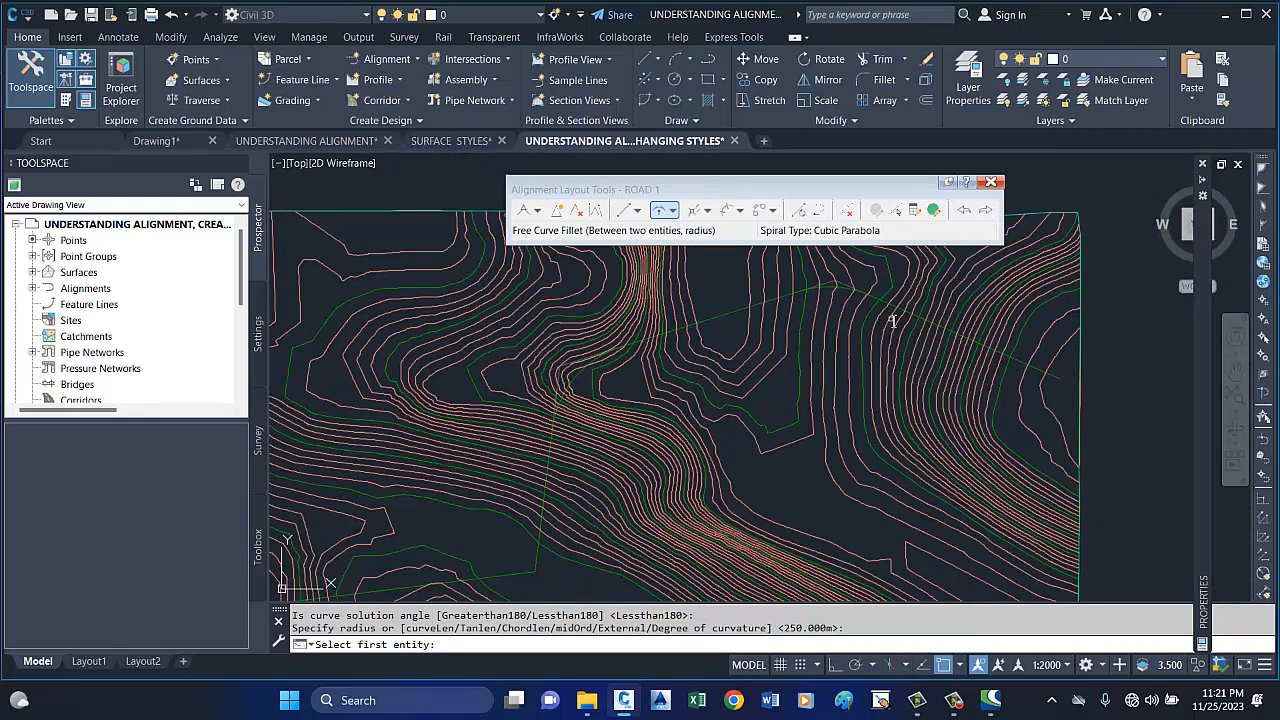
{"action": "scroll", "coordinate": [850, 340], "scroll_direction": "down", "scroll_amount": 2}
{"action": "scroll", "coordinate": [749, 425], "scroll_direction": "up", "scroll_amount": 5}
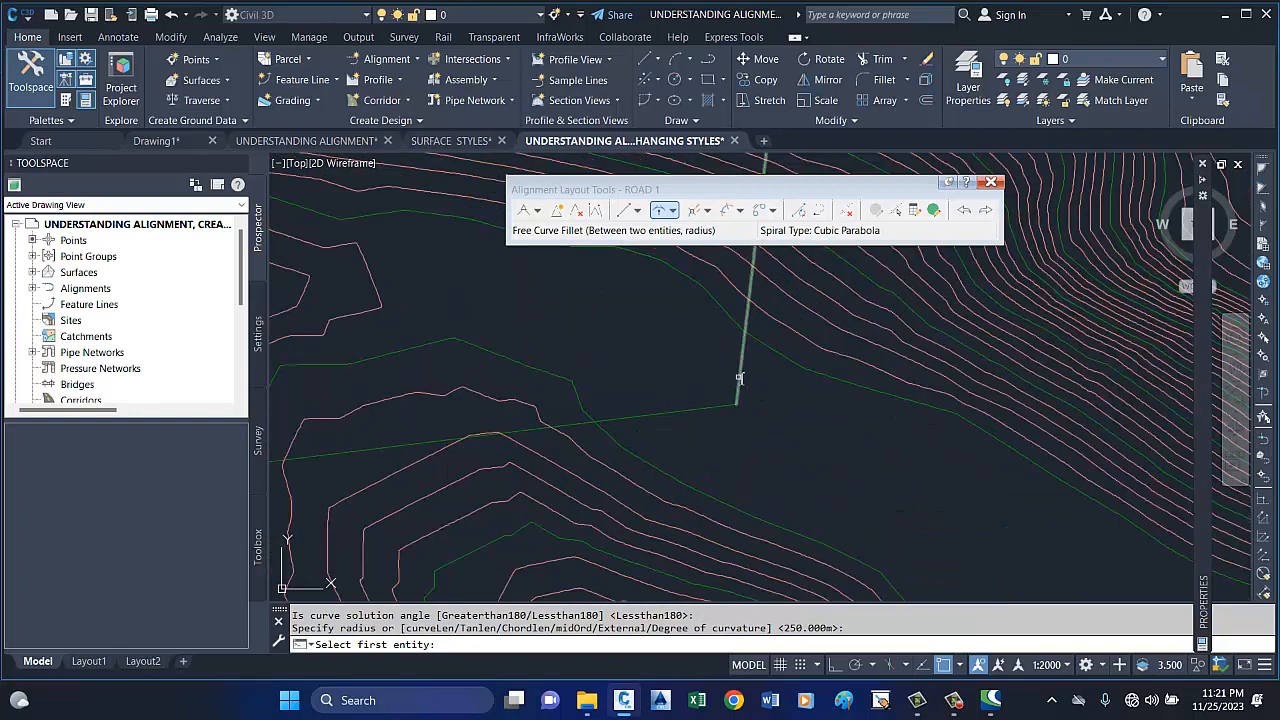
{"action": "left_click", "coordinate": [740, 378]}
{"action": "left_click", "coordinate": [725, 407]}
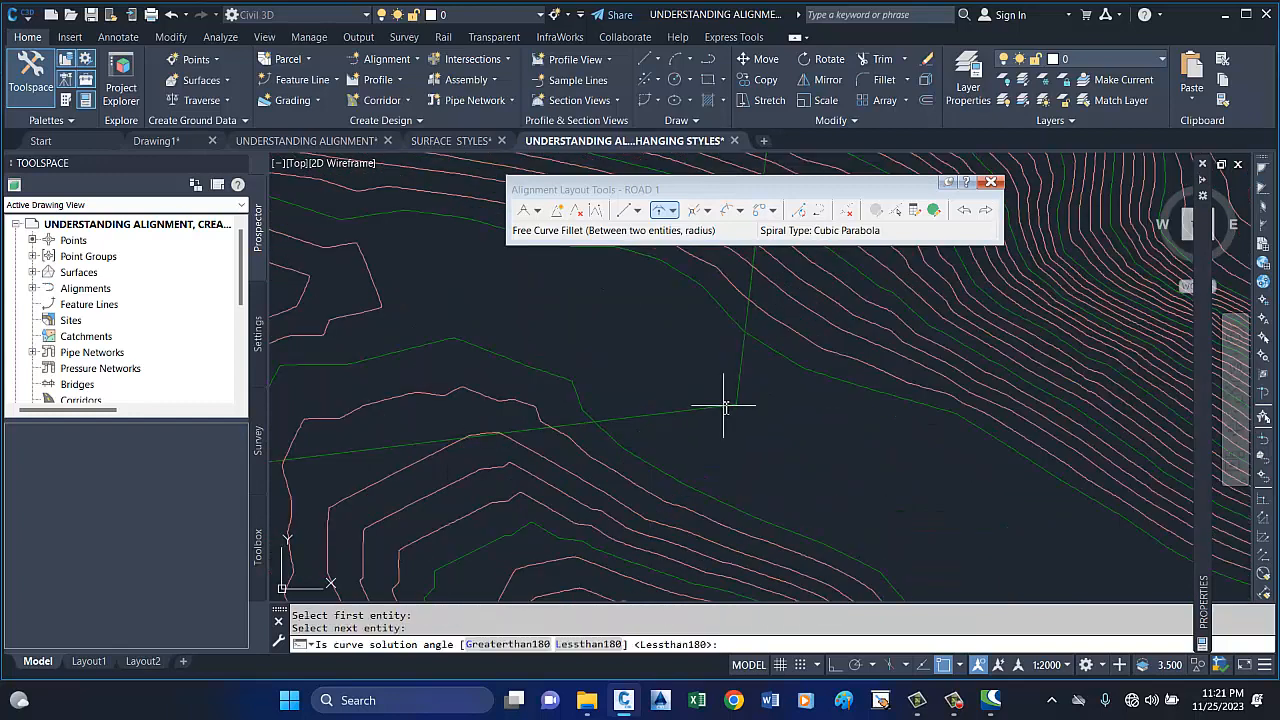
{"action": "key", "text": "Return"}
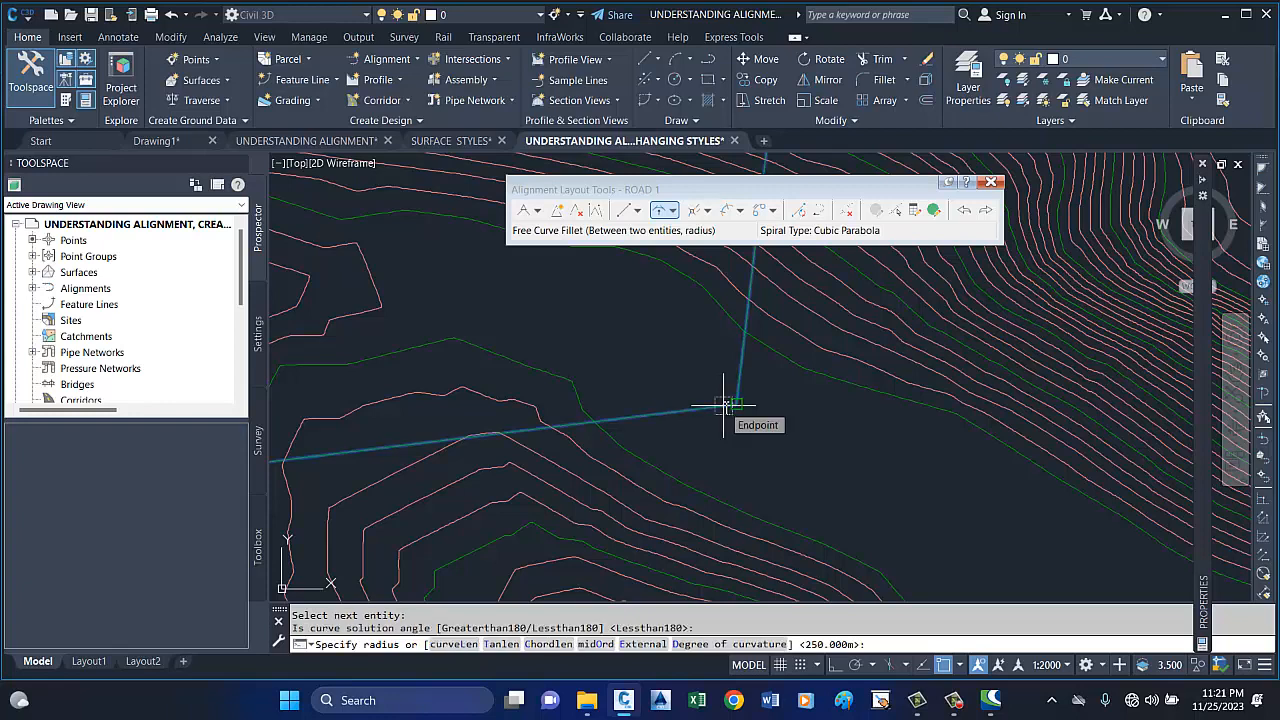
{"action": "key", "text": "Return"}
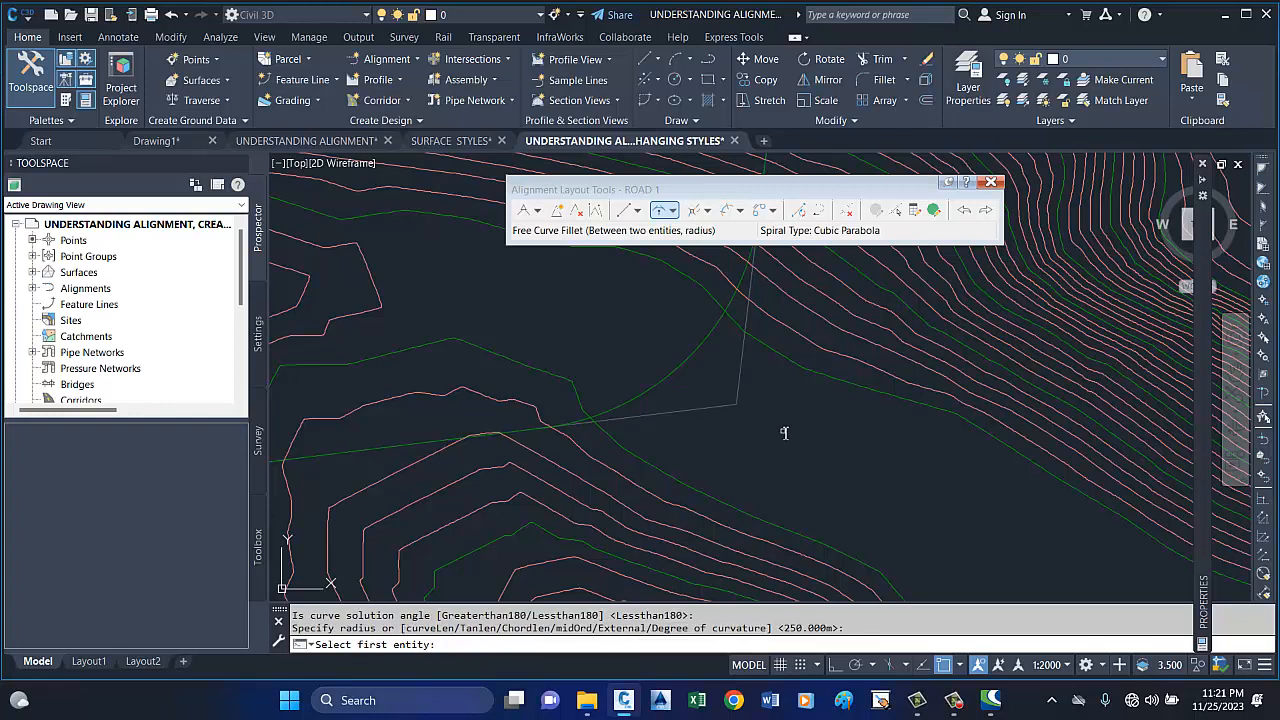
{"action": "key", "text": "Return"}
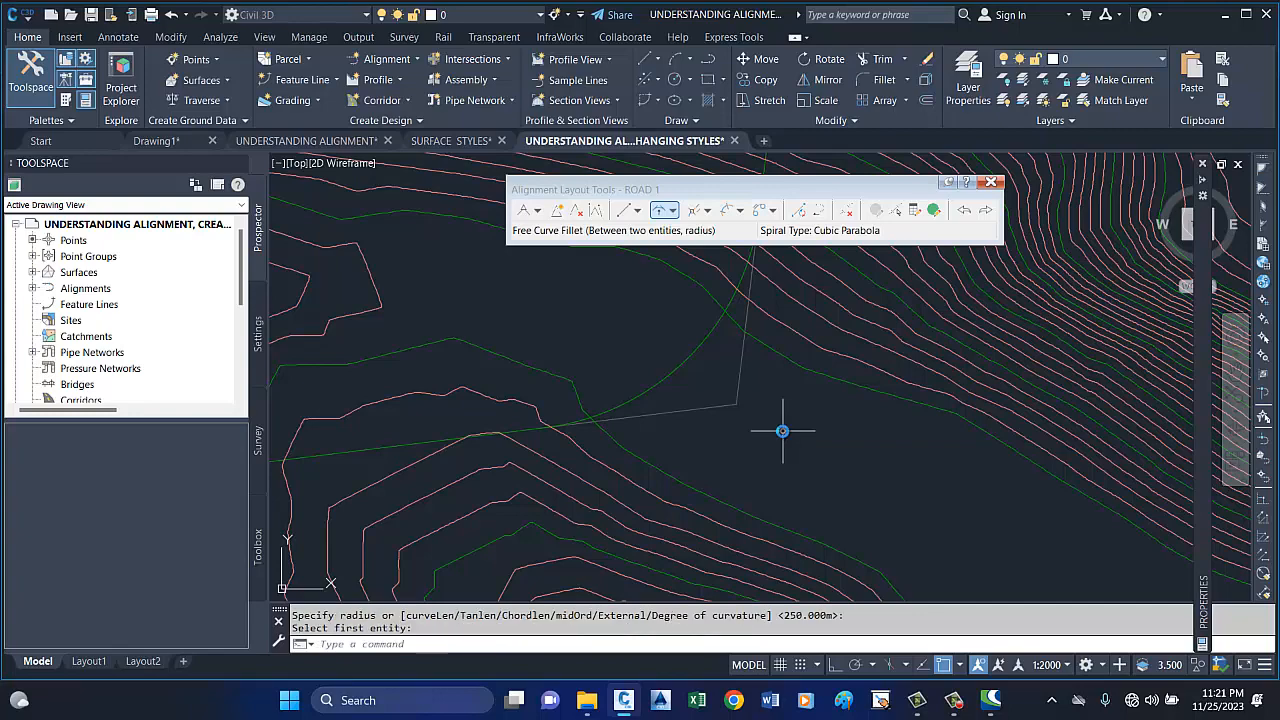
{"action": "scroll", "coordinate": [548, 435], "scroll_direction": "down", "scroll_amount": 5}
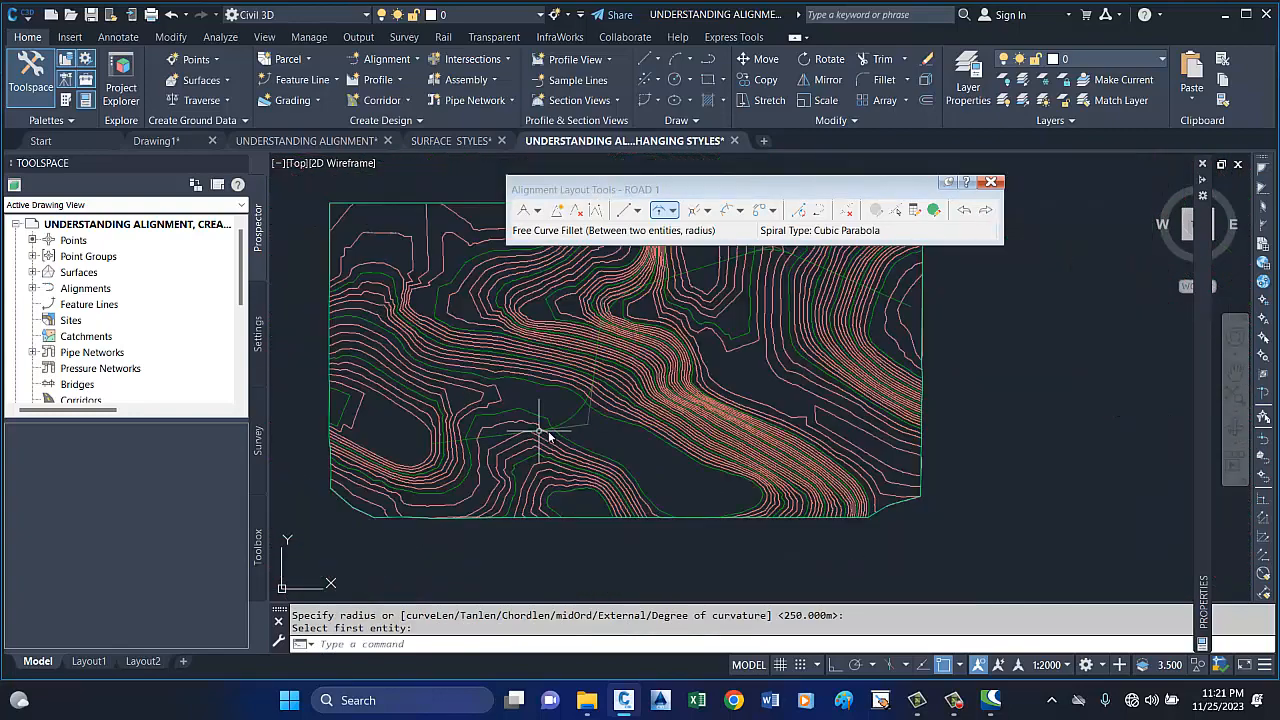
{"action": "scroll", "coordinate": [539, 431], "scroll_direction": "down", "scroll_amount": 2}
{"action": "scroll", "coordinate": [686, 326], "scroll_direction": "up", "scroll_amount": 7}
{"action": "scroll", "coordinate": [803, 329], "scroll_direction": "down", "scroll_amount": 5}
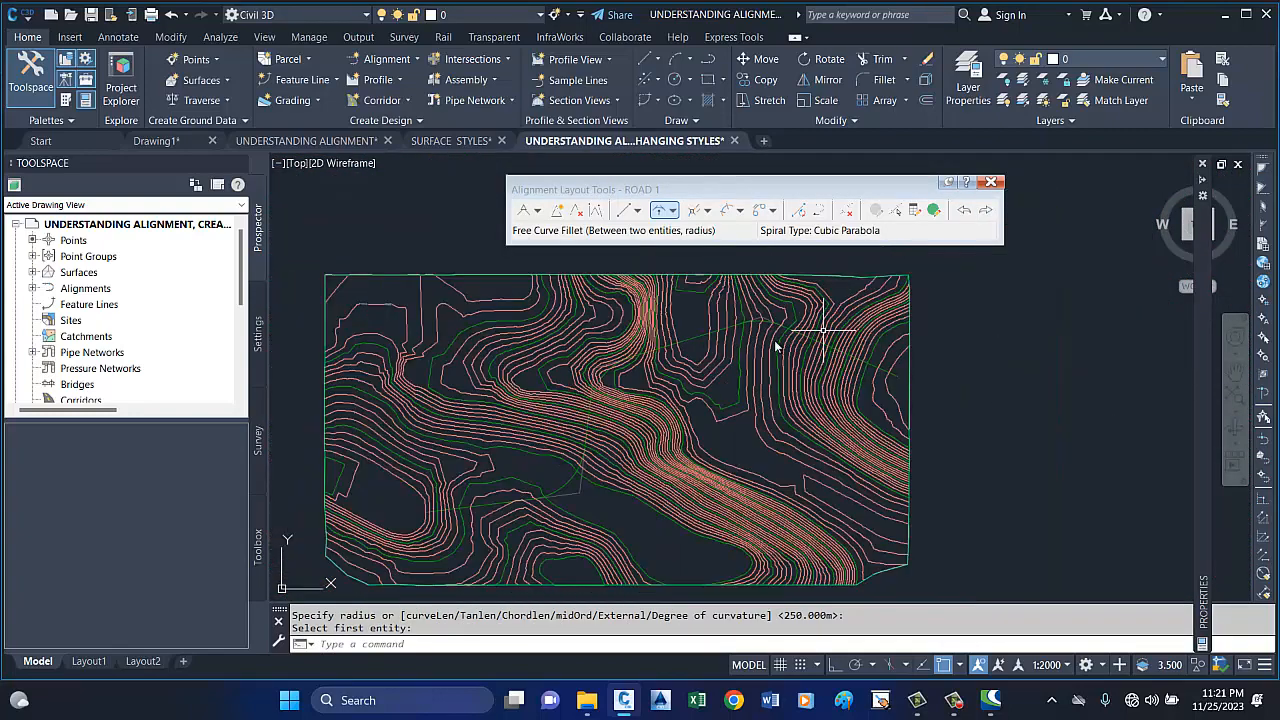
{"action": "scroll", "coordinate": [610, 374], "scroll_direction": "up", "scroll_amount": 5}
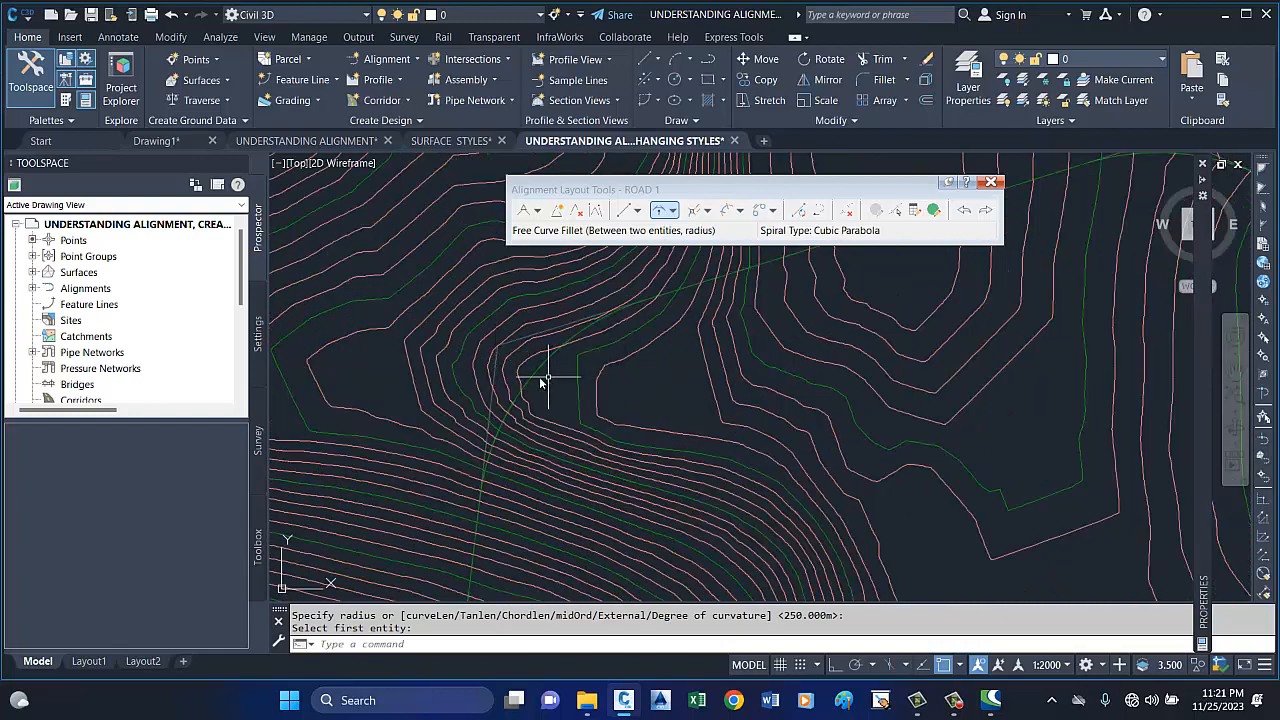
{"action": "scroll", "coordinate": [530, 380], "scroll_direction": "down", "scroll_amount": 2}
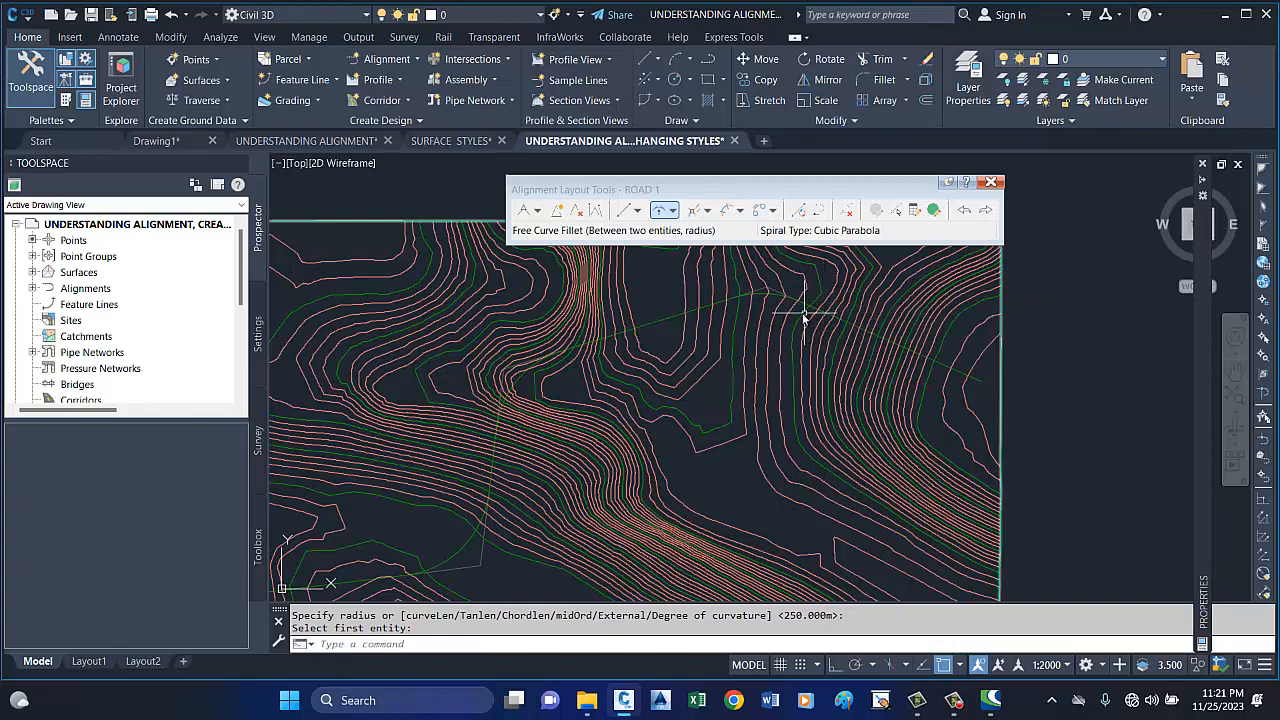
Check the filleted curves along ROAD 1, close the alignment layout tools and clear the selection.
{"action": "scroll", "coordinate": [740, 305], "scroll_direction": "up", "scroll_amount": 2}
{"action": "scroll", "coordinate": [718, 305], "scroll_direction": "down", "scroll_amount": 4}
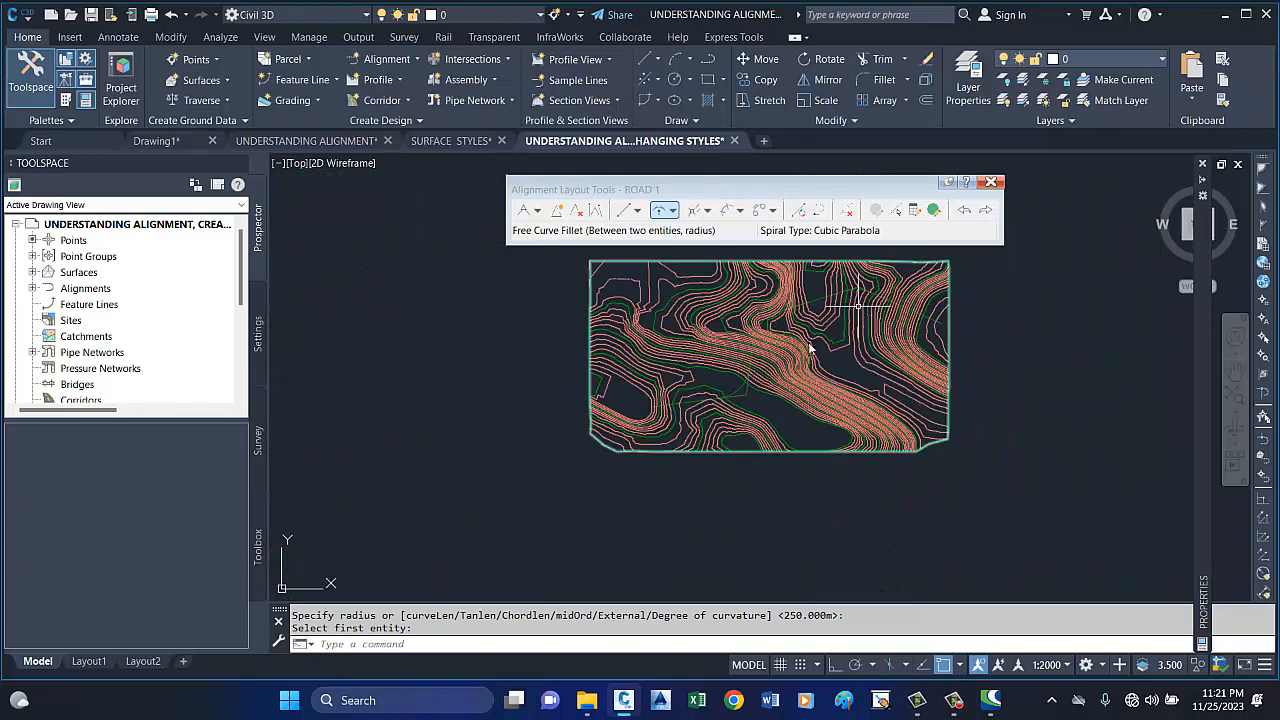
{"action": "scroll", "coordinate": [740, 386], "scroll_direction": "up", "scroll_amount": 3}
{"action": "scroll", "coordinate": [740, 386], "scroll_direction": "up", "scroll_amount": 3}
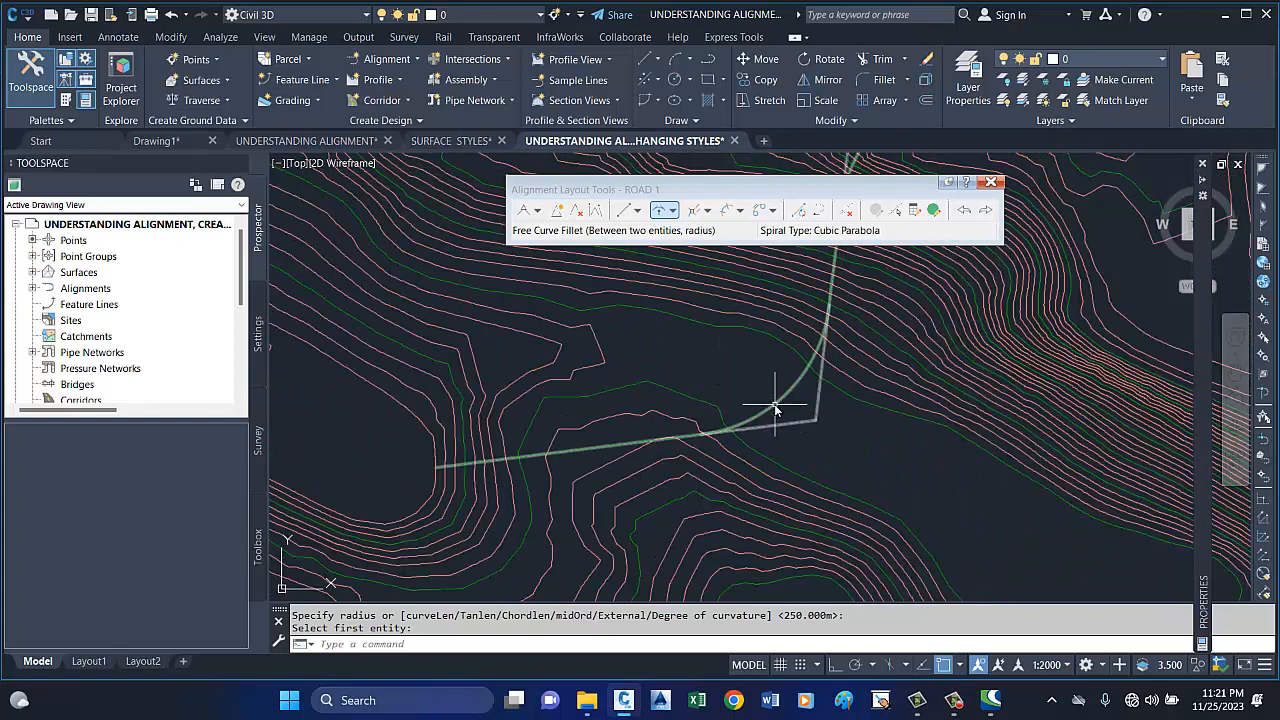
{"action": "key", "text": "Escape"}
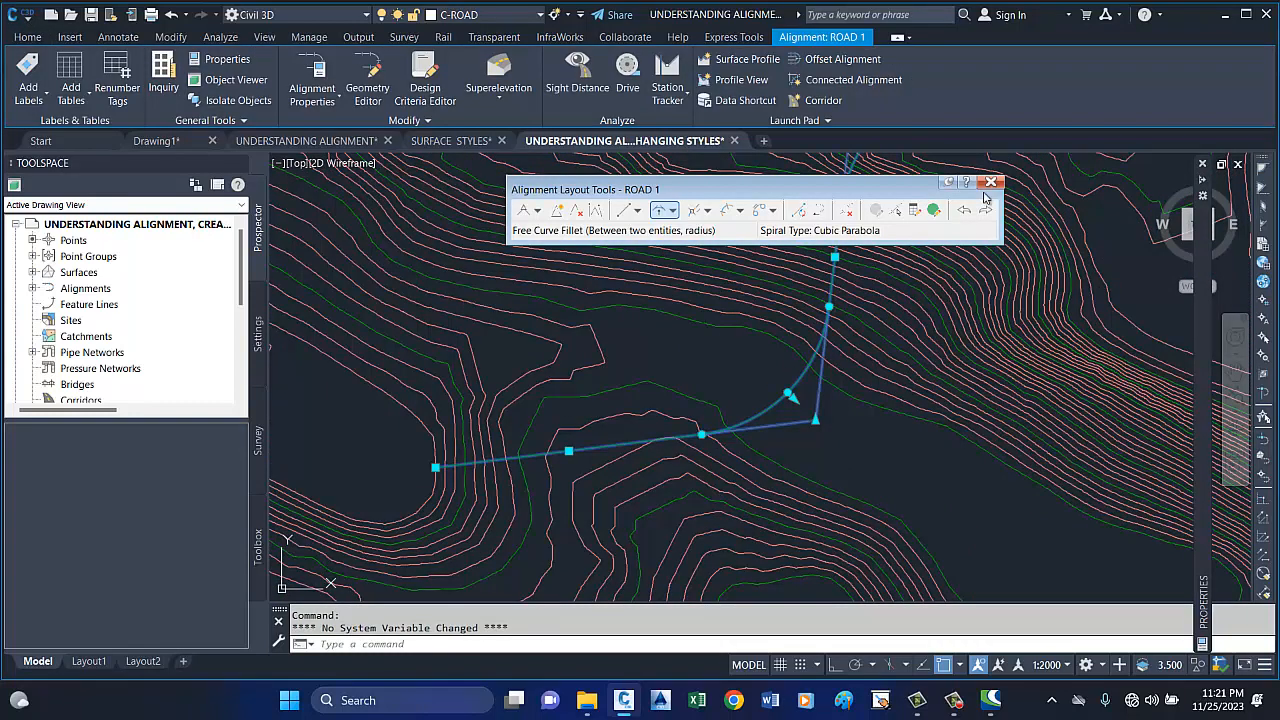
{"action": "left_click", "coordinate": [990, 184]}
{"action": "key", "text": "Escape"}
{"action": "key", "text": "Escape"}
{"action": "scroll", "coordinate": [608, 443], "scroll_direction": "down", "scroll_amount": 5}
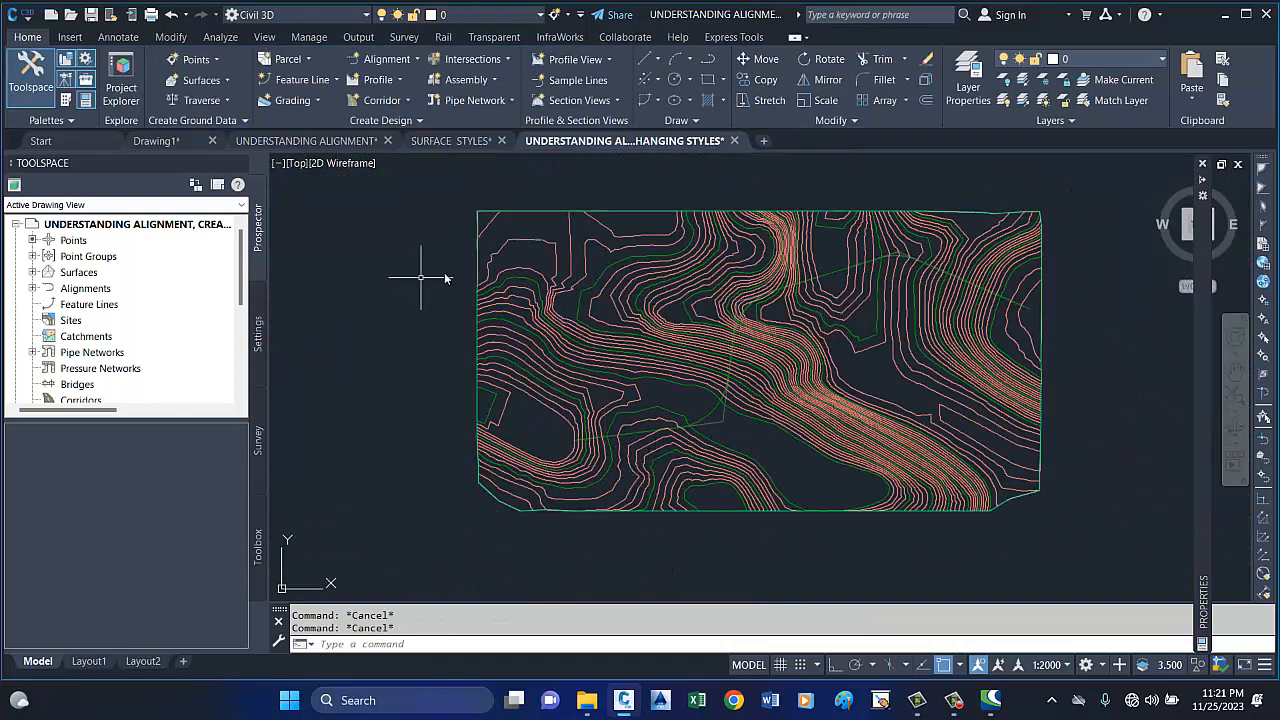
Edit ROAD 1's station labels and add Major Stations labels in the Perpendicular with Tick style.
{"action": "left_click", "coordinate": [714, 408]}
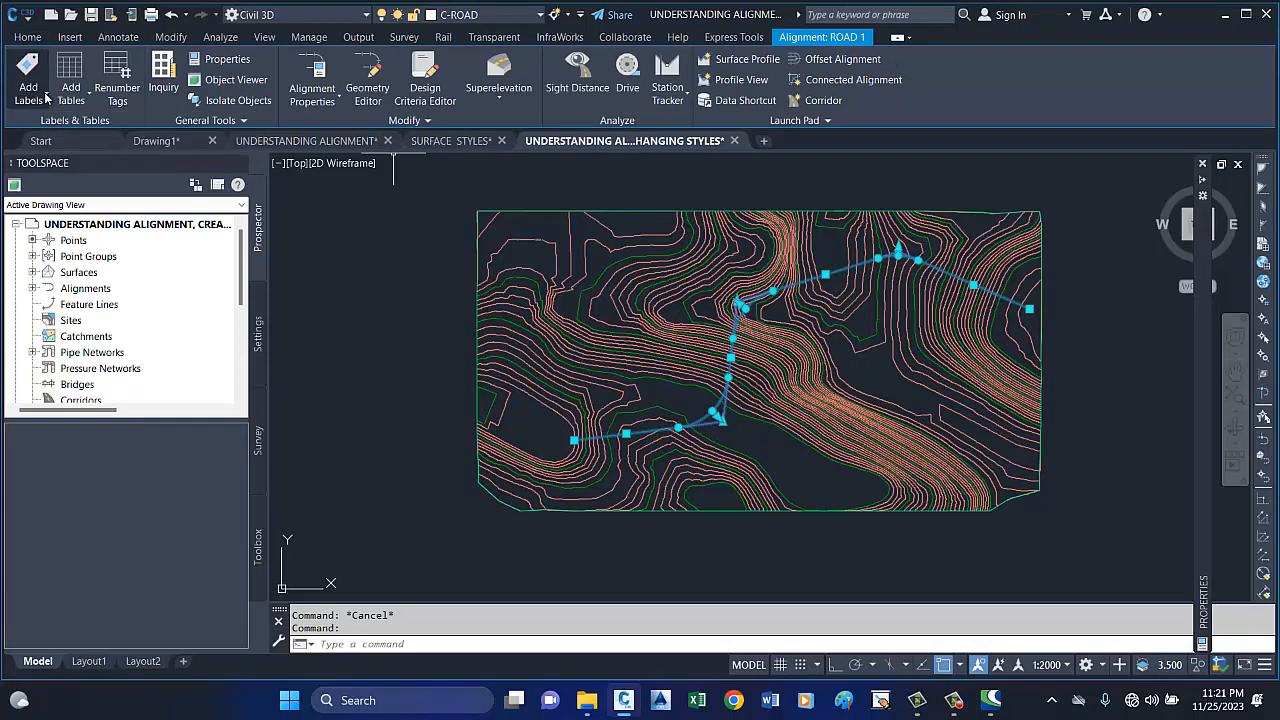
{"action": "left_click", "coordinate": [45, 97]}
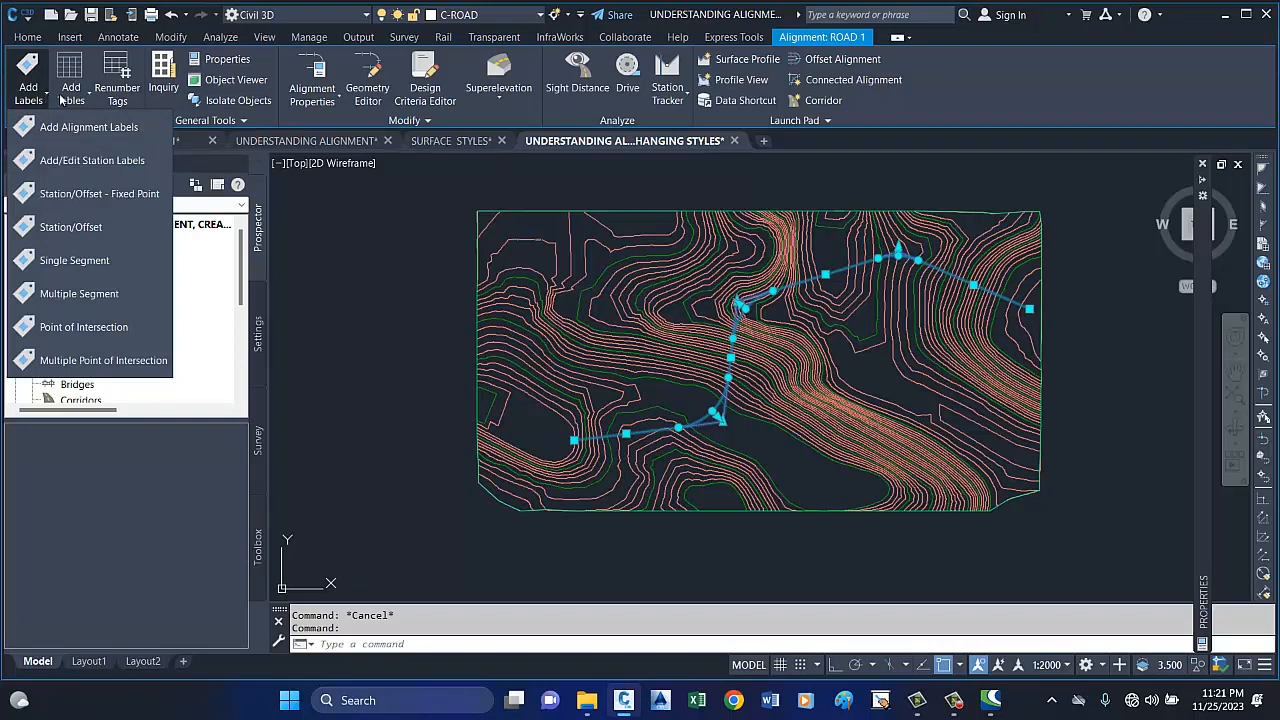
{"action": "left_click", "coordinate": [64, 99]}
{"action": "left_click", "coordinate": [70, 96]}
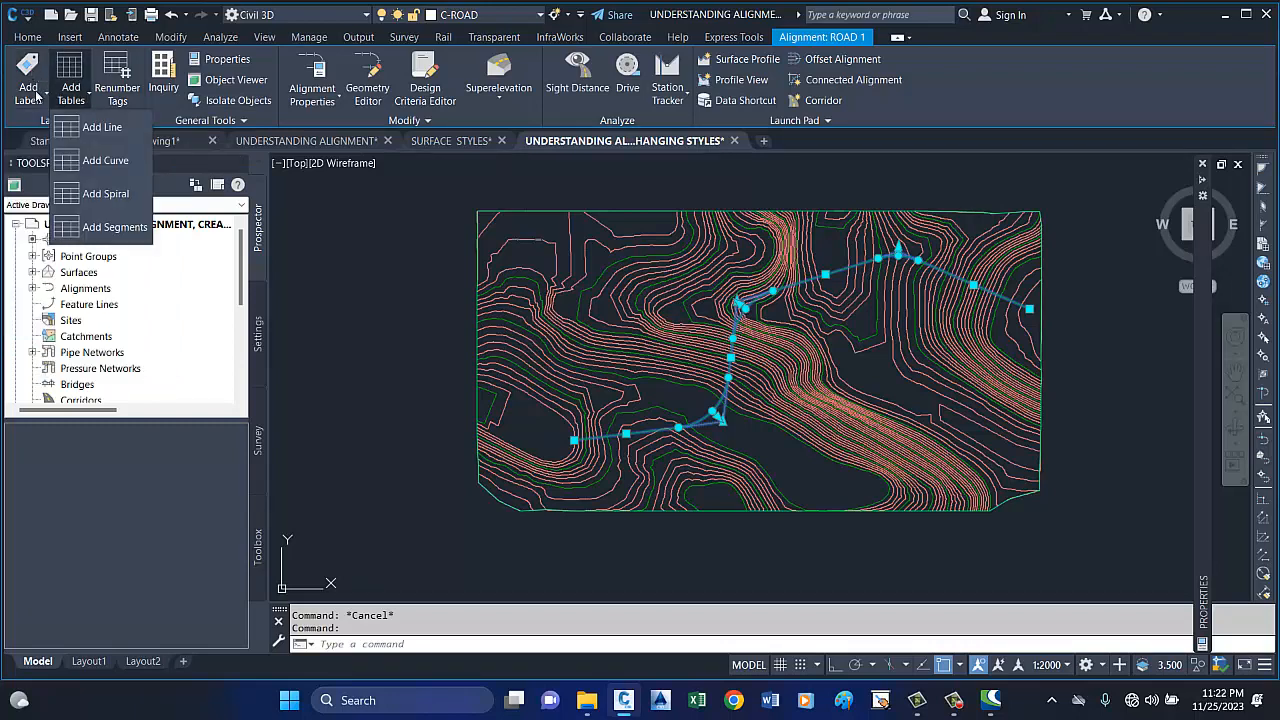
{"action": "left_click", "coordinate": [36, 95]}
{"action": "left_click", "coordinate": [44, 97]}
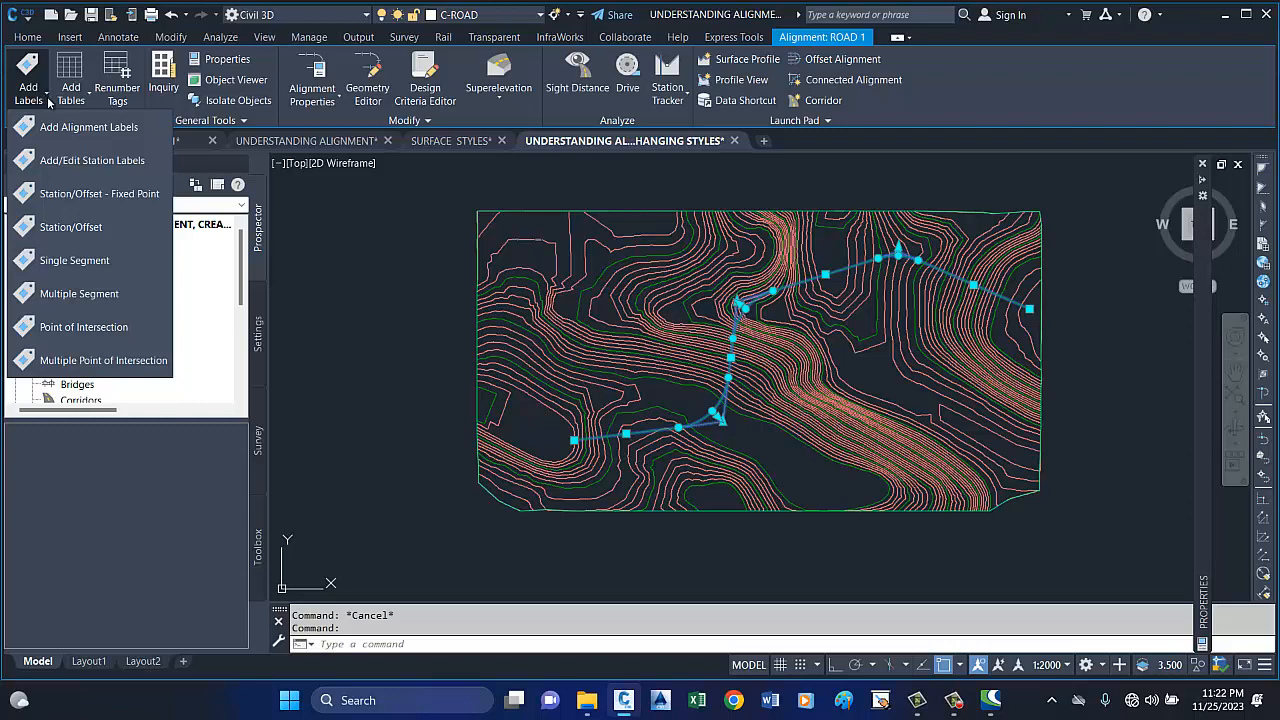
{"action": "left_click", "coordinate": [80, 162]}
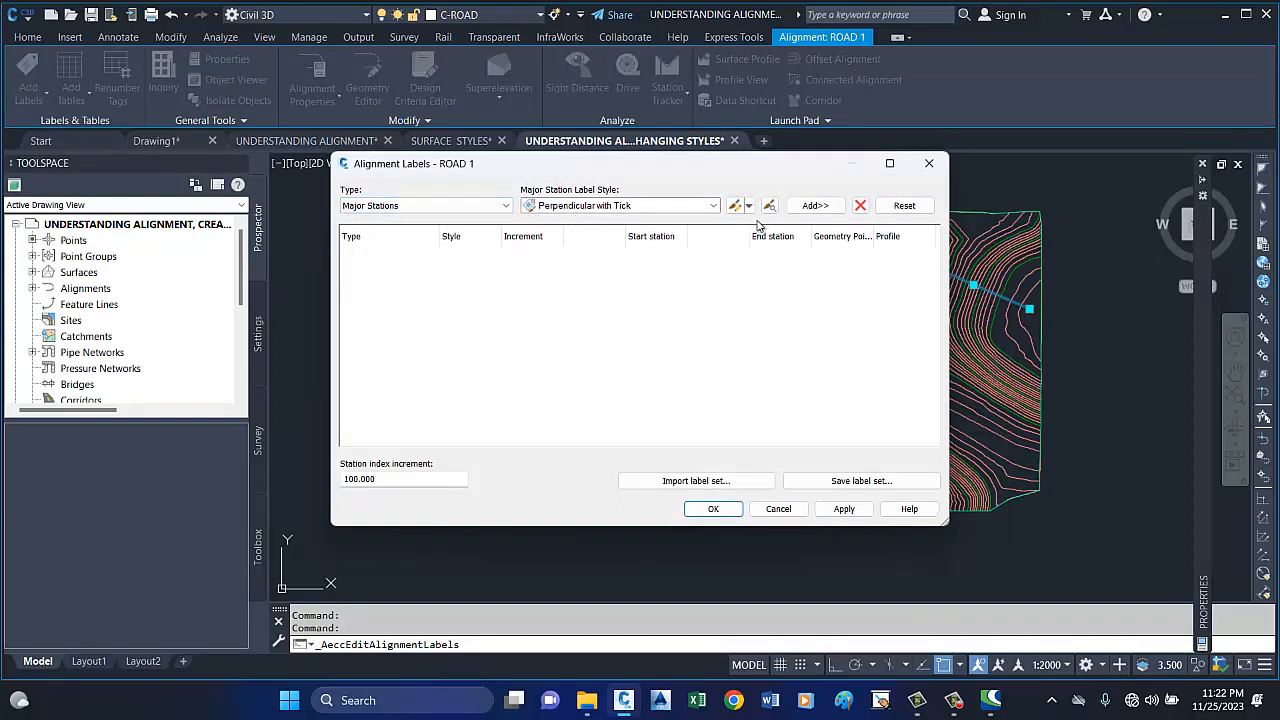
{"action": "left_click", "coordinate": [810, 207]}
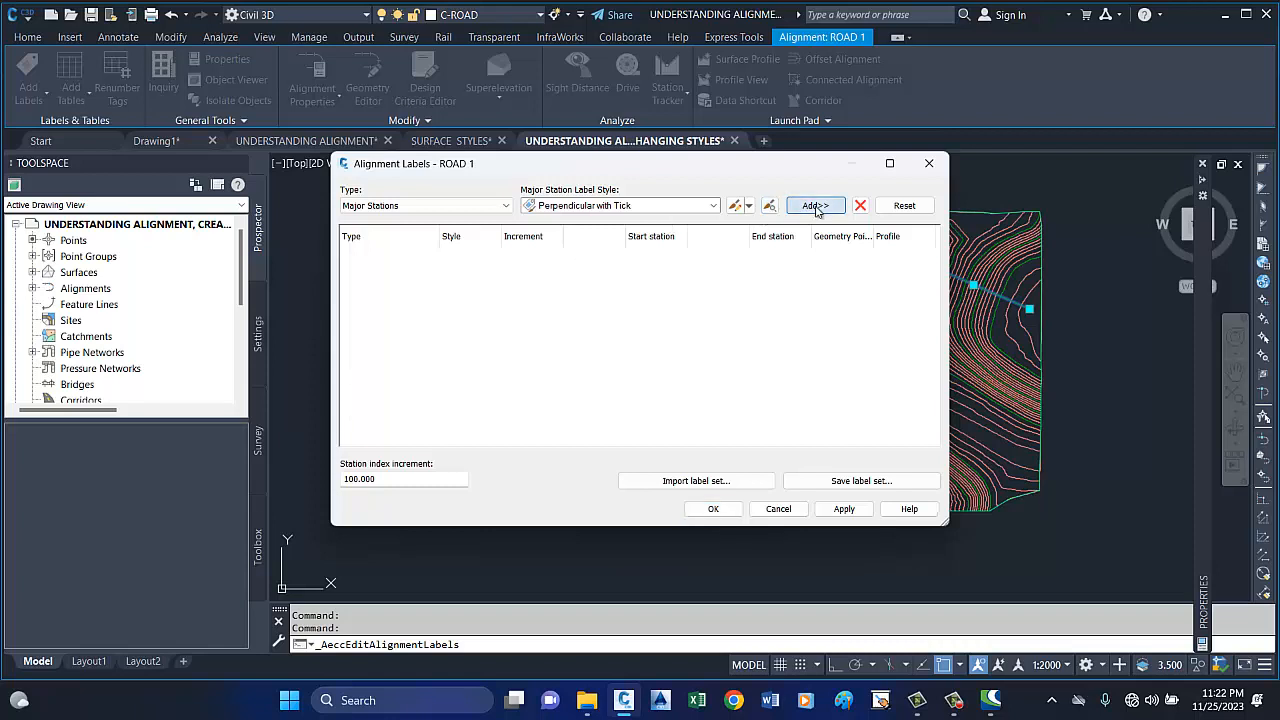
Add Geometry Points labels in the Perpendicular with Tick and Line style, with every geometry point labelled.
{"action": "left_click", "coordinate": [507, 206]}
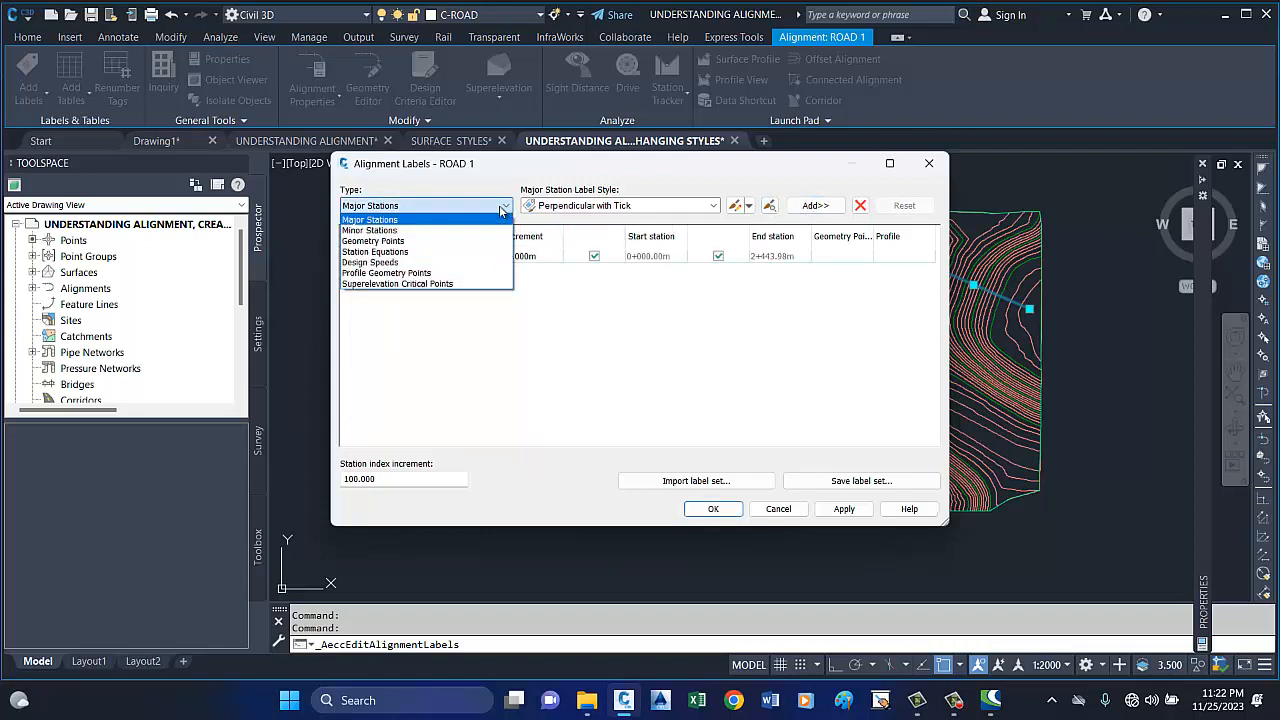
{"action": "left_click", "coordinate": [399, 245]}
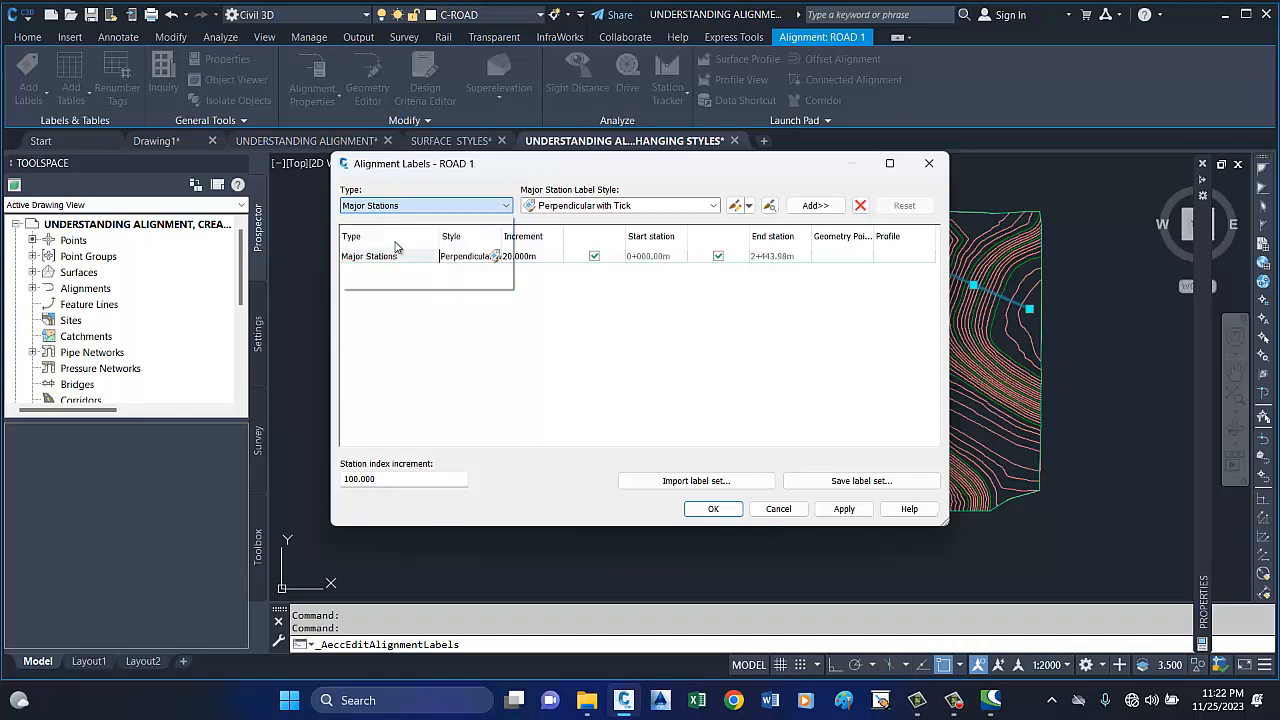
{"action": "left_click", "coordinate": [816, 205]}
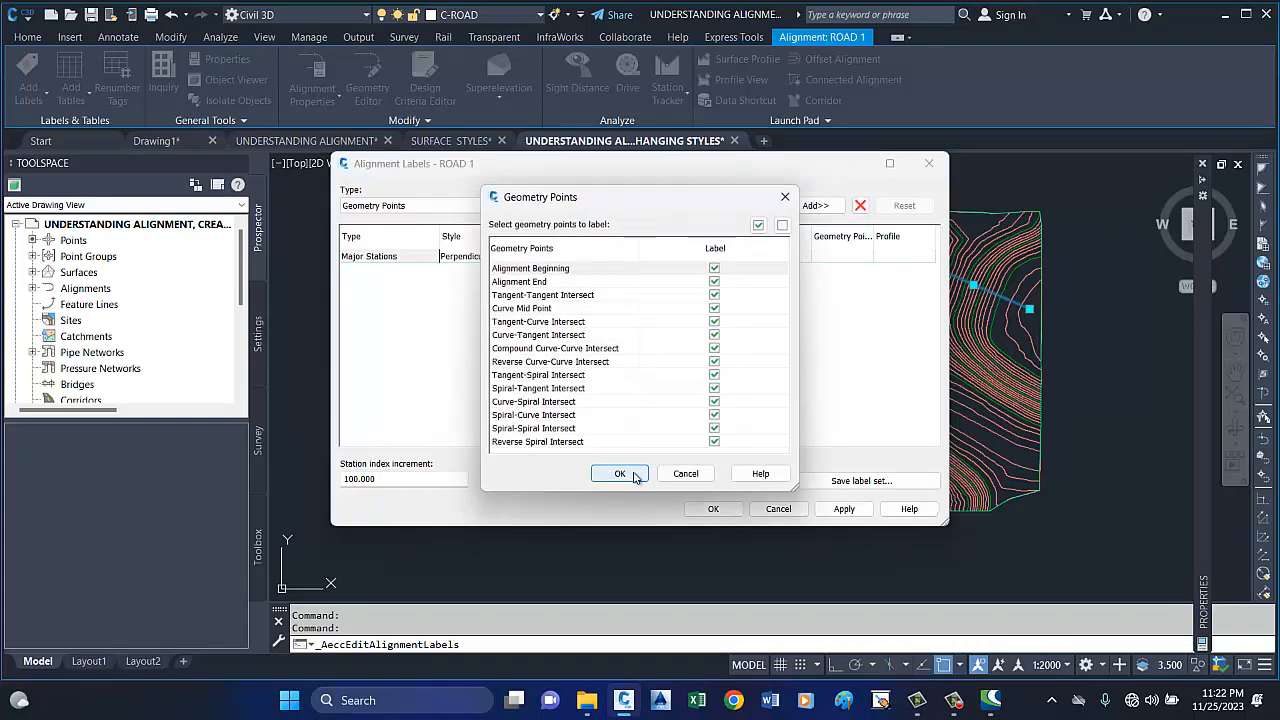
{"action": "left_click", "coordinate": [620, 474]}
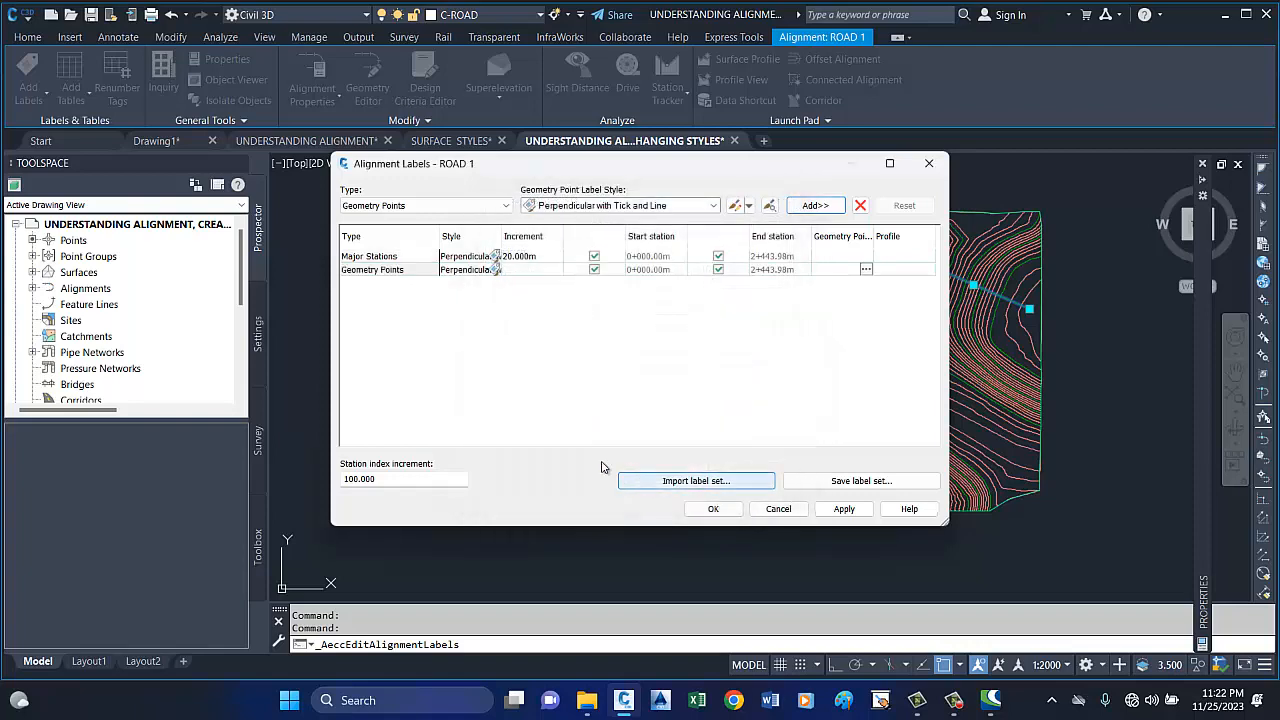
{"action": "left_click", "coordinate": [505, 205]}
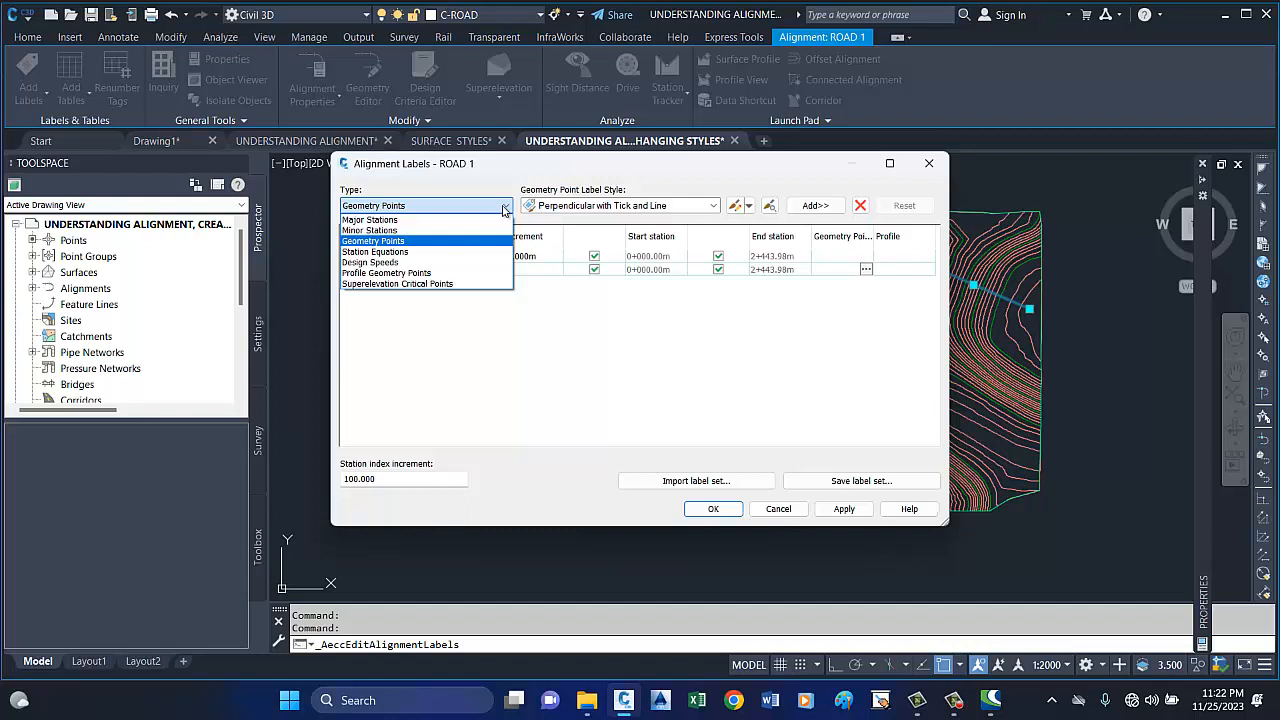
{"action": "left_click", "coordinate": [738, 352]}
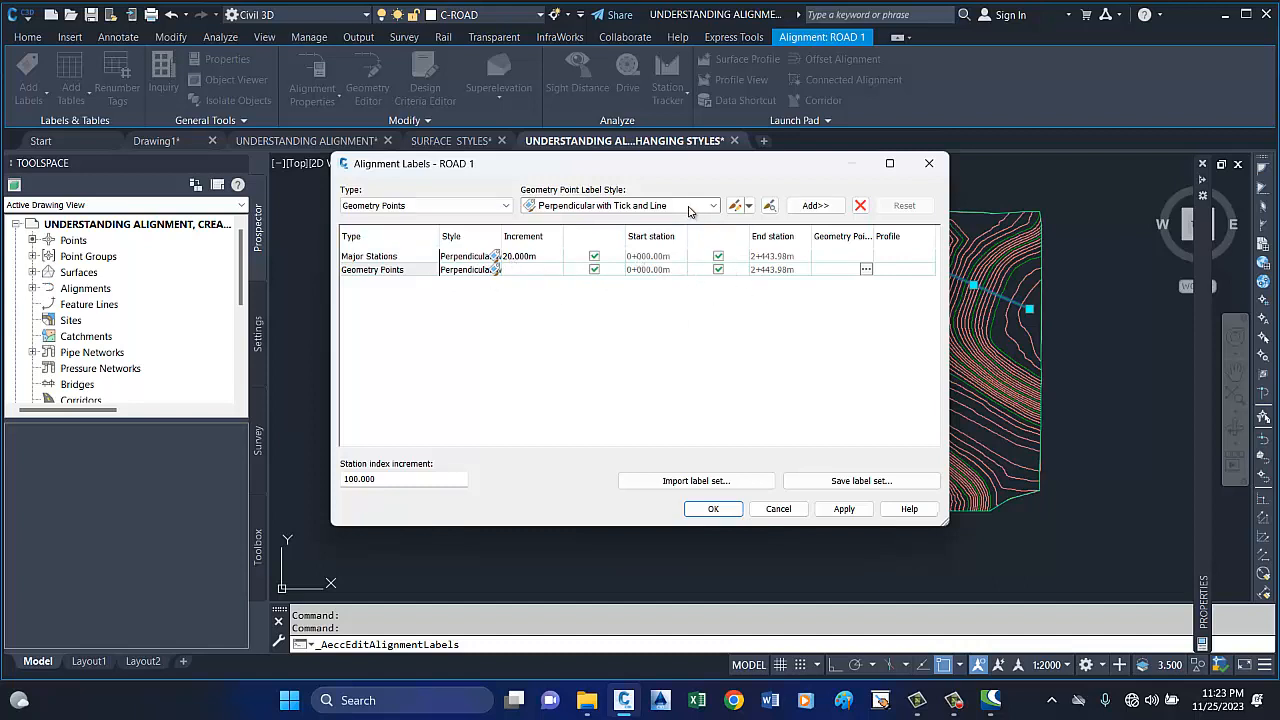
Save the current alignment labels as a label set named MY LABEL STYLE.
{"action": "left_click", "coordinate": [869, 488]}
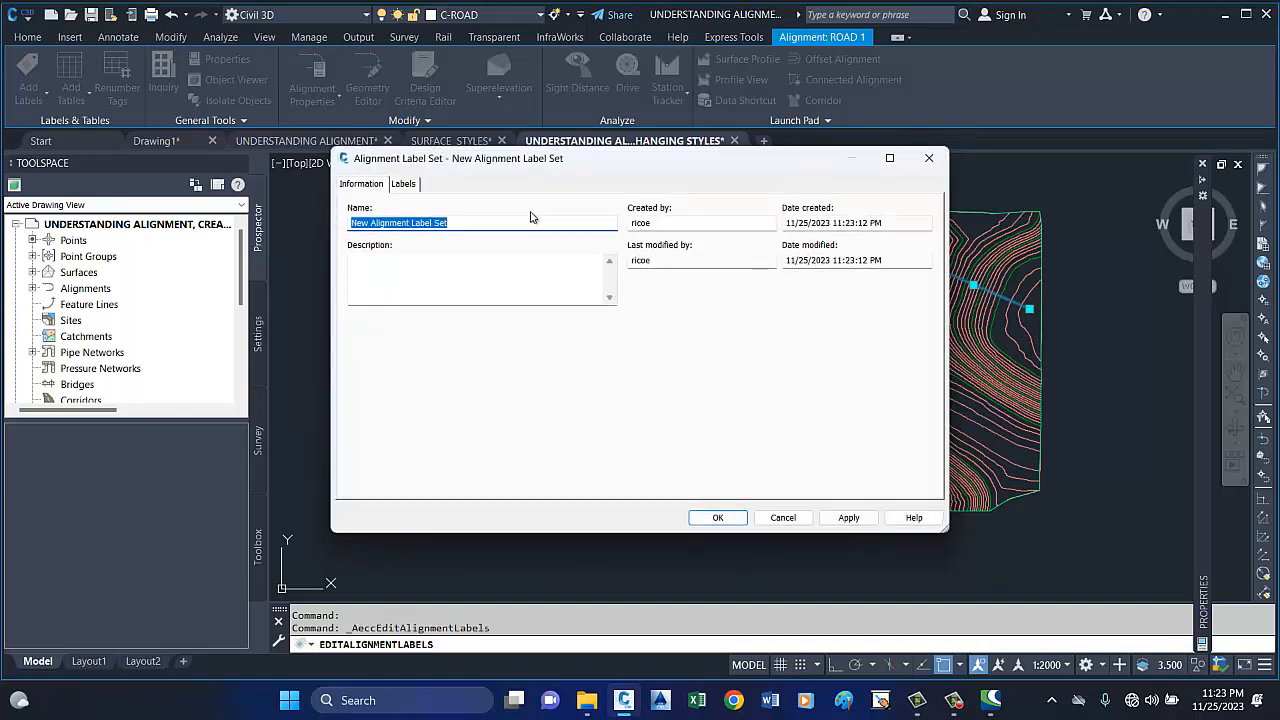
{"action": "type", "text": "MY LABEL STYLE"}
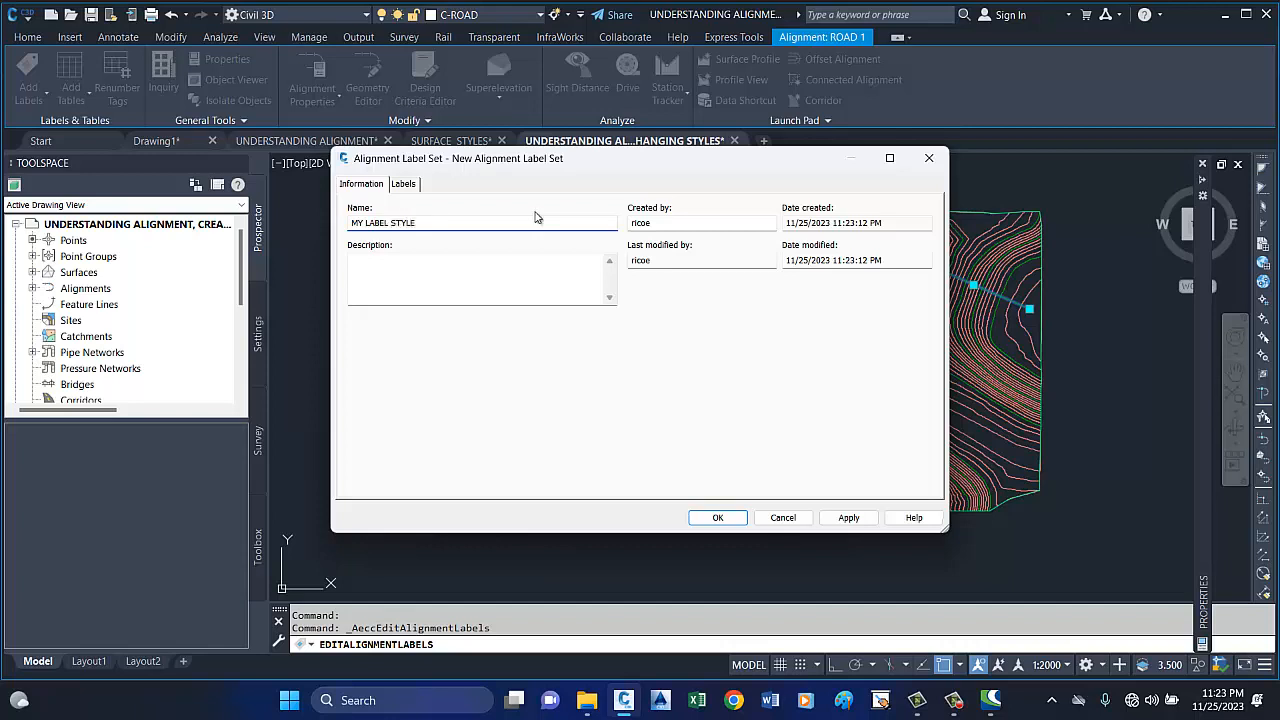
{"action": "left_click", "coordinate": [849, 517]}
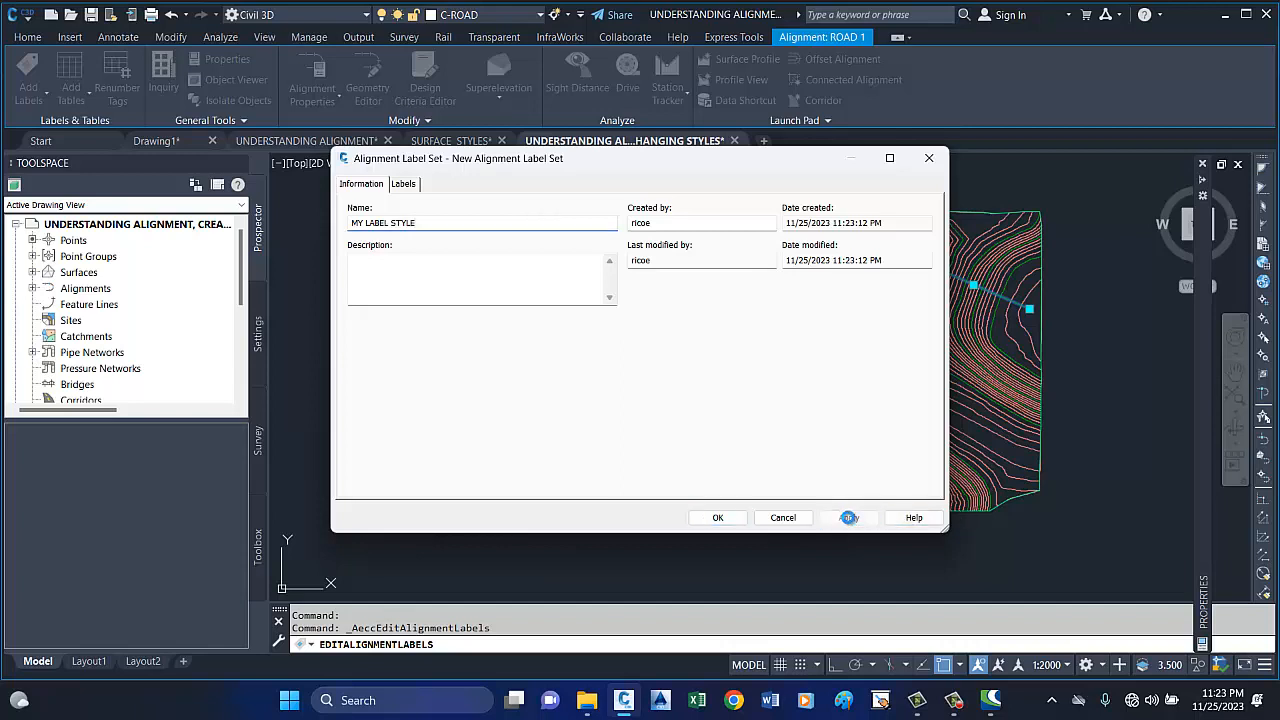
{"action": "left_click", "coordinate": [737, 524]}
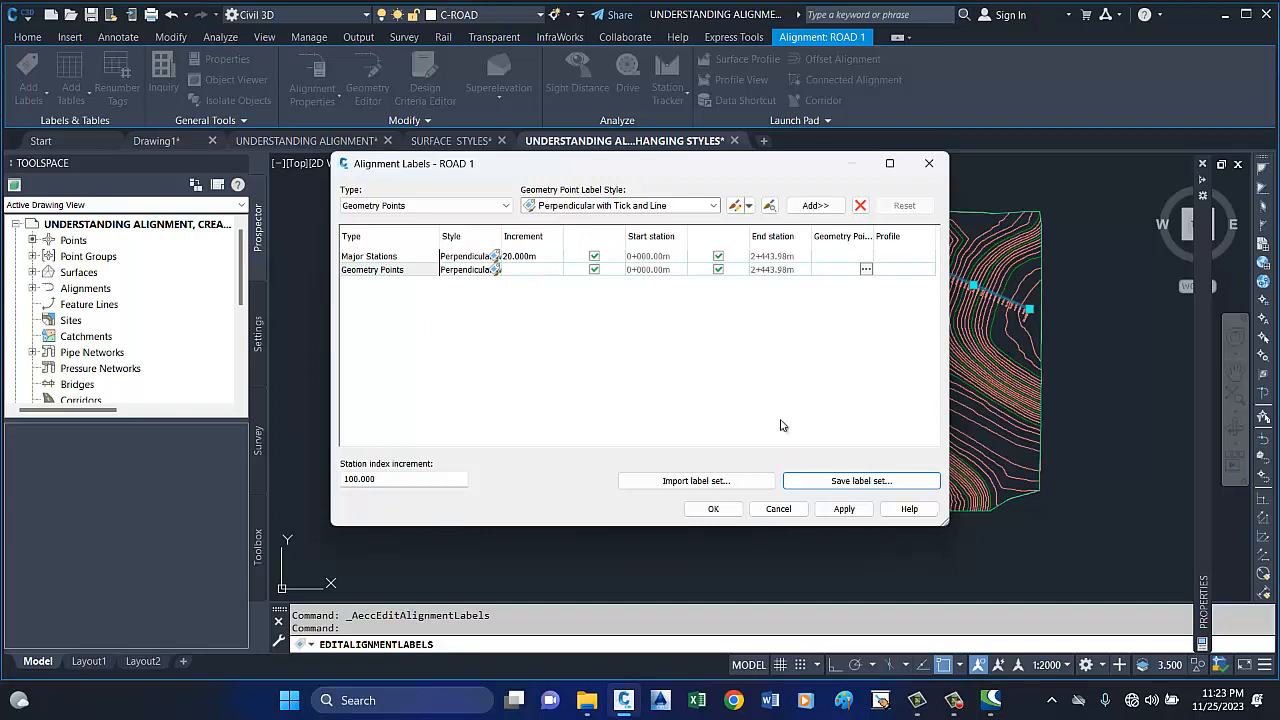
Import the MY LABEL STYLE label set and apply it to the ROAD 1 alignment.
{"action": "left_click", "coordinate": [699, 486]}
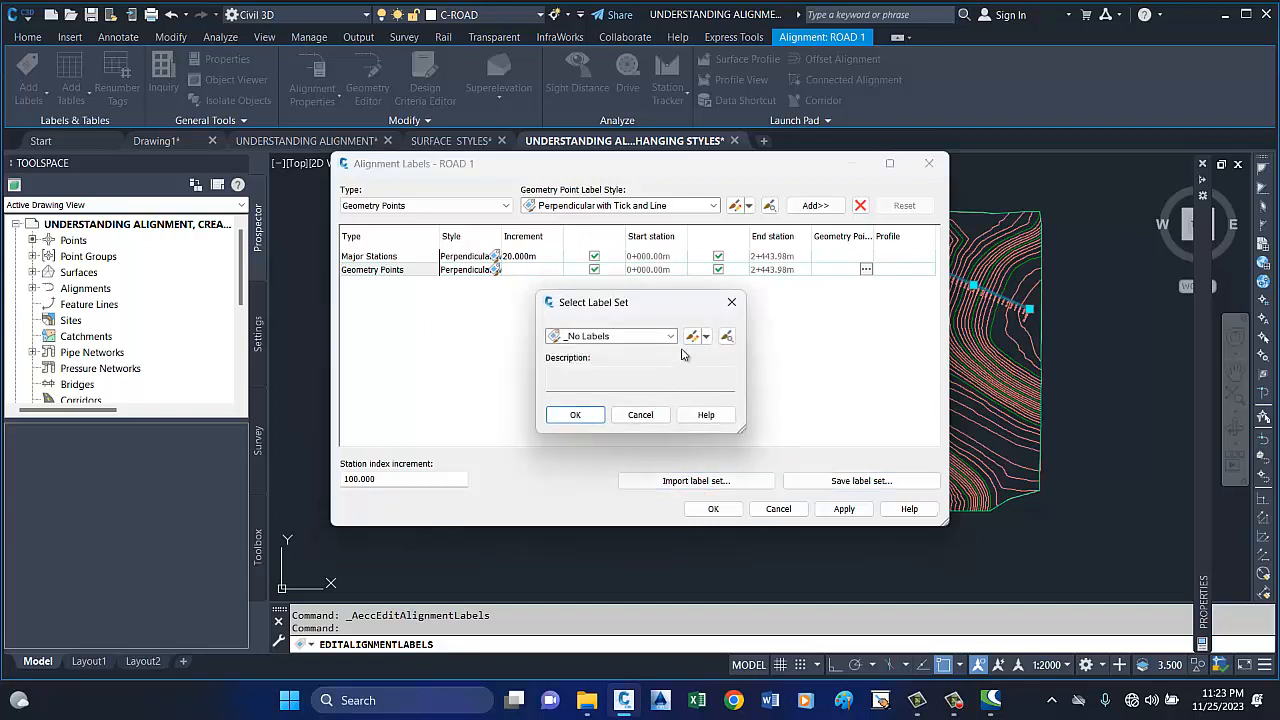
{"action": "left_click", "coordinate": [670, 337]}
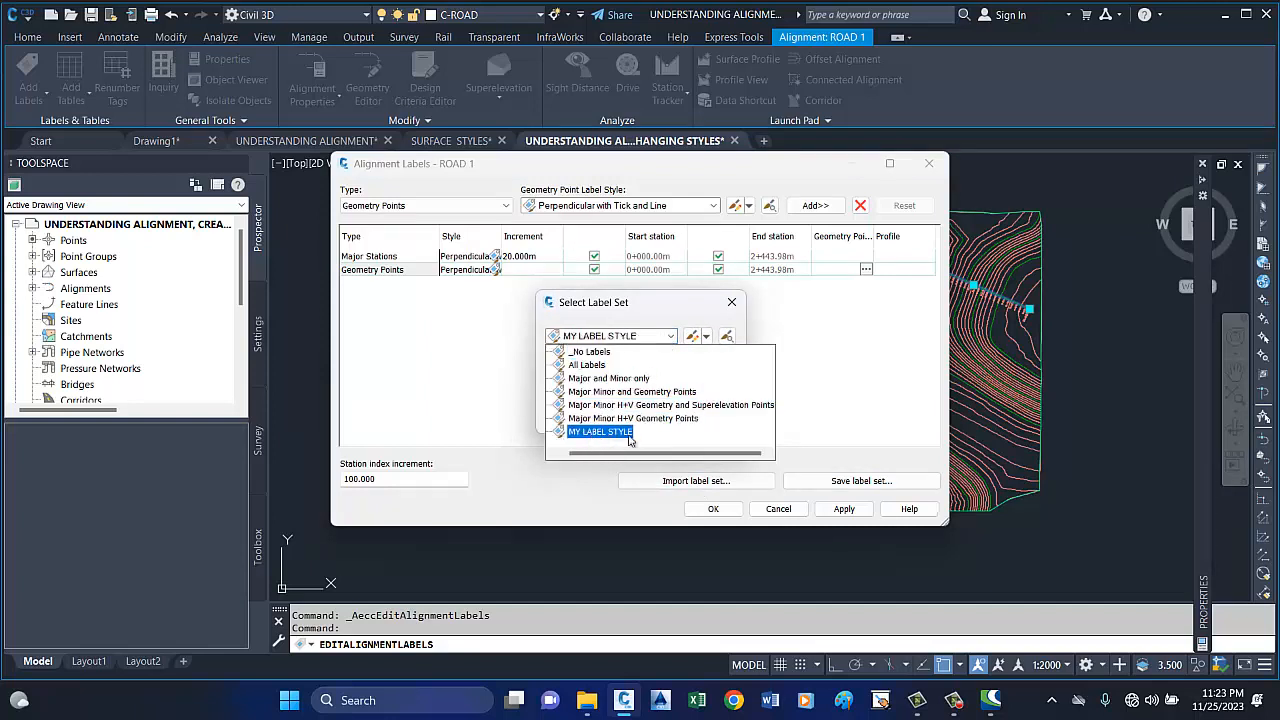
{"action": "left_click", "coordinate": [590, 352]}
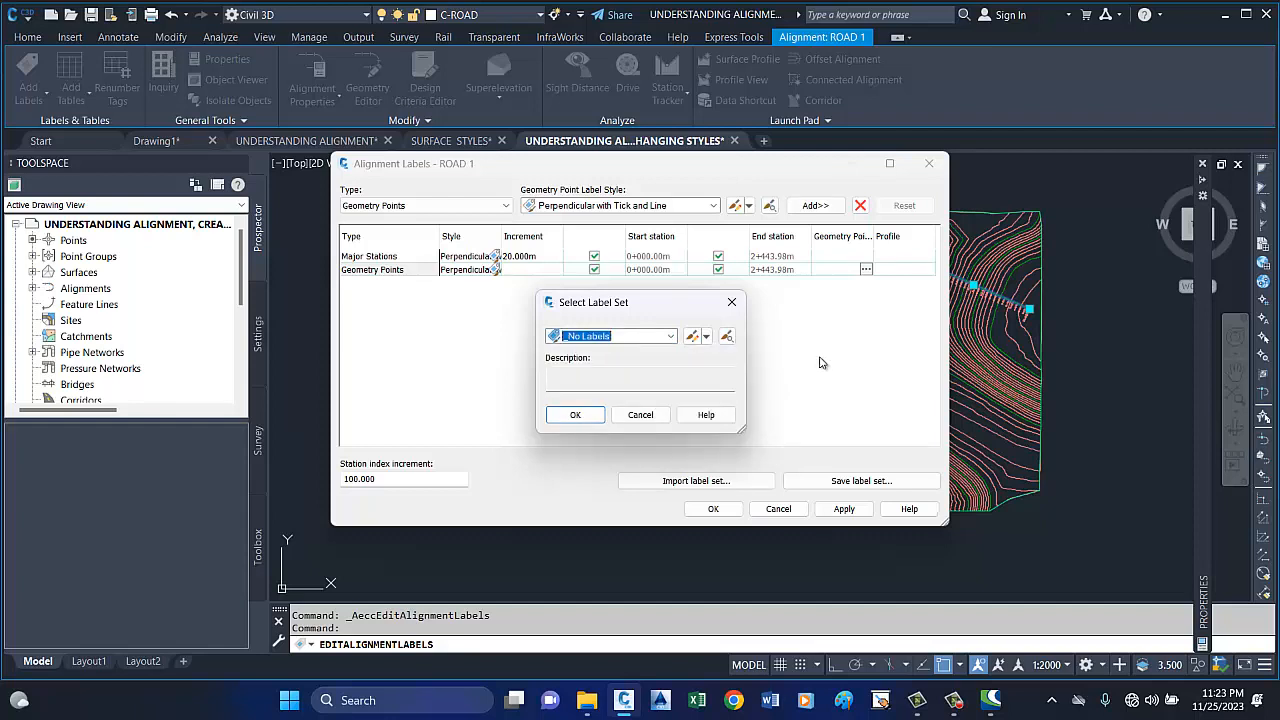
{"action": "left_click", "coordinate": [670, 336]}
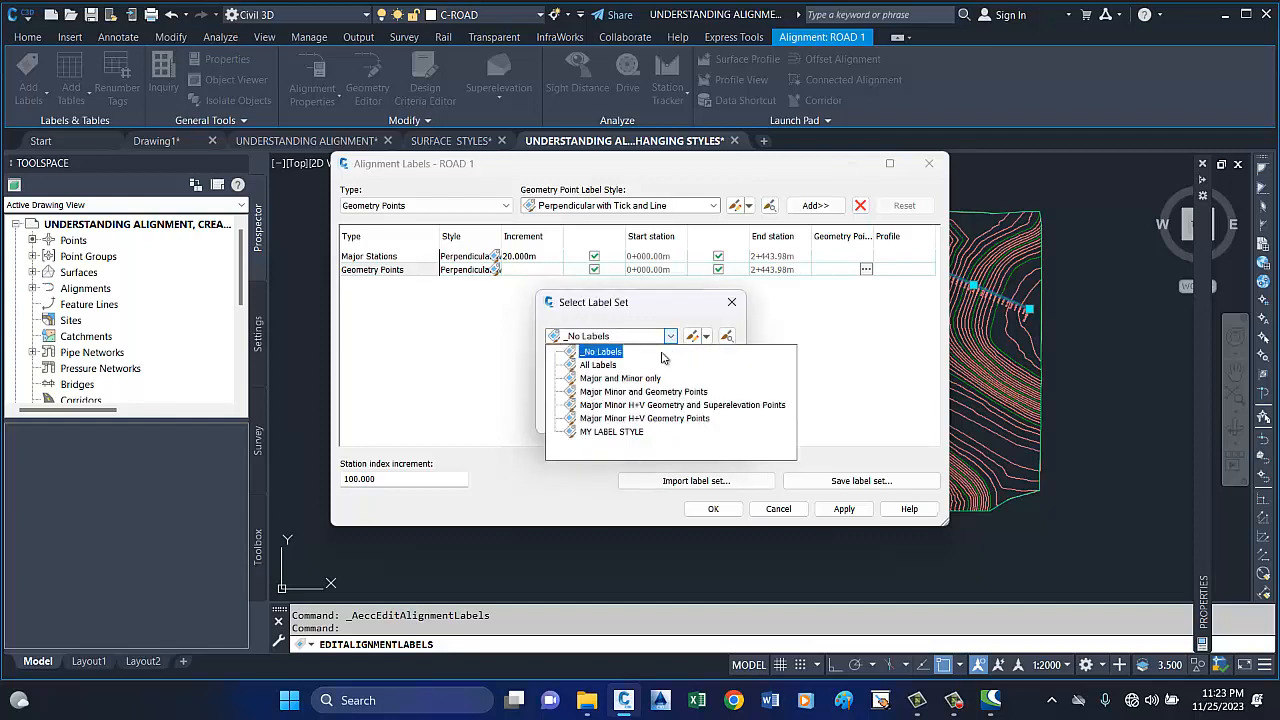
{"action": "left_click", "coordinate": [633, 432]}
{"action": "left_click", "coordinate": [574, 414]}
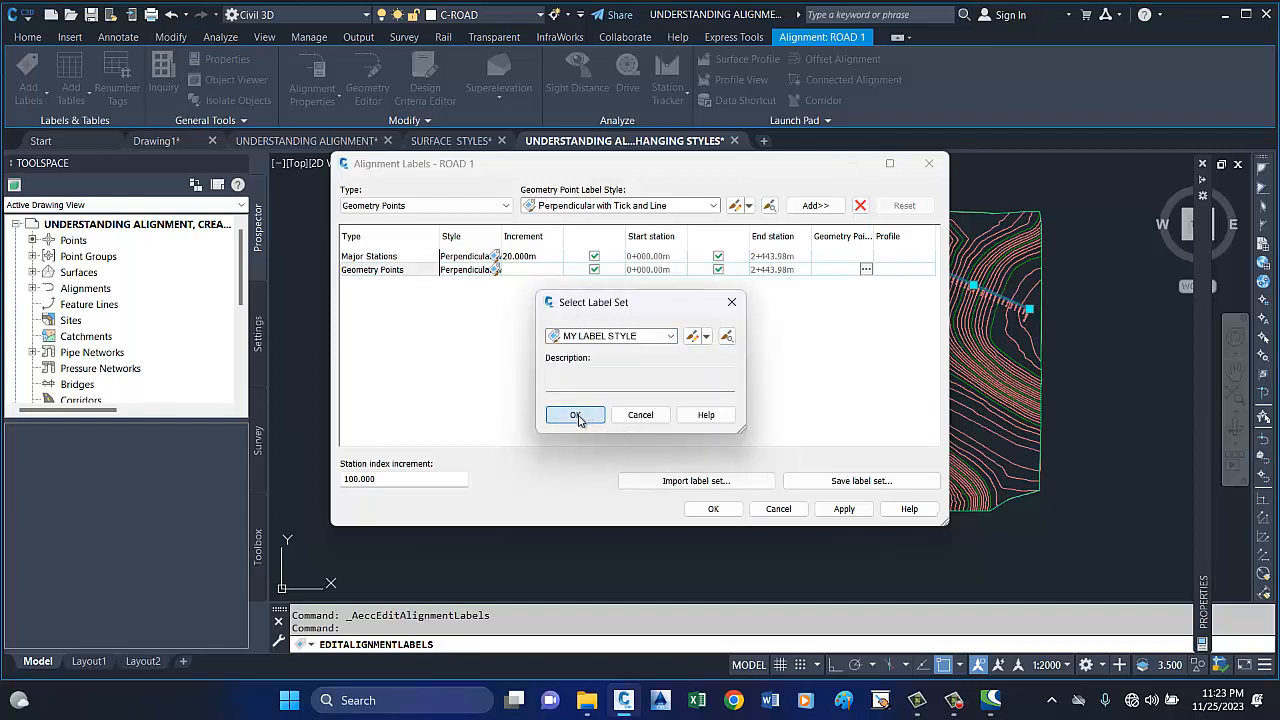
{"action": "left_click", "coordinate": [714, 510]}
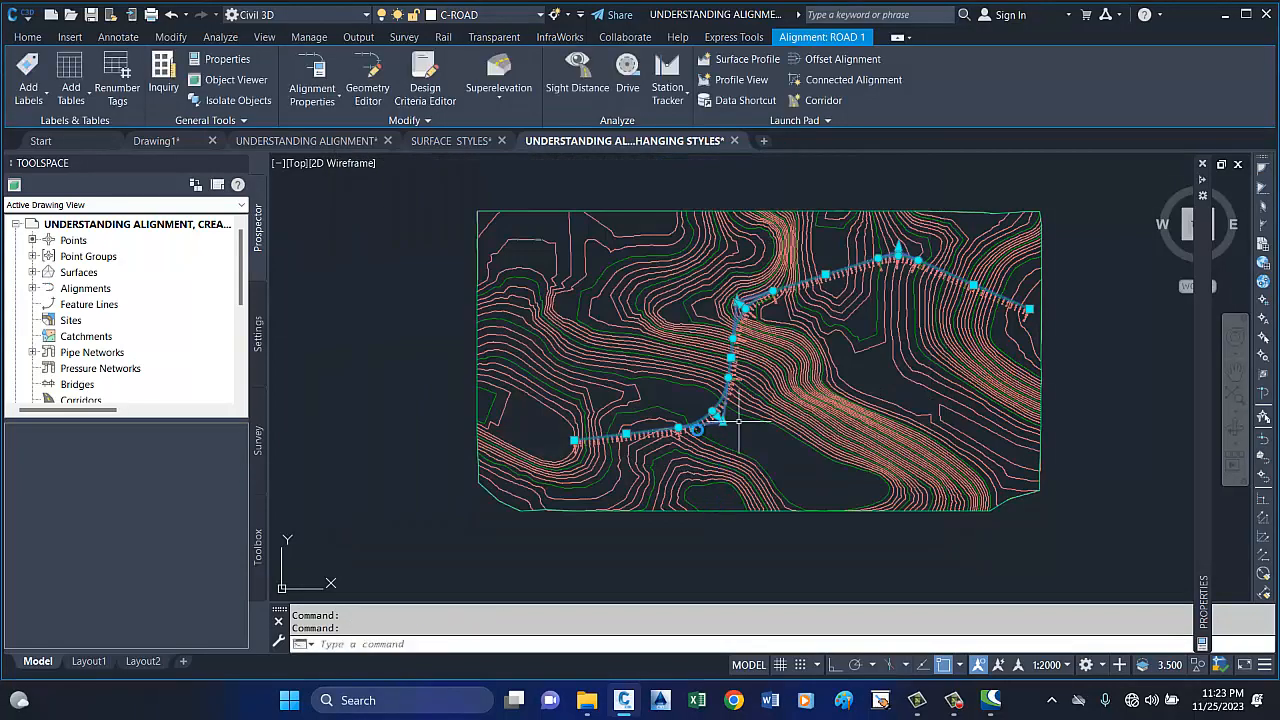
Examine the station and geometry point labels around the last curve of ROAD 1.
{"action": "scroll", "coordinate": [692, 426], "scroll_direction": "up", "scroll_amount": 3}
{"action": "scroll", "coordinate": [692, 426], "scroll_direction": "up", "scroll_amount": 3}
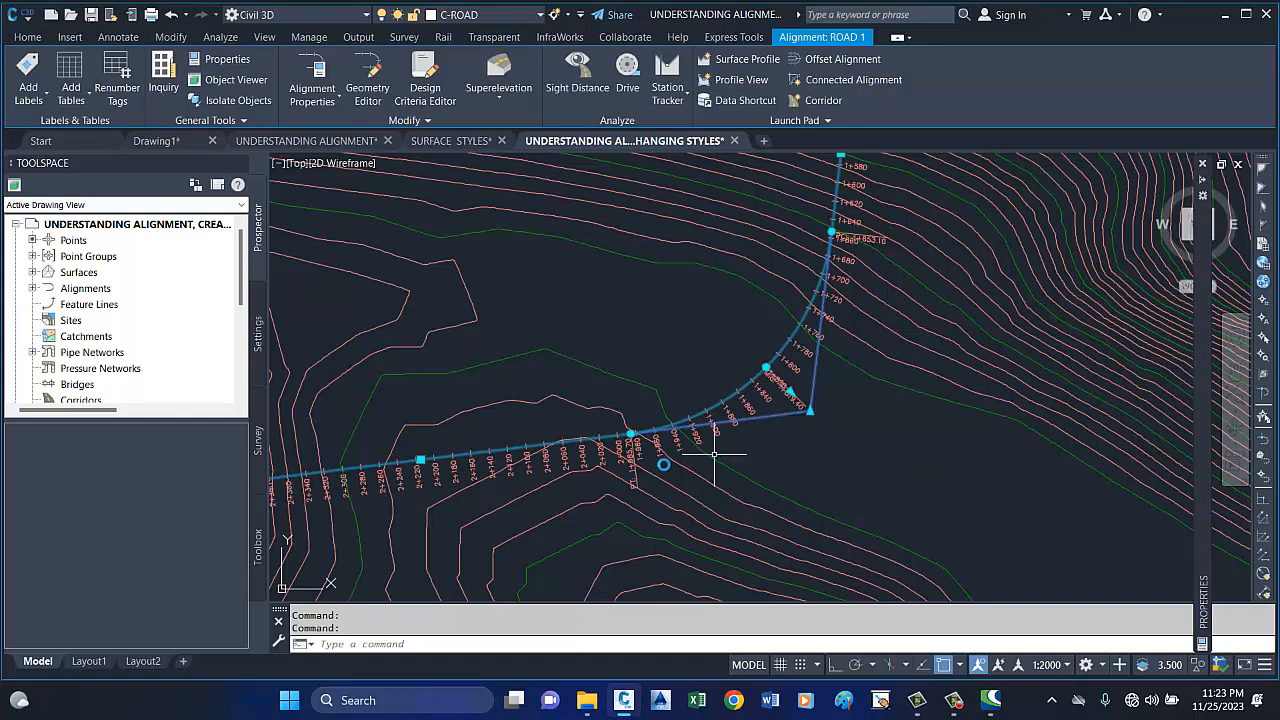
{"action": "scroll", "coordinate": [631, 481], "scroll_direction": "up", "scroll_amount": 4}
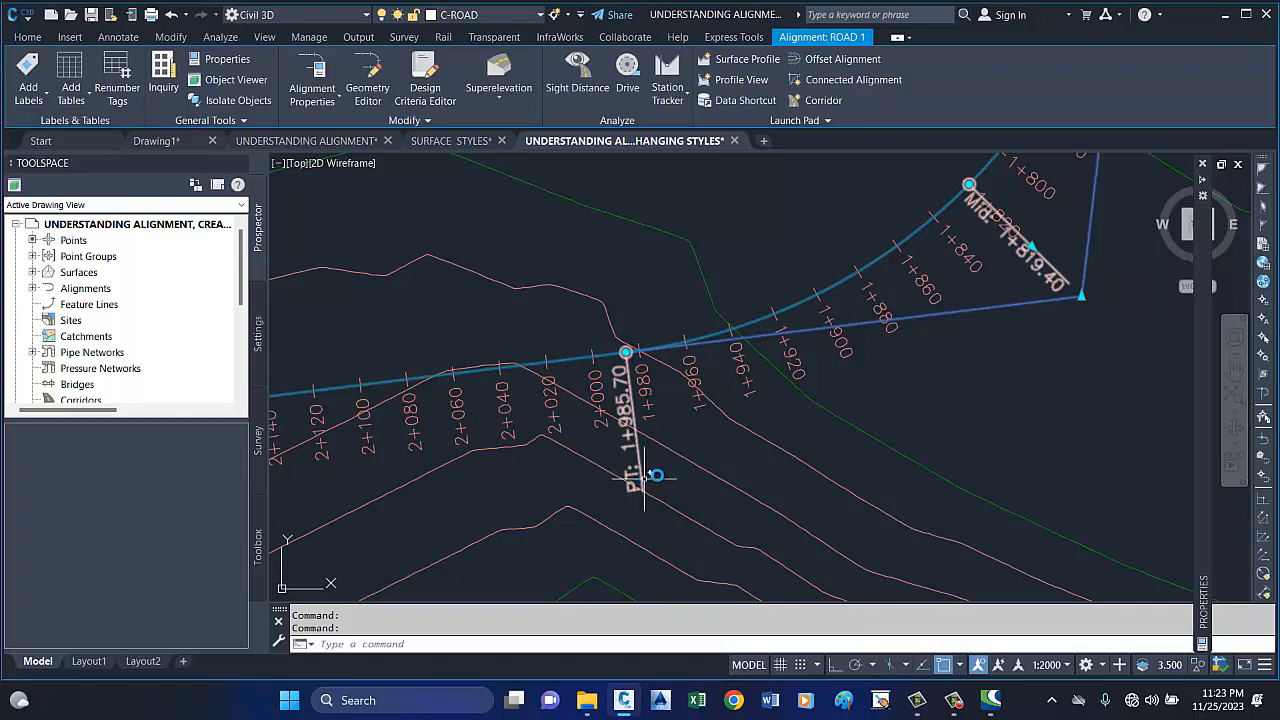
{"action": "scroll", "coordinate": [652, 476], "scroll_direction": "down", "scroll_amount": 2}
{"action": "scroll", "coordinate": [943, 451], "scroll_direction": "down", "scroll_amount": 1}
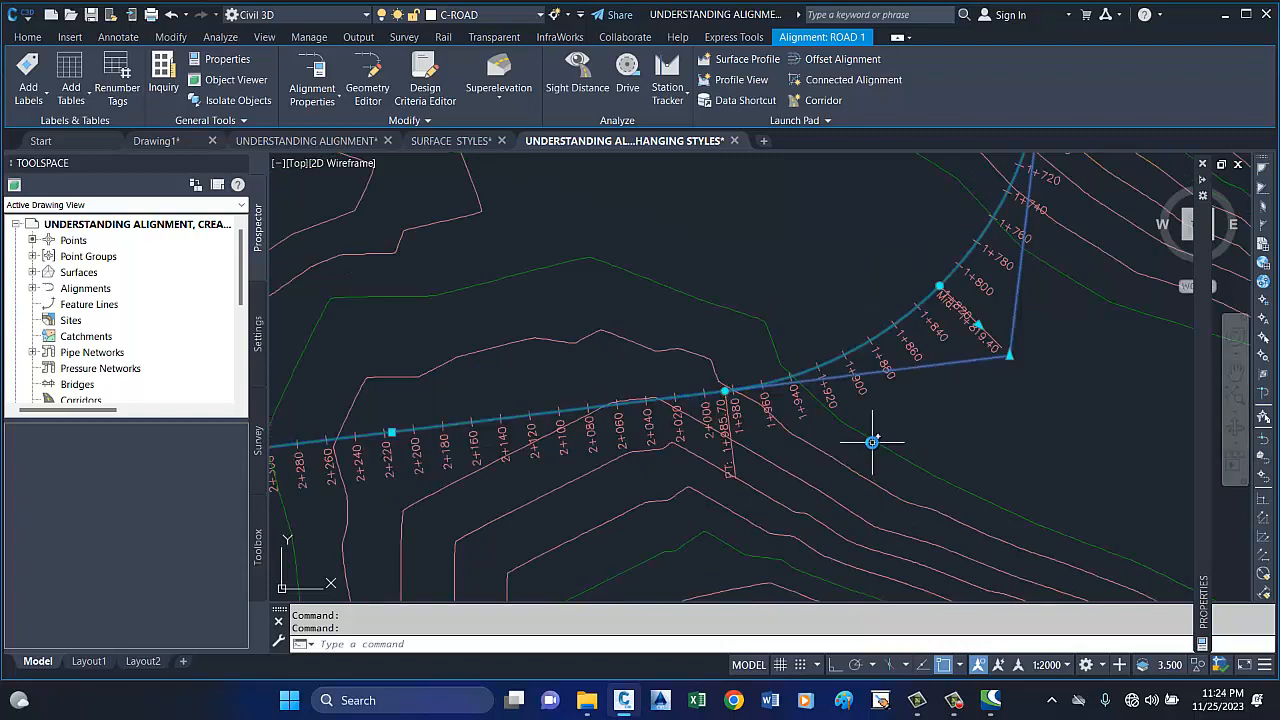
{"action": "scroll", "coordinate": [872, 441], "scroll_direction": "down", "scroll_amount": 2}
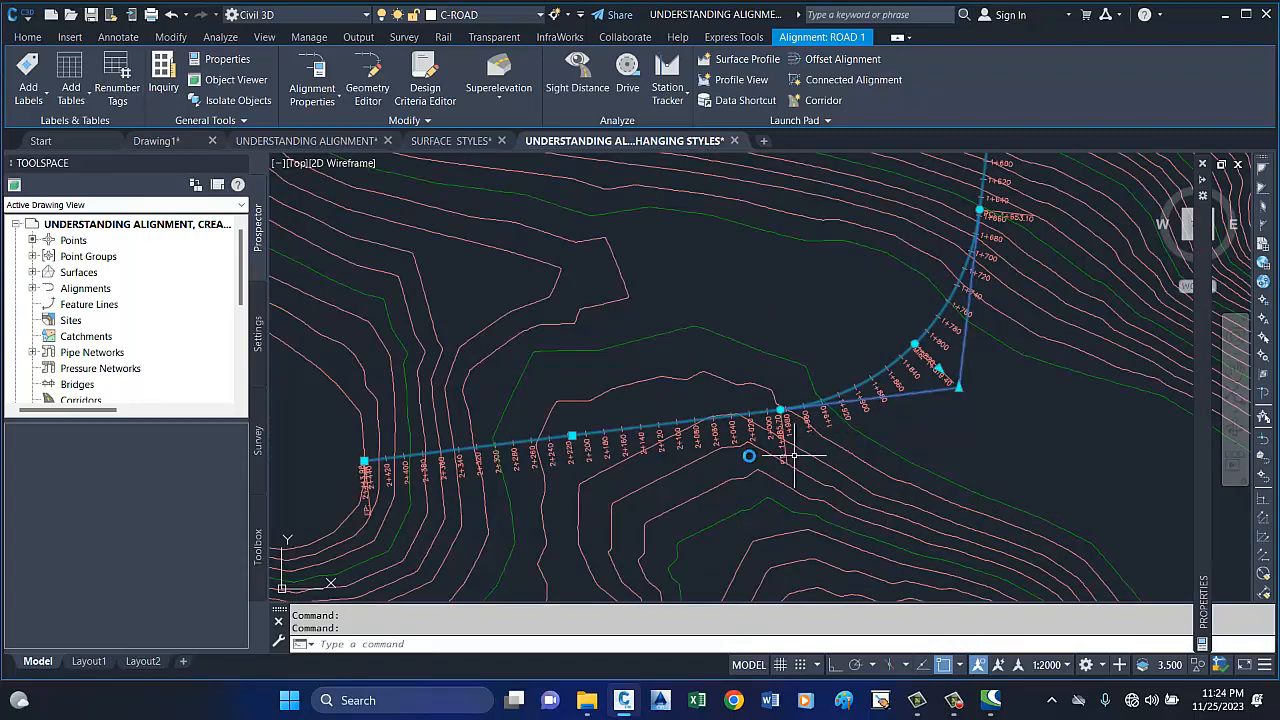
Flip the geometry point labels at ROAD 1's end point and three curves to the opposite side, leaving the alignment itself out of the selection.
{"action": "left_click", "coordinate": [369, 505]}
{"action": "left_click", "coordinate": [784, 450]}
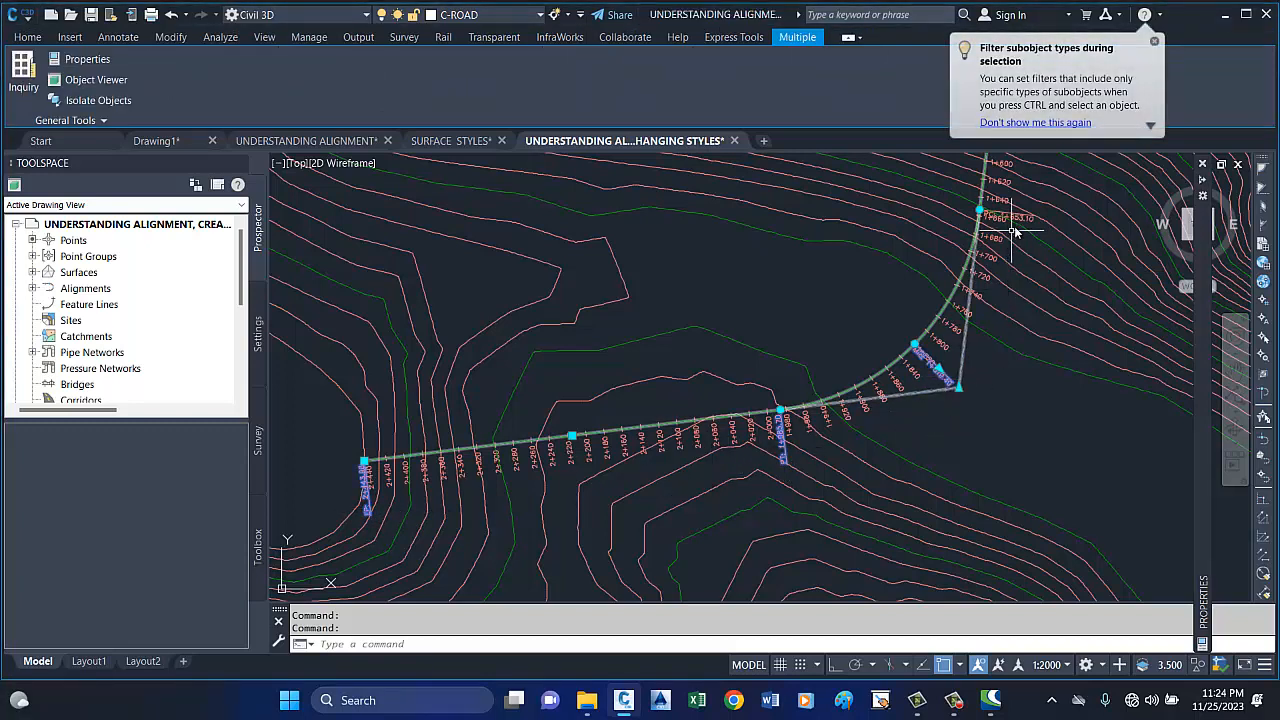
{"action": "scroll", "coordinate": [852, 419], "scroll_direction": "down", "scroll_amount": 5}
{"action": "scroll", "coordinate": [884, 376], "scroll_direction": "up", "scroll_amount": 5}
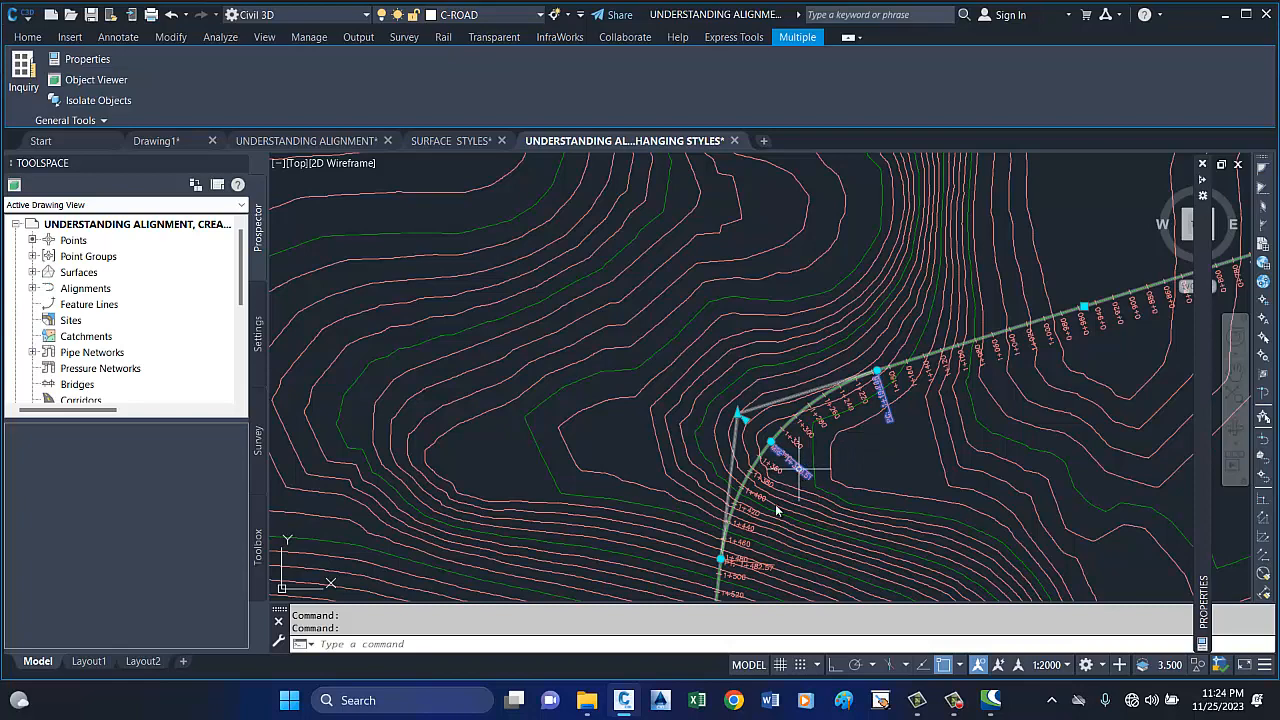
{"action": "scroll", "coordinate": [760, 567], "scroll_direction": "down", "scroll_amount": 4}
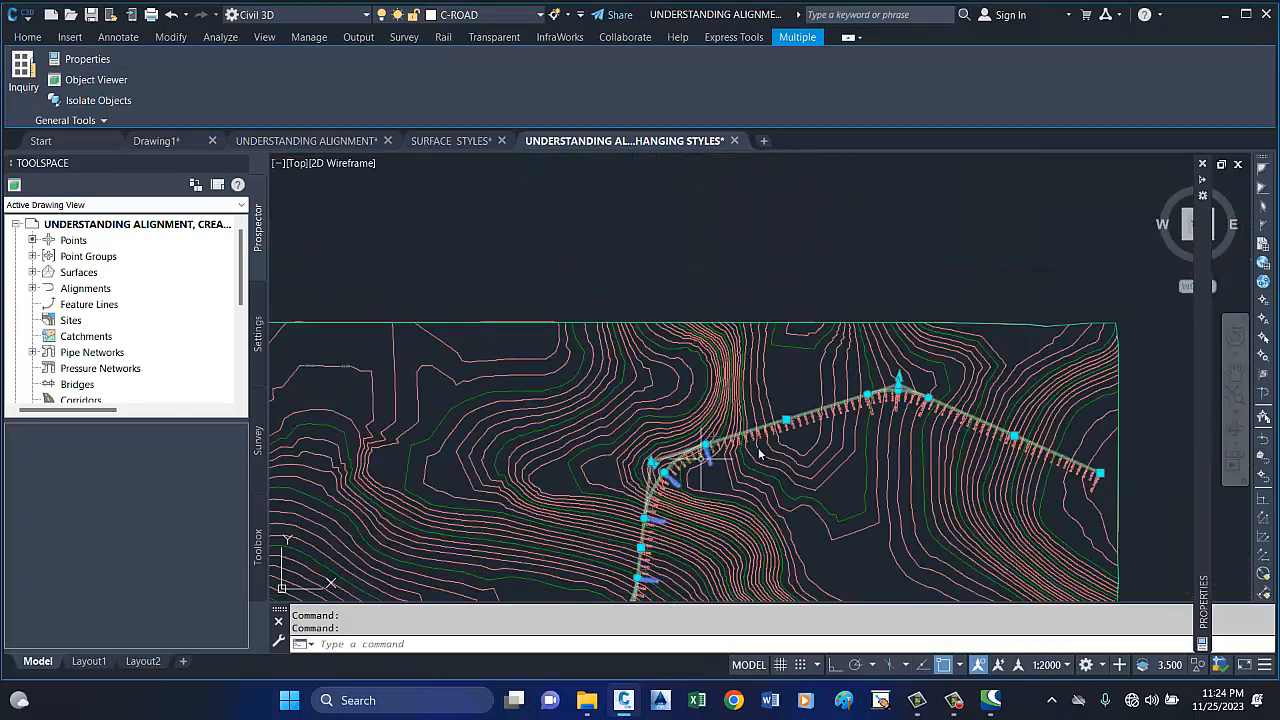
{"action": "scroll", "coordinate": [816, 451], "scroll_direction": "down", "scroll_amount": 1}
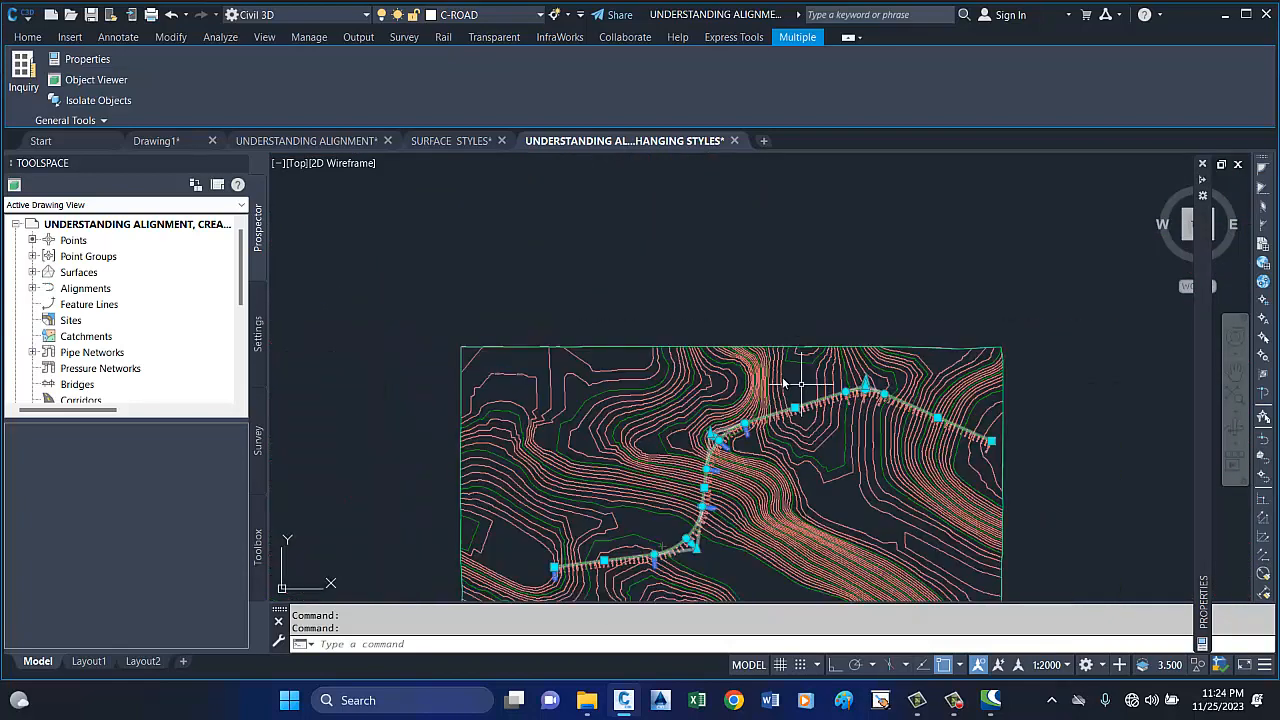
{"action": "scroll", "coordinate": [873, 447], "scroll_direction": "up", "scroll_amount": 5}
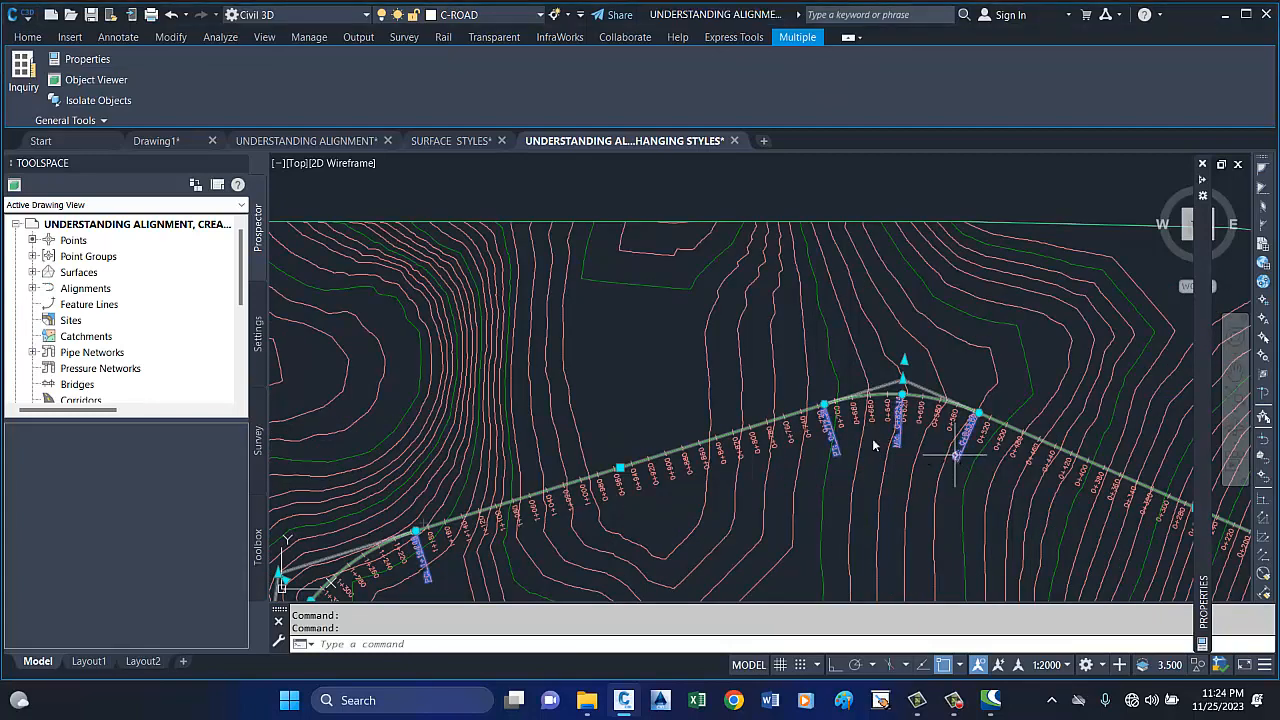
{"action": "scroll", "coordinate": [873, 447], "scroll_direction": "up", "scroll_amount": 4}
{"action": "scroll", "coordinate": [790, 460], "scroll_direction": "down", "scroll_amount": 3}
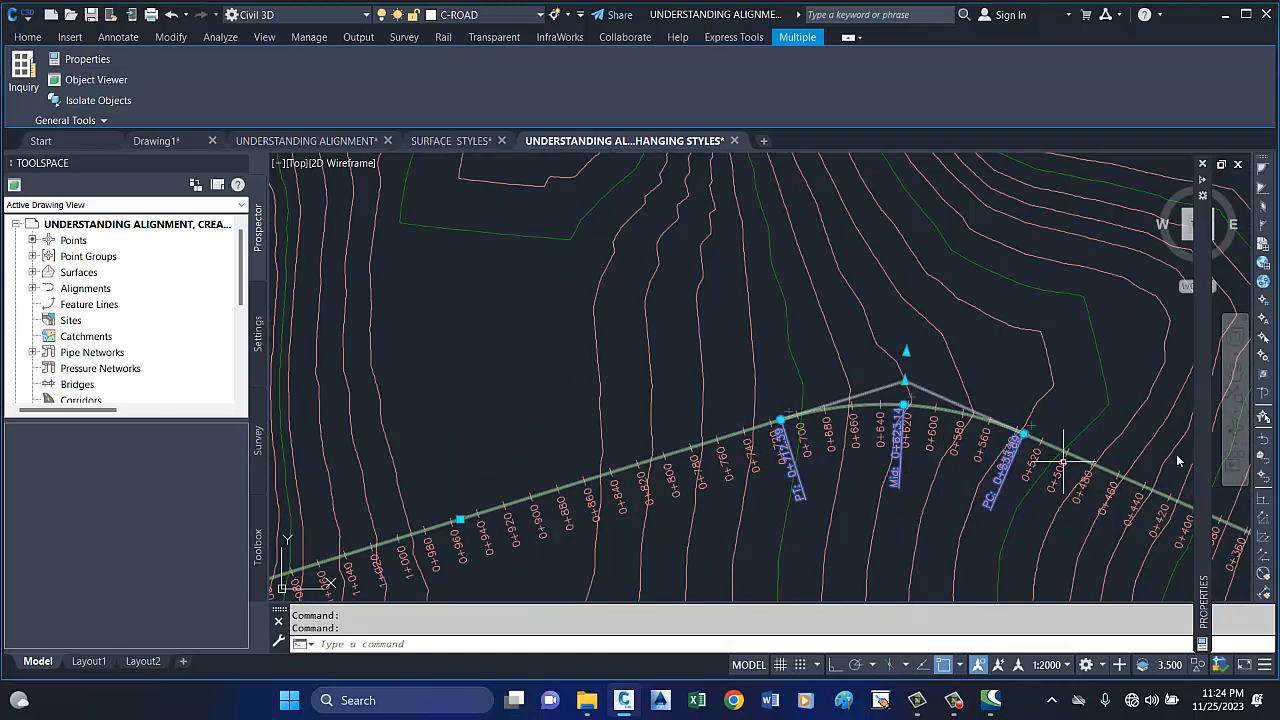
{"action": "scroll", "coordinate": [985, 447], "scroll_direction": "down", "scroll_amount": 3}
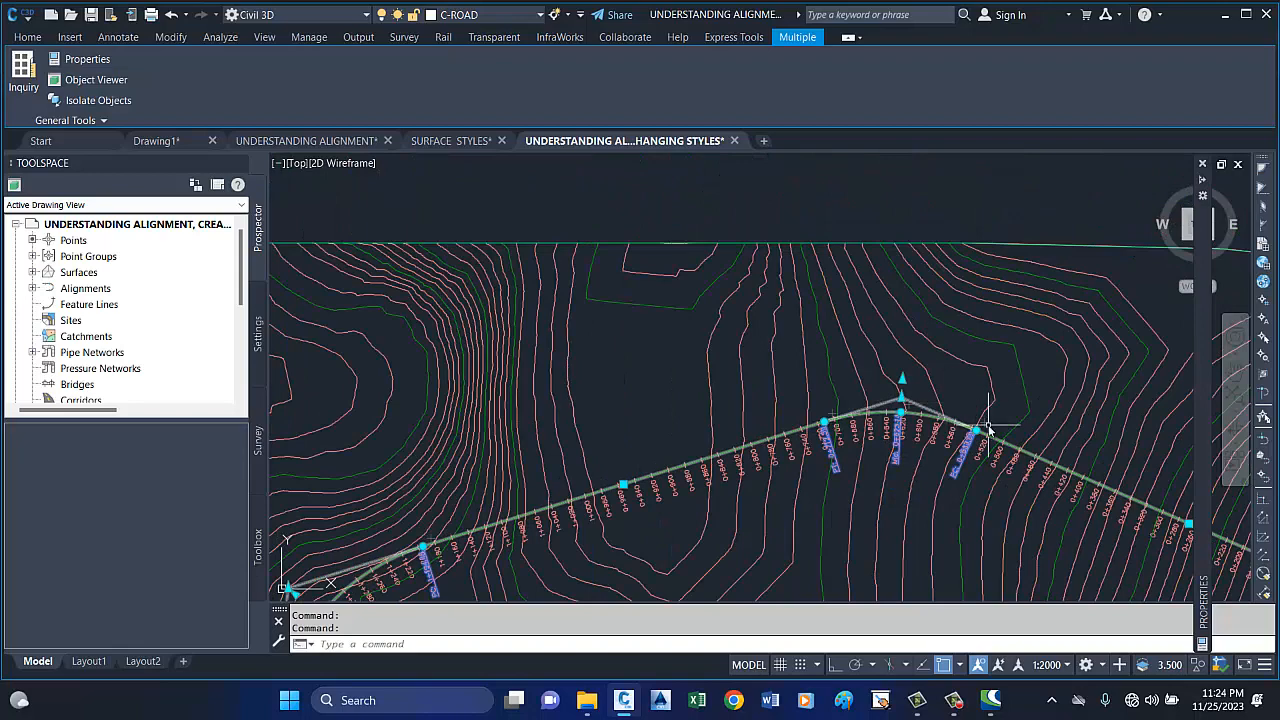
{"action": "scroll", "coordinate": [785, 395], "scroll_direction": "down", "scroll_amount": 2}
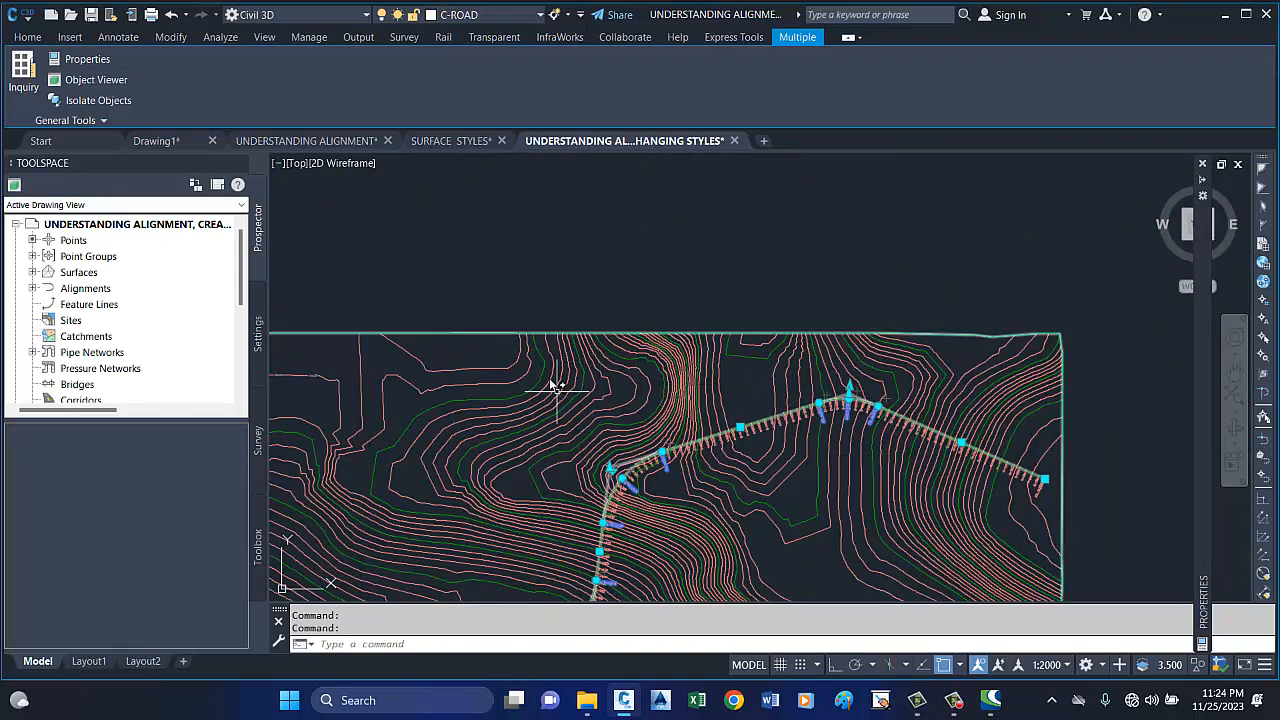
{"action": "scroll", "coordinate": [918, 342], "scroll_direction": "down", "scroll_amount": 2}
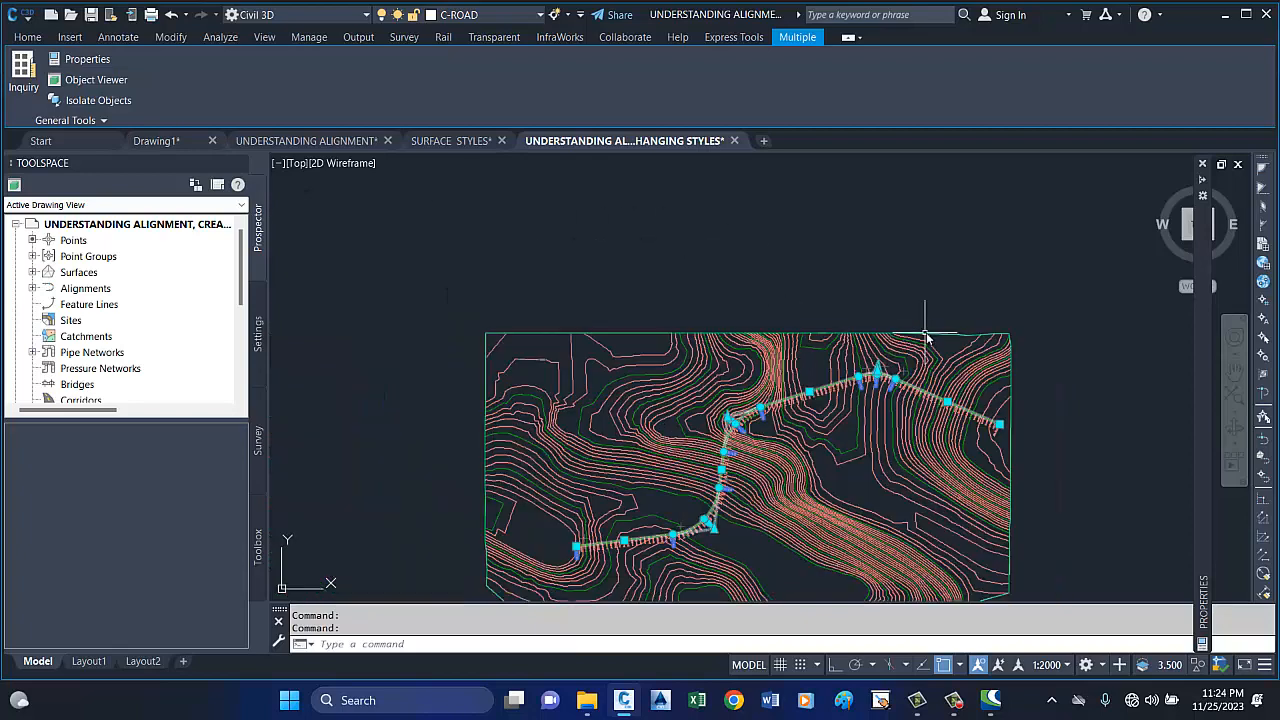
{"action": "scroll", "coordinate": [688, 548], "scroll_direction": "up", "scroll_amount": 5}
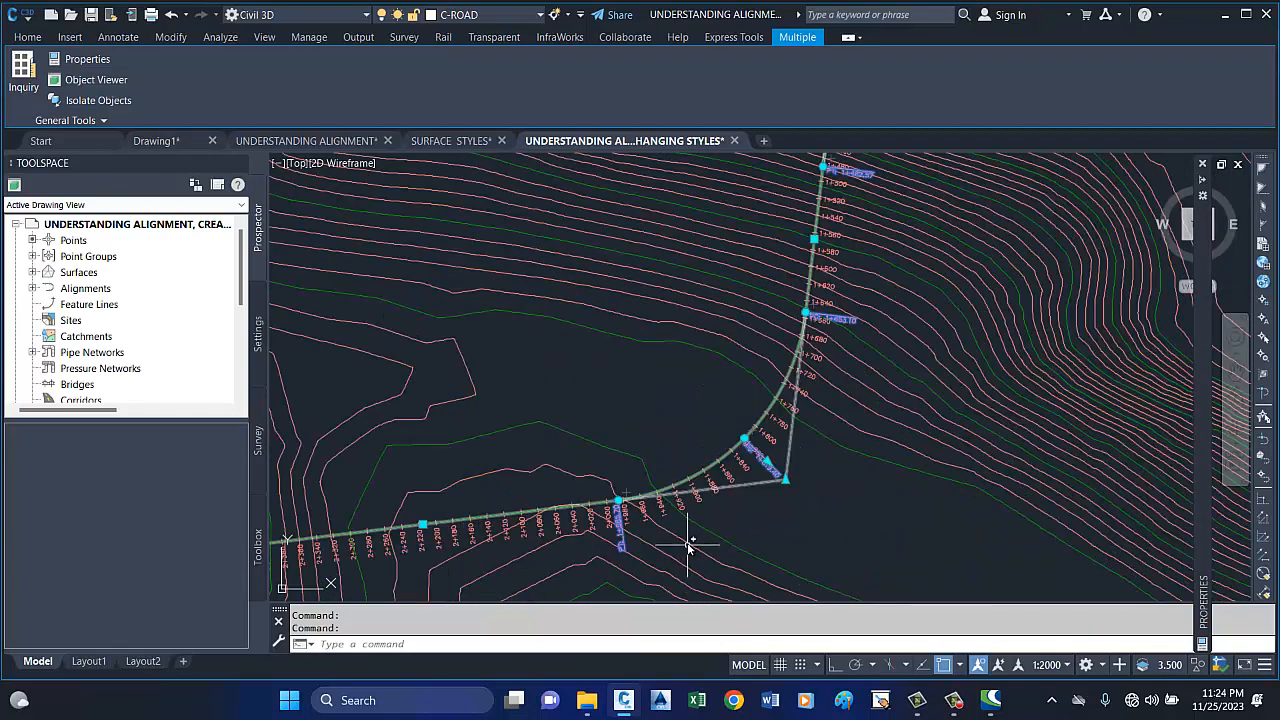
{"action": "left_click", "coordinate": [788, 455]}
{"action": "scroll", "coordinate": [810, 460], "scroll_direction": "down", "scroll_amount": 3}
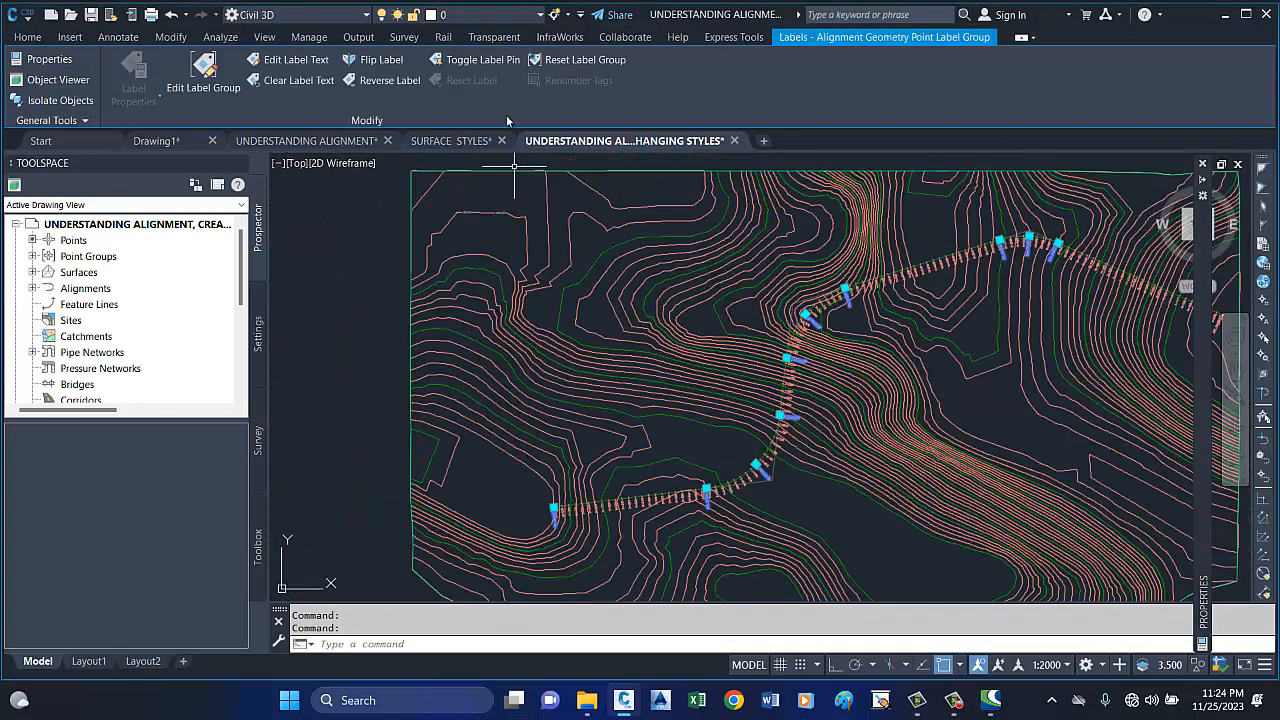
{"action": "scroll", "coordinate": [676, 343], "scroll_direction": "down", "scroll_amount": 2}
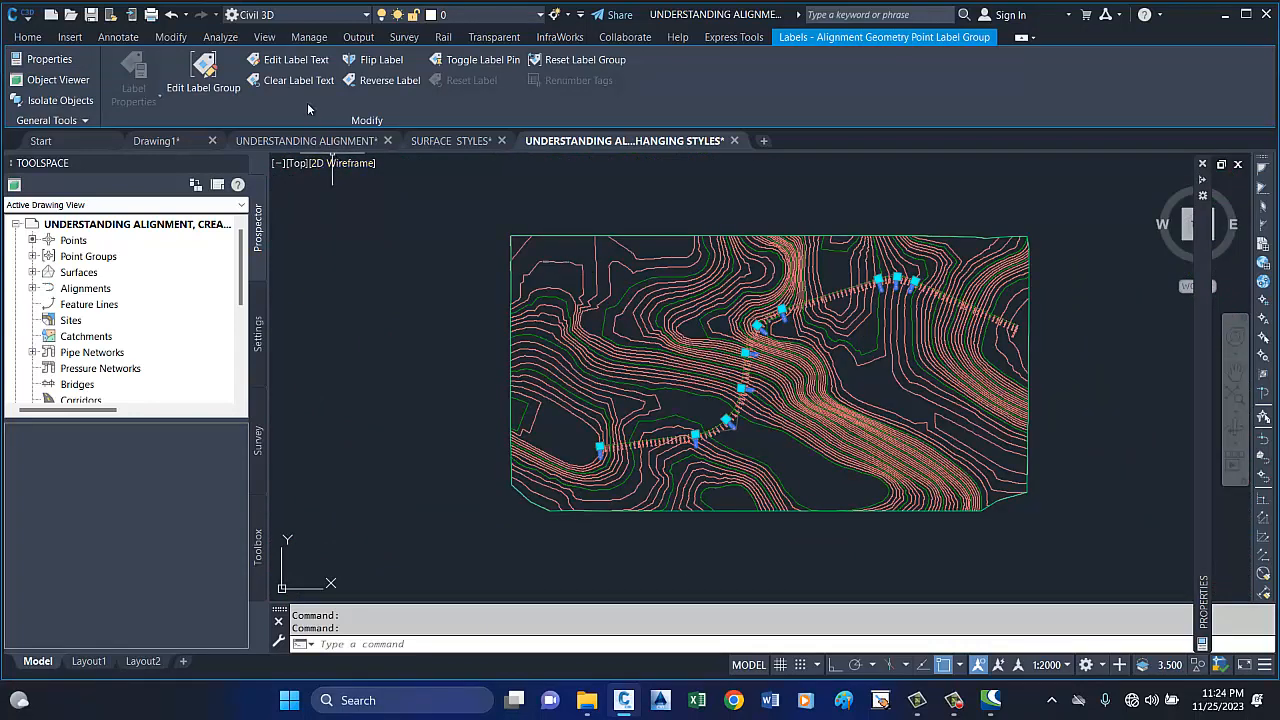
{"action": "left_click", "coordinate": [382, 60]}
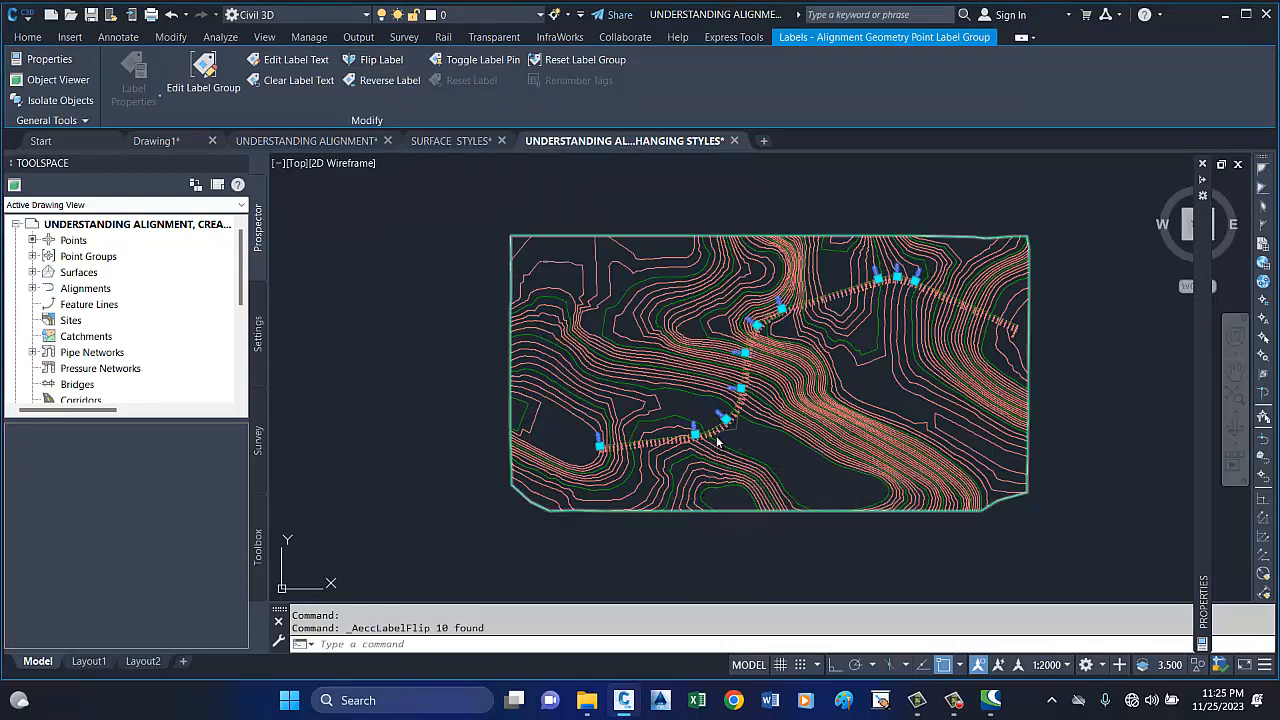
{"action": "key", "text": "Escape"}
Check the flipped PC, Mid and PT labels against the station labels along ROAD 1's curves.
{"action": "scroll", "coordinate": [730, 415], "scroll_direction": "up", "scroll_amount": 5}
{"action": "scroll", "coordinate": [787, 337], "scroll_direction": "down", "scroll_amount": 4}
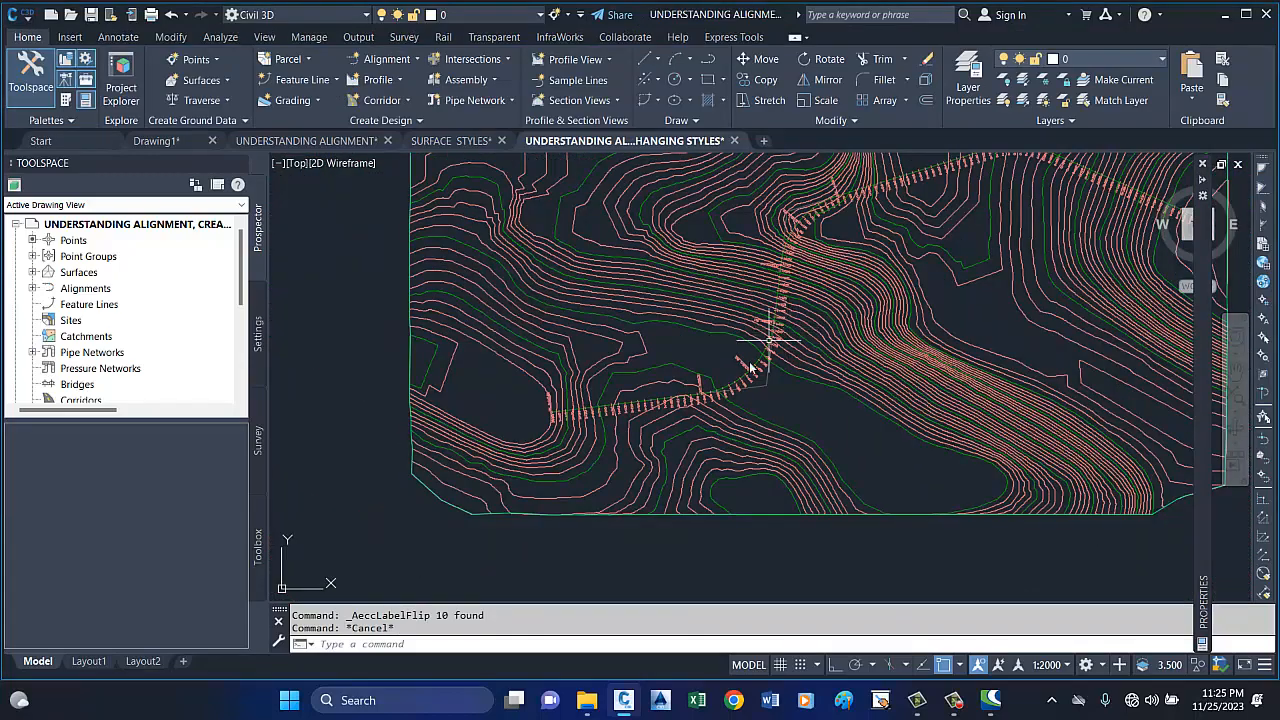
{"action": "scroll", "coordinate": [692, 418], "scroll_direction": "up", "scroll_amount": 5}
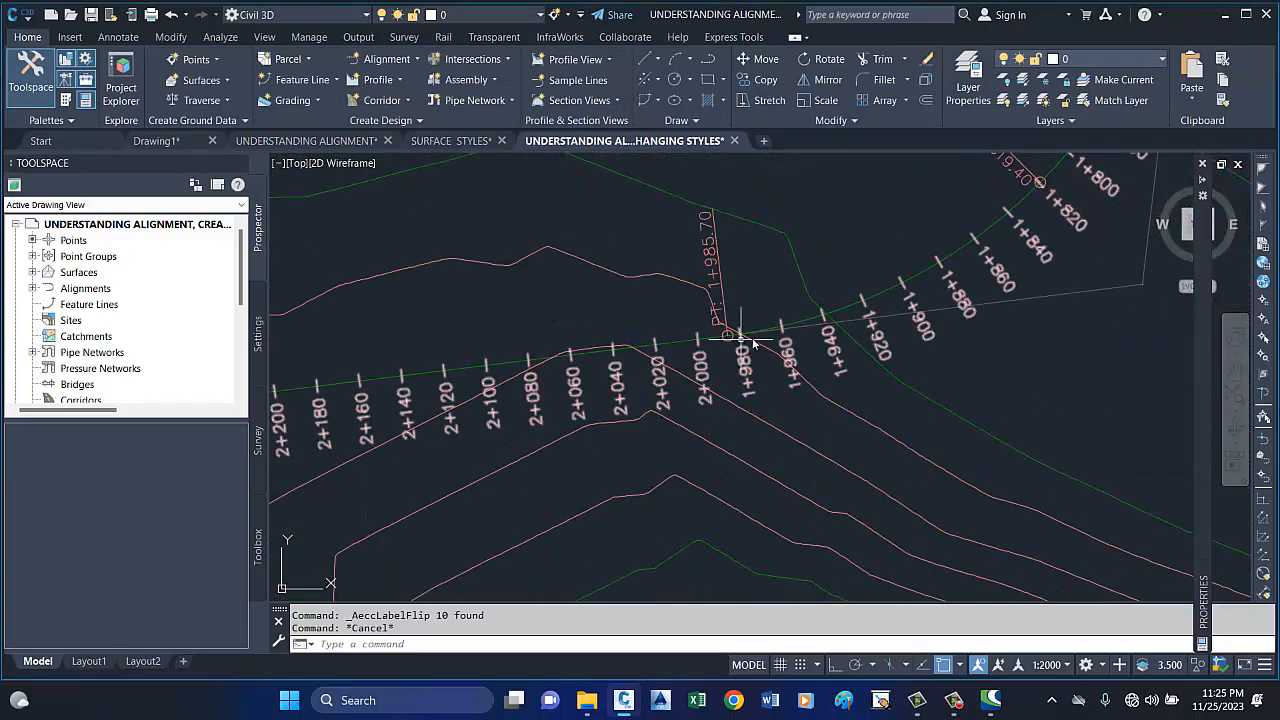
{"action": "scroll", "coordinate": [745, 340], "scroll_direction": "down", "scroll_amount": 4}
{"action": "scroll", "coordinate": [677, 337], "scroll_direction": "down", "scroll_amount": 5}
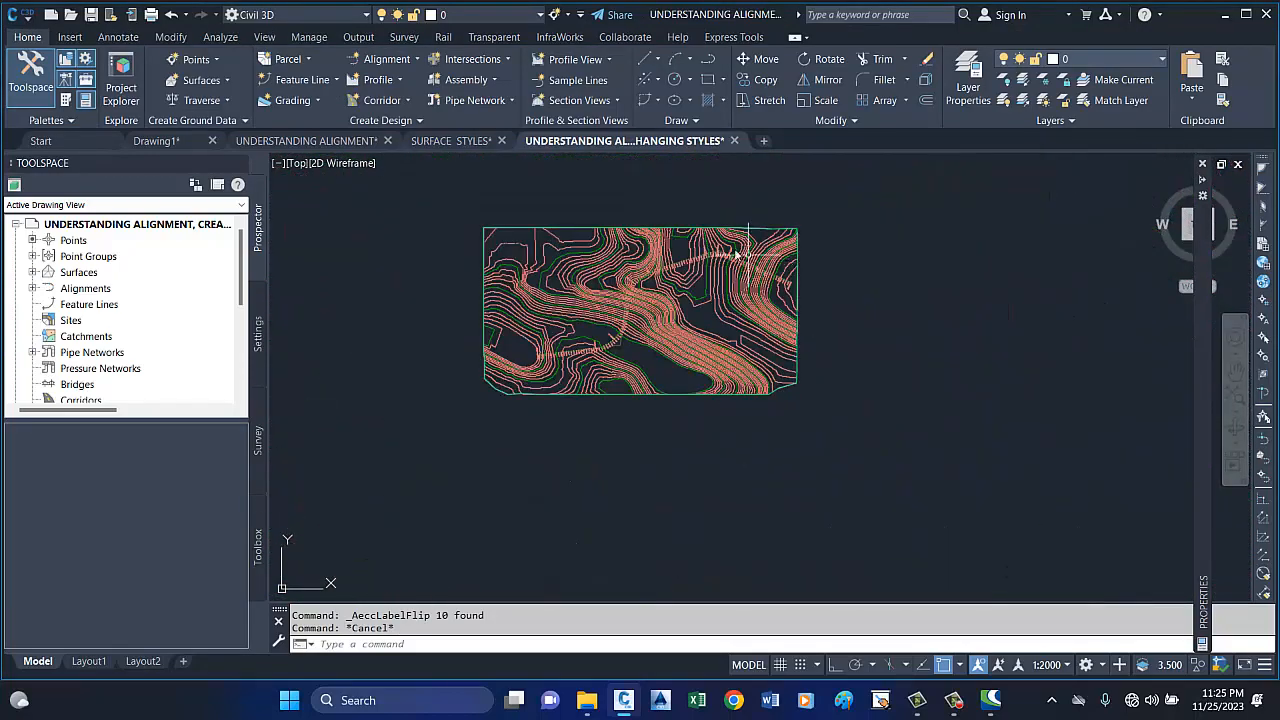
{"action": "scroll", "coordinate": [695, 275], "scroll_direction": "up", "scroll_amount": 6}
{"action": "scroll", "coordinate": [768, 335], "scroll_direction": "up", "scroll_amount": 3}
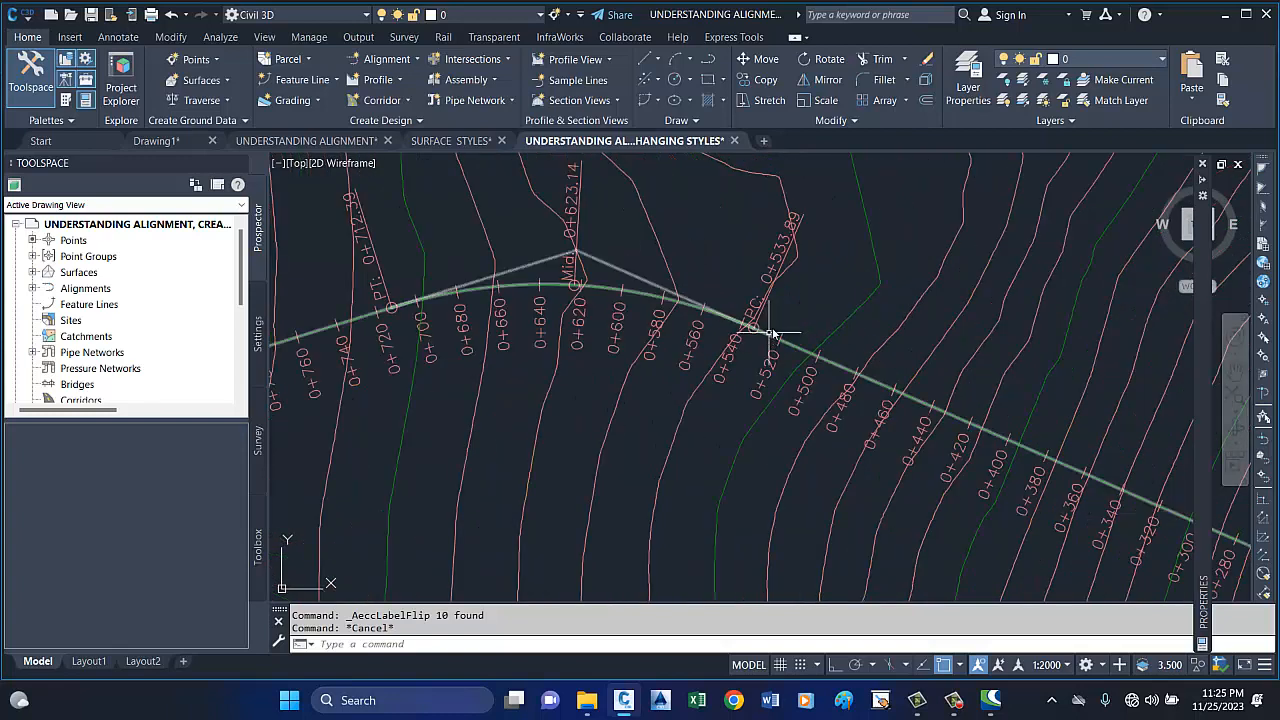
{"action": "scroll", "coordinate": [755, 312], "scroll_direction": "up", "scroll_amount": 3}
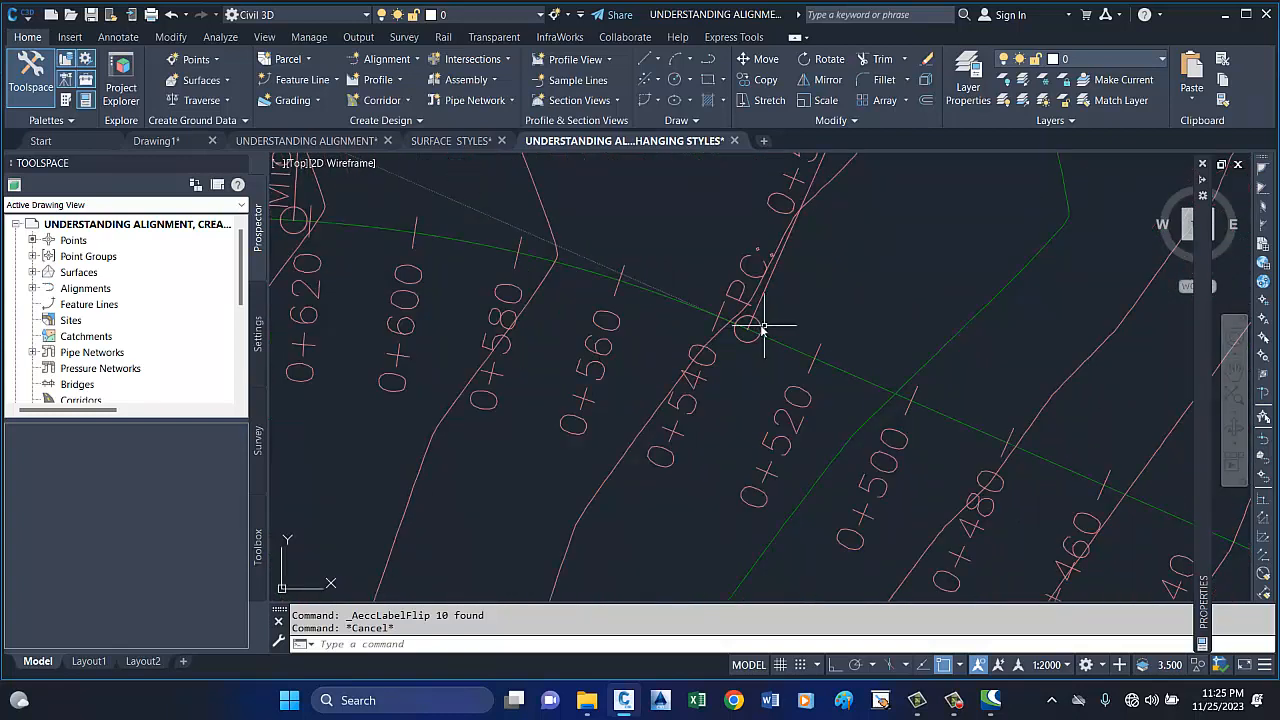
{"action": "scroll", "coordinate": [757, 329], "scroll_direction": "down", "scroll_amount": 4}
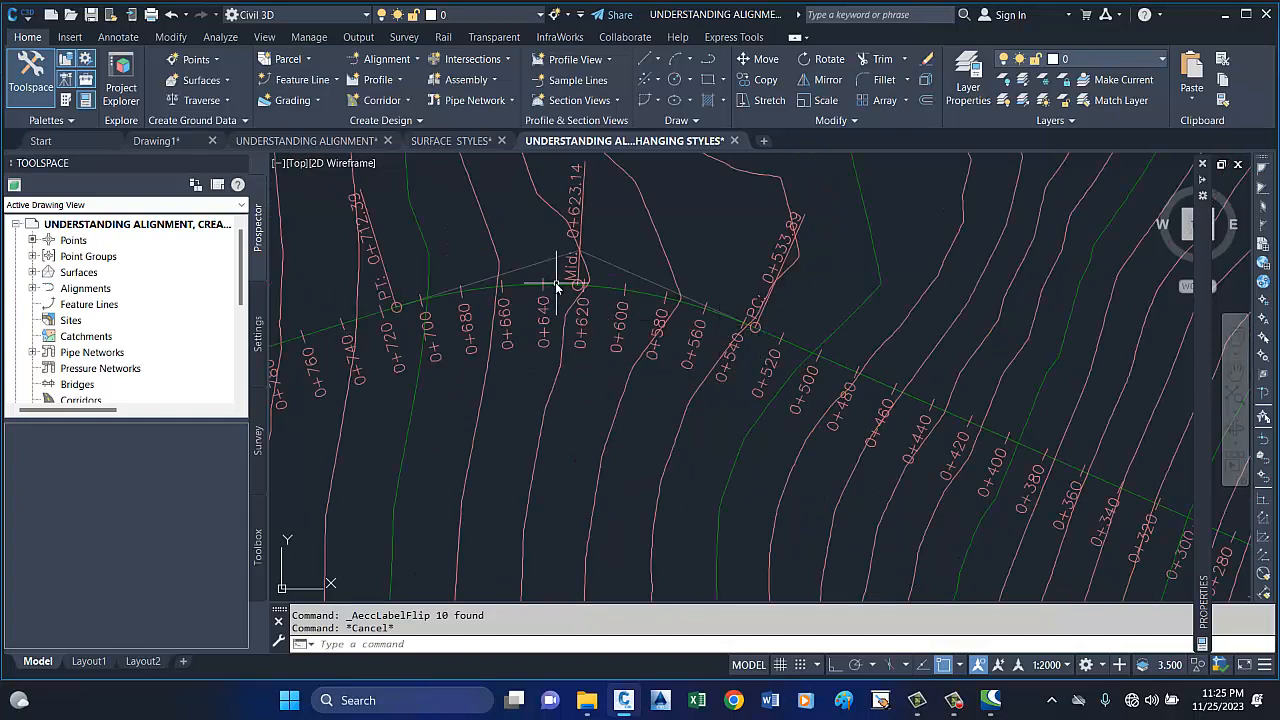
{"action": "scroll", "coordinate": [900, 300], "scroll_direction": "down", "scroll_amount": 3}
{"action": "scroll", "coordinate": [768, 300], "scroll_direction": "up", "scroll_amount": 5}
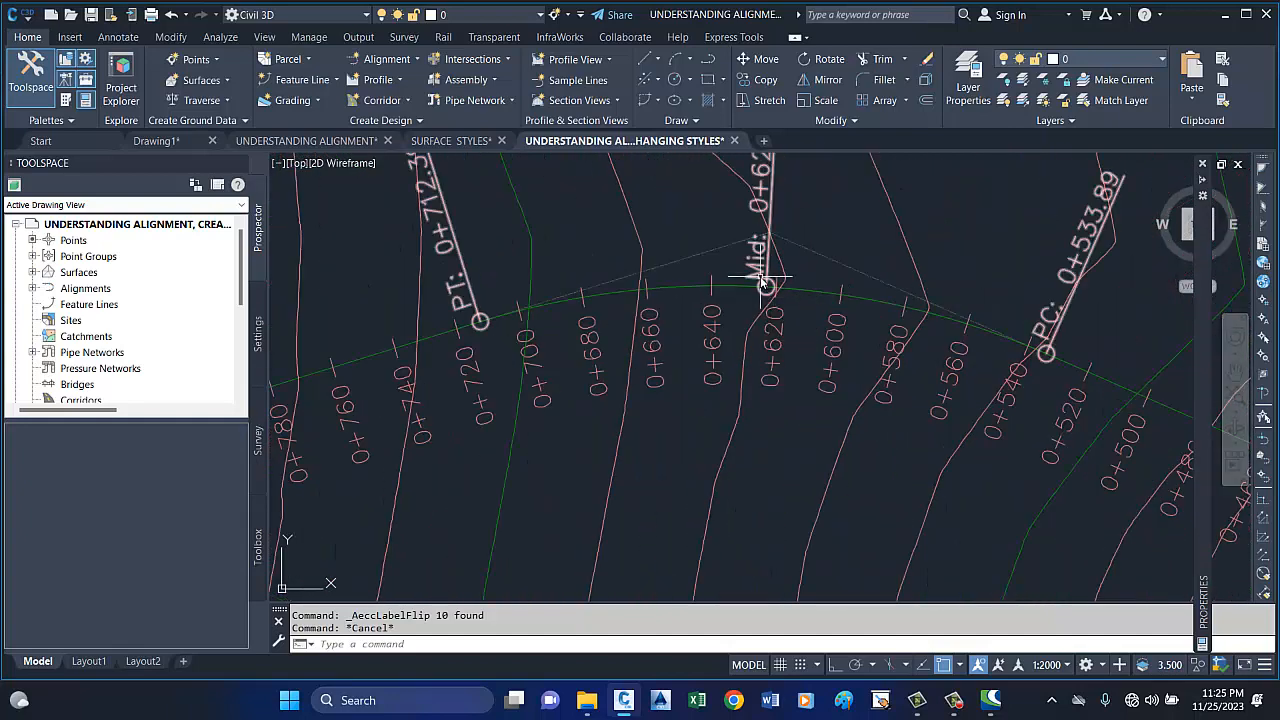
{"action": "scroll", "coordinate": [763, 283], "scroll_direction": "down", "scroll_amount": 4}
{"action": "scroll", "coordinate": [637, 286], "scroll_direction": "up", "scroll_amount": 6}
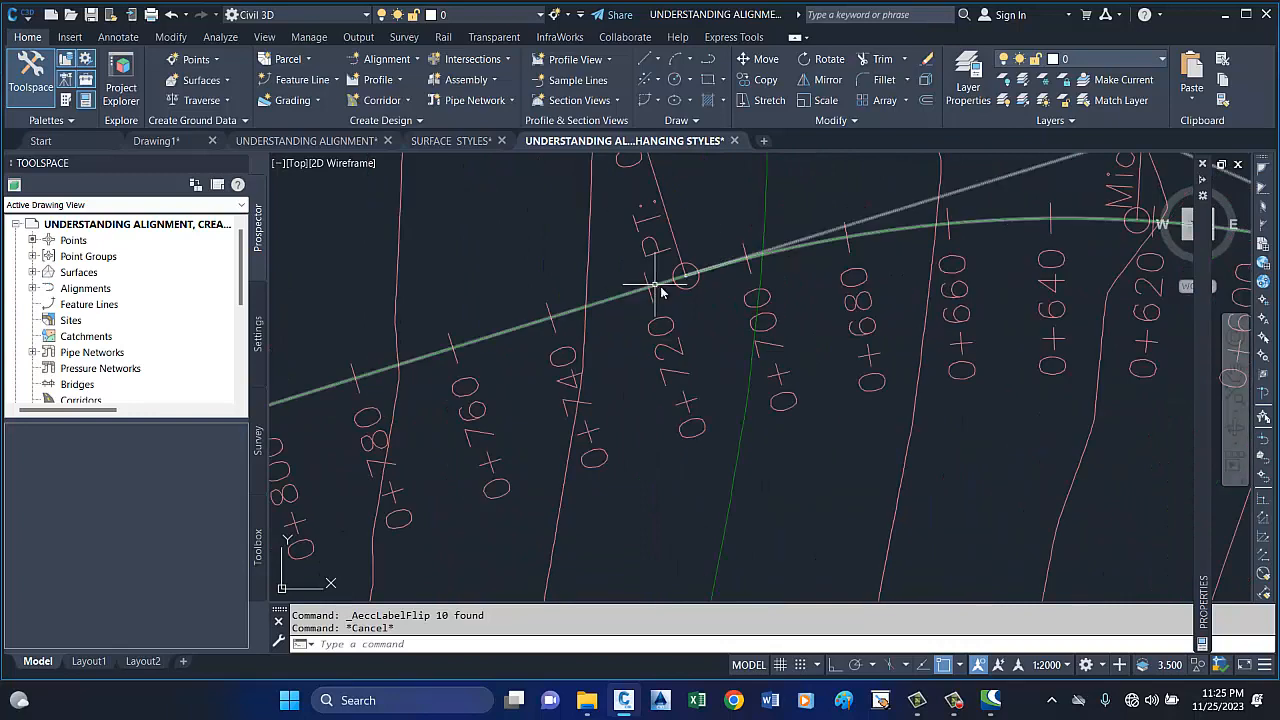
{"action": "scroll", "coordinate": [706, 330], "scroll_direction": "down", "scroll_amount": 4}
{"action": "scroll", "coordinate": [708, 300], "scroll_direction": "up", "scroll_amount": 2}
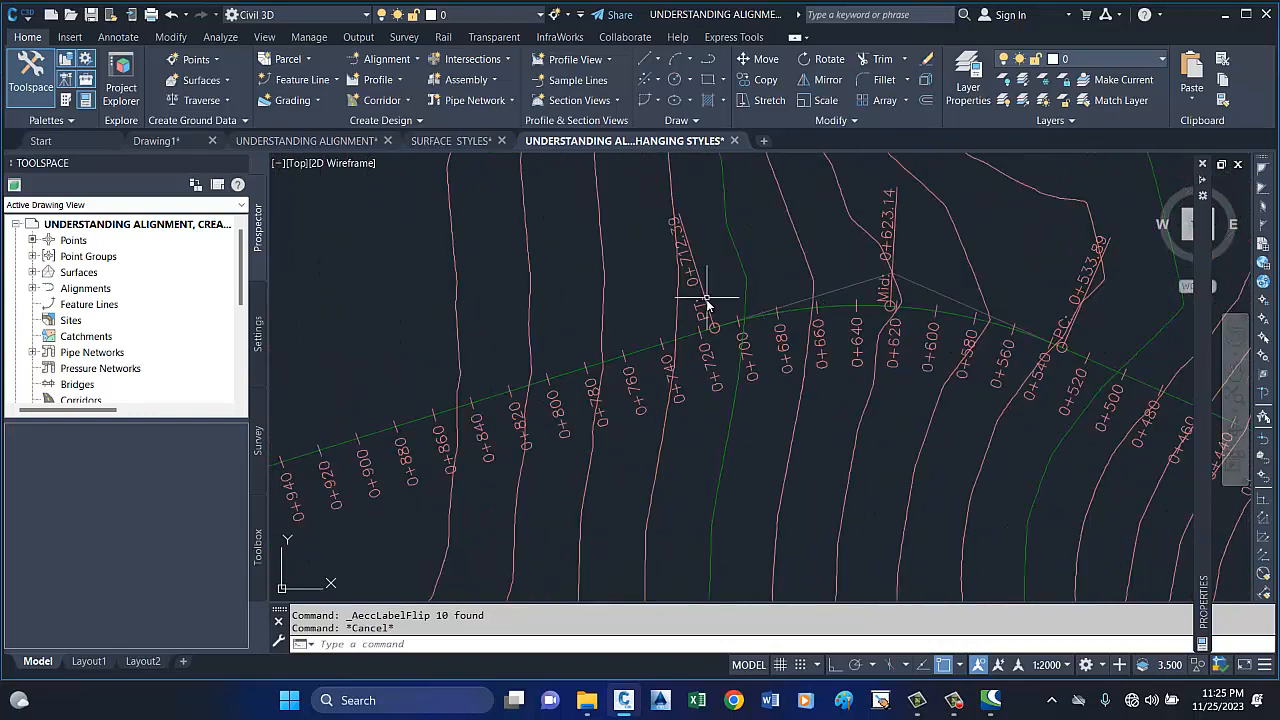
{"action": "mouse_move", "coordinate": [707, 313]}
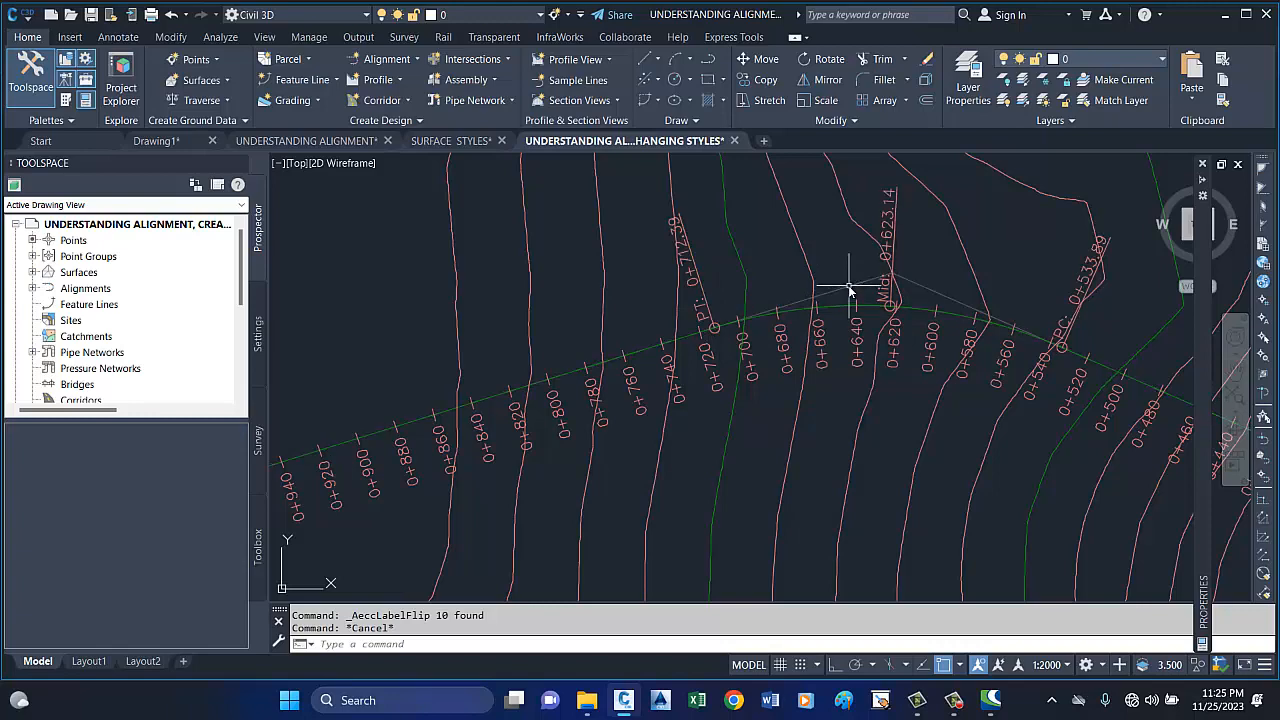
Select ROAD 1 and inspect the intersection point above its first curve beside the Mid label.
{"action": "left_click", "coordinate": [905, 276]}
{"action": "scroll", "coordinate": [900, 278], "scroll_direction": "up", "scroll_amount": 5}
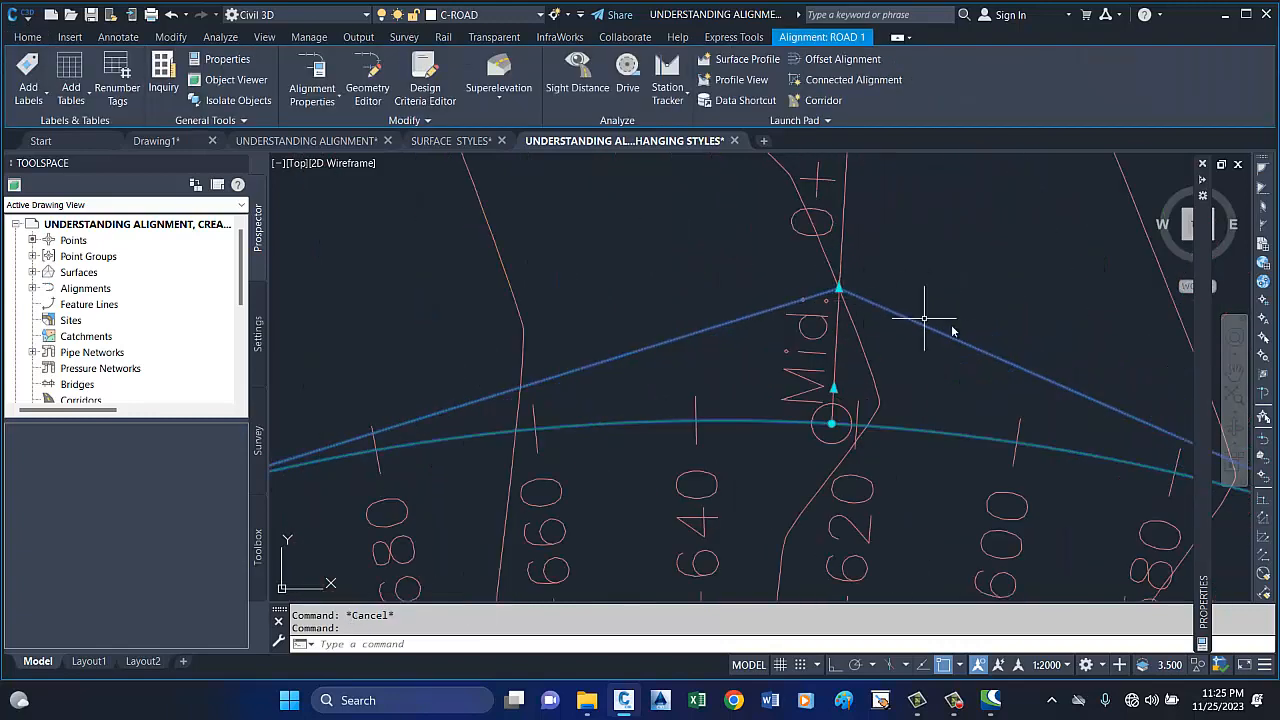
{"action": "mouse_move", "coordinate": [840, 290]}
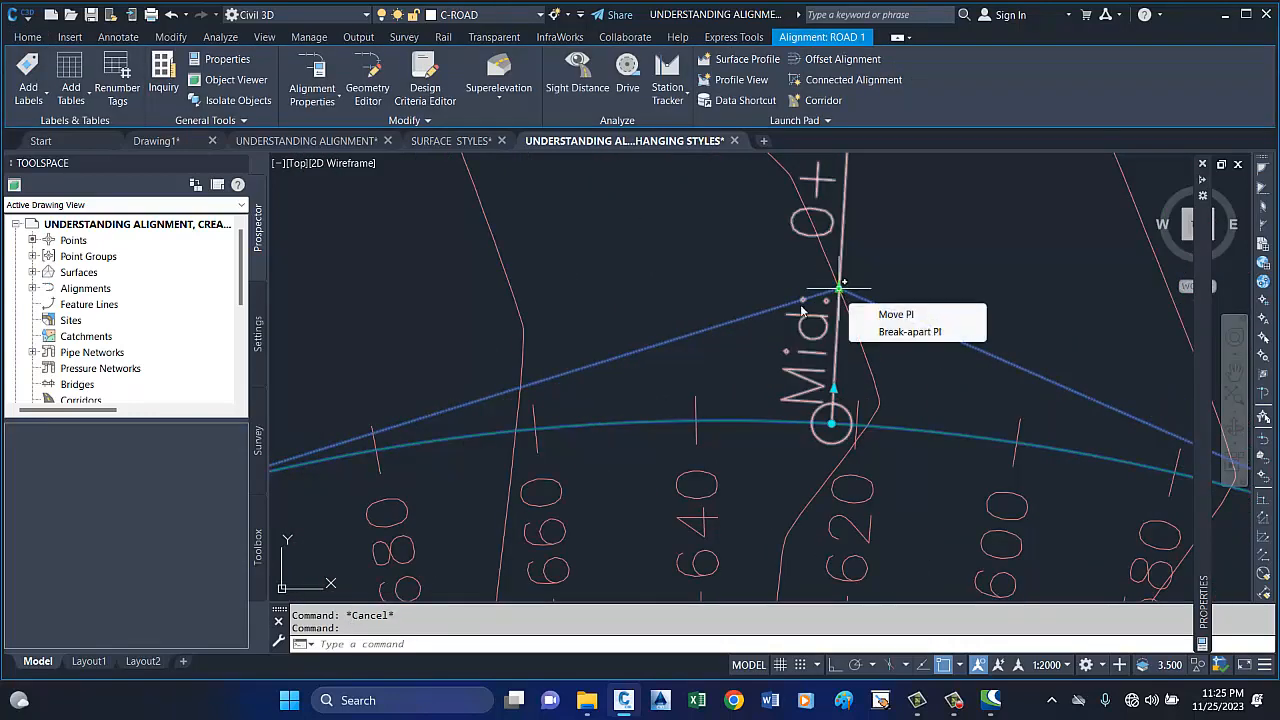
{"action": "scroll", "coordinate": [790, 300], "scroll_direction": "down", "scroll_amount": 3}
{"action": "scroll", "coordinate": [765, 298], "scroll_direction": "down", "scroll_amount": 2}
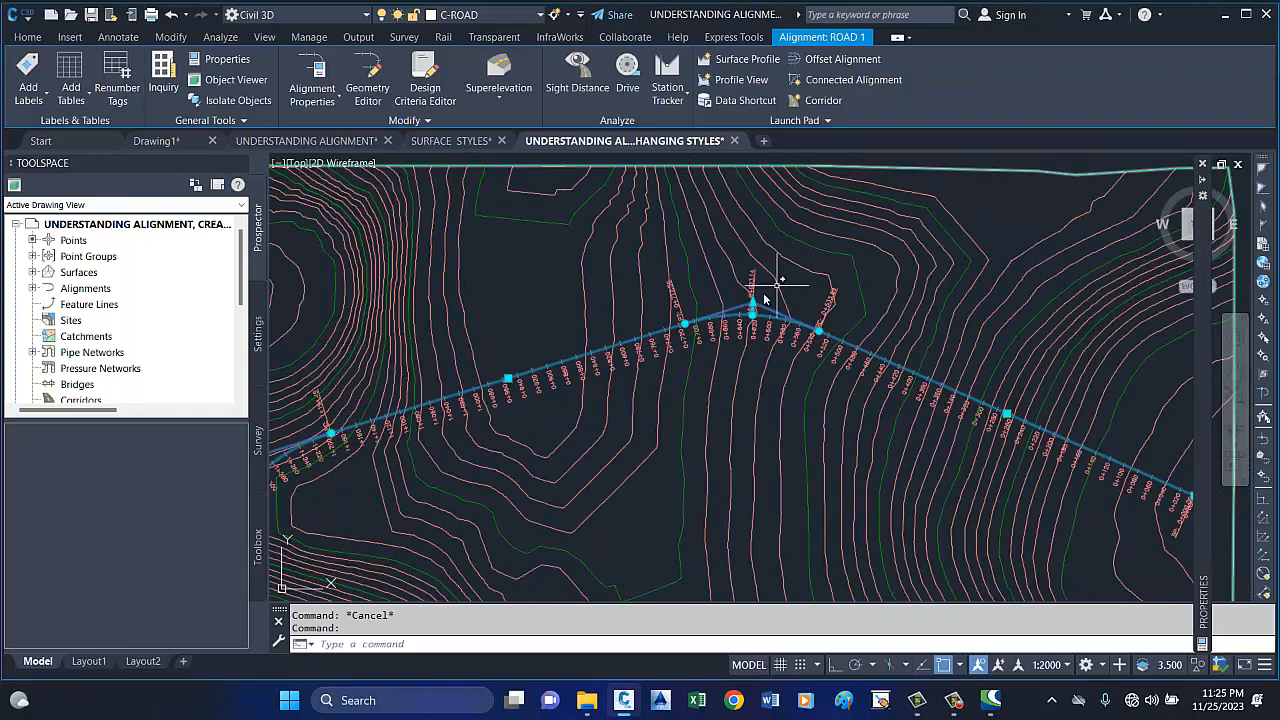
{"action": "scroll", "coordinate": [870, 280], "scroll_direction": "down", "scroll_amount": 3}
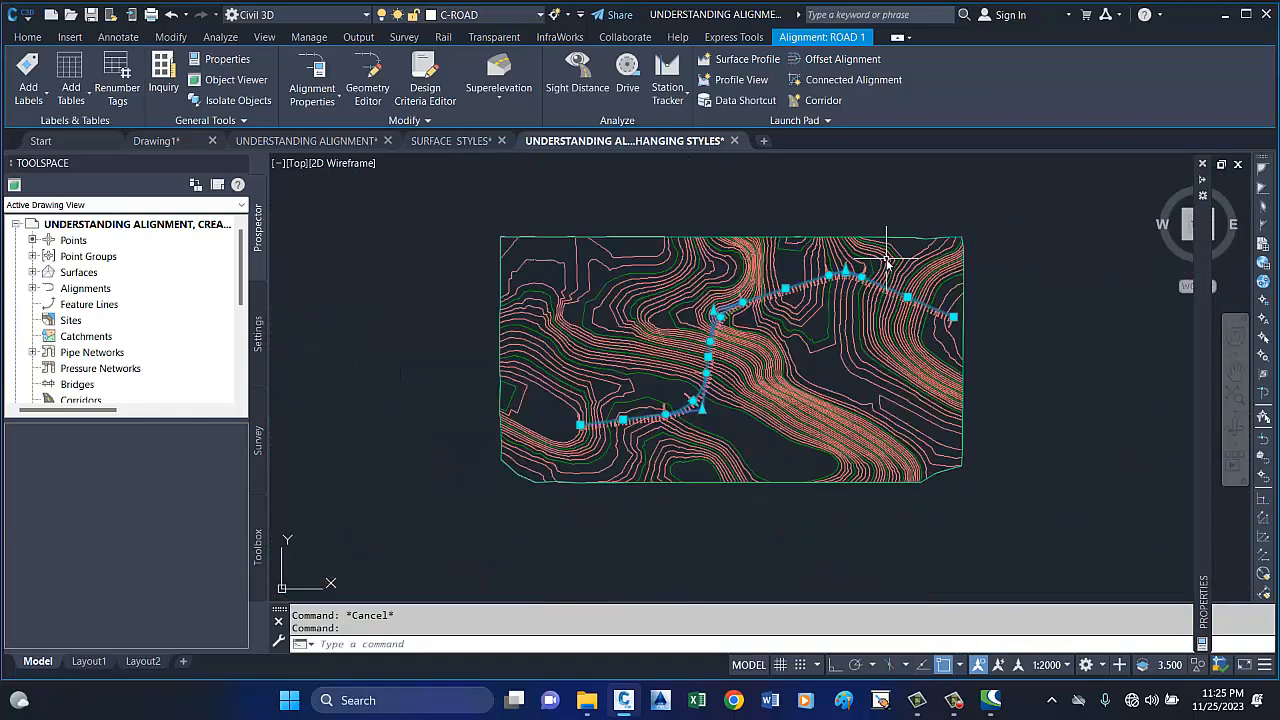
Inspect the BP label at the start of ROAD 1, selecting that label alone and clearing the selection.
{"action": "scroll", "coordinate": [860, 262], "scroll_direction": "up", "scroll_amount": 5}
{"action": "scroll", "coordinate": [828, 262], "scroll_direction": "down", "scroll_amount": 3}
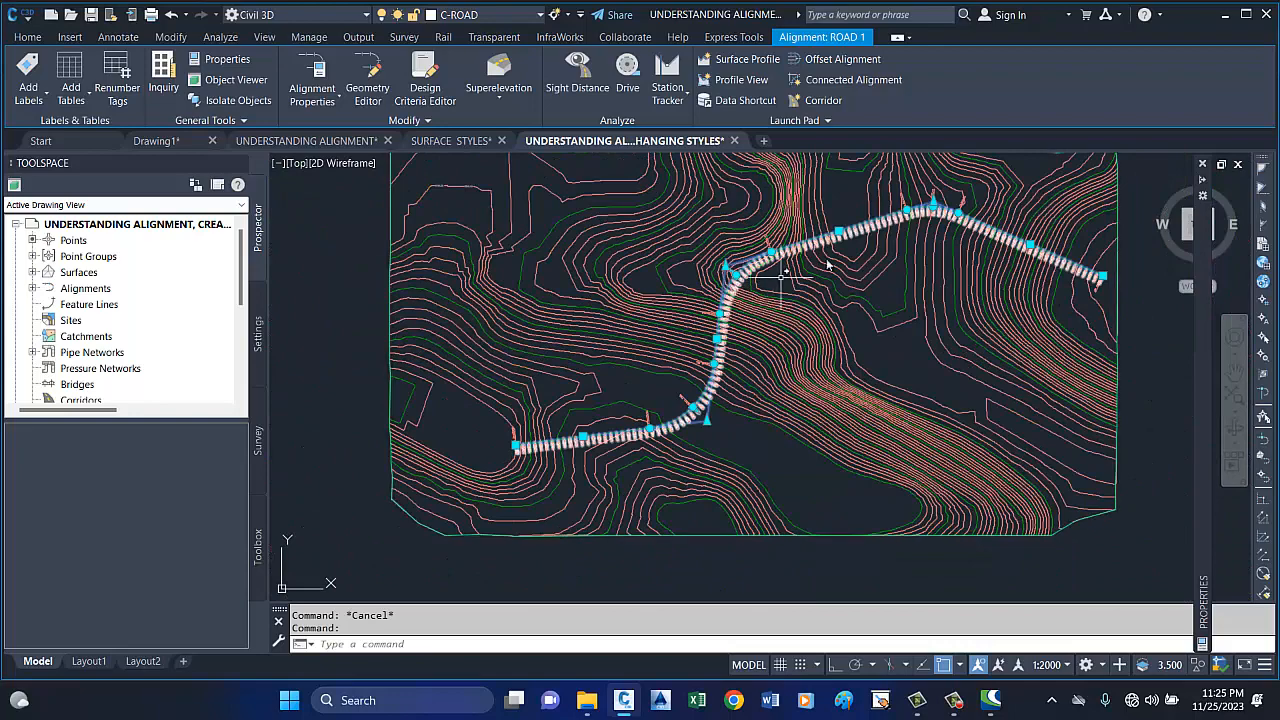
{"action": "scroll", "coordinate": [1043, 249], "scroll_direction": "up", "scroll_amount": 3}
{"action": "scroll", "coordinate": [663, 251], "scroll_direction": "up", "scroll_amount": 3}
{"action": "scroll", "coordinate": [894, 291], "scroll_direction": "down", "scroll_amount": 3}
{"action": "scroll", "coordinate": [939, 345], "scroll_direction": "up", "scroll_amount": 5}
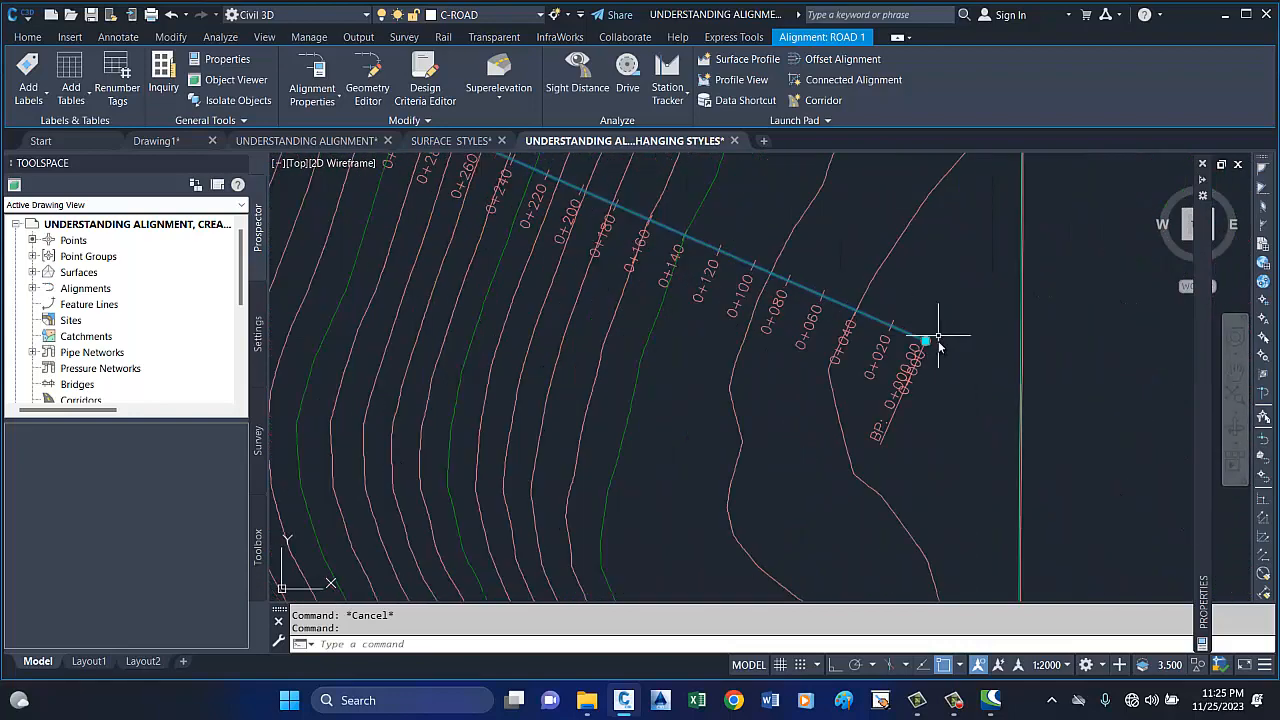
{"action": "key", "text": "Escape"}
{"action": "left_click", "coordinate": [881, 442]}
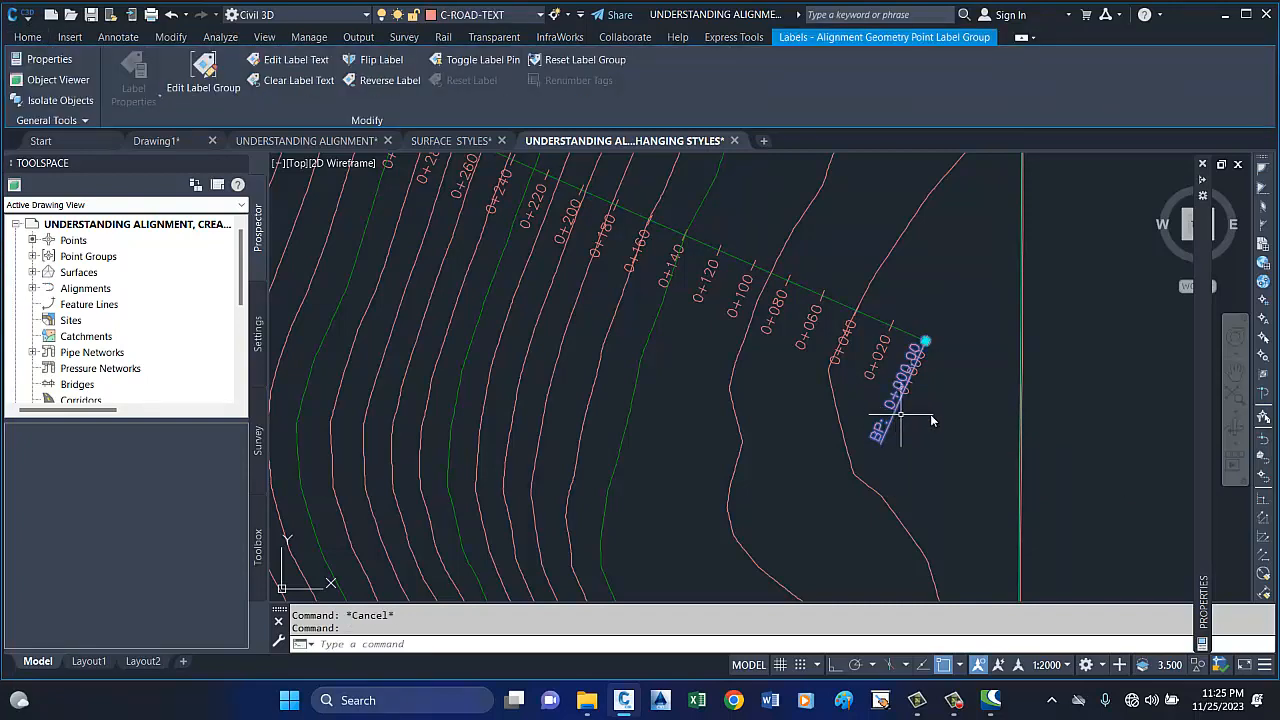
{"action": "scroll", "coordinate": [932, 413], "scroll_direction": "down", "scroll_amount": 5}
{"action": "key", "text": "Escape"}
{"action": "scroll", "coordinate": [916, 421], "scroll_direction": "up", "scroll_amount": 4}
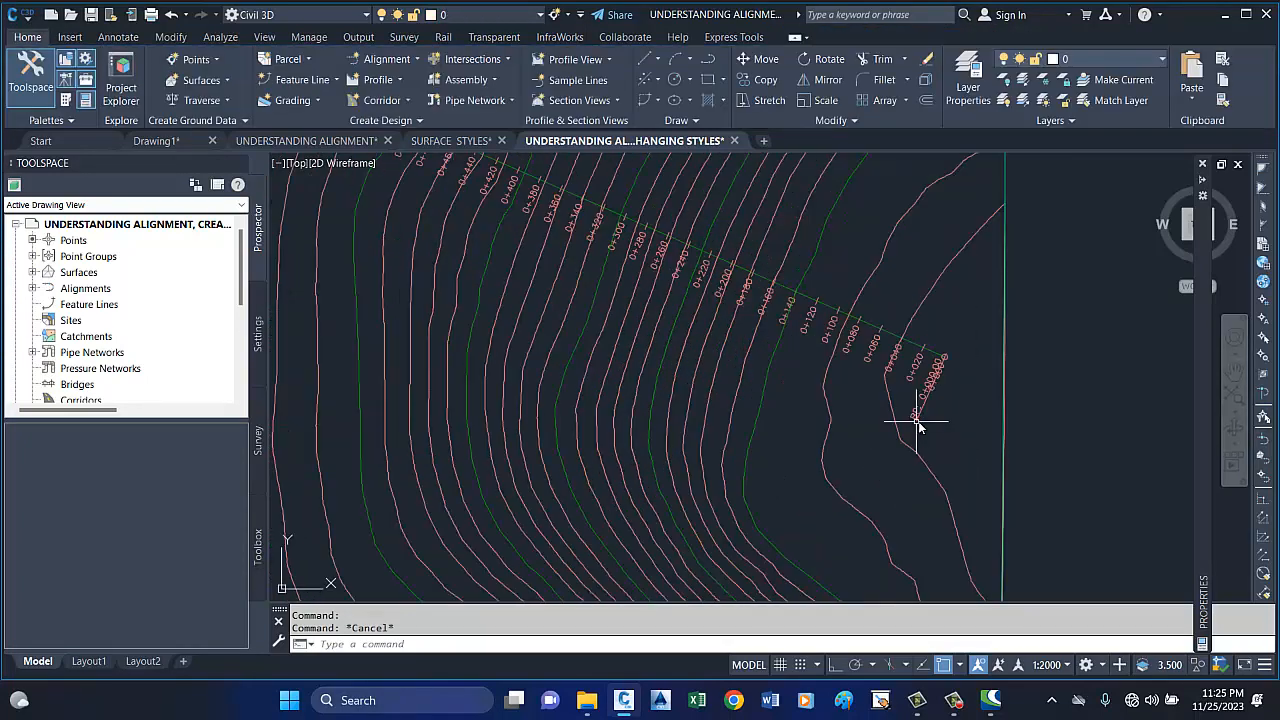
Flip the BP label at the start of ROAD 1 to the opposite side of the alignment.
{"action": "scroll", "coordinate": [918, 426], "scroll_direction": "up", "scroll_amount": 2}
{"action": "left_click", "coordinate": [913, 405]}
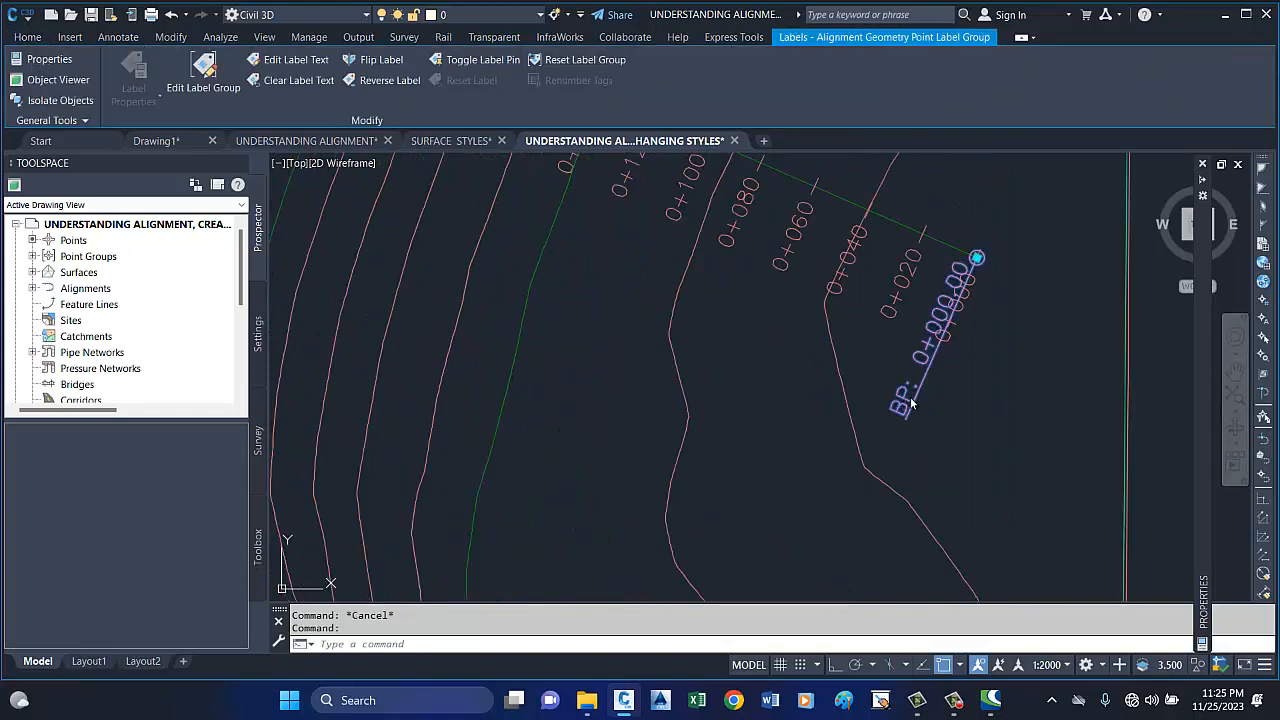
{"action": "left_click", "coordinate": [381, 60]}
{"action": "scroll", "coordinate": [700, 355], "scroll_direction": "down", "scroll_amount": 2}
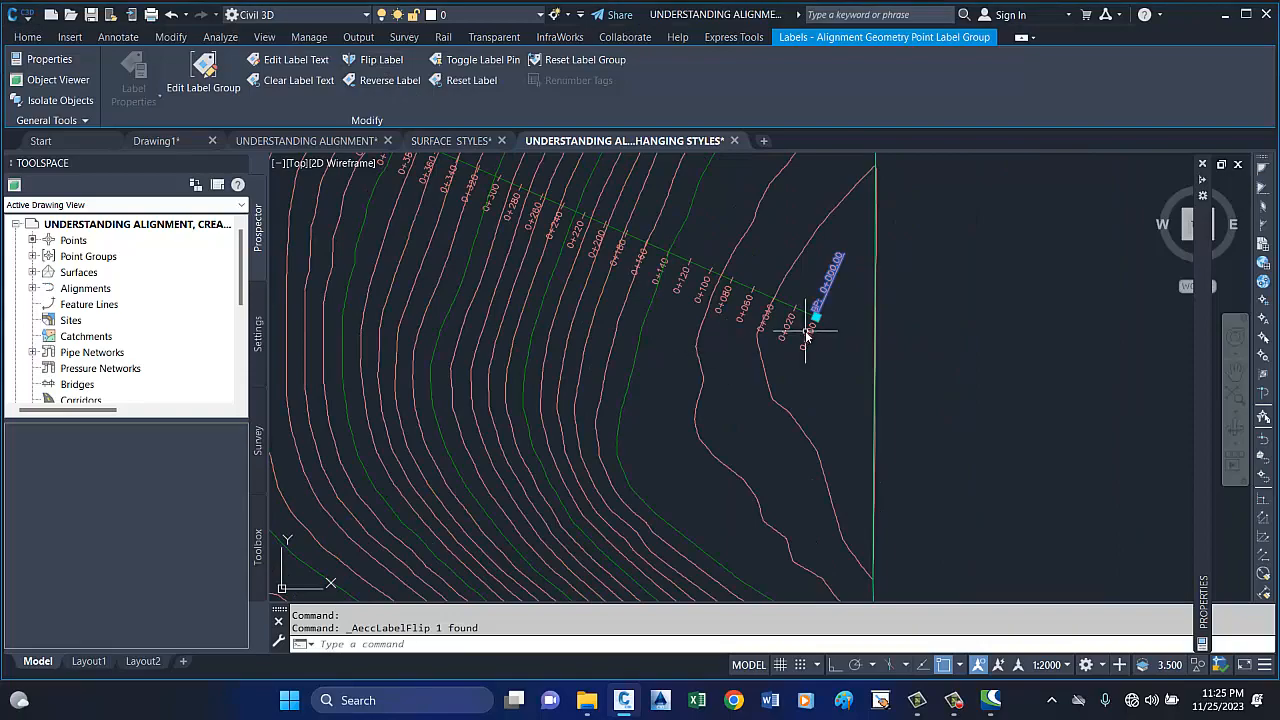
{"action": "scroll", "coordinate": [810, 320], "scroll_direction": "up", "scroll_amount": 2}
{"action": "scroll", "coordinate": [810, 345], "scroll_direction": "down", "scroll_amount": 3}
{"action": "scroll", "coordinate": [850, 300], "scroll_direction": "up", "scroll_amount": 3}
{"action": "scroll", "coordinate": [905, 345], "scroll_direction": "down", "scroll_amount": 1}
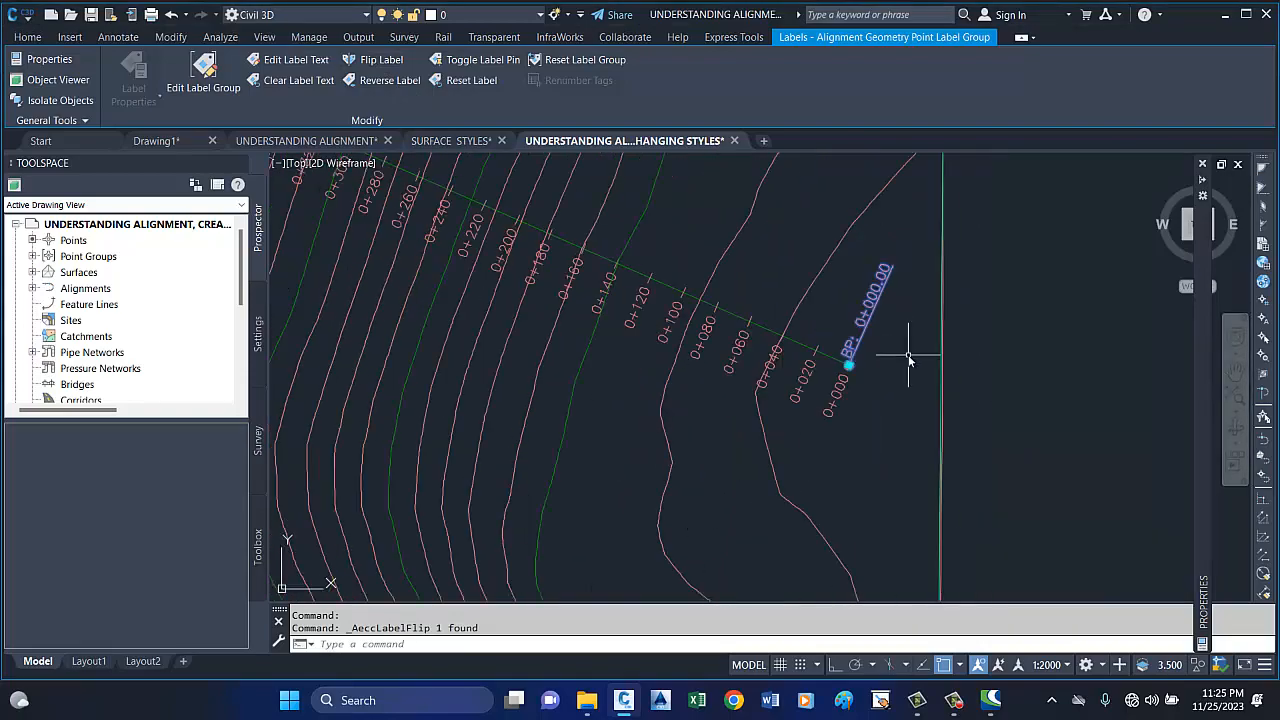
Check the EP and BP labels against the station labels at both ends of ROAD 1, then clear the selection.
{"action": "scroll", "coordinate": [910, 361], "scroll_direction": "down", "scroll_amount": 4}
{"action": "scroll", "coordinate": [543, 449], "scroll_direction": "up", "scroll_amount": 5}
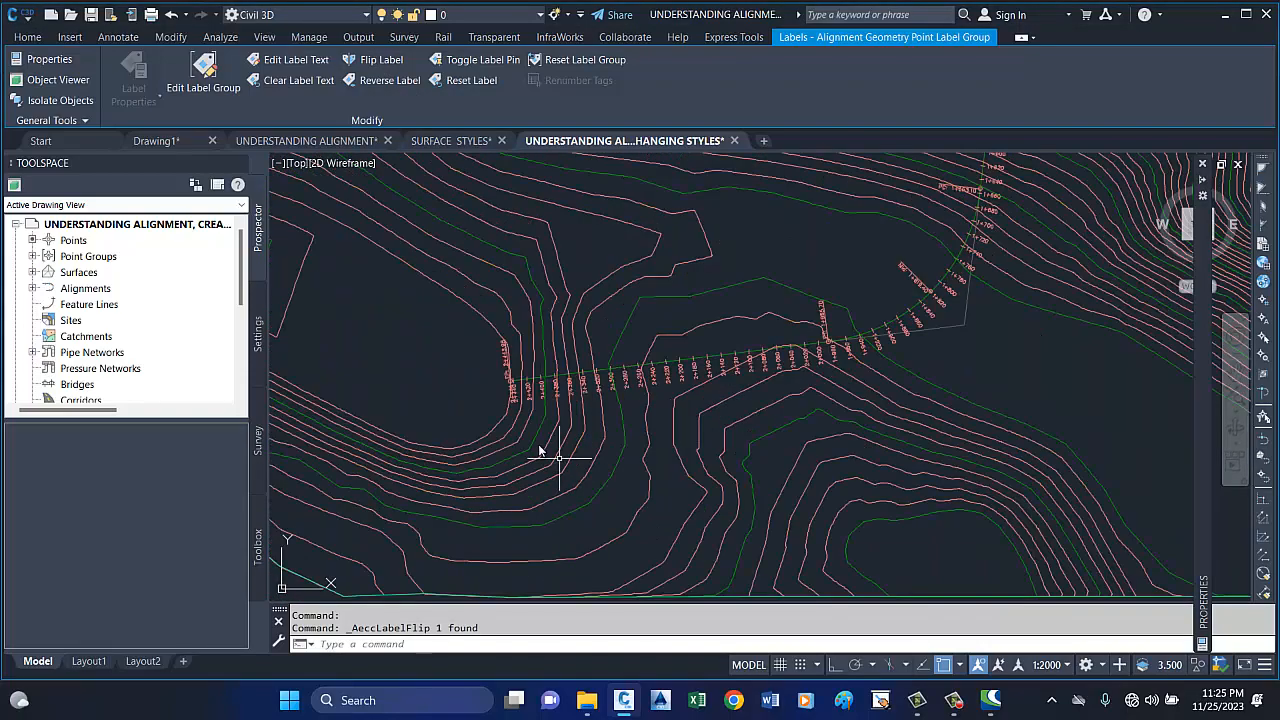
{"action": "scroll", "coordinate": [507, 387], "scroll_direction": "up", "scroll_amount": 2}
{"action": "scroll", "coordinate": [535, 377], "scroll_direction": "up", "scroll_amount": 4}
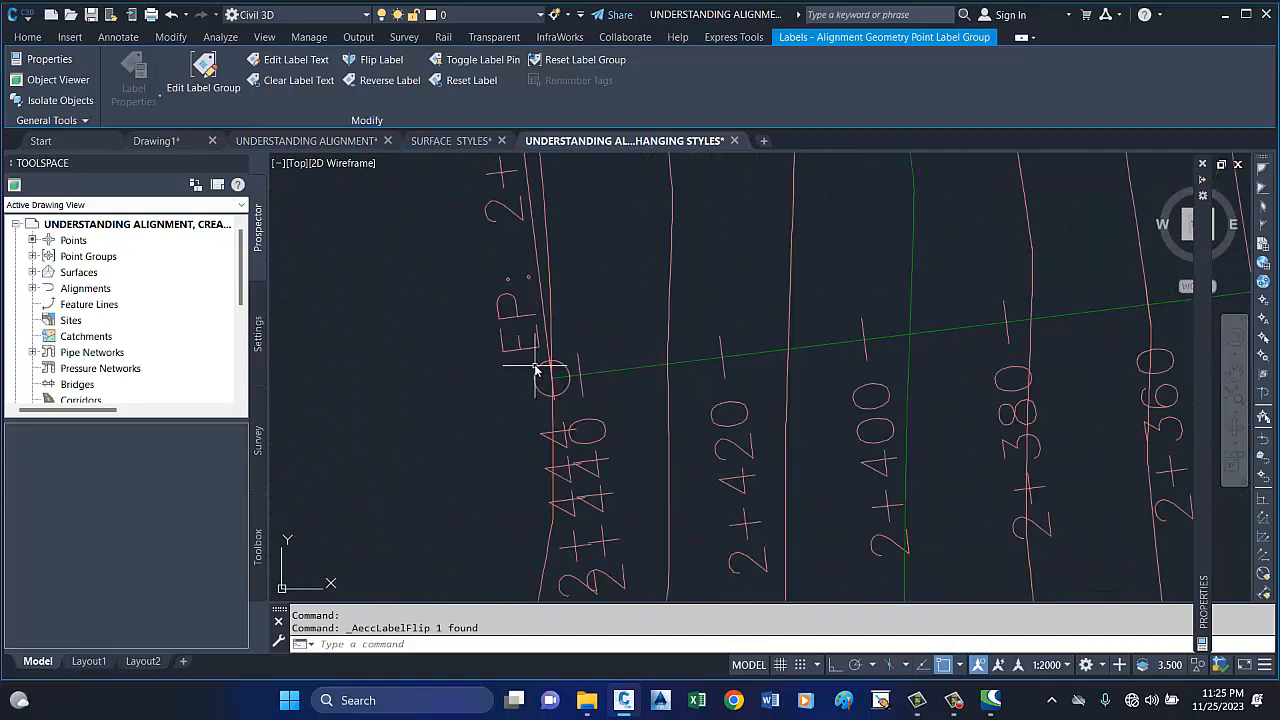
{"action": "scroll", "coordinate": [457, 371], "scroll_direction": "down", "scroll_amount": 9}
{"action": "scroll", "coordinate": [440, 375], "scroll_direction": "up", "scroll_amount": 4}
{"action": "scroll", "coordinate": [433, 376], "scroll_direction": "up", "scroll_amount": 2}
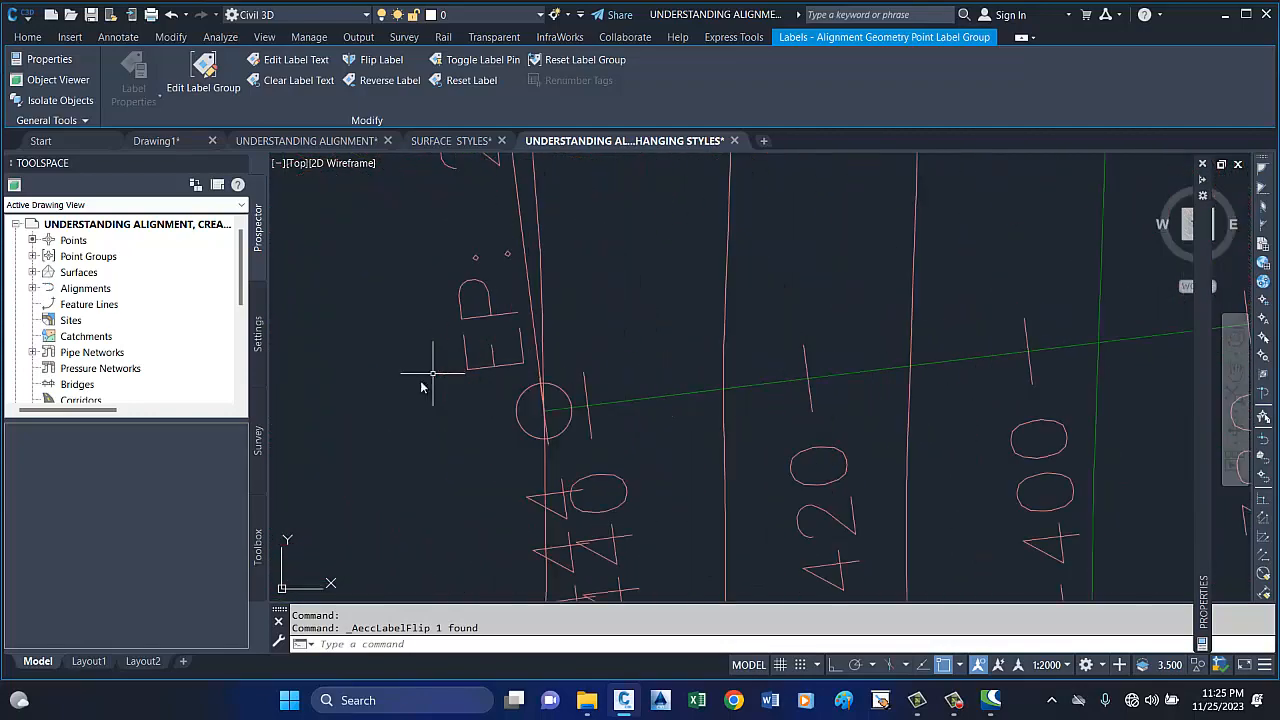
{"action": "scroll", "coordinate": [428, 380], "scroll_direction": "down", "scroll_amount": 8}
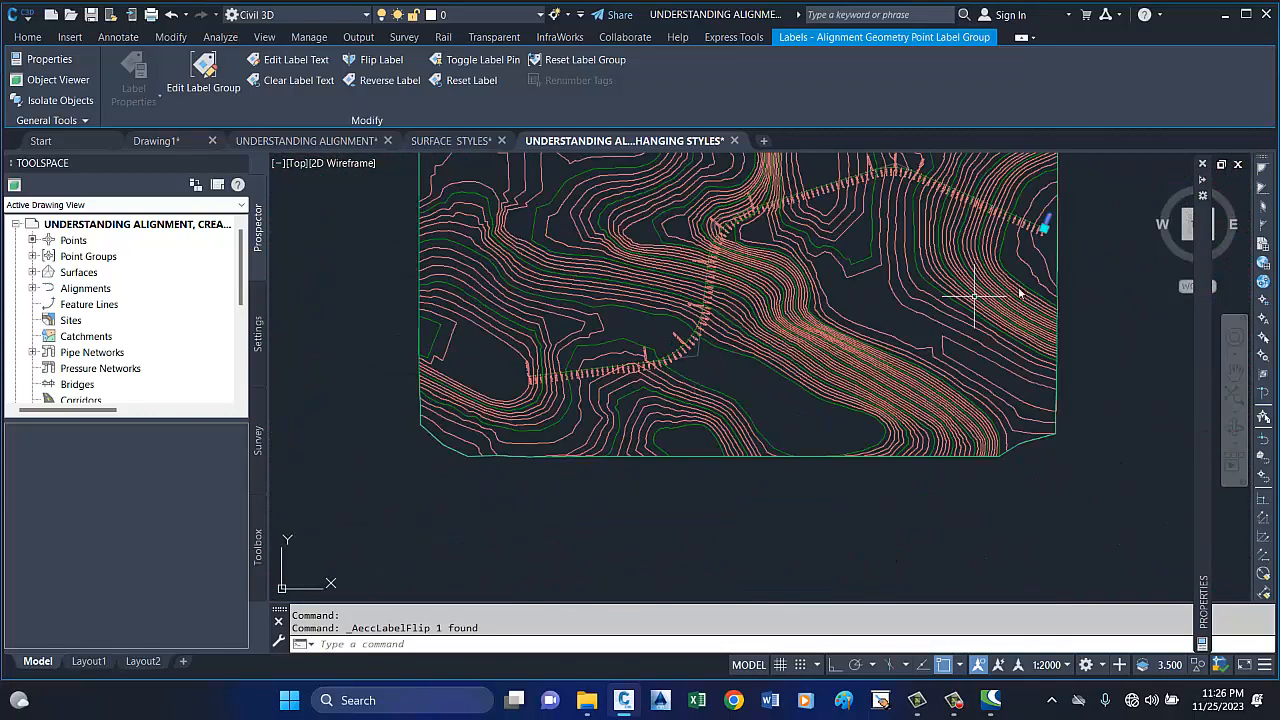
{"action": "scroll", "coordinate": [1063, 255], "scroll_direction": "up", "scroll_amount": 6}
{"action": "scroll", "coordinate": [1050, 265], "scroll_direction": "down", "scroll_amount": 4}
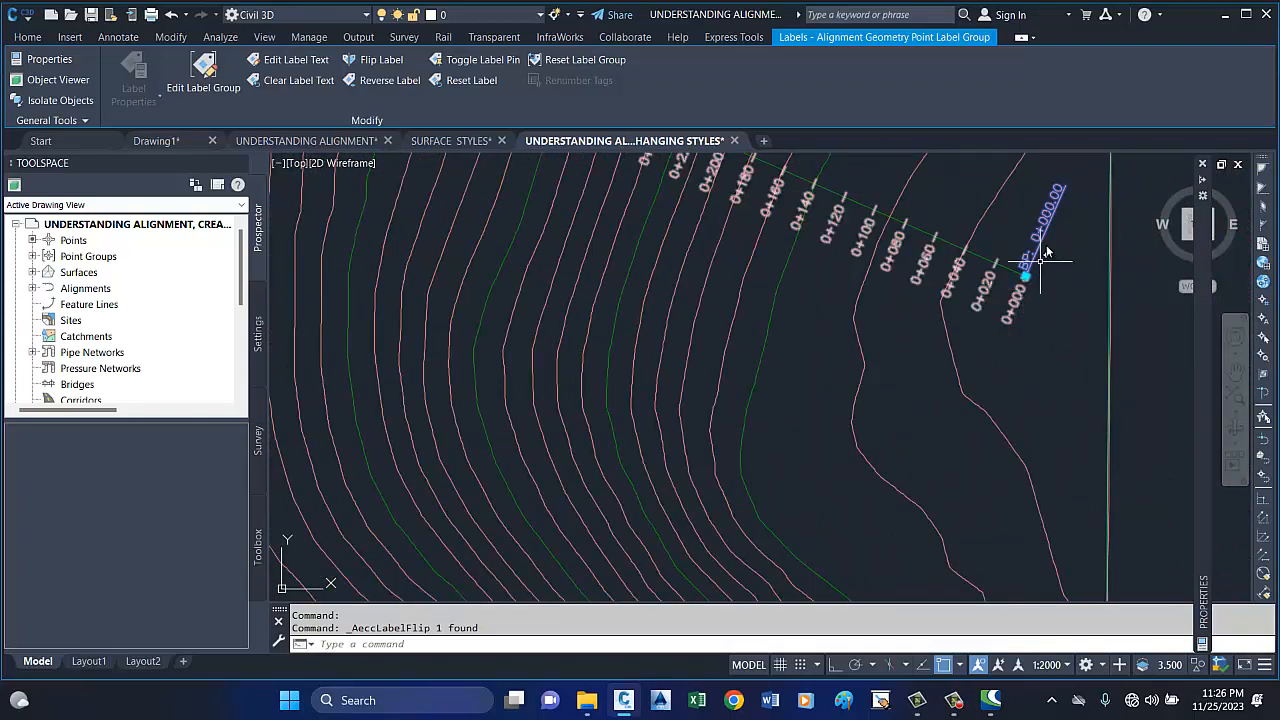
{"action": "scroll", "coordinate": [1043, 262], "scroll_direction": "up", "scroll_amount": 7}
{"action": "scroll", "coordinate": [1045, 285], "scroll_direction": "down", "scroll_amount": 5}
{"action": "scroll", "coordinate": [1045, 288], "scroll_direction": "down", "scroll_amount": 5}
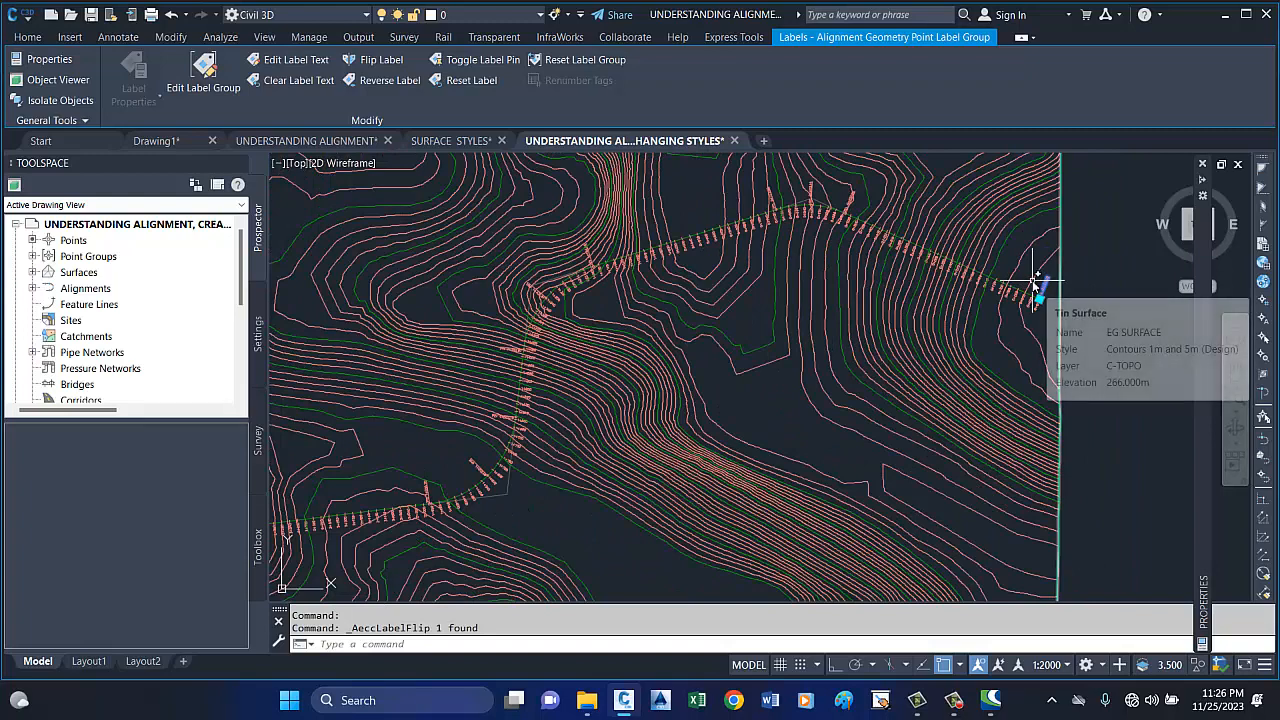
{"action": "key", "text": "Escape"}
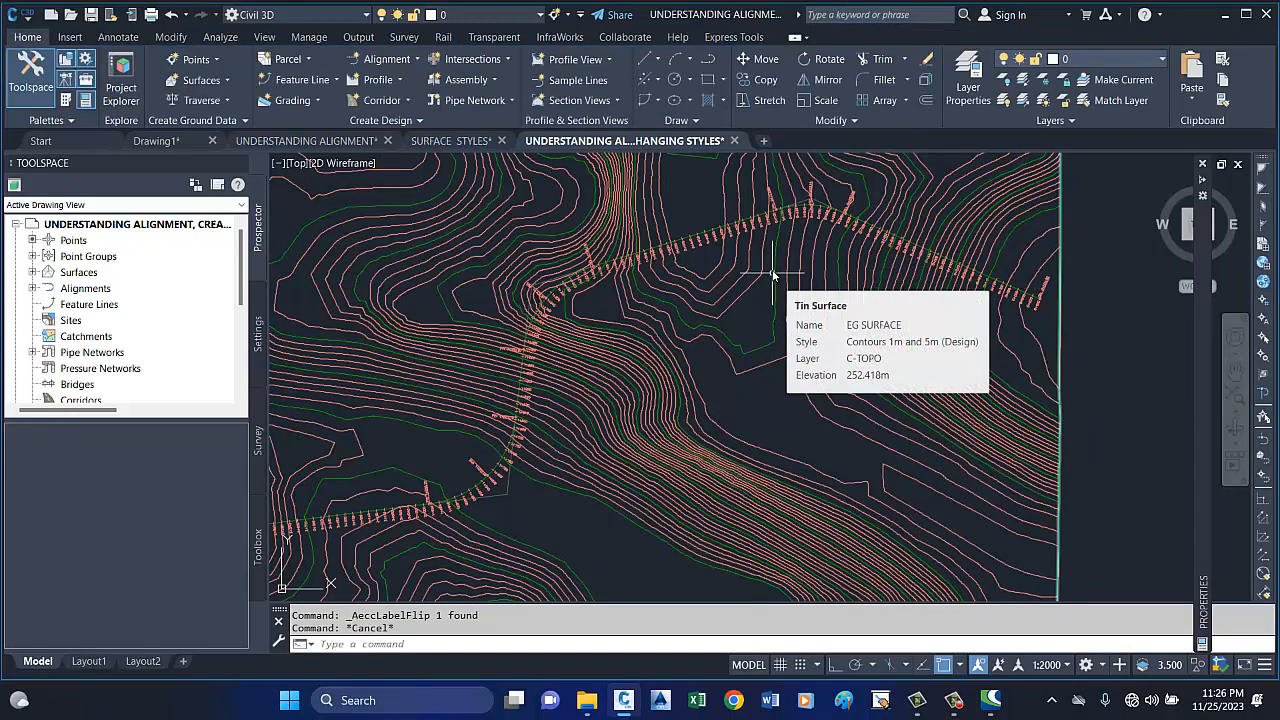
Select ROAD 1 and examine its grips around the first curve and along the adjoining tangents.
{"action": "scroll", "coordinate": [752, 225], "scroll_direction": "up", "scroll_amount": 4}
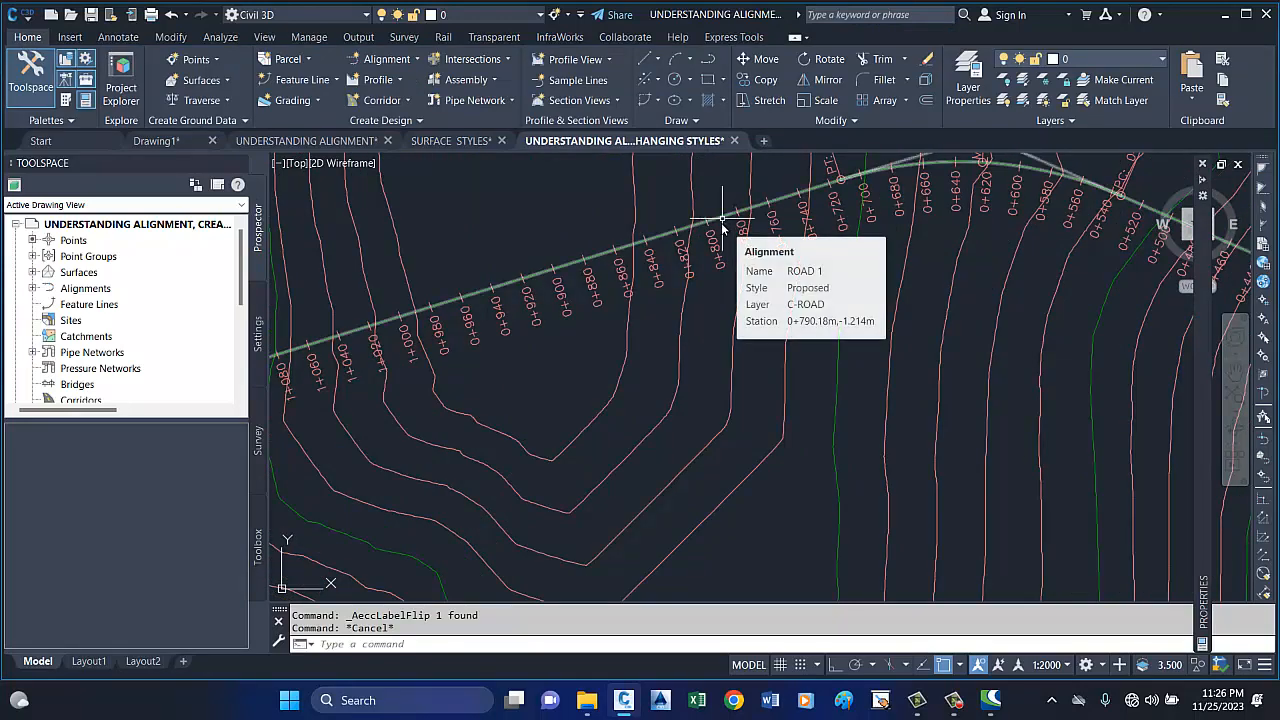
{"action": "scroll", "coordinate": [722, 222], "scroll_direction": "down", "scroll_amount": 3}
{"action": "scroll", "coordinate": [845, 210], "scroll_direction": "up", "scroll_amount": 4}
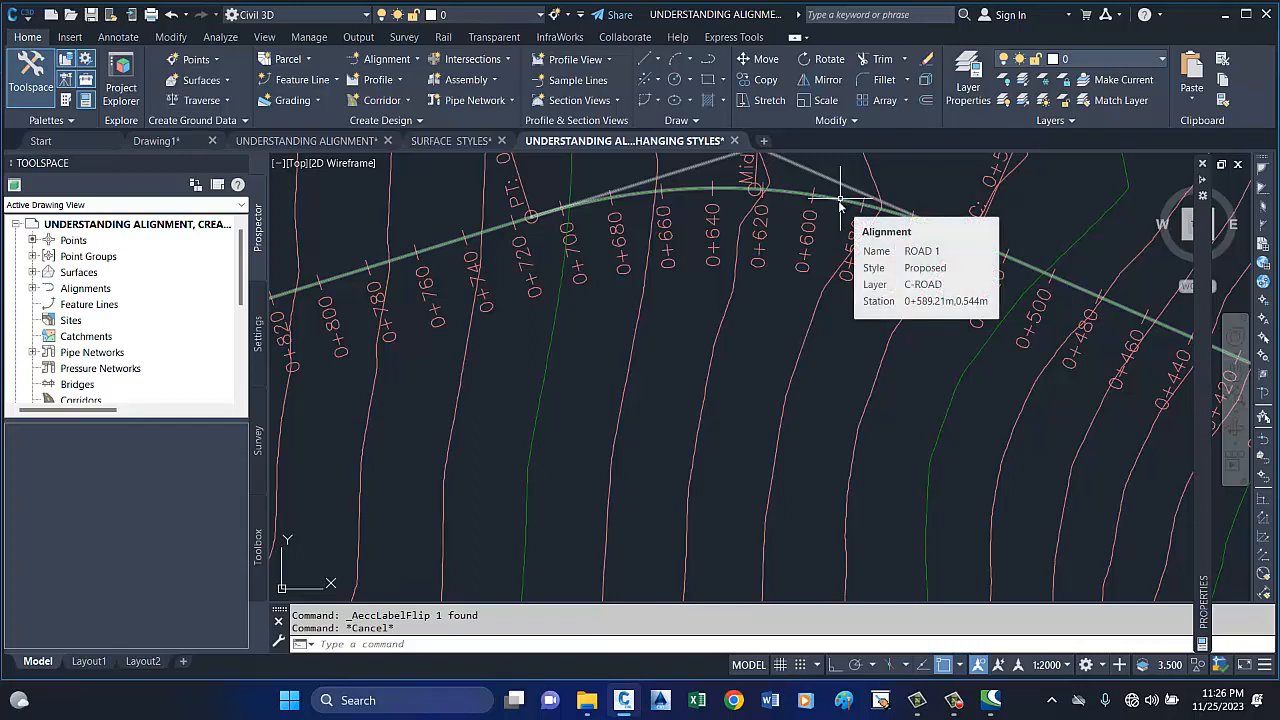
{"action": "left_click", "coordinate": [837, 199]}
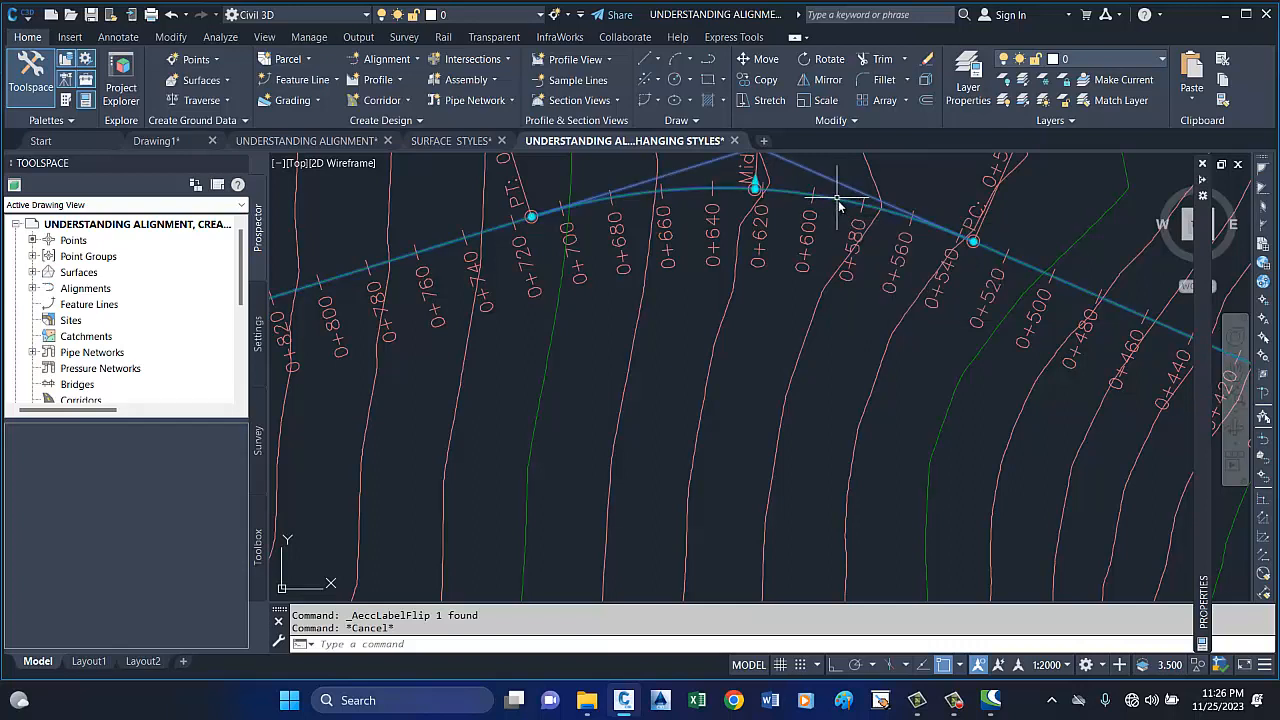
{"action": "scroll", "coordinate": [837, 199], "scroll_direction": "down", "scroll_amount": 4}
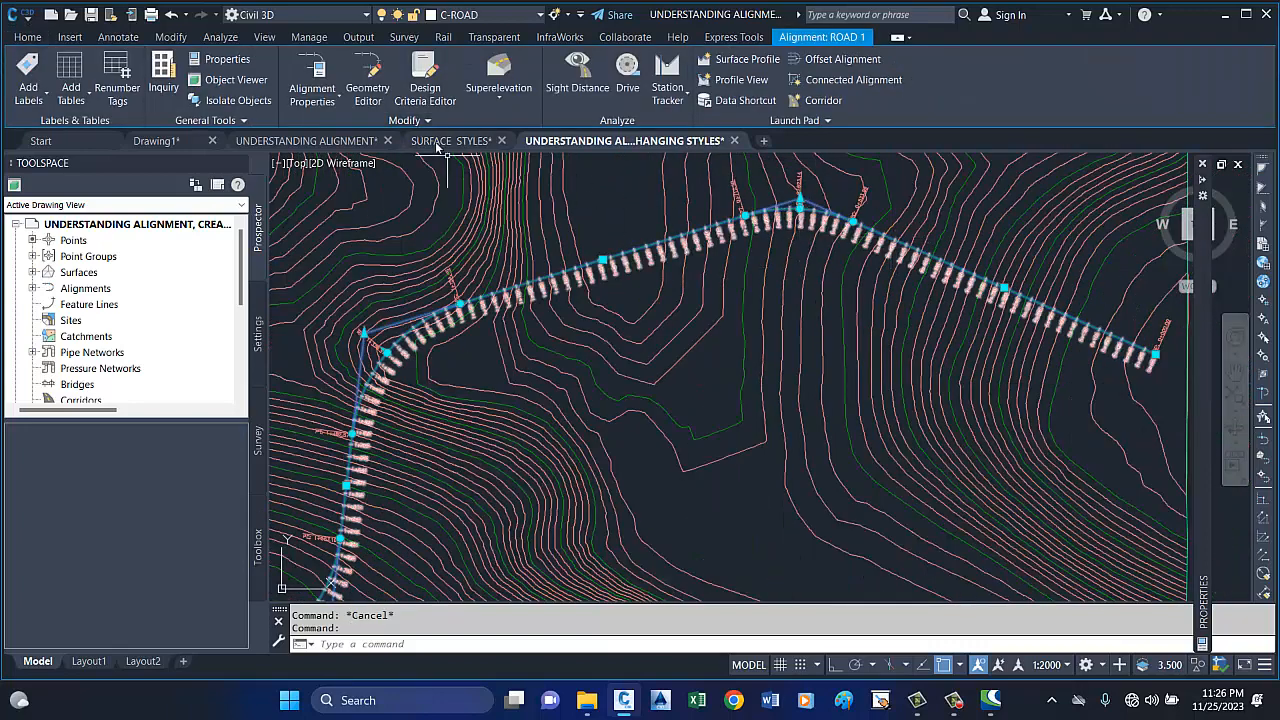
{"action": "scroll", "coordinate": [775, 213], "scroll_direction": "up", "scroll_amount": 3}
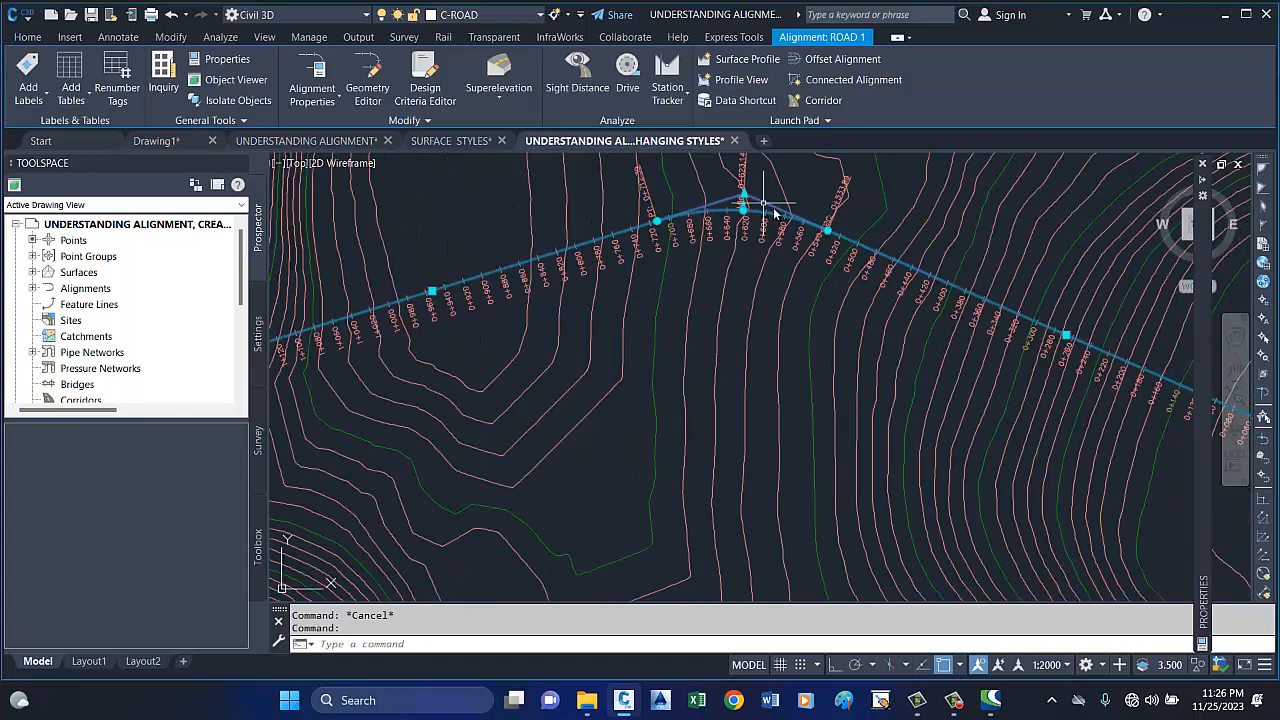
{"action": "scroll", "coordinate": [775, 213], "scroll_direction": "down", "scroll_amount": 2}
{"action": "scroll", "coordinate": [737, 206], "scroll_direction": "up", "scroll_amount": 3}
{"action": "scroll", "coordinate": [691, 206], "scroll_direction": "down", "scroll_amount": 3}
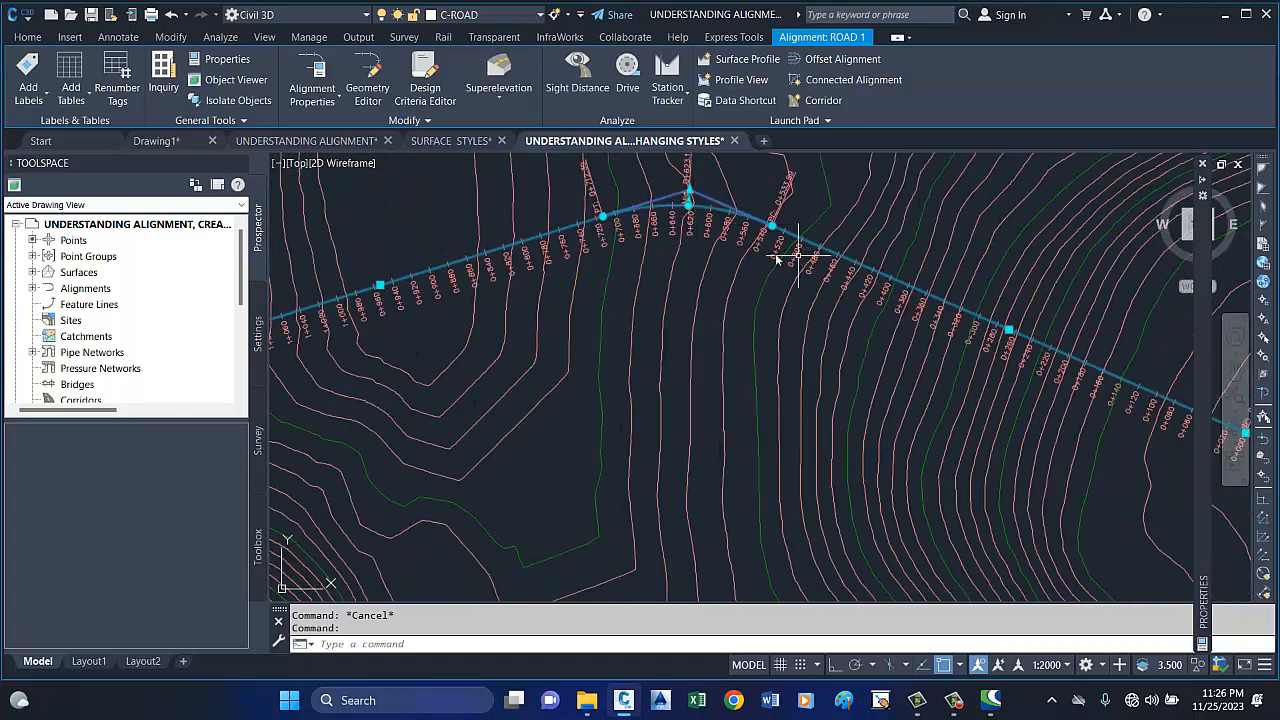
{"action": "scroll", "coordinate": [630, 243], "scroll_direction": "down", "scroll_amount": 2}
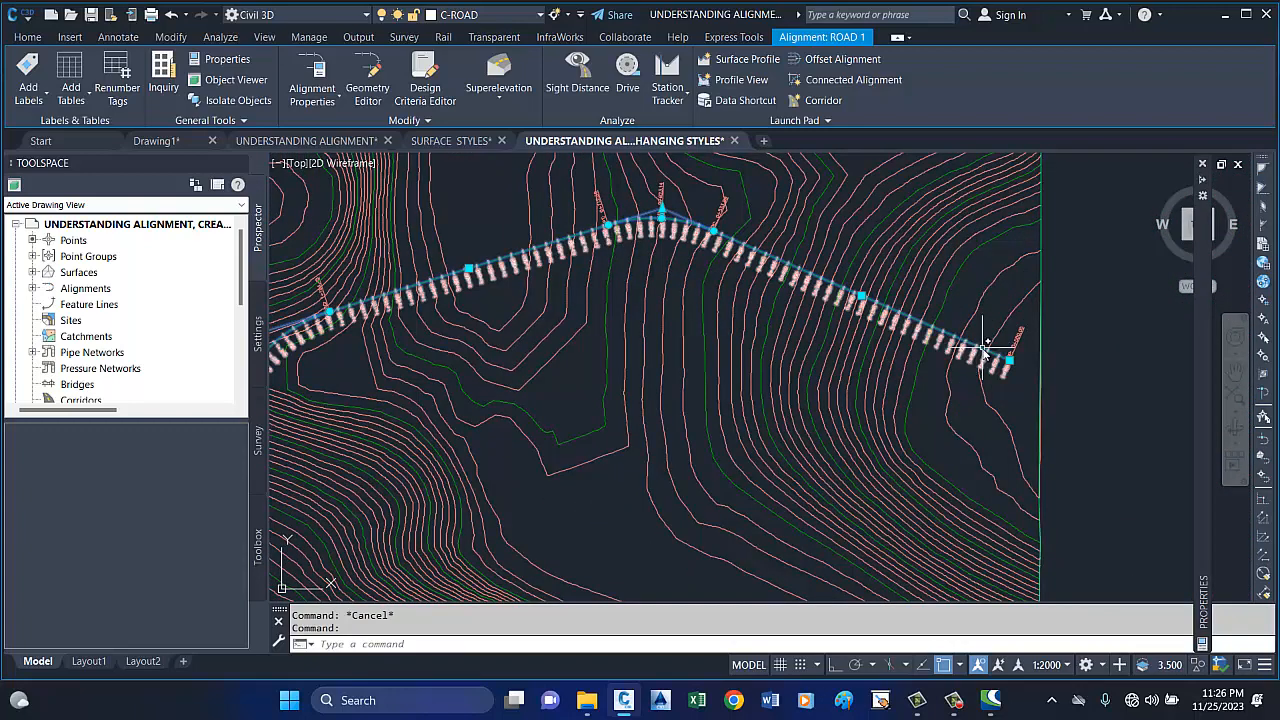
Stretch the start point of ROAD 1 outward along its first tangent to the surface's east boundary.
{"action": "scroll", "coordinate": [1010, 367], "scroll_direction": "up", "scroll_amount": 3}
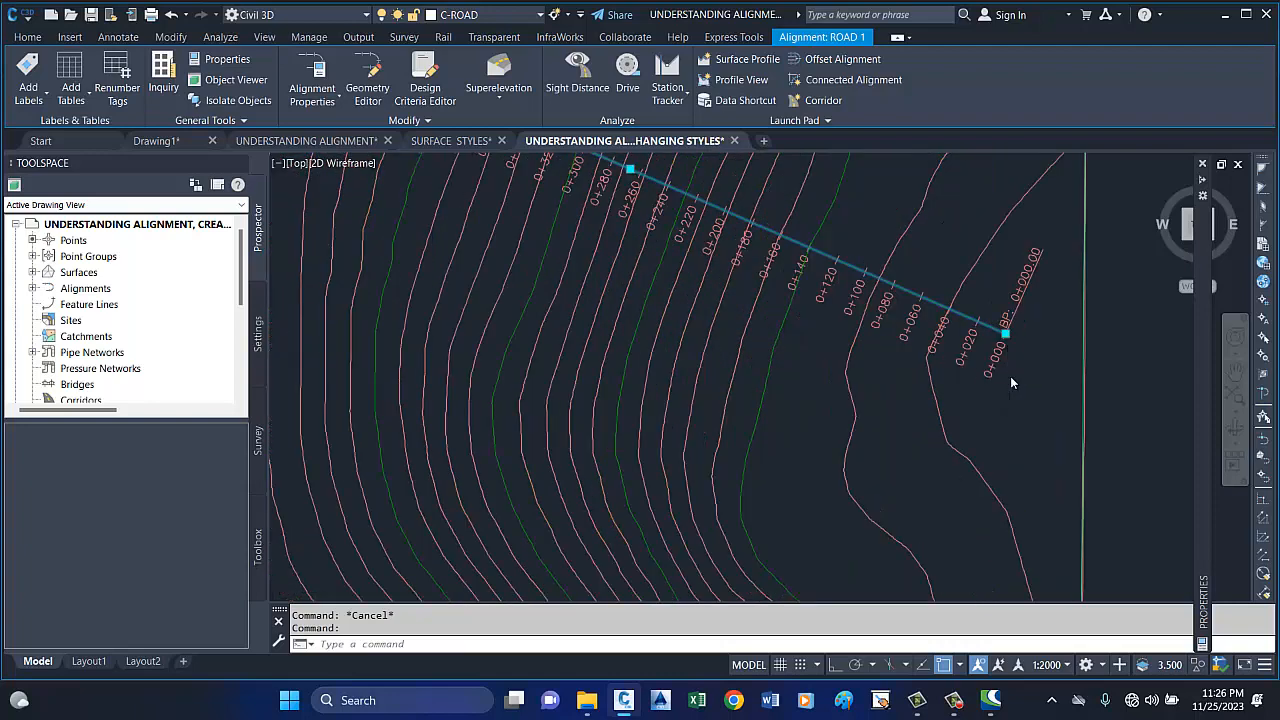
{"action": "scroll", "coordinate": [1012, 378], "scroll_direction": "down", "scroll_amount": 3}
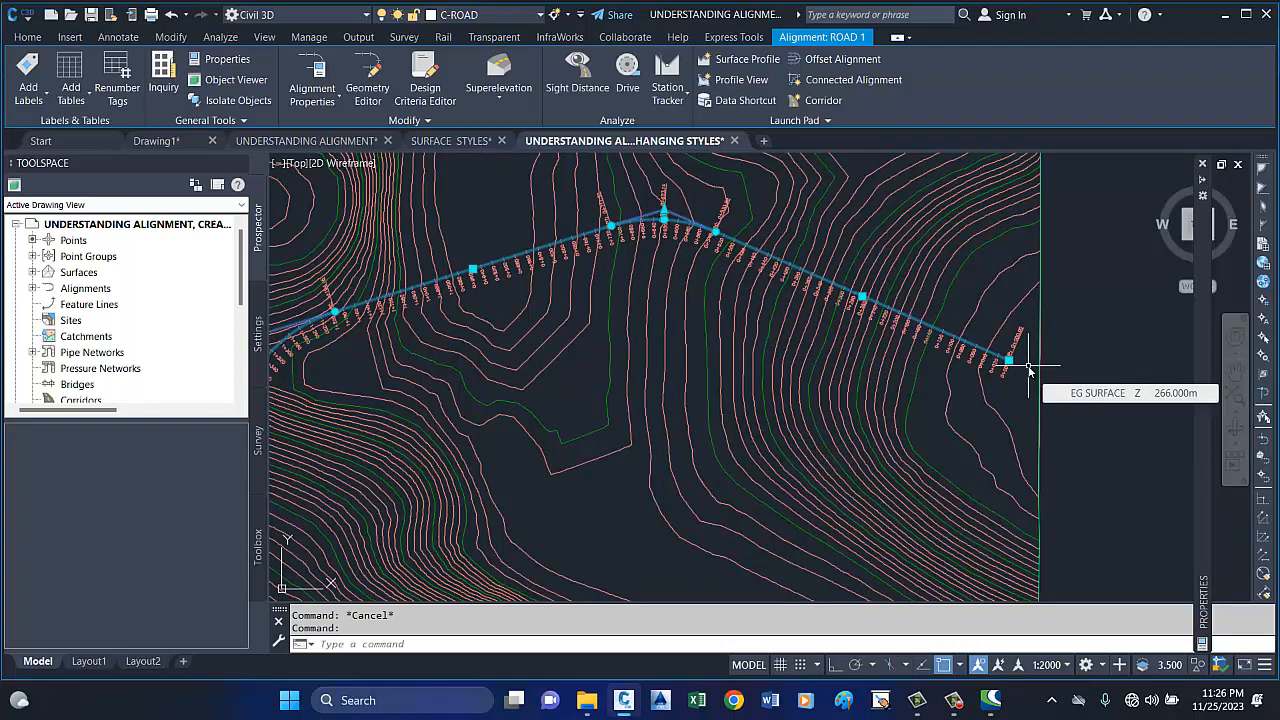
{"action": "scroll", "coordinate": [1028, 368], "scroll_direction": "up", "scroll_amount": 2}
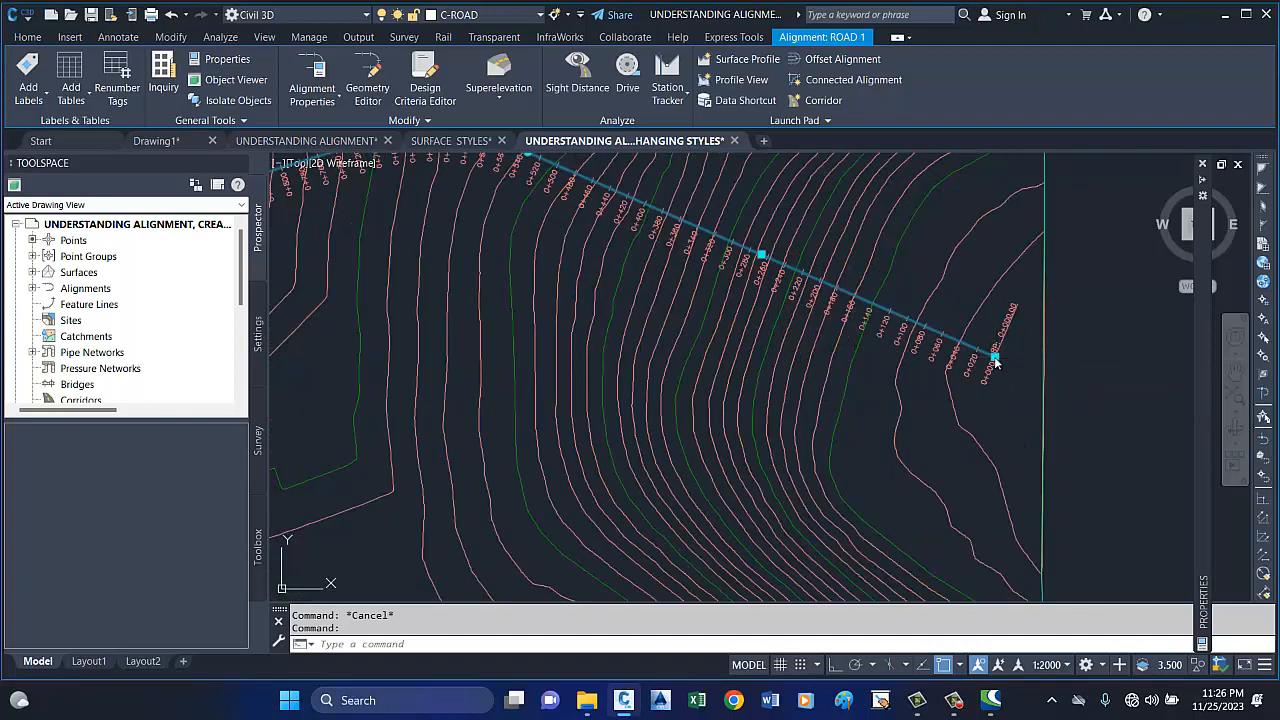
{"action": "left_click", "coordinate": [996, 357]}
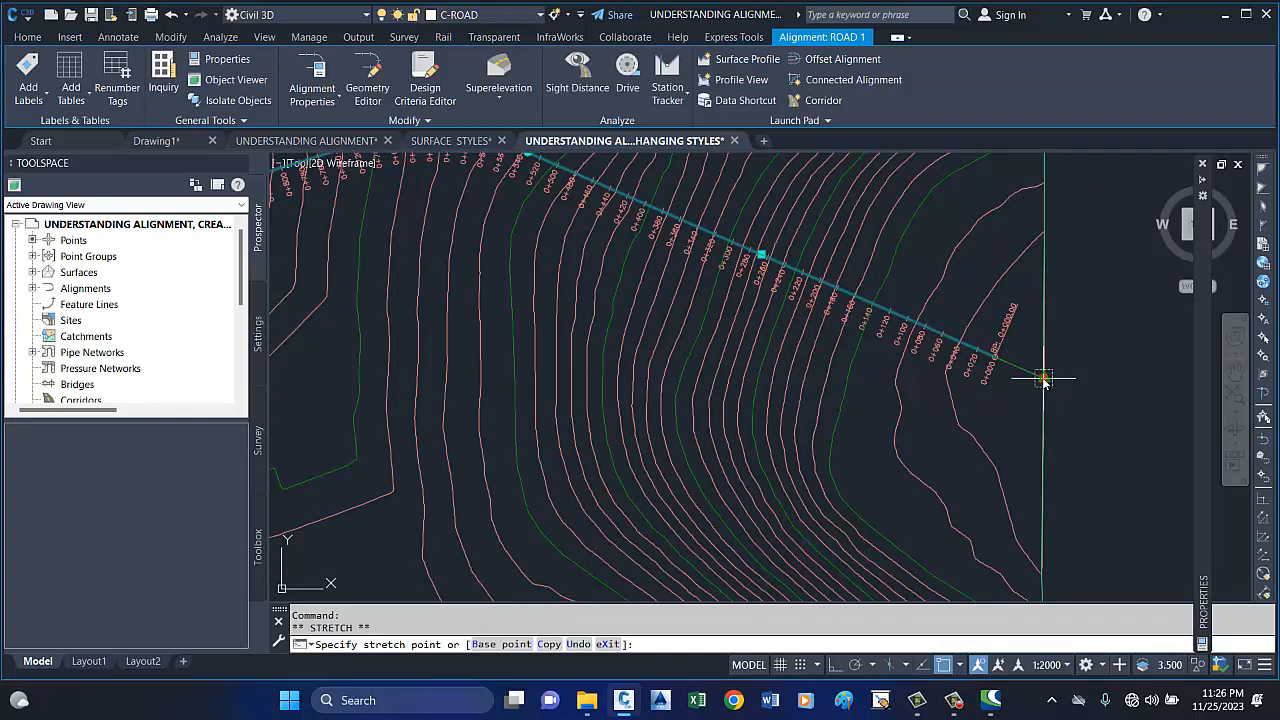
{"action": "left_click", "coordinate": [1043, 379]}
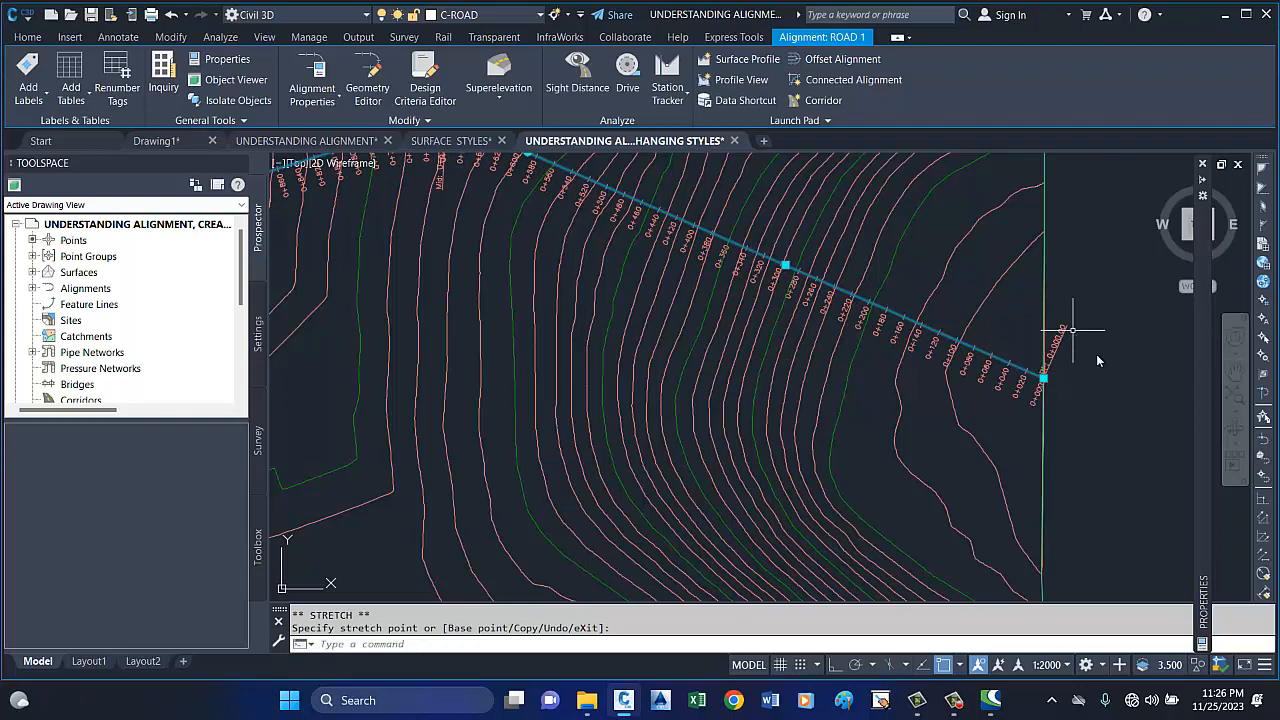
{"action": "scroll", "coordinate": [1045, 370], "scroll_direction": "up", "scroll_amount": 2}
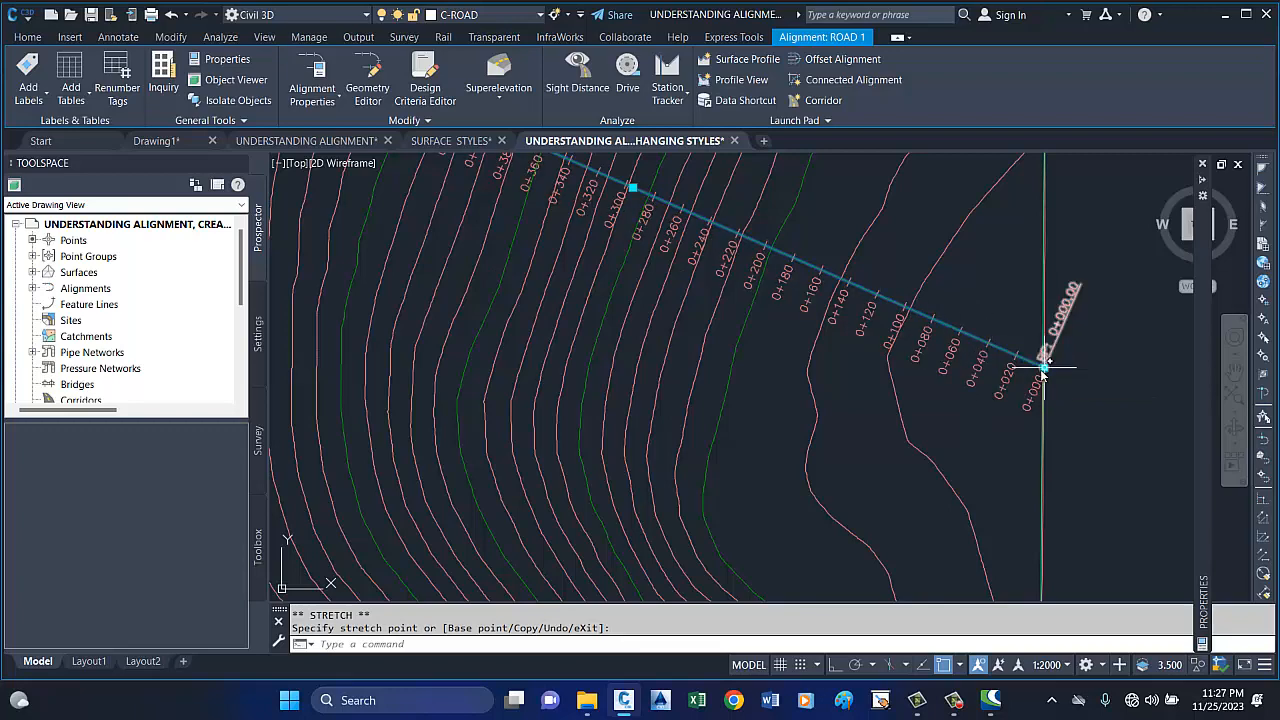
Start shifting ROAD 1's first tangent by its midpoint grip, trying positions on both sides of the current line.
{"action": "scroll", "coordinate": [1053, 395], "scroll_direction": "down", "scroll_amount": 2}
{"action": "scroll", "coordinate": [1053, 355], "scroll_direction": "down", "scroll_amount": 3}
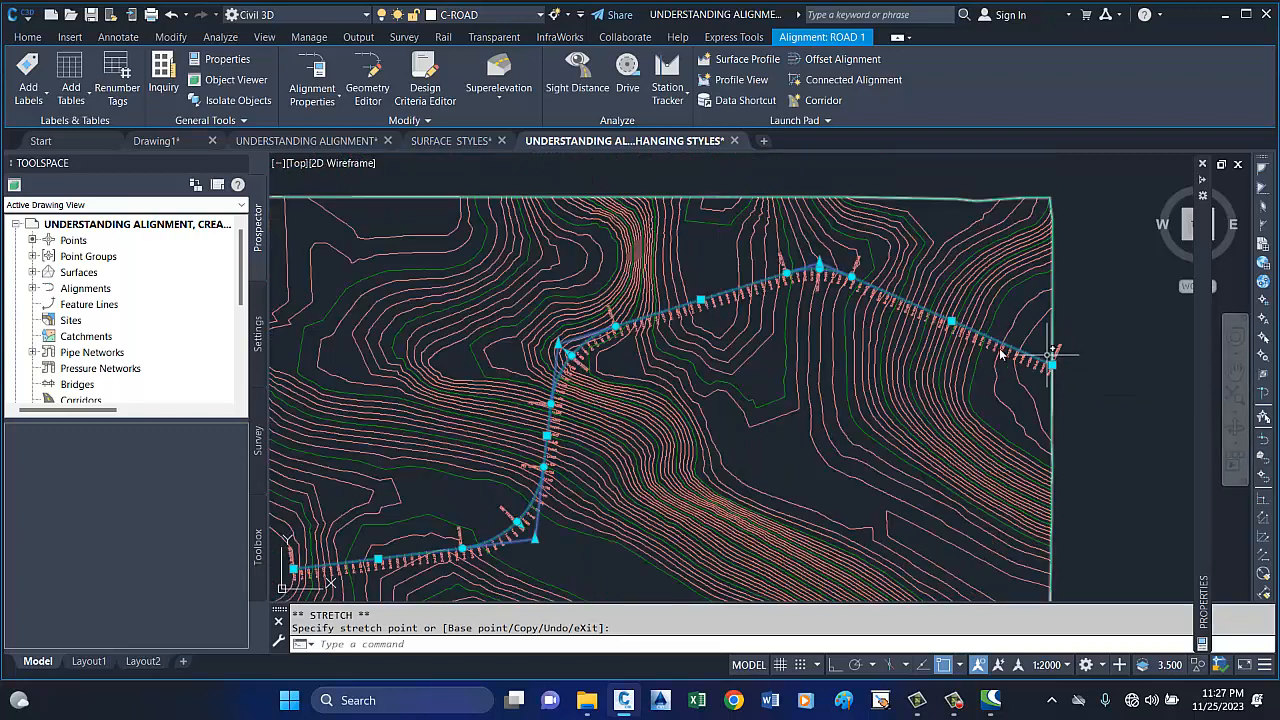
{"action": "scroll", "coordinate": [957, 323], "scroll_direction": "up", "scroll_amount": 3}
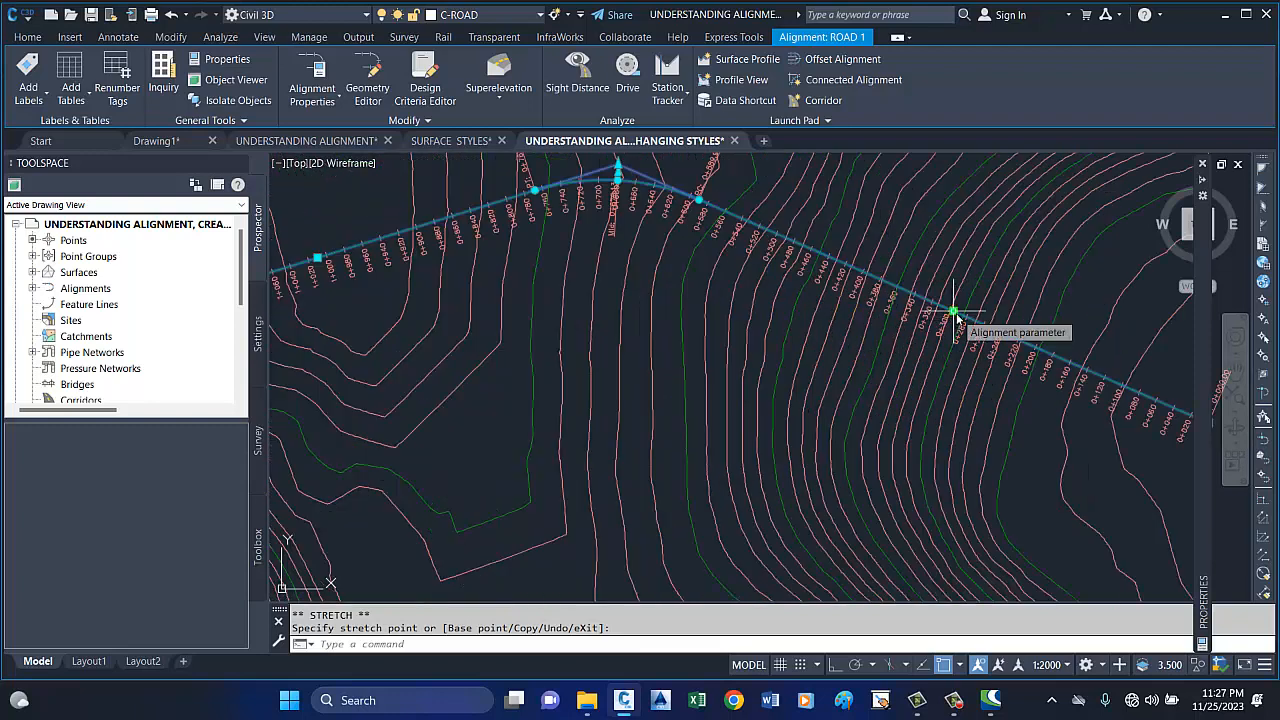
{"action": "left_click", "coordinate": [954, 313]}
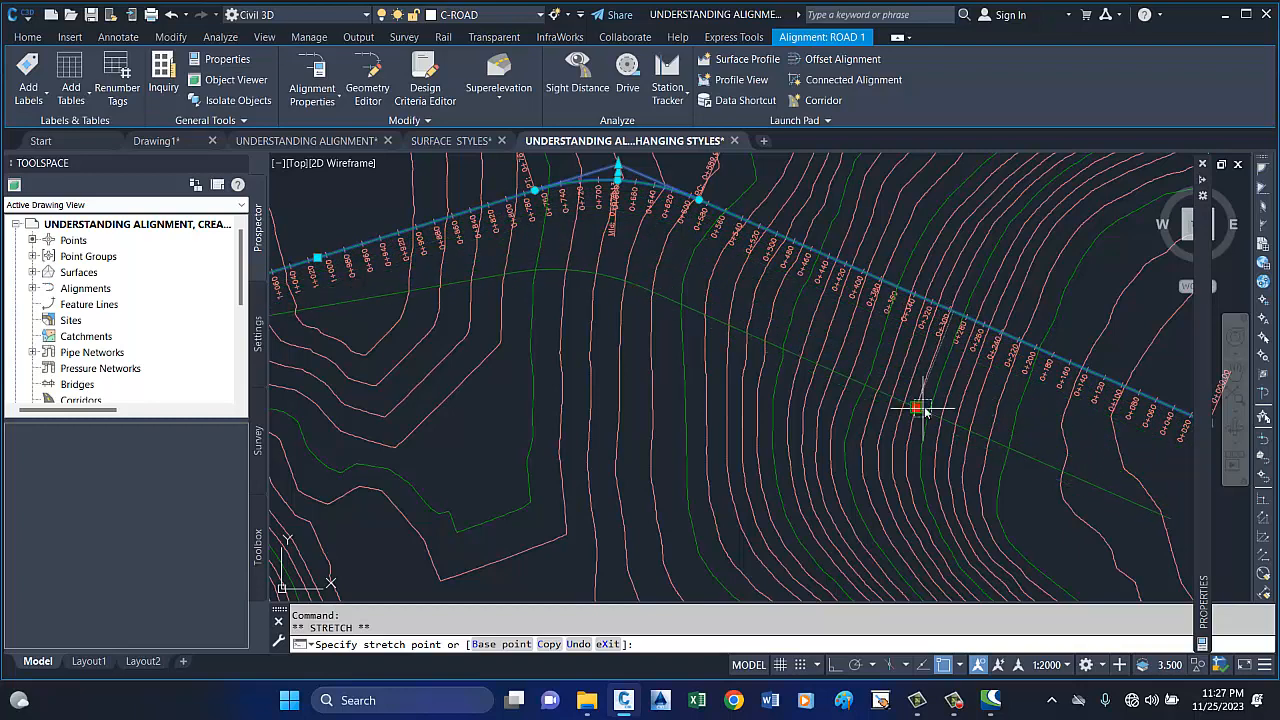
{"action": "scroll", "coordinate": [948, 343], "scroll_direction": "down", "scroll_amount": 5}
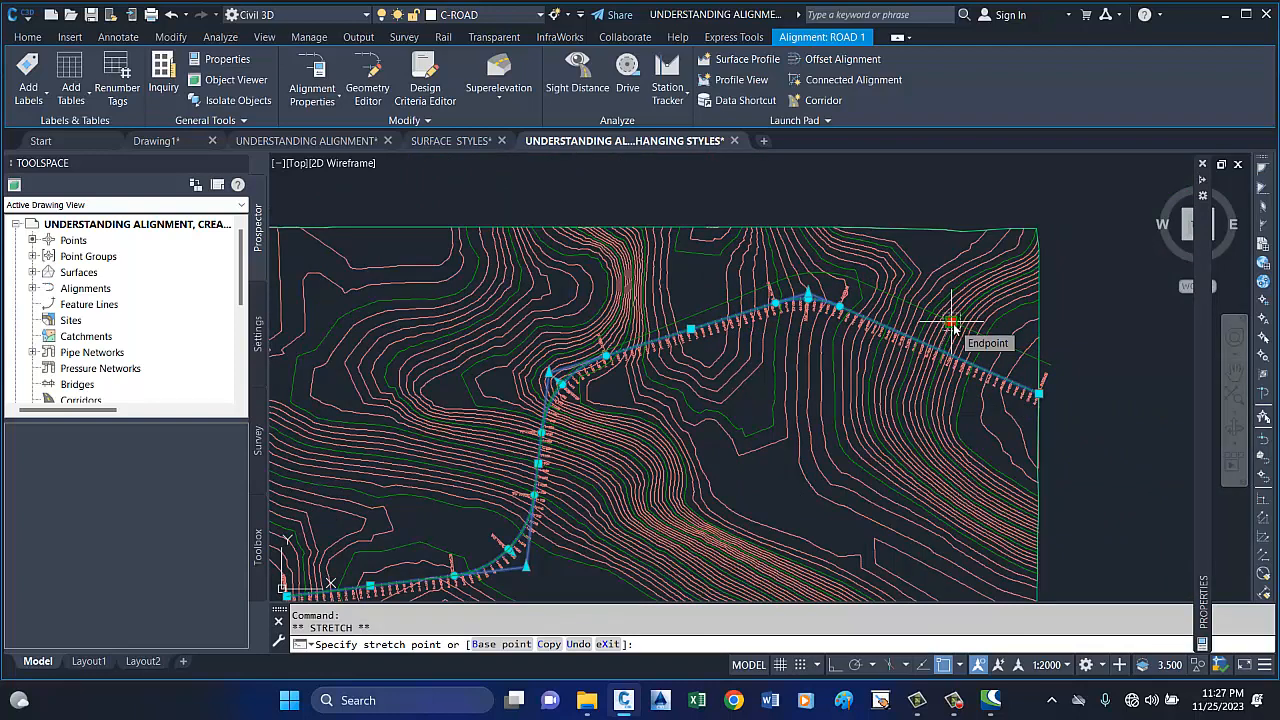
{"action": "scroll", "coordinate": [953, 325], "scroll_direction": "up", "scroll_amount": 2}
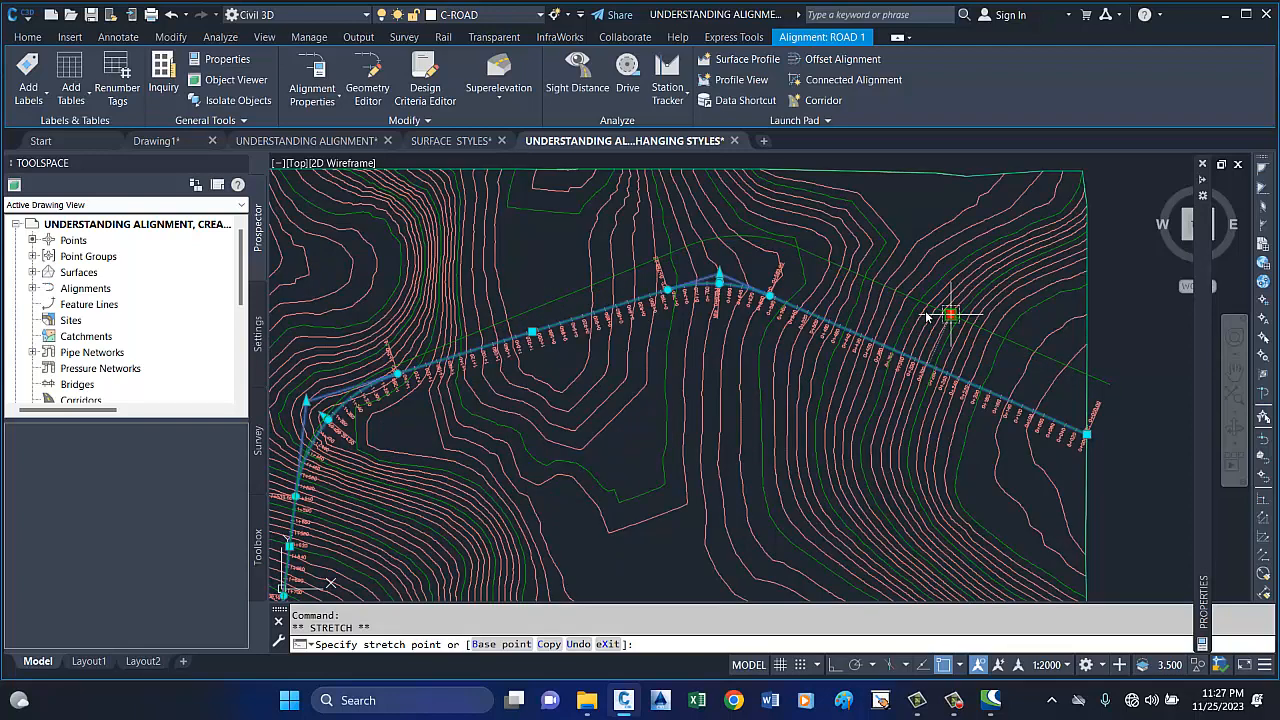
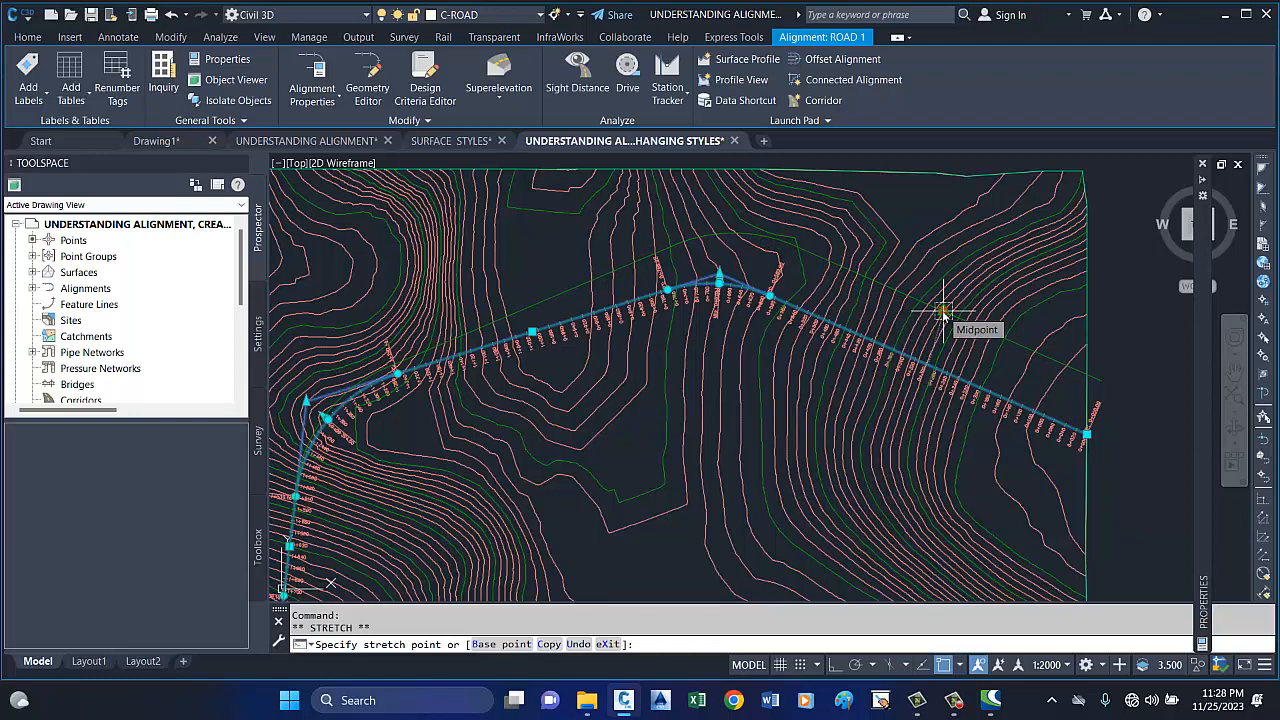
Cancel the tangent shift and stretch the first curve's start point (PC) along the tangent toward the PI, to about station 0+616.
{"action": "key", "text": "Escape"}
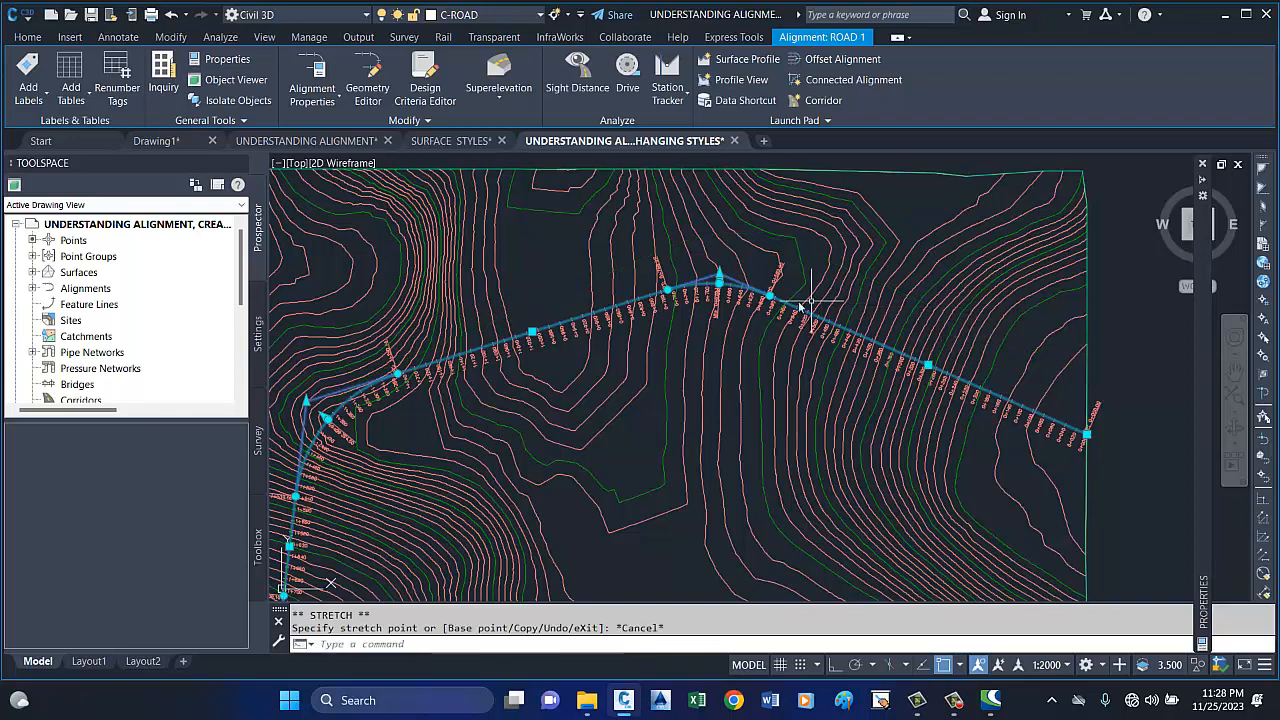
{"action": "scroll", "coordinate": [786, 292], "scroll_direction": "up", "scroll_amount": 3}
{"action": "scroll", "coordinate": [767, 268], "scroll_direction": "down", "scroll_amount": 2}
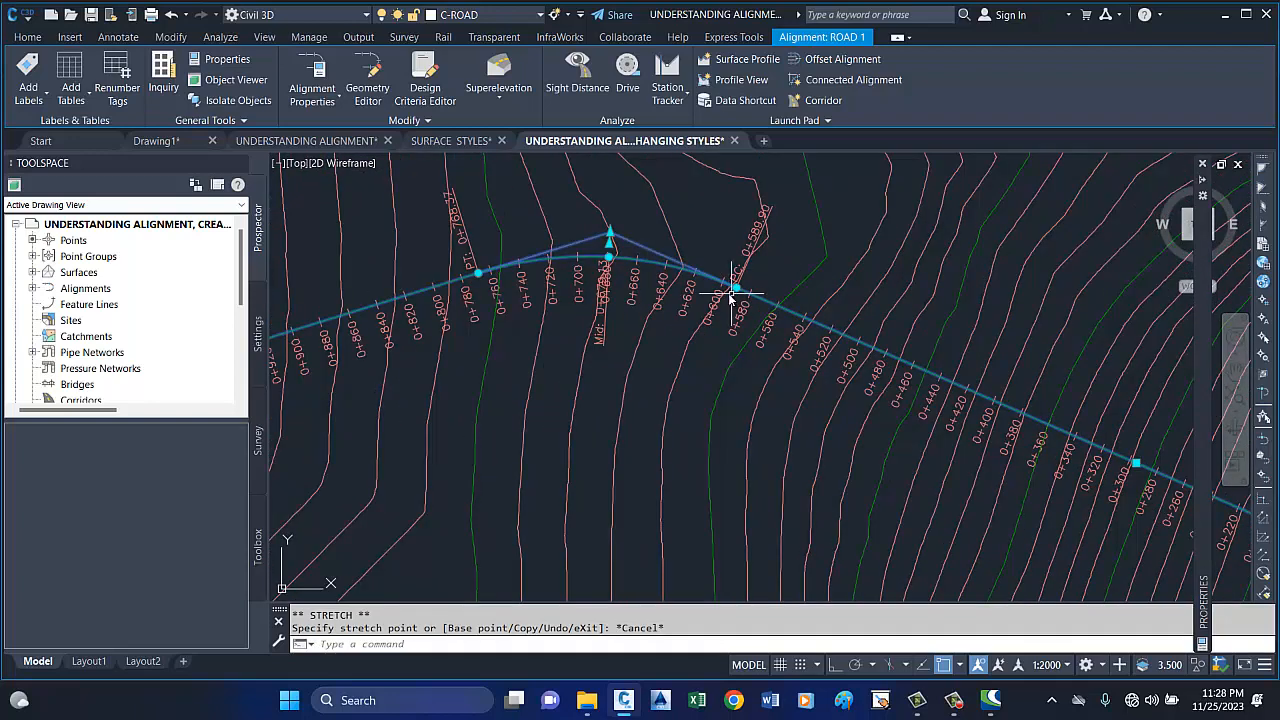
{"action": "scroll", "coordinate": [731, 291], "scroll_direction": "up", "scroll_amount": 4}
{"action": "scroll", "coordinate": [716, 254], "scroll_direction": "down", "scroll_amount": 2}
{"action": "scroll", "coordinate": [716, 254], "scroll_direction": "up", "scroll_amount": 1}
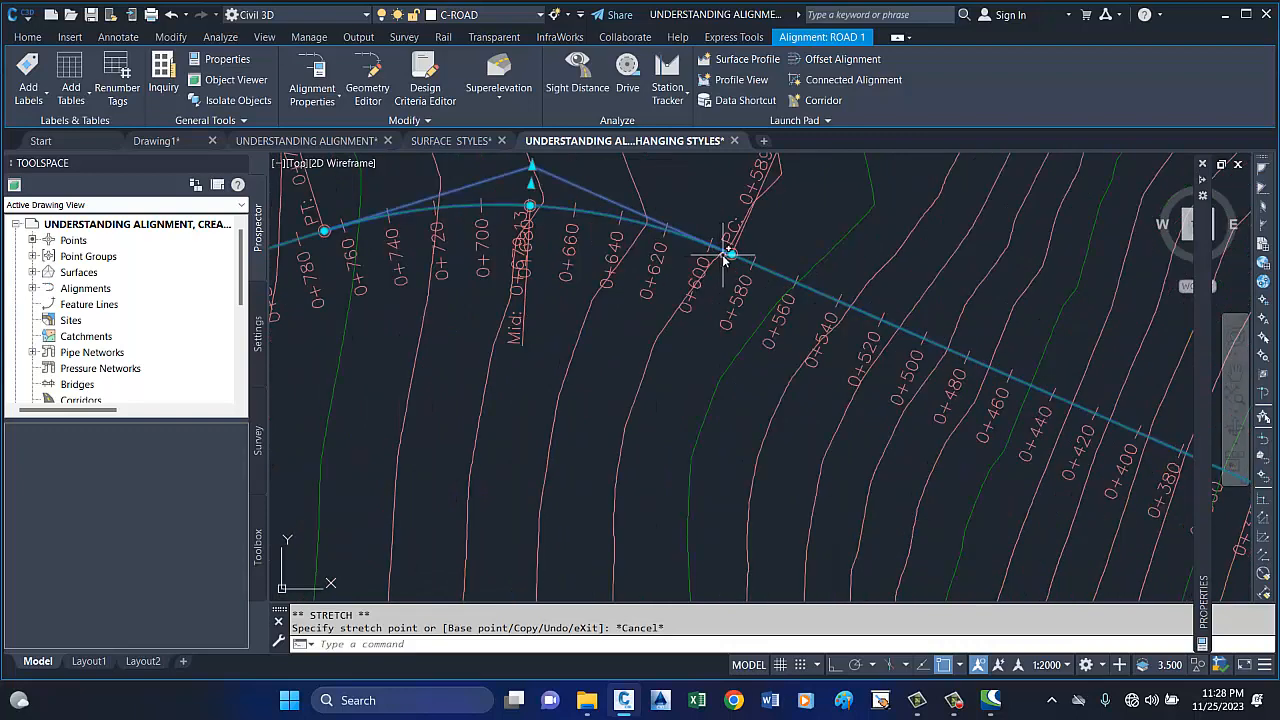
{"action": "left_click", "coordinate": [733, 254]}
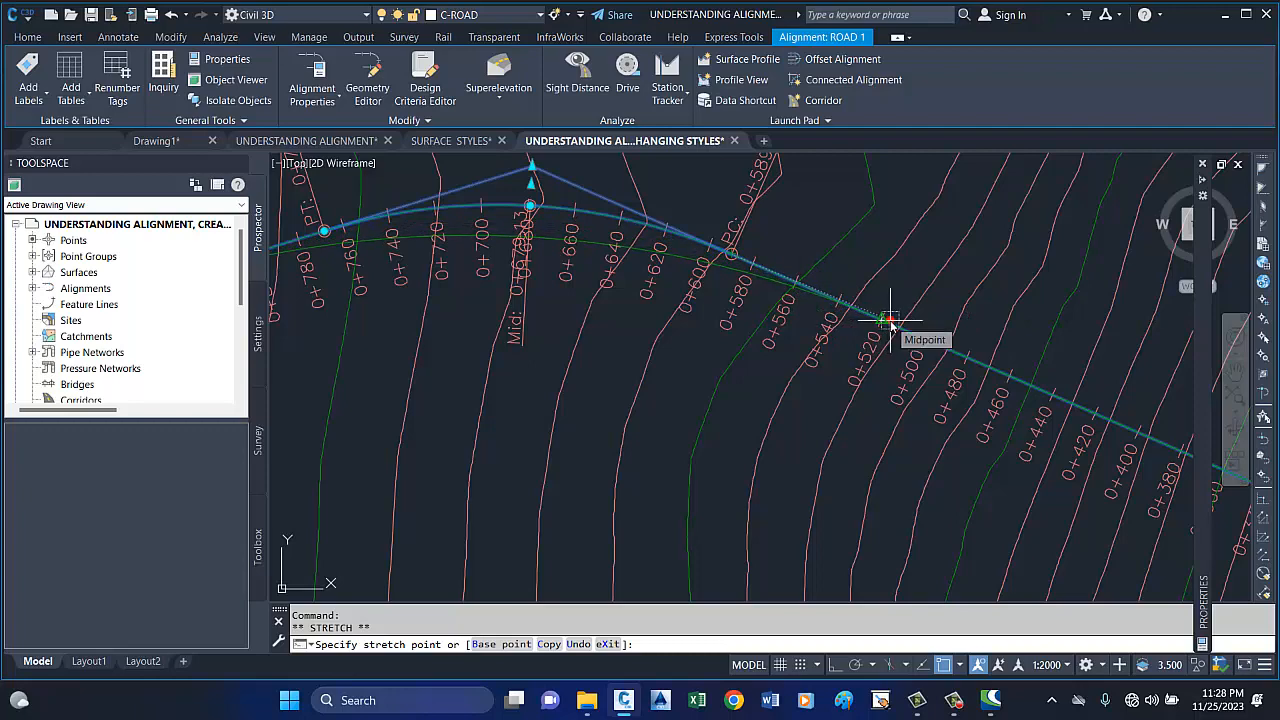
{"action": "scroll", "coordinate": [890, 322], "scroll_direction": "down", "scroll_amount": 1}
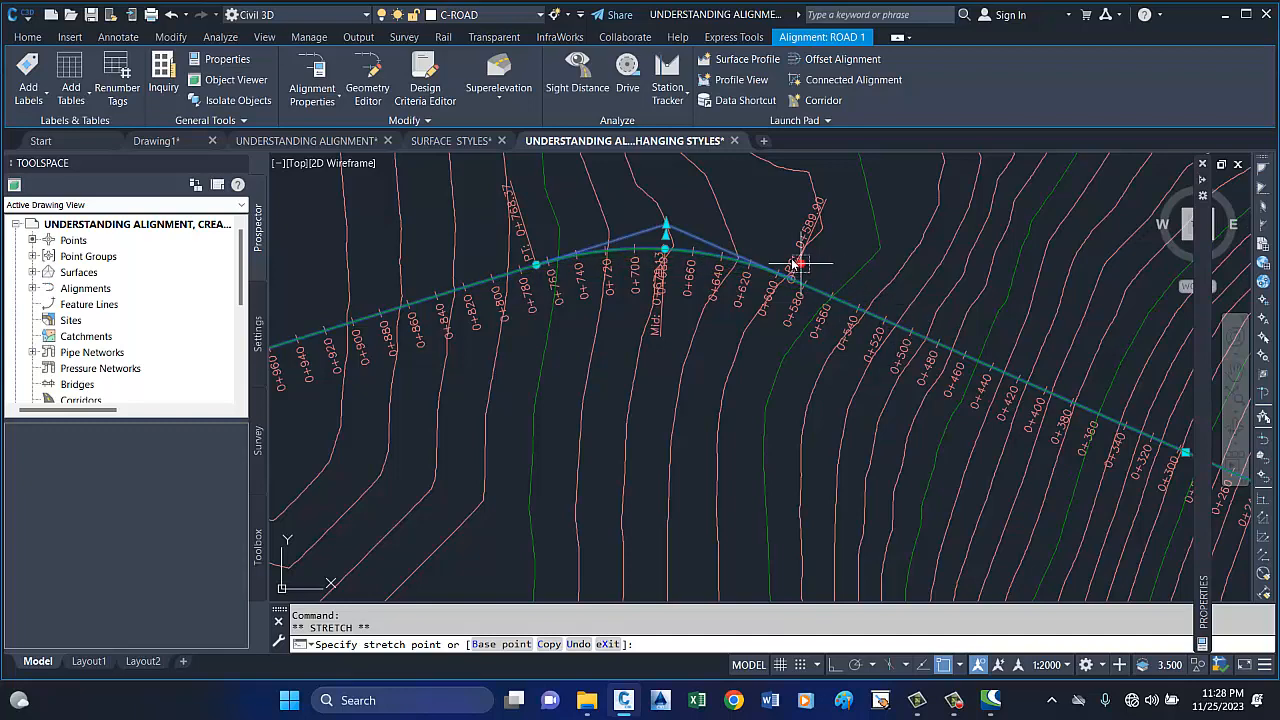
{"action": "scroll", "coordinate": [775, 251], "scroll_direction": "up", "scroll_amount": 1}
{"action": "scroll", "coordinate": [768, 250], "scroll_direction": "up", "scroll_amount": 1}
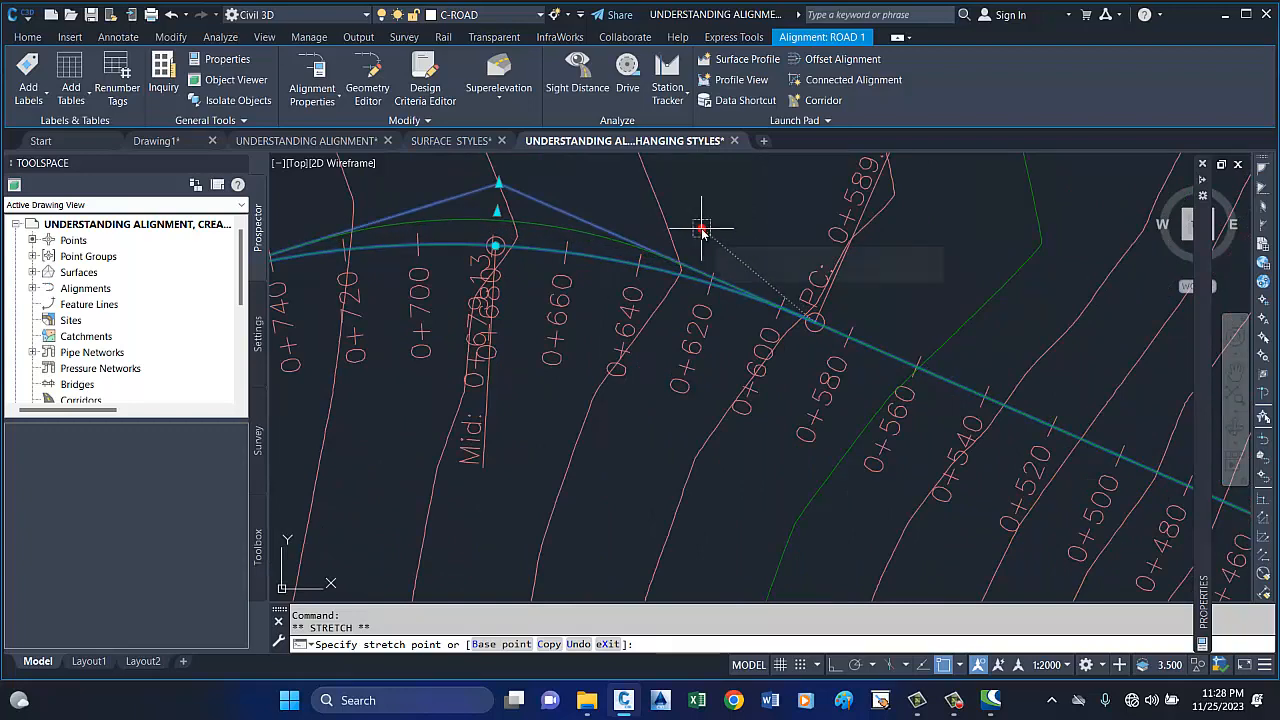
{"action": "scroll", "coordinate": [697, 225], "scroll_direction": "down", "scroll_amount": 1}
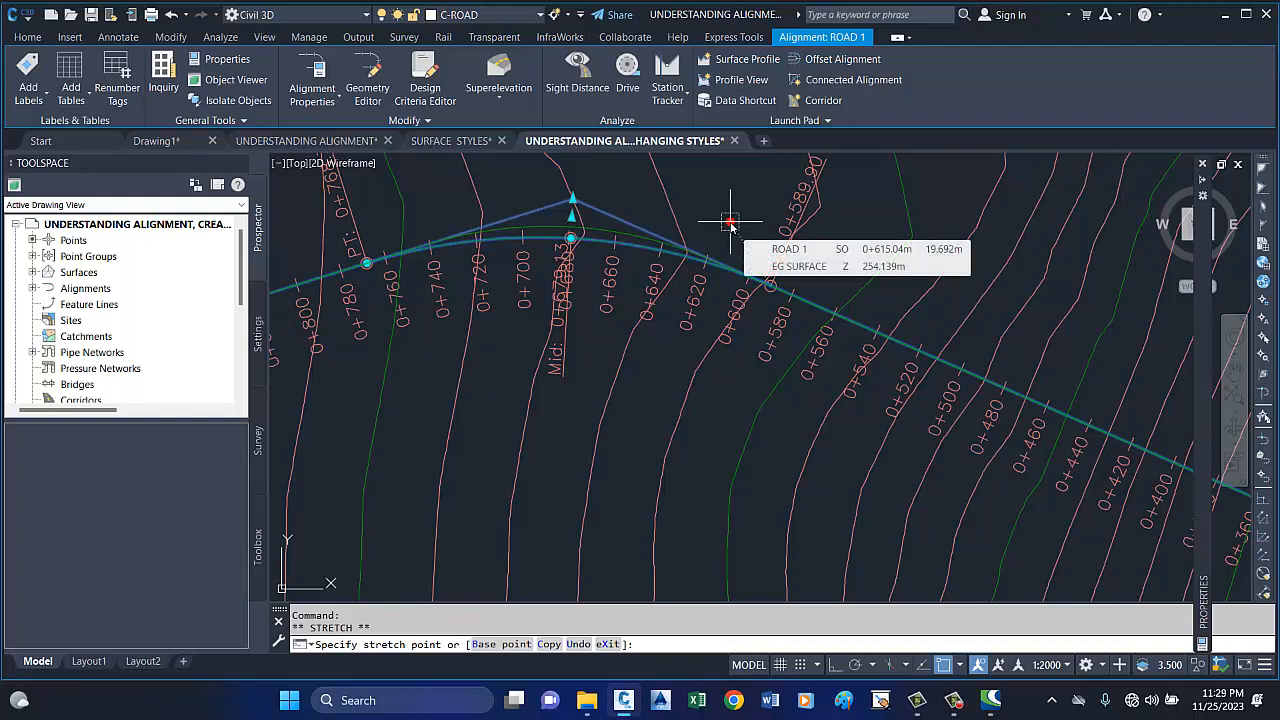
{"action": "left_click", "coordinate": [731, 224]}
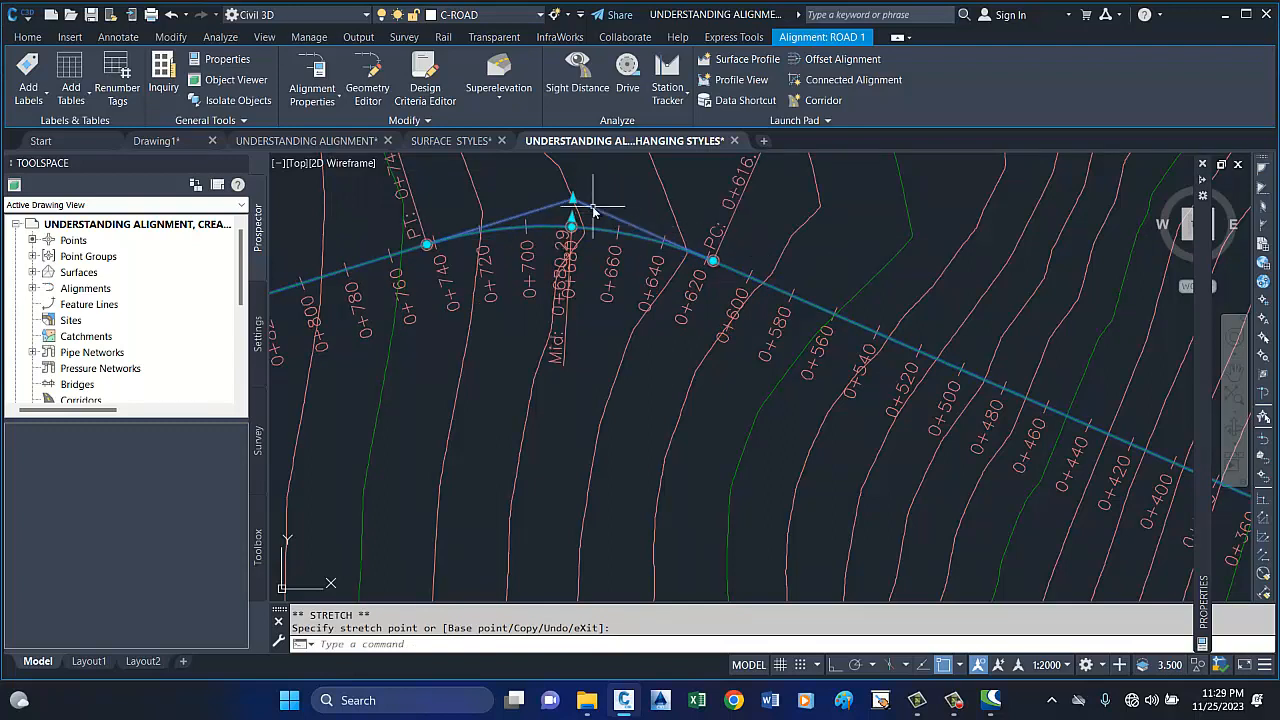
Stretch the first curve's start point (PC) back along the tangent, away from the PI, to about station 0+538.
{"action": "left_click", "coordinate": [712, 261]}
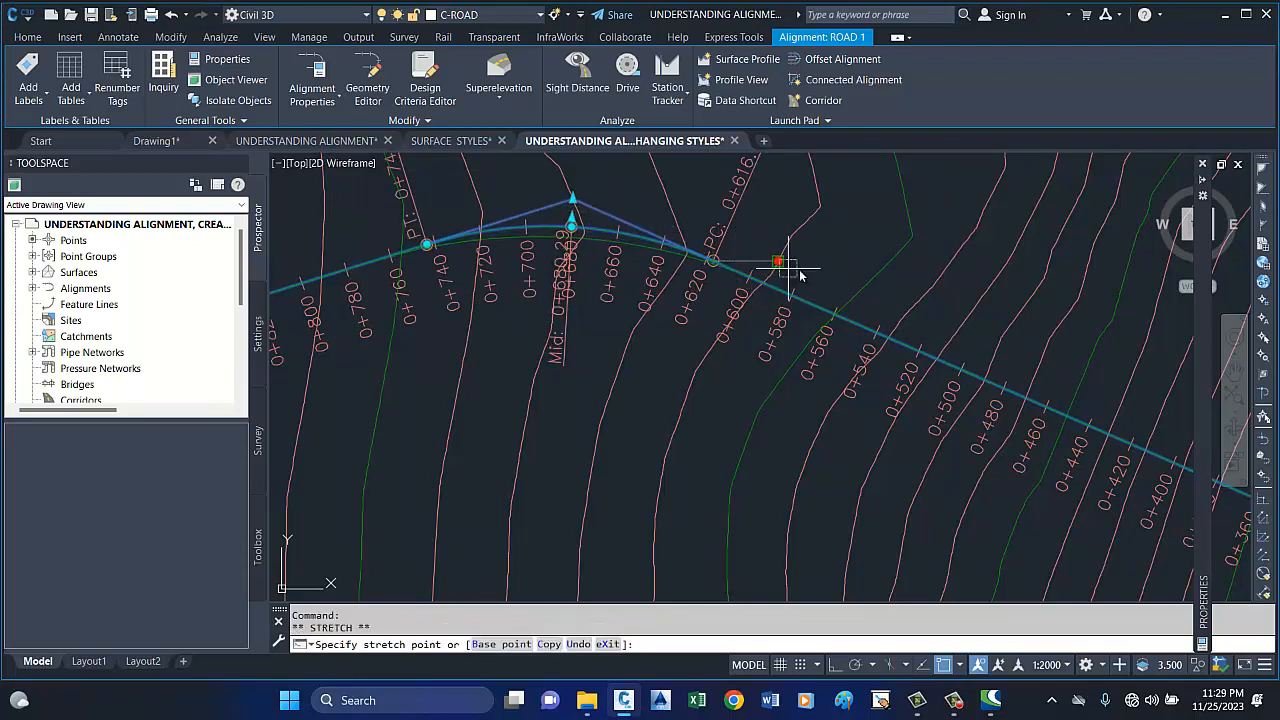
{"action": "left_click", "coordinate": [898, 290]}
{"action": "scroll", "coordinate": [833, 281], "scroll_direction": "down", "scroll_amount": 4}
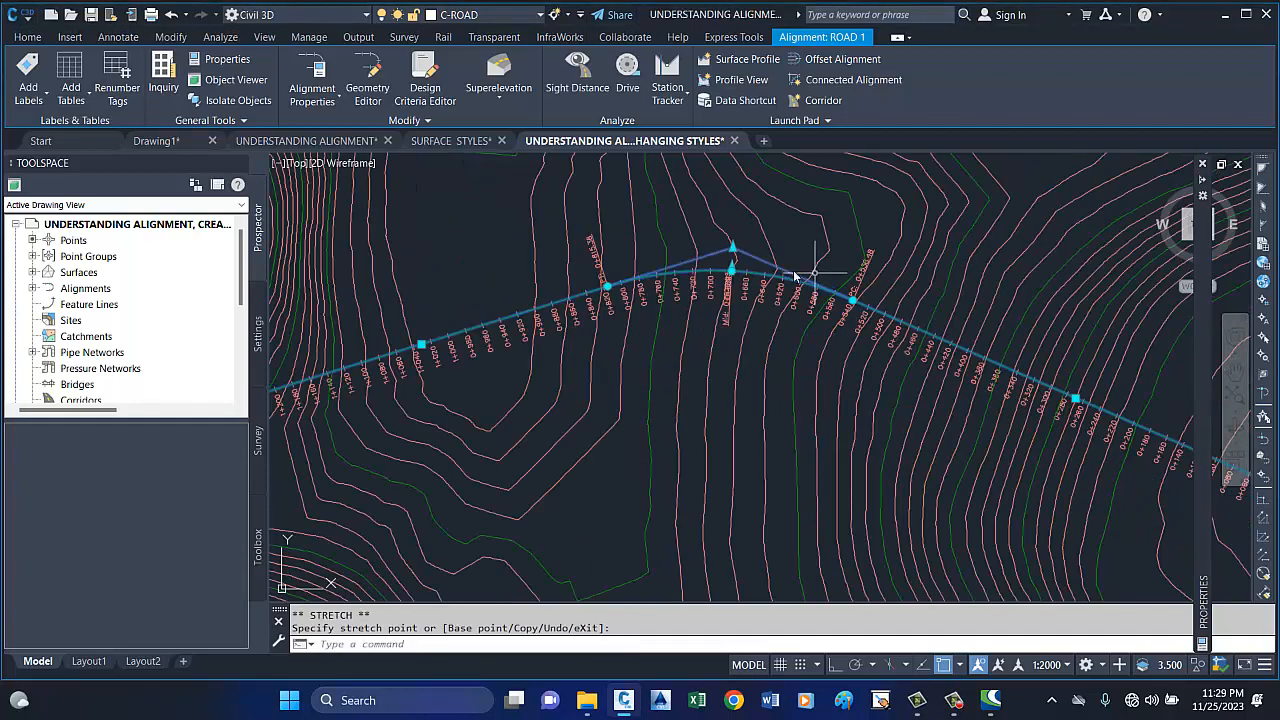
Try moving the first curve's PI to positions below and above its current location, then cancel the move.
{"action": "scroll", "coordinate": [595, 275], "scroll_direction": "up", "scroll_amount": 2}
{"action": "scroll", "coordinate": [588, 281], "scroll_direction": "down", "scroll_amount": 2}
{"action": "scroll", "coordinate": [690, 279], "scroll_direction": "up", "scroll_amount": 5}
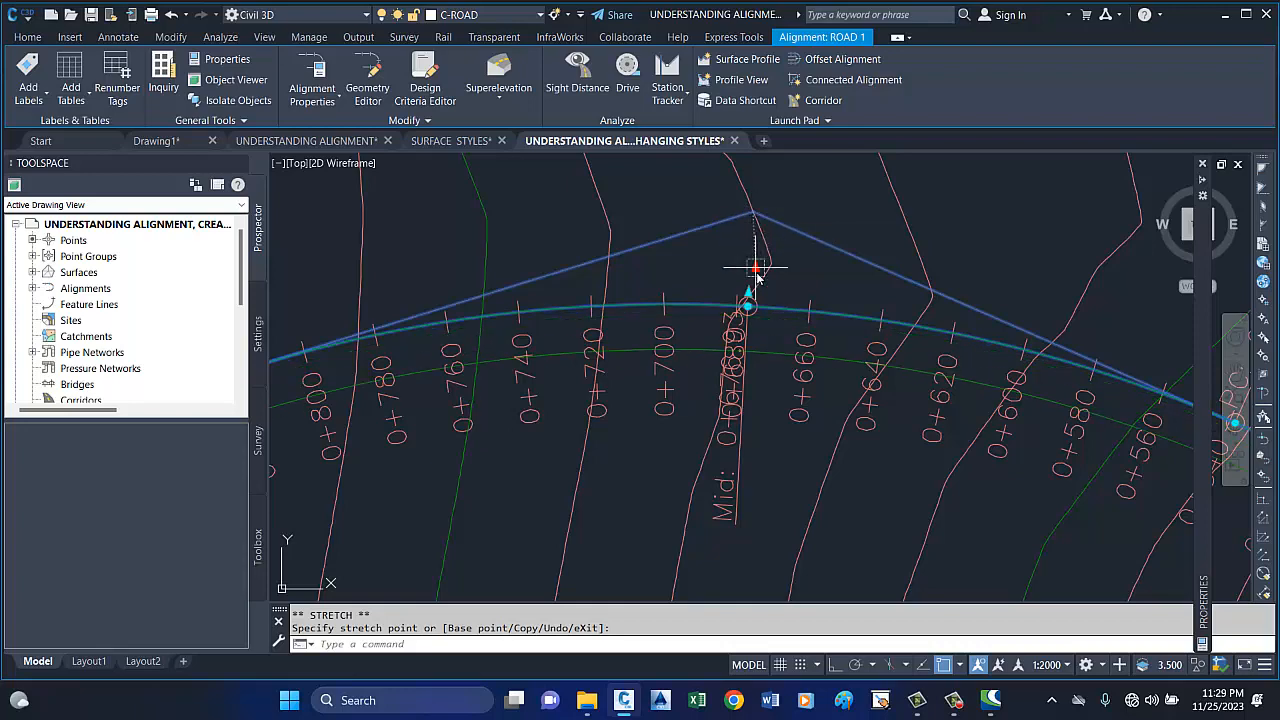
{"action": "scroll", "coordinate": [754, 255], "scroll_direction": "down", "scroll_amount": 3}
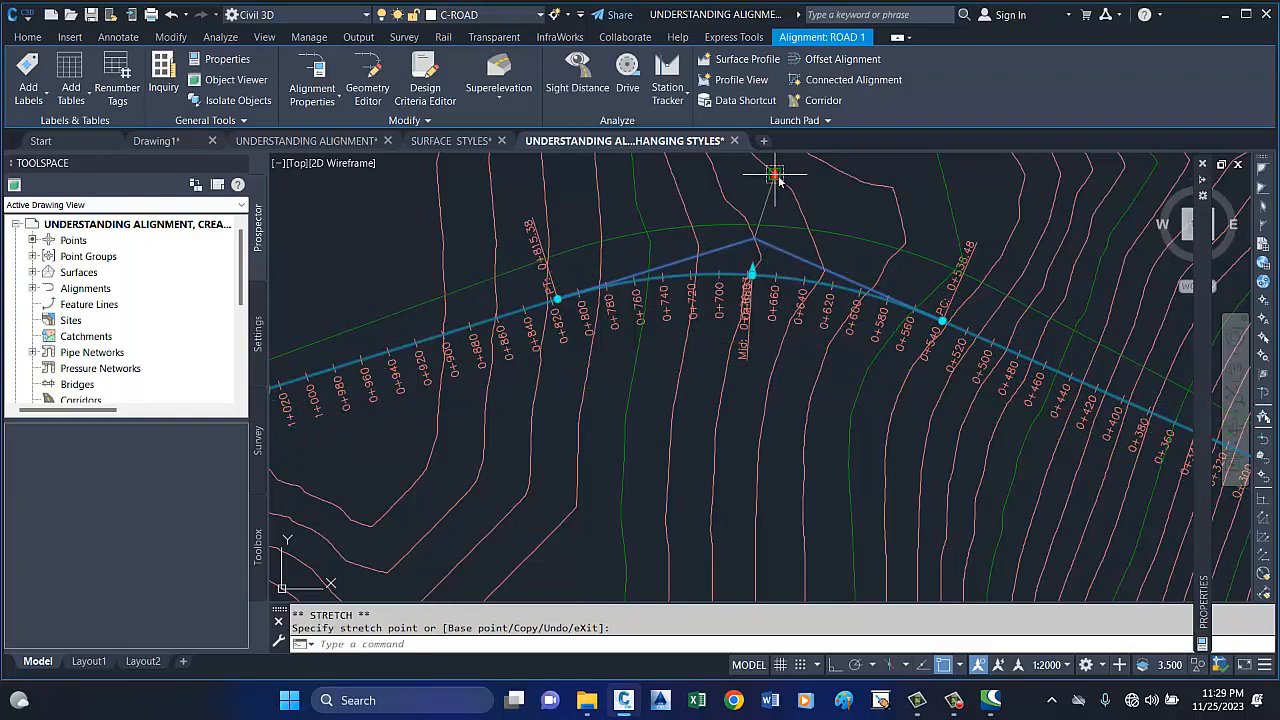
{"action": "key", "text": "Escape"}
Try reshaping the first curve with its radius grip and its pass-through grip, then cancel both stretches.
{"action": "scroll", "coordinate": [757, 271], "scroll_direction": "up", "scroll_amount": 4}
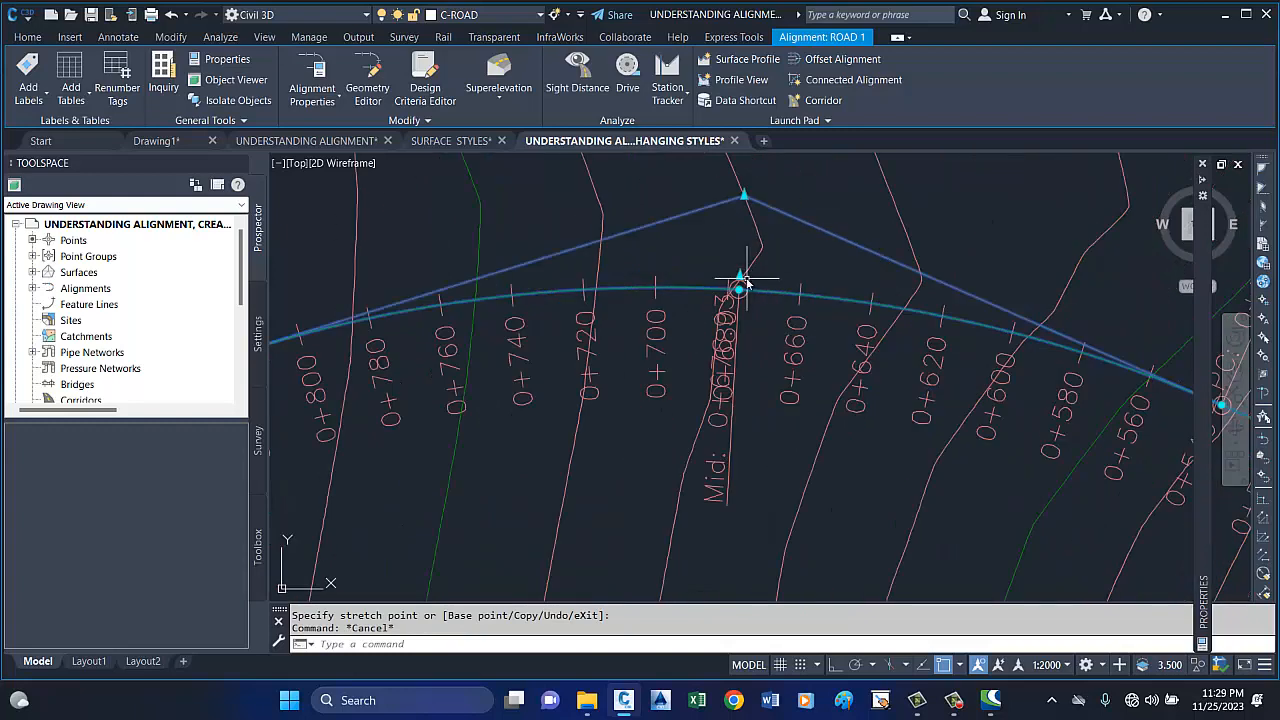
{"action": "left_click", "coordinate": [740, 279]}
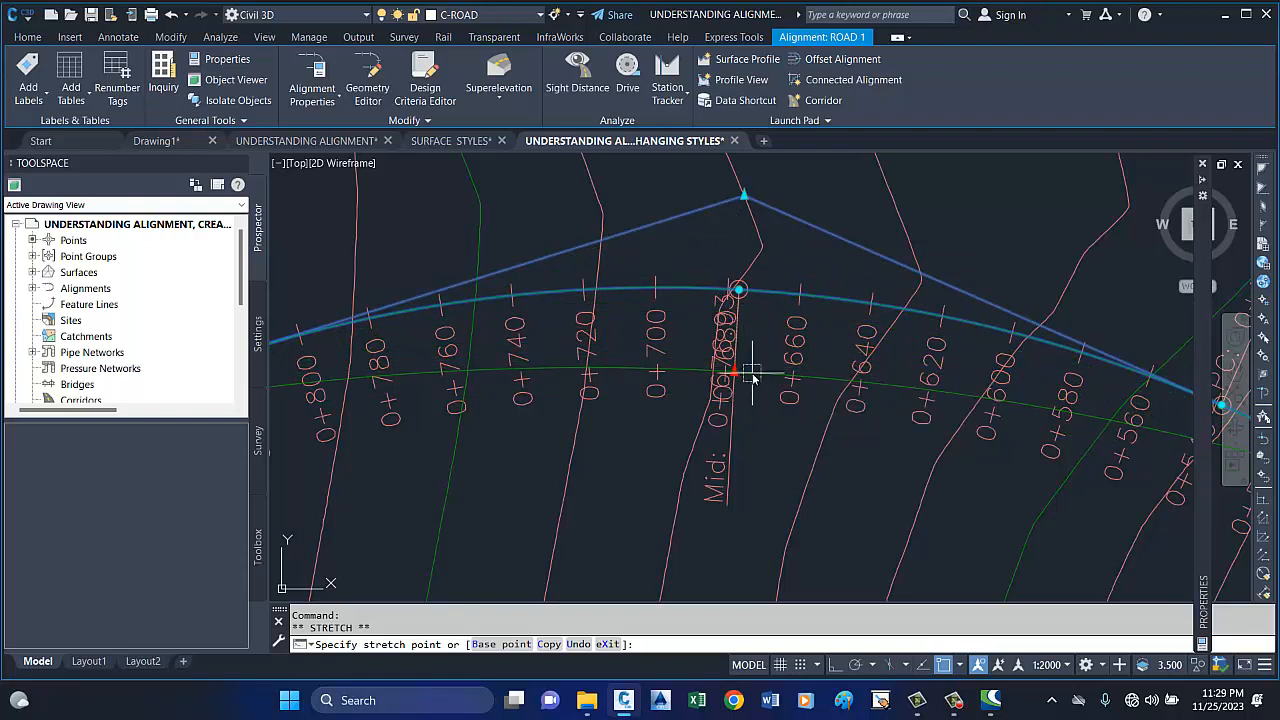
{"action": "scroll", "coordinate": [753, 375], "scroll_direction": "down", "scroll_amount": 2}
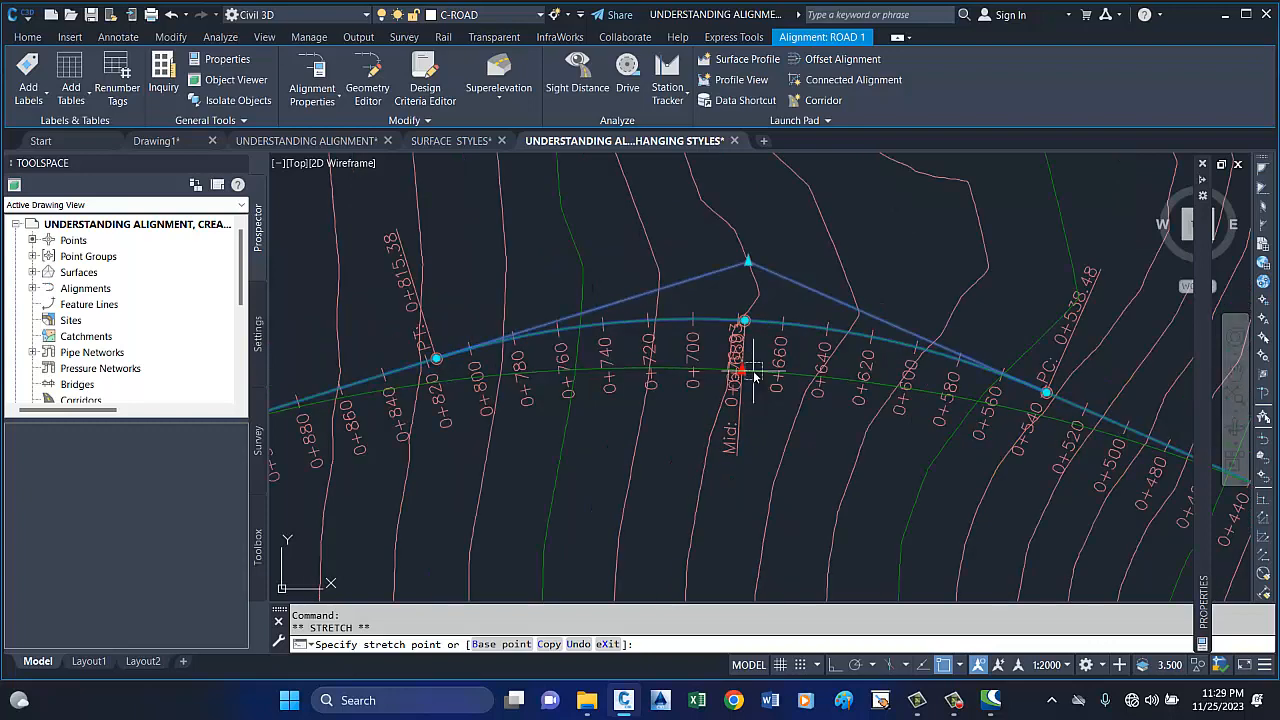
{"action": "scroll", "coordinate": [753, 375], "scroll_direction": "down", "scroll_amount": 1}
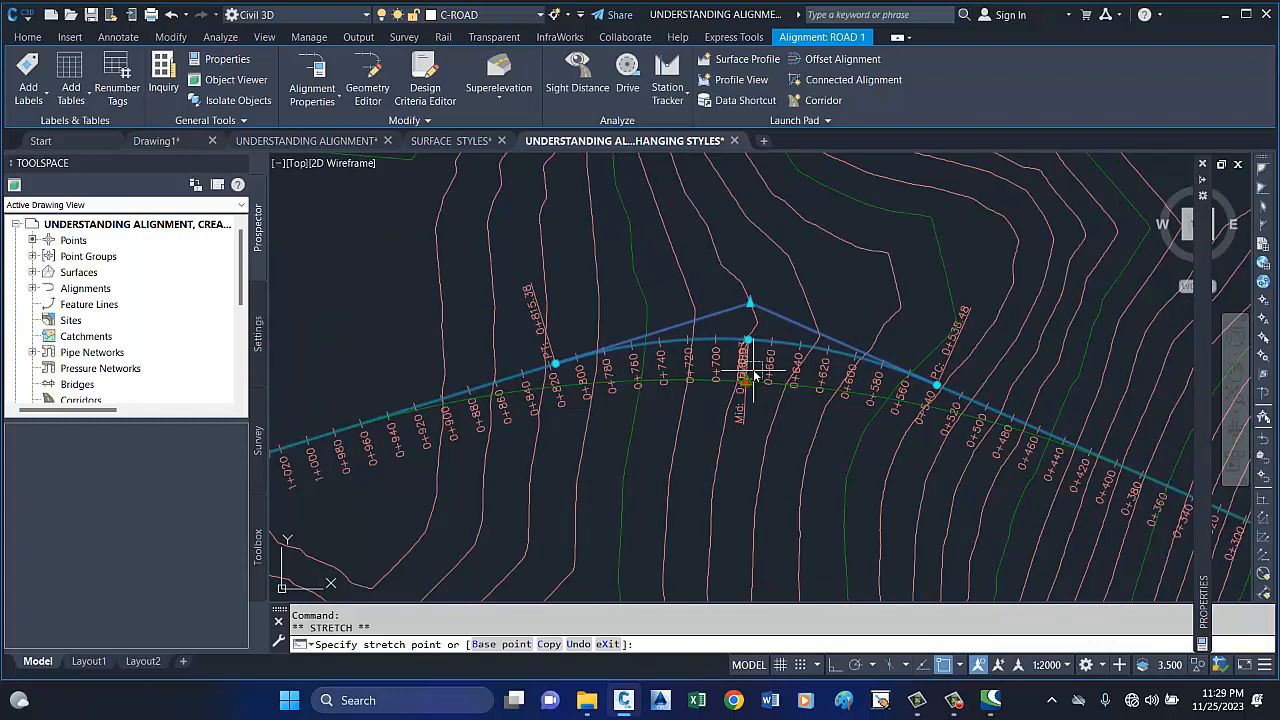
{"action": "key", "text": "Escape"}
{"action": "scroll", "coordinate": [748, 360], "scroll_direction": "up", "scroll_amount": 5}
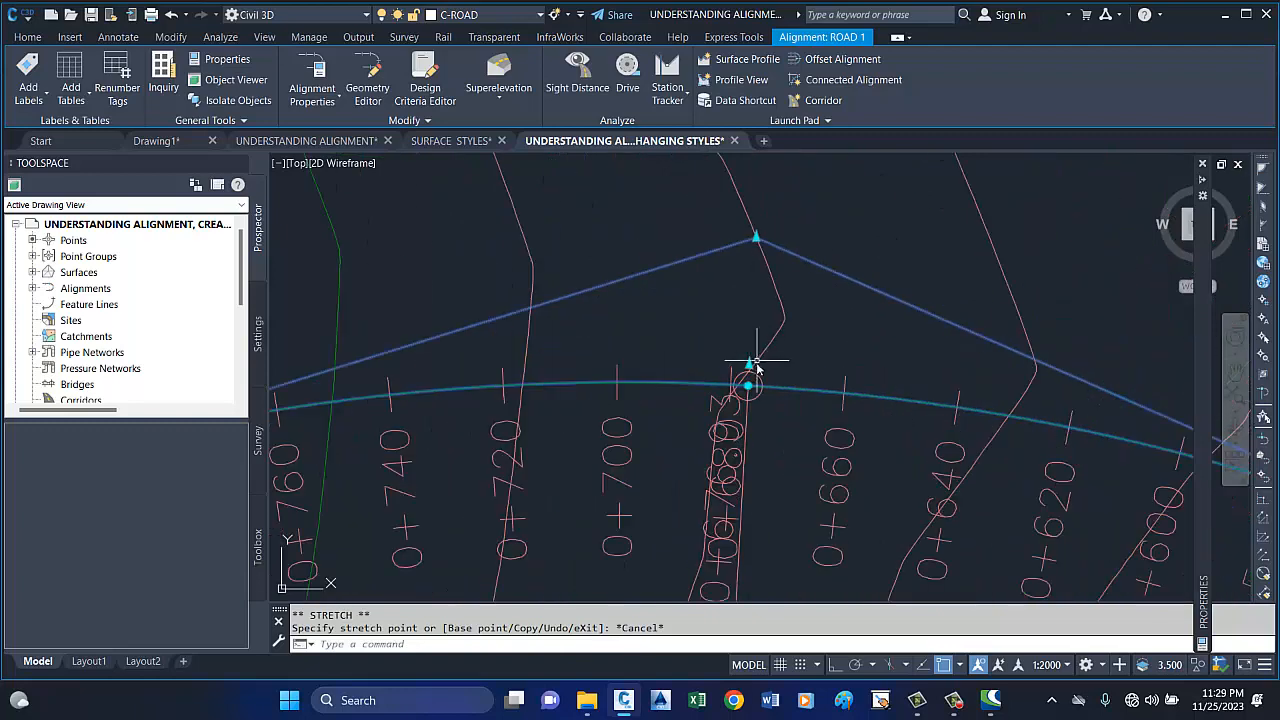
{"action": "left_click", "coordinate": [748, 386]}
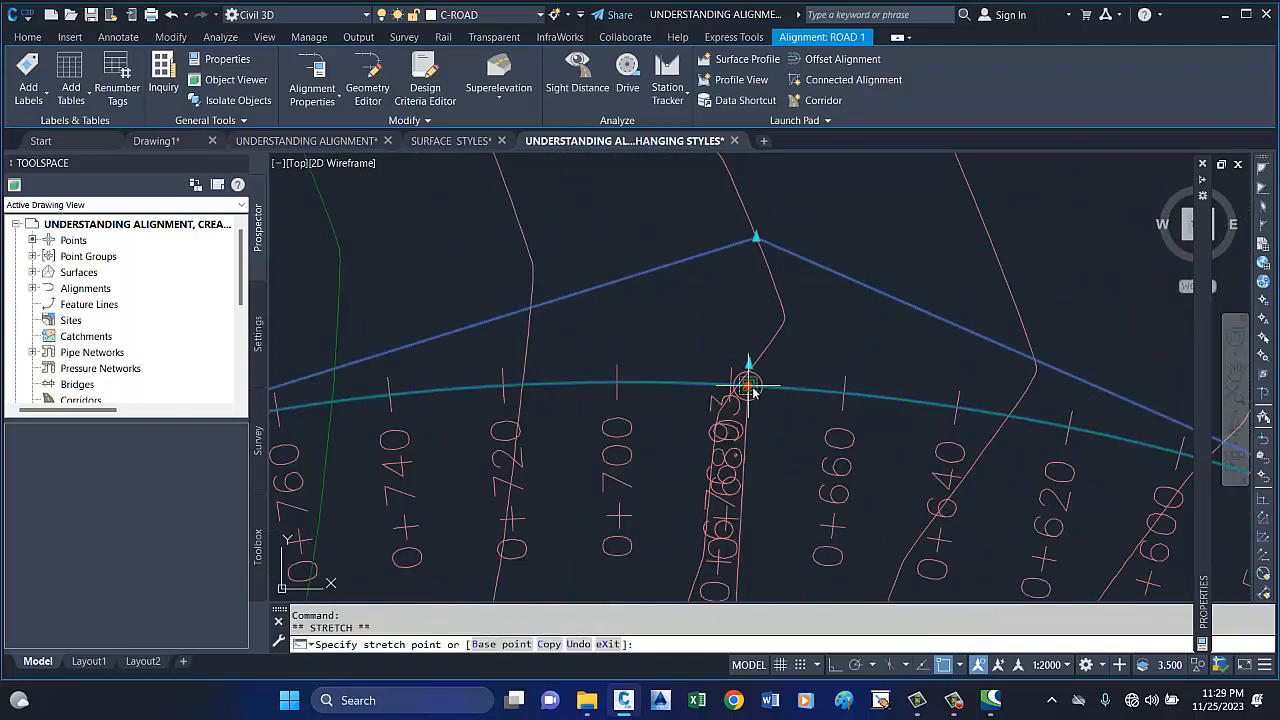
{"action": "key", "text": "Escape"}
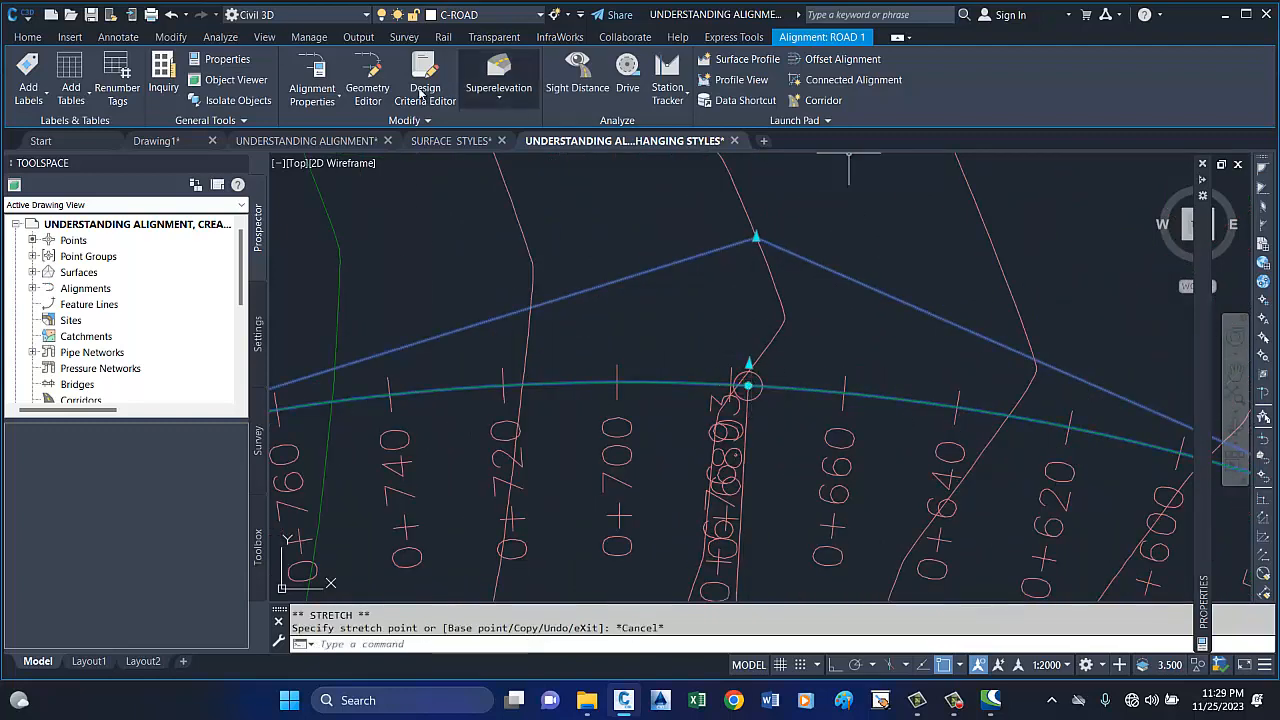
Draw a small circle as a target point just below the first curve, between the 0+660 and 0+640 station labels.
{"action": "left_click", "coordinate": [27, 37]}
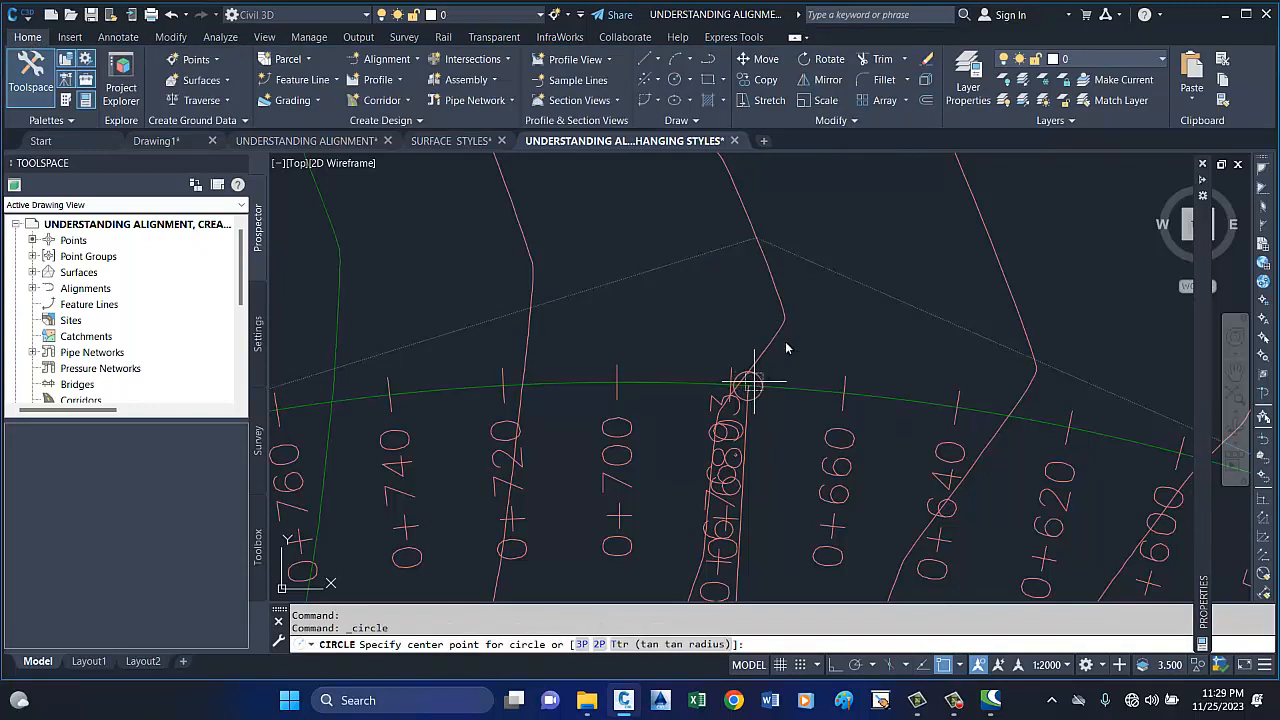
{"action": "left_click", "coordinate": [881, 490]}
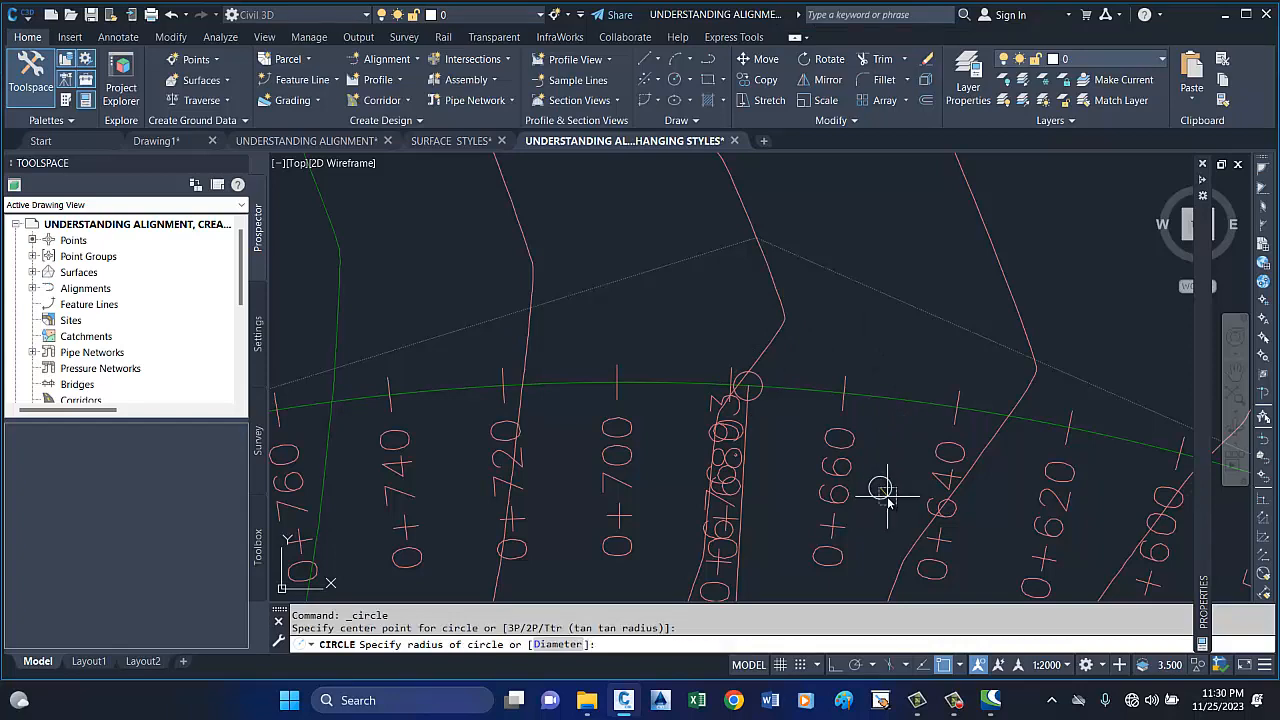
{"action": "left_click", "coordinate": [888, 502]}
{"action": "scroll", "coordinate": [740, 330], "scroll_direction": "down", "scroll_amount": 4}
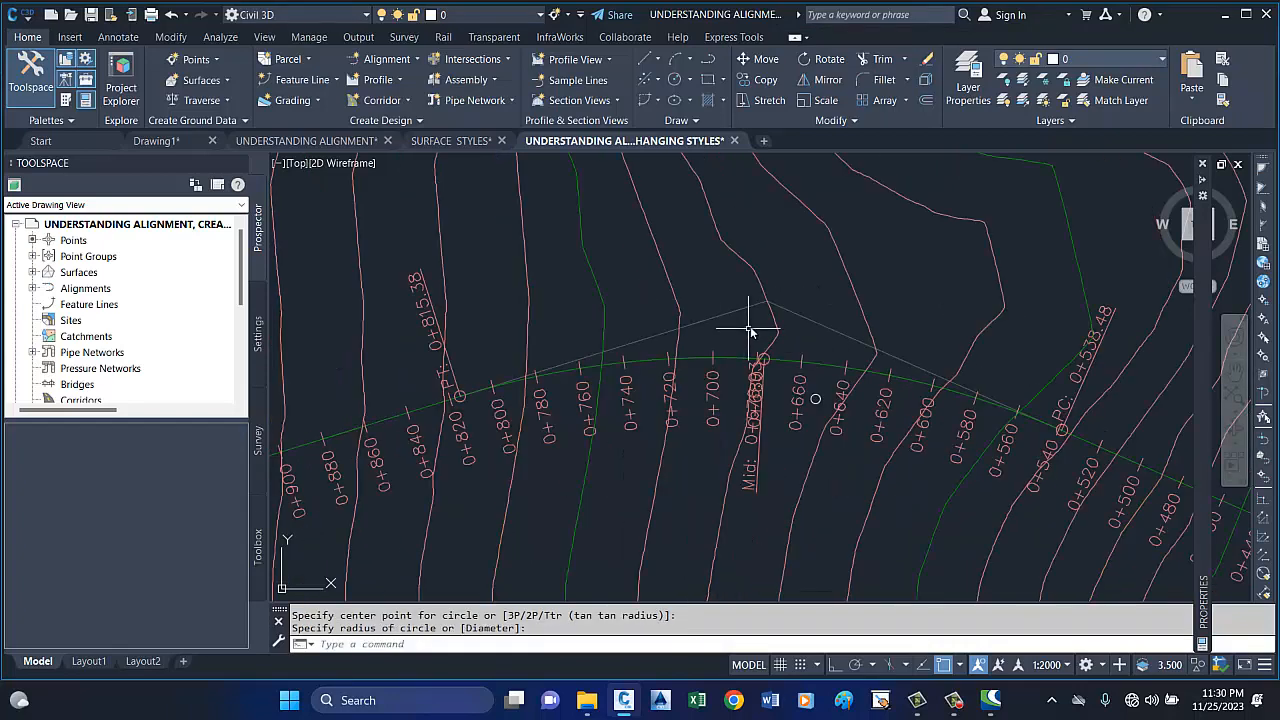
Select ROAD 1 and stretch the first curve's pass-through point to the center of the small circle.
{"action": "scroll", "coordinate": [773, 359], "scroll_direction": "up", "scroll_amount": 4}
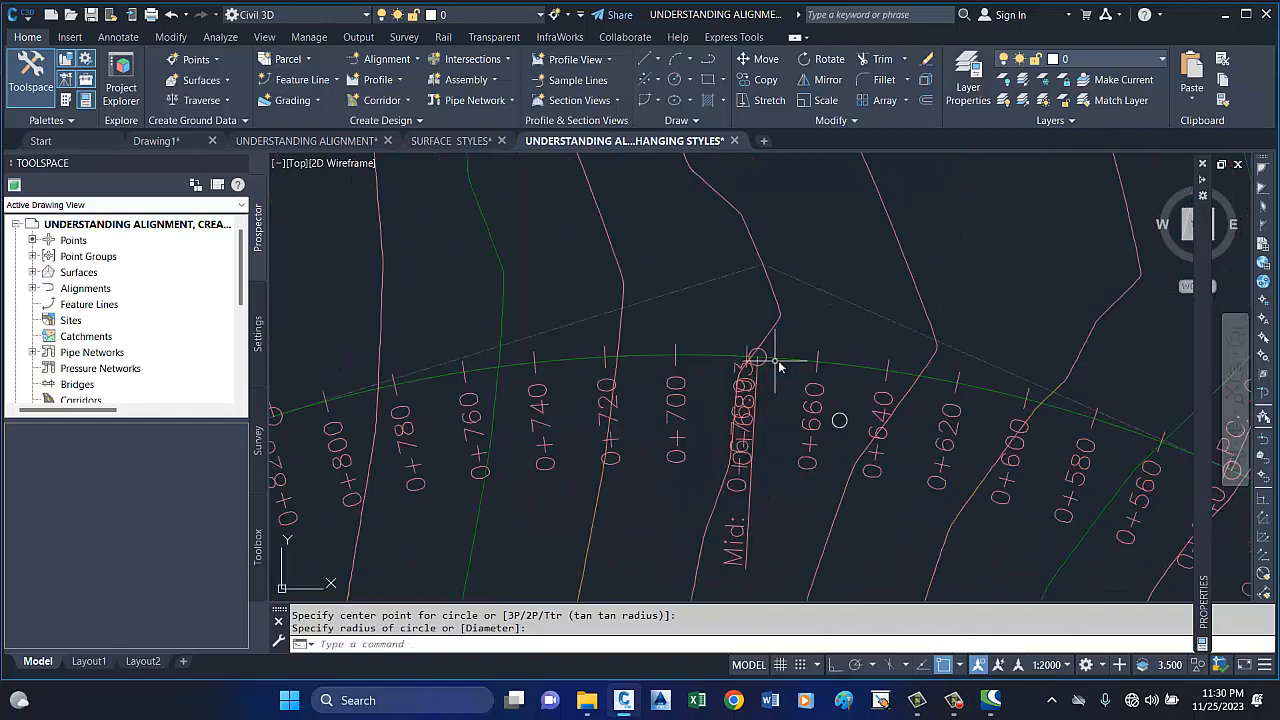
{"action": "left_click", "coordinate": [780, 359]}
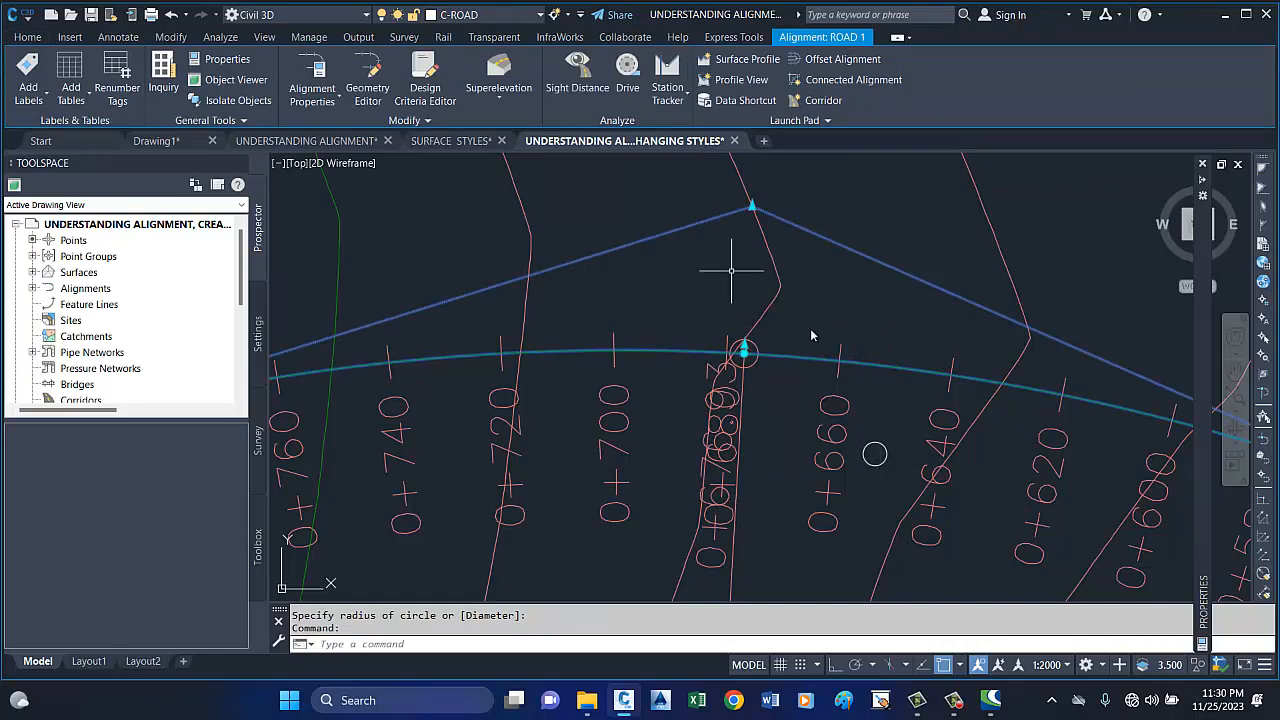
{"action": "scroll", "coordinate": [745, 352], "scroll_direction": "up", "scroll_amount": 4}
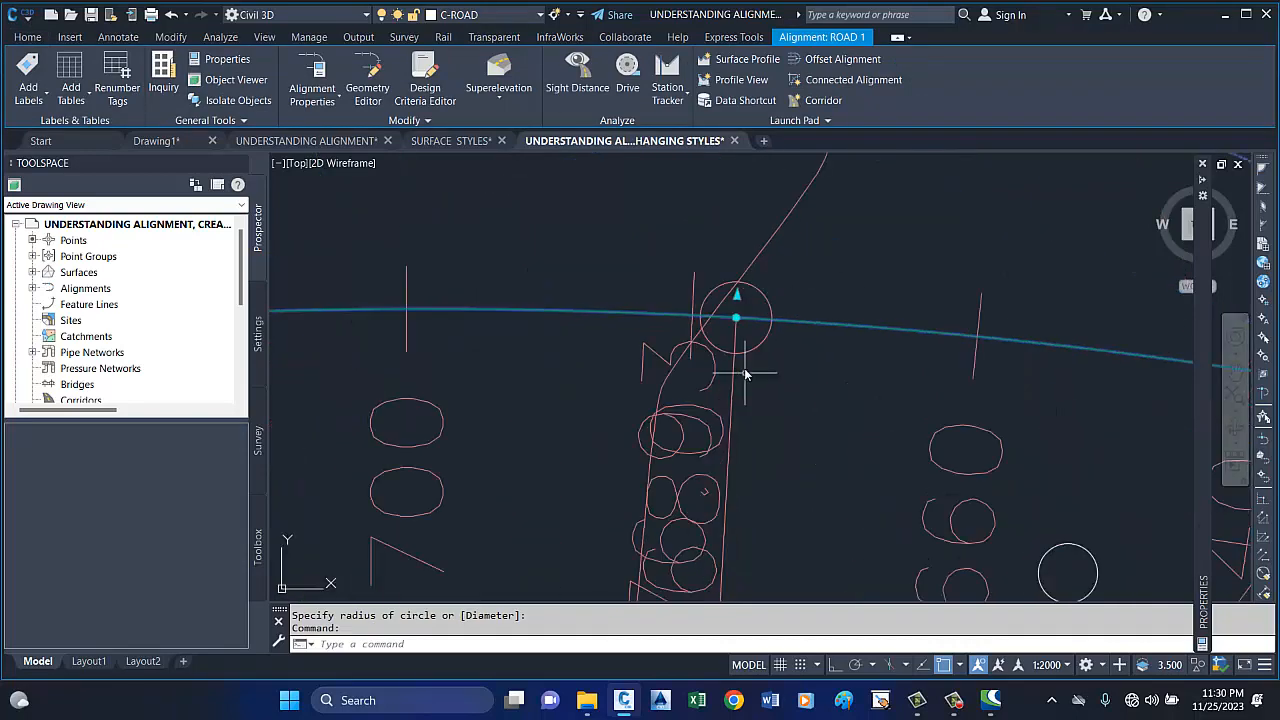
{"action": "left_click", "coordinate": [728, 290]}
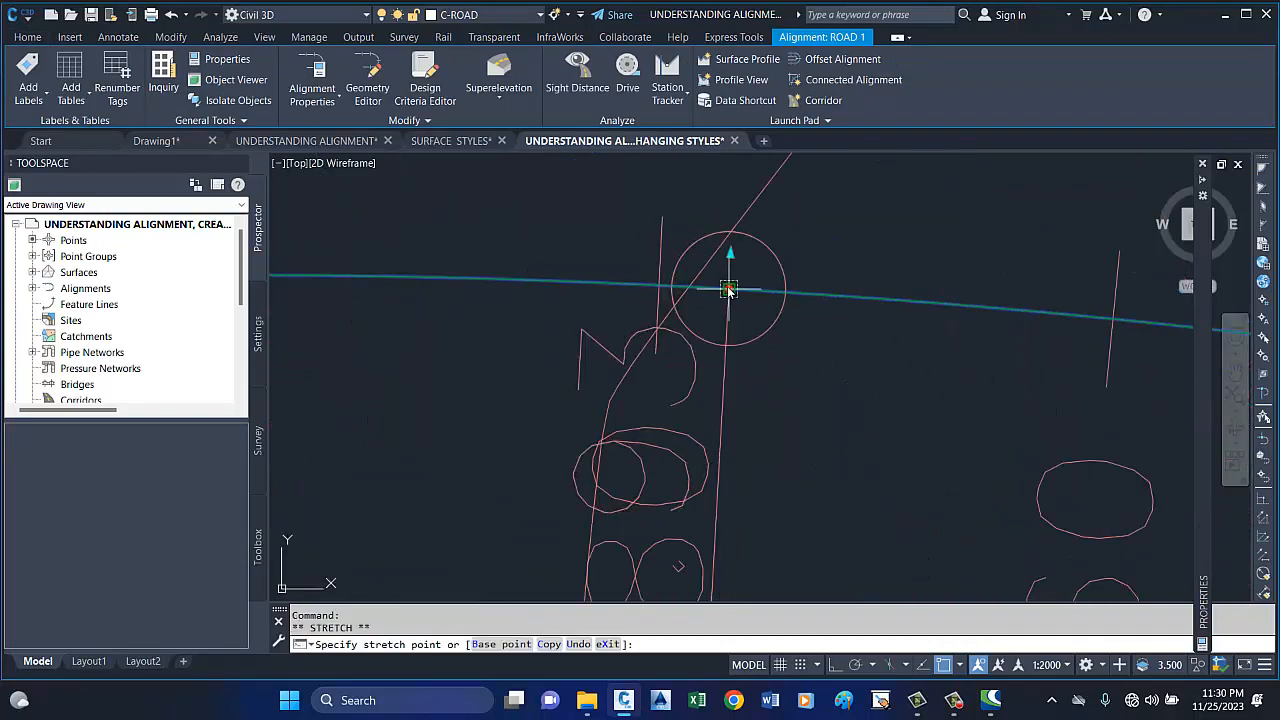
{"action": "scroll", "coordinate": [728, 290], "scroll_direction": "down", "scroll_amount": 5}
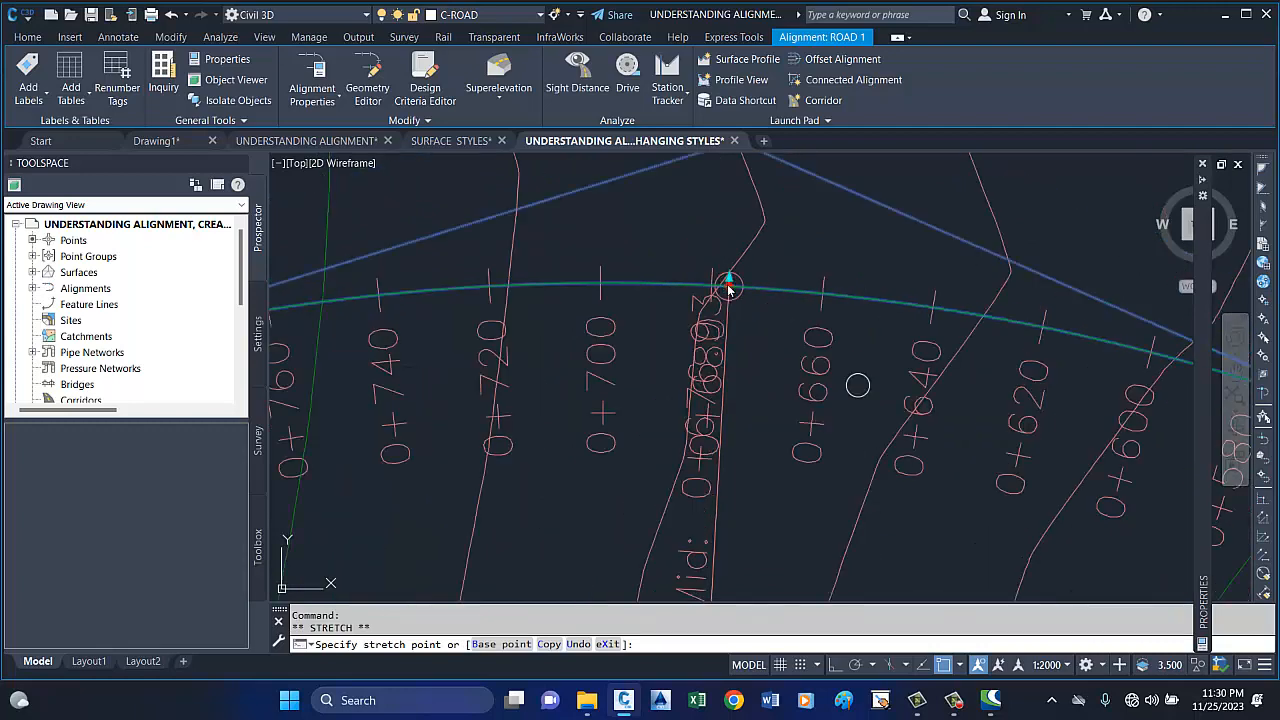
{"action": "left_click", "coordinate": [858, 386]}
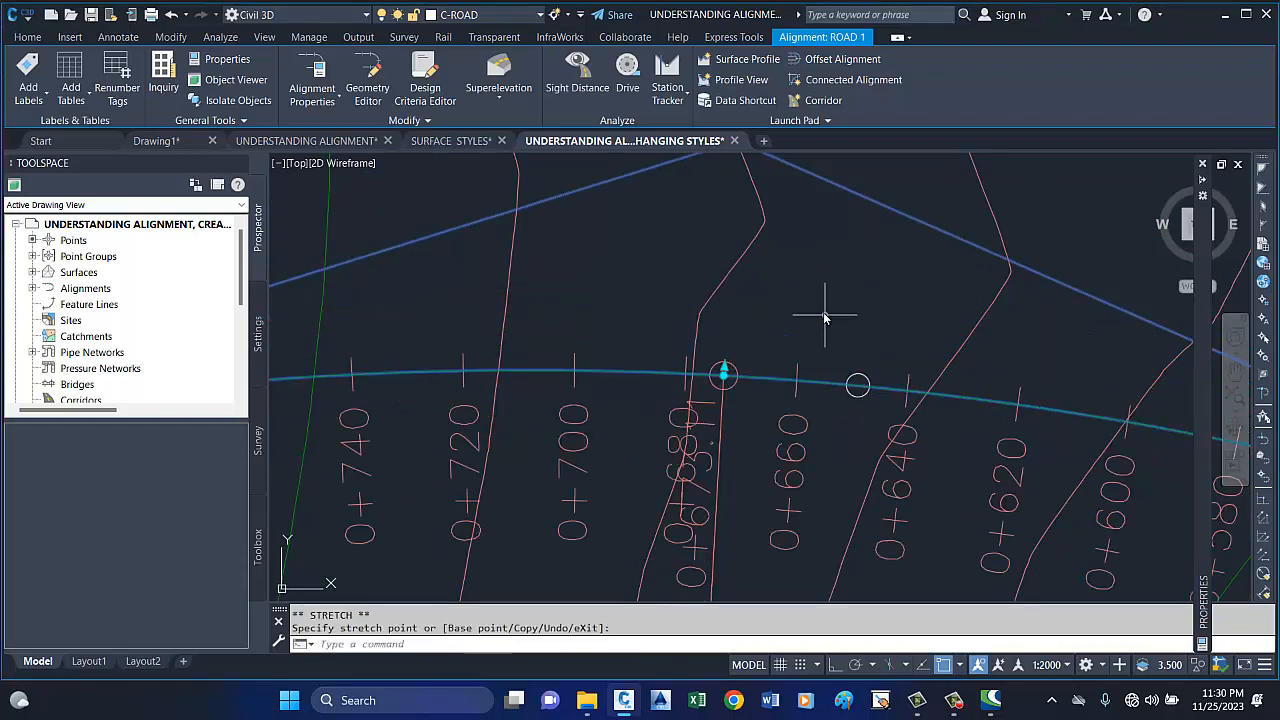
Examine the reshaped first curve at its midpoint and tangent points, then review the whole ROAD 1 alignment across the surface.
{"action": "scroll", "coordinate": [825, 315], "scroll_direction": "down", "scroll_amount": 3}
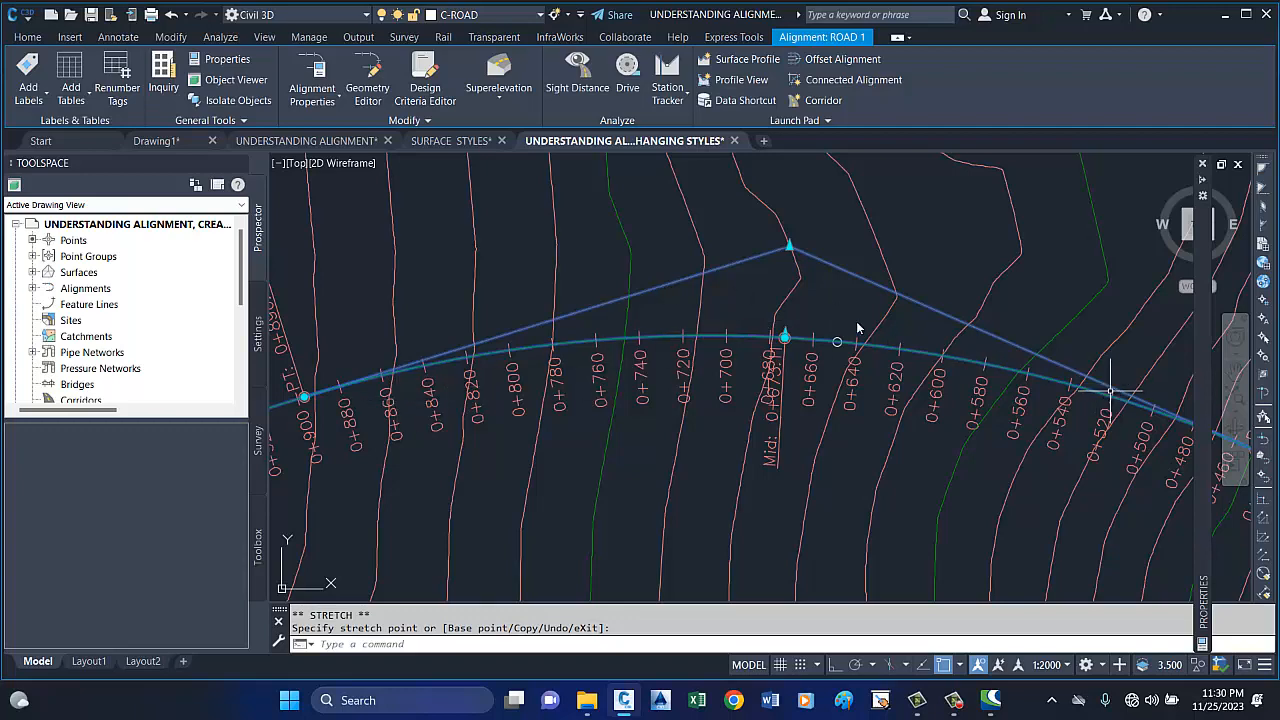
{"action": "scroll", "coordinate": [677, 290], "scroll_direction": "down", "scroll_amount": 5}
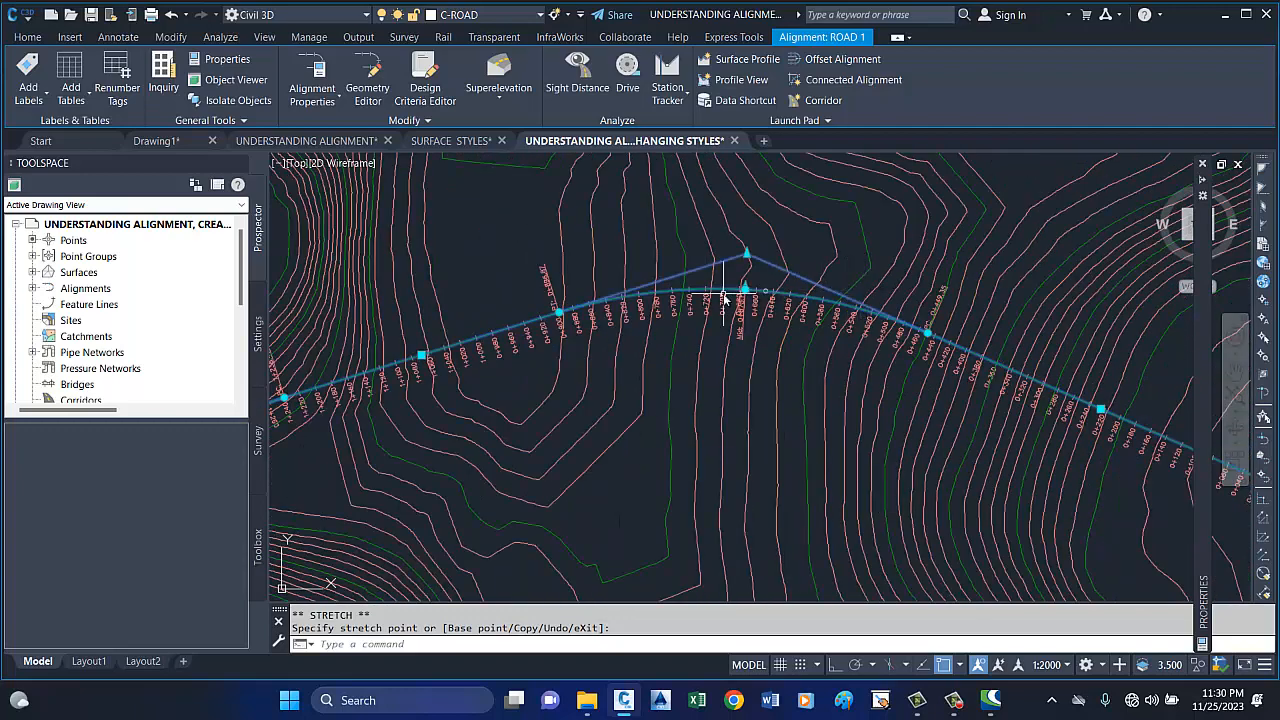
{"action": "scroll", "coordinate": [726, 295], "scroll_direction": "up", "scroll_amount": 8}
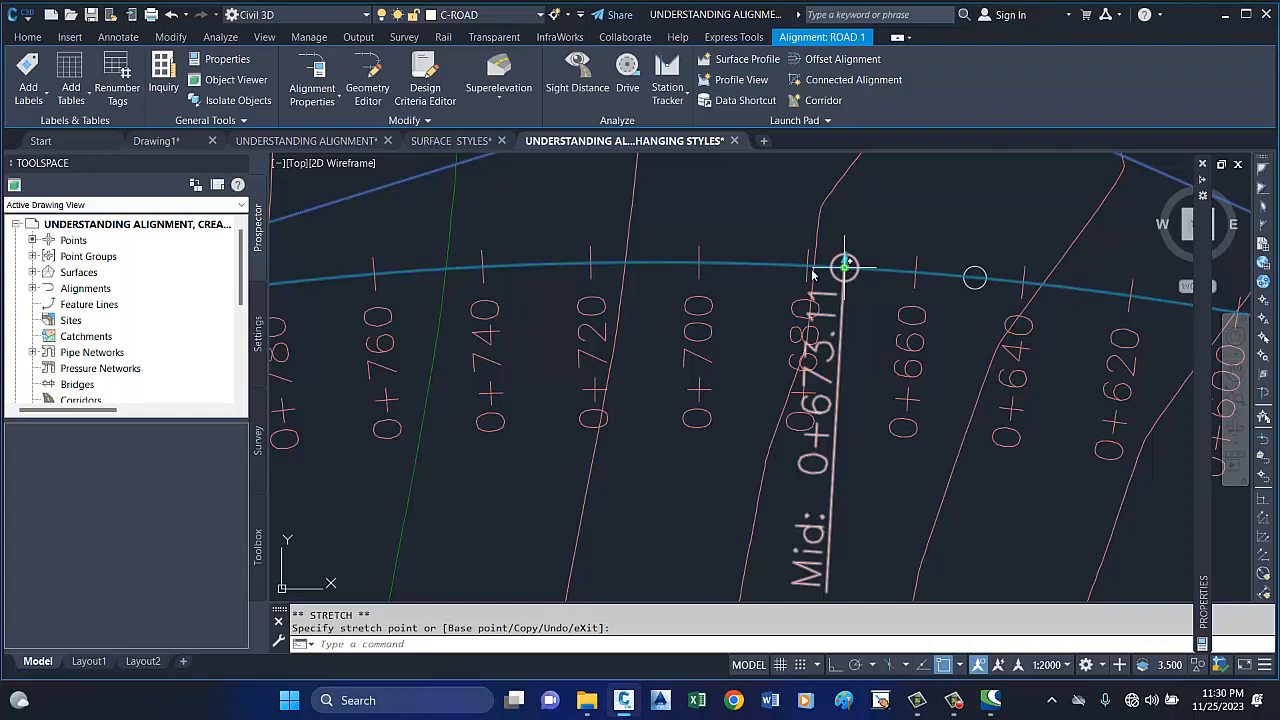
{"action": "scroll", "coordinate": [825, 264], "scroll_direction": "down", "scroll_amount": 6}
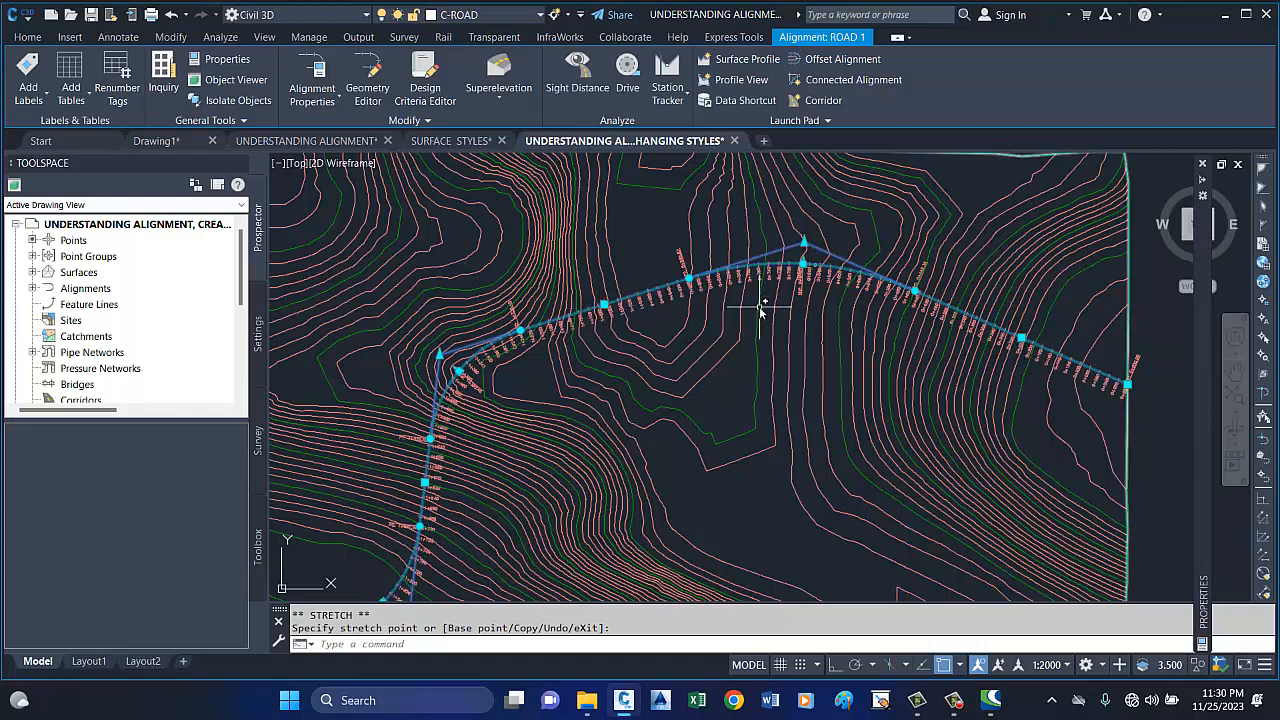
{"action": "scroll", "coordinate": [610, 313], "scroll_direction": "up", "scroll_amount": 1}
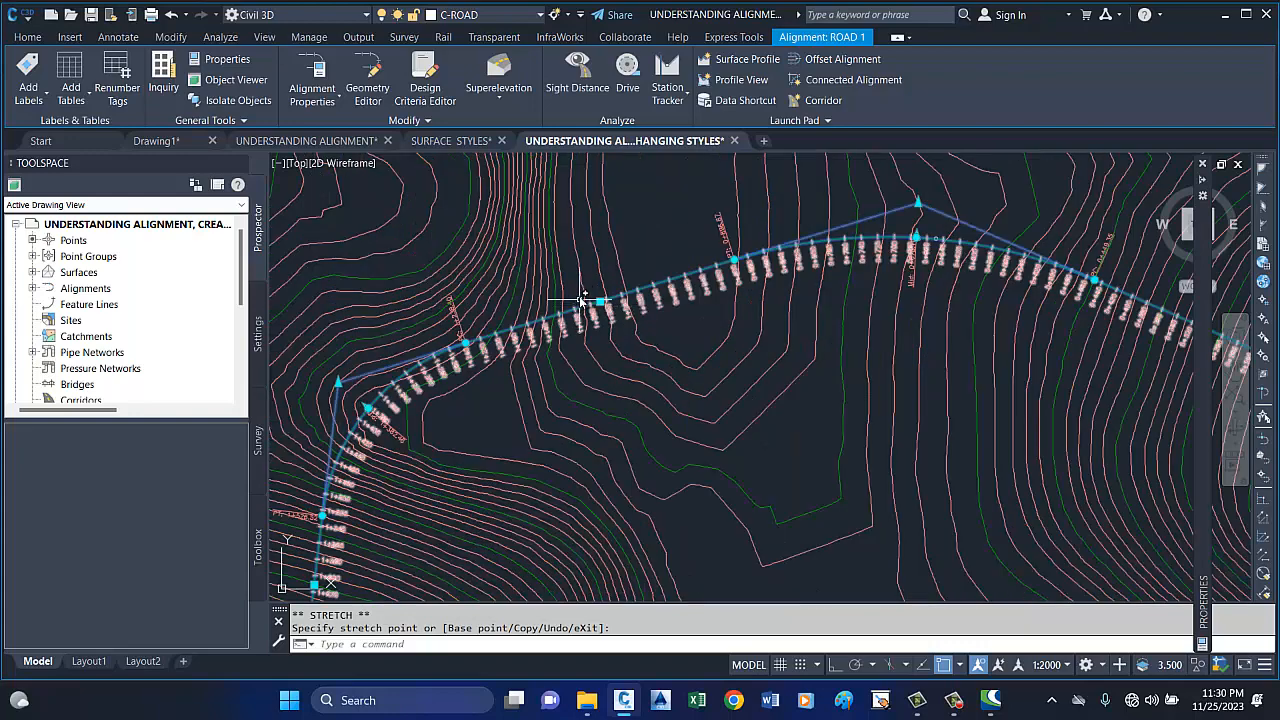
{"action": "scroll", "coordinate": [604, 311], "scroll_direction": "up", "scroll_amount": 1}
{"action": "scroll", "coordinate": [800, 280], "scroll_direction": "down", "scroll_amount": 2}
{"action": "scroll", "coordinate": [900, 280], "scroll_direction": "down", "scroll_amount": 1}
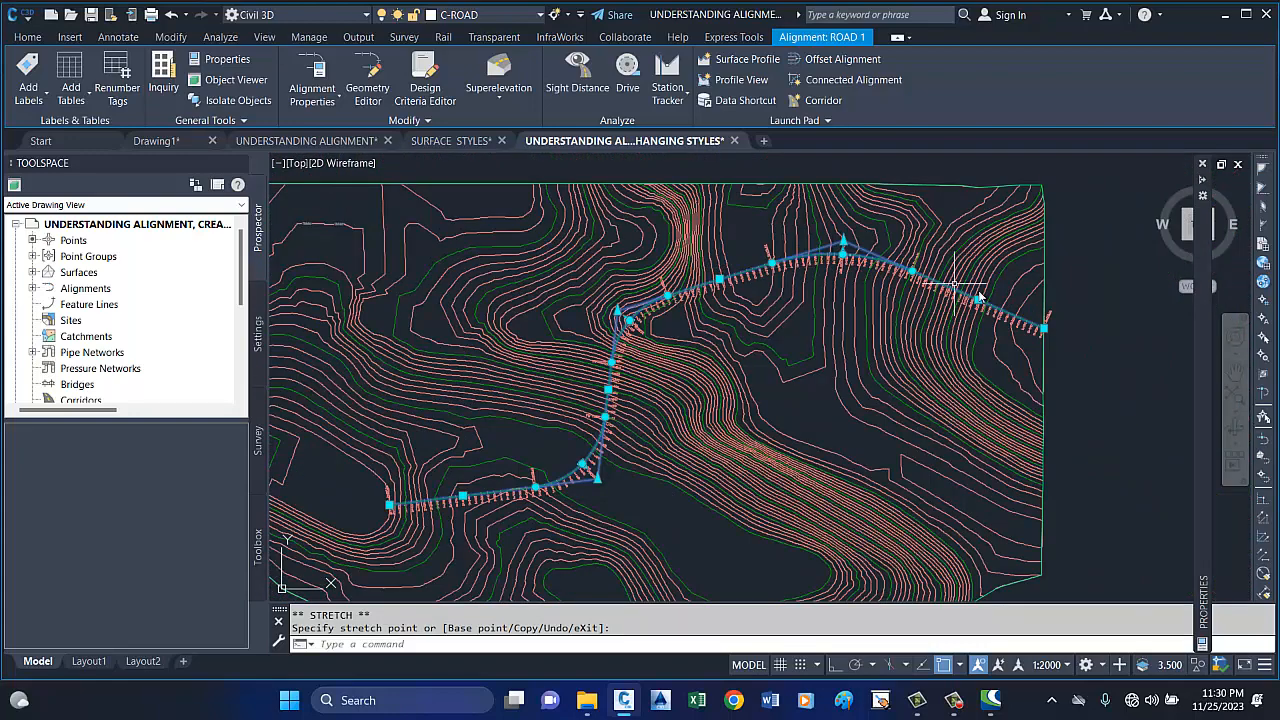
{"action": "scroll", "coordinate": [958, 284], "scroll_direction": "up", "scroll_amount": 2}
{"action": "scroll", "coordinate": [968, 290], "scroll_direction": "down", "scroll_amount": 5}
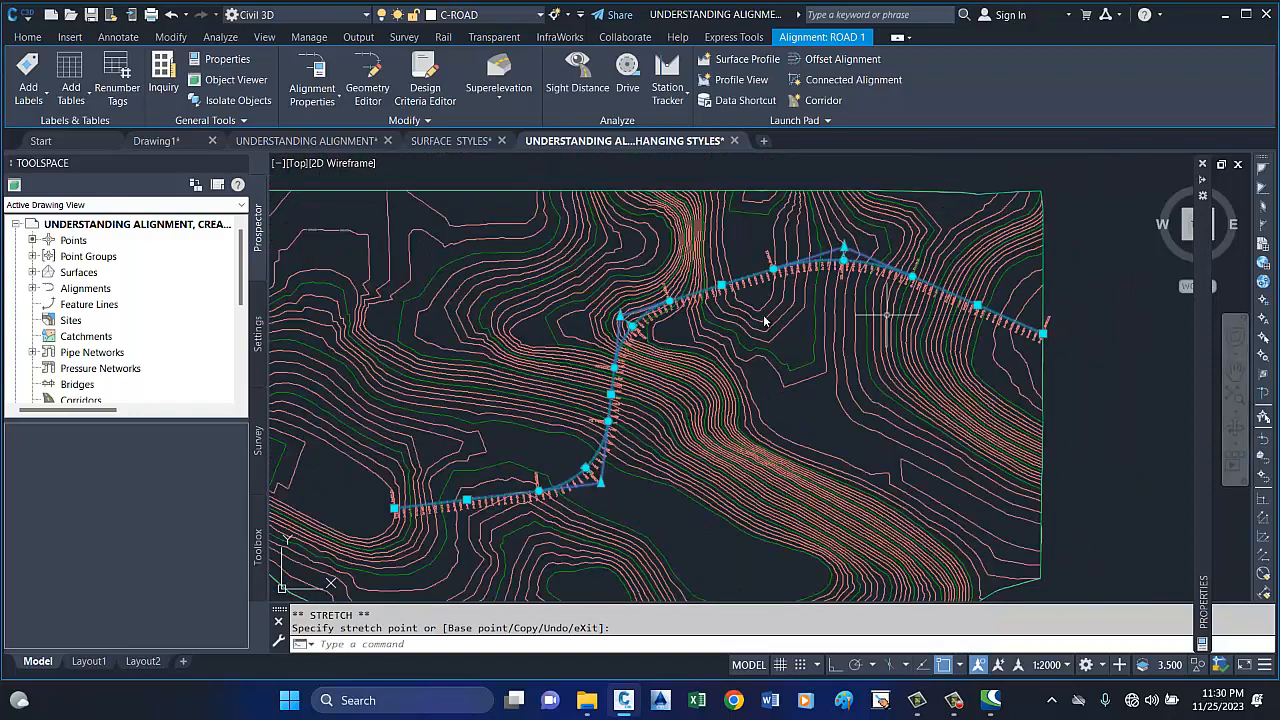
Try stretching the tangent between the first and second curves of ROAD 1 by its midpoint grip, then cancel.
{"action": "scroll", "coordinate": [708, 297], "scroll_direction": "up", "scroll_amount": 4}
{"action": "left_click", "coordinate": [707, 296]}
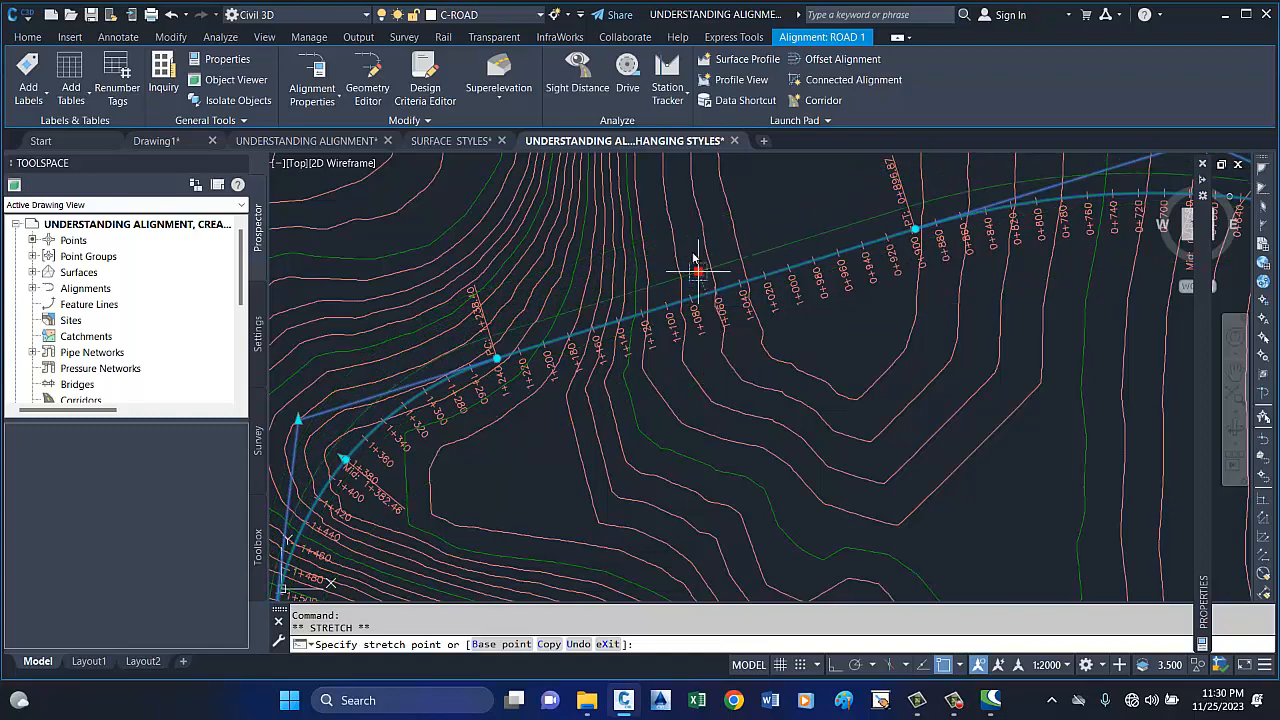
{"action": "key", "text": "Escape"}
{"action": "scroll", "coordinate": [705, 270], "scroll_direction": "down", "scroll_amount": 5}
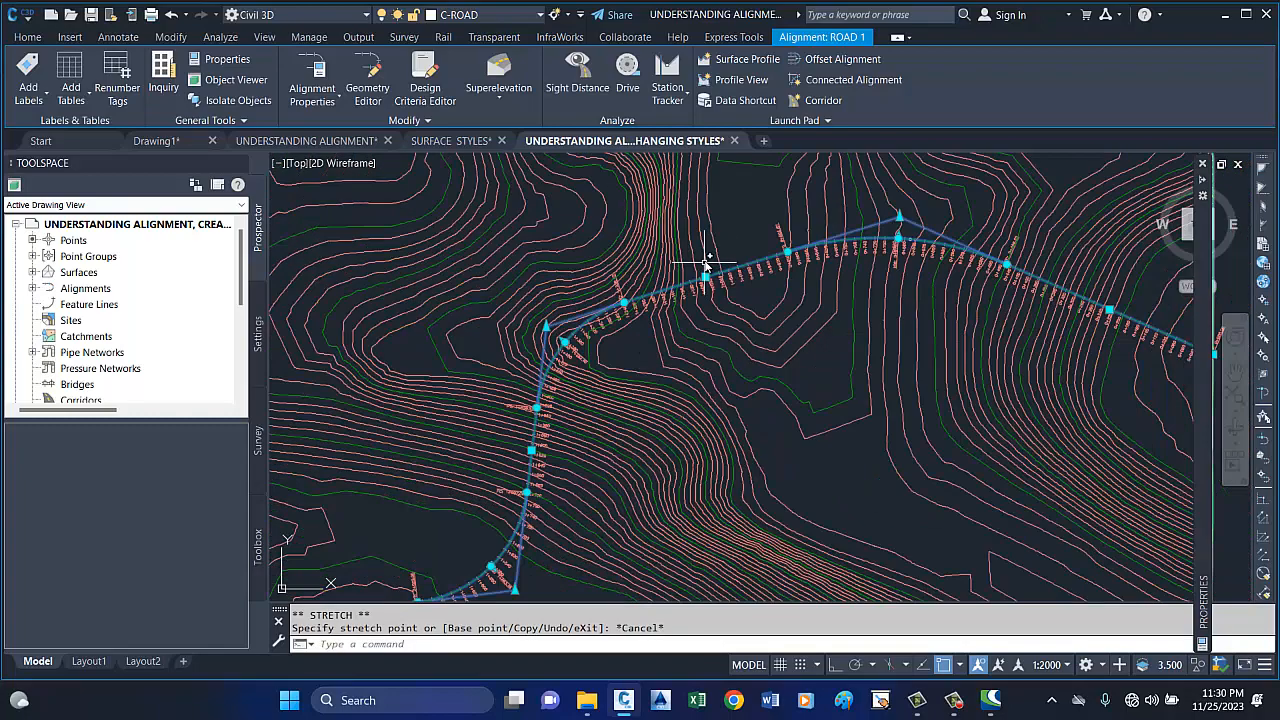
{"action": "scroll", "coordinate": [695, 290], "scroll_direction": "up", "scroll_amount": 3}
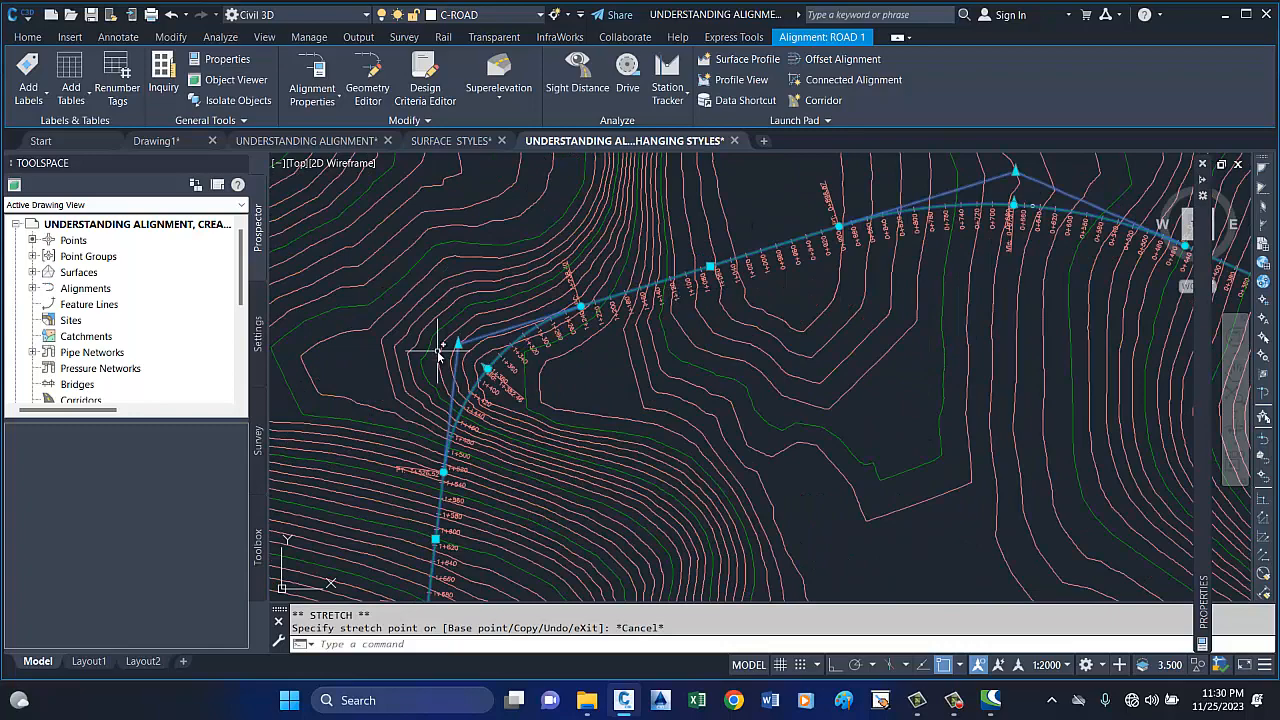
{"action": "scroll", "coordinate": [598, 330], "scroll_direction": "up", "scroll_amount": 1}
{"action": "scroll", "coordinate": [830, 305], "scroll_direction": "down", "scroll_amount": 2}
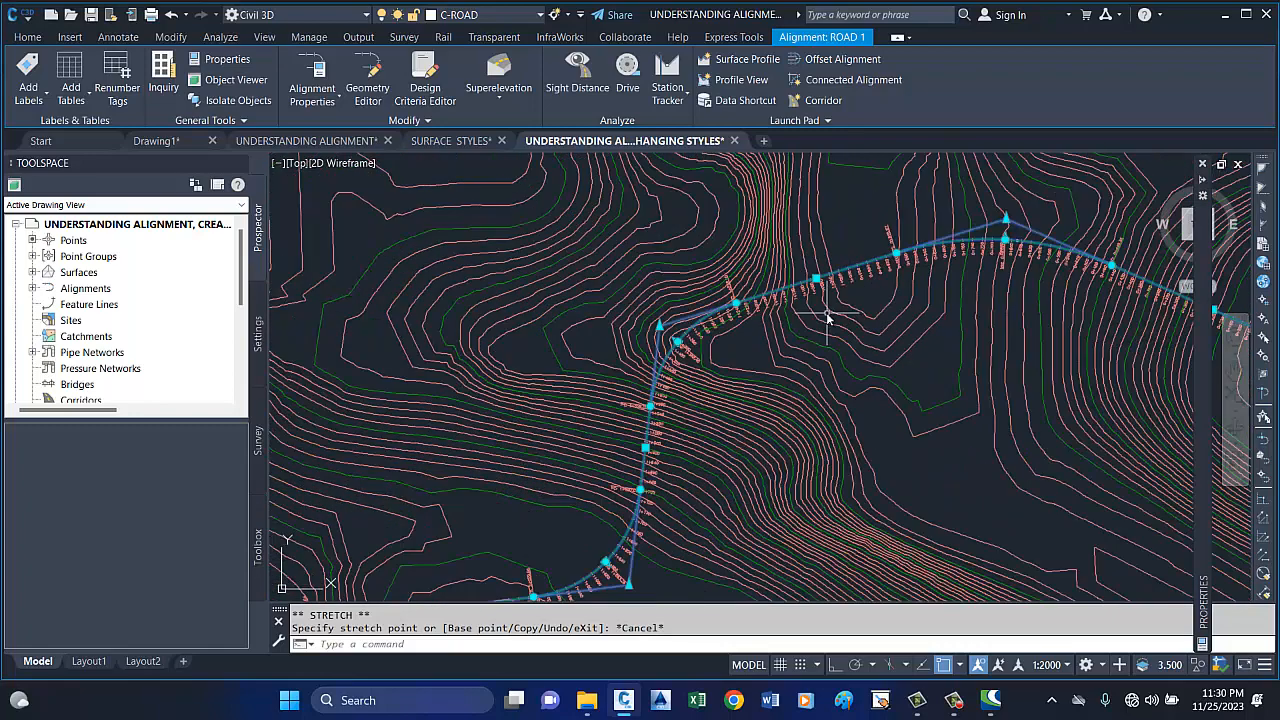
{"action": "scroll", "coordinate": [818, 284], "scroll_direction": "up", "scroll_amount": 1}
{"action": "scroll", "coordinate": [818, 283], "scroll_direction": "up", "scroll_amount": 2}
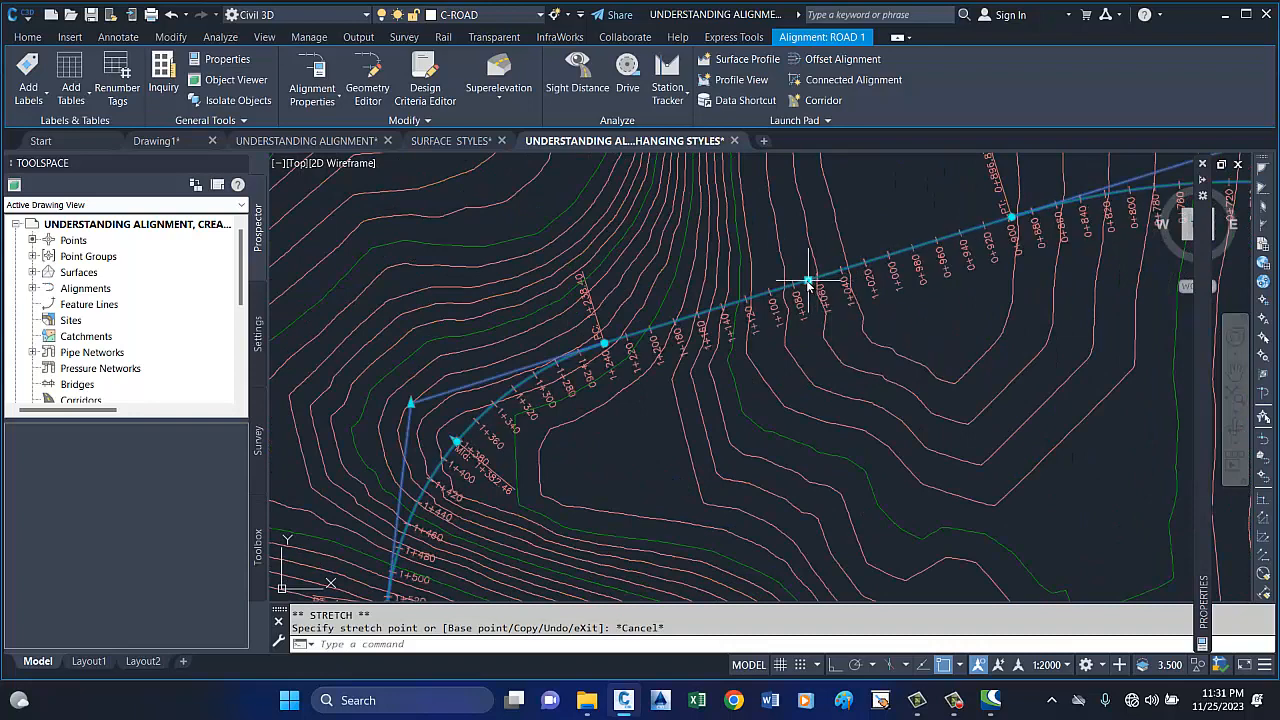
{"action": "left_click", "coordinate": [808, 282]}
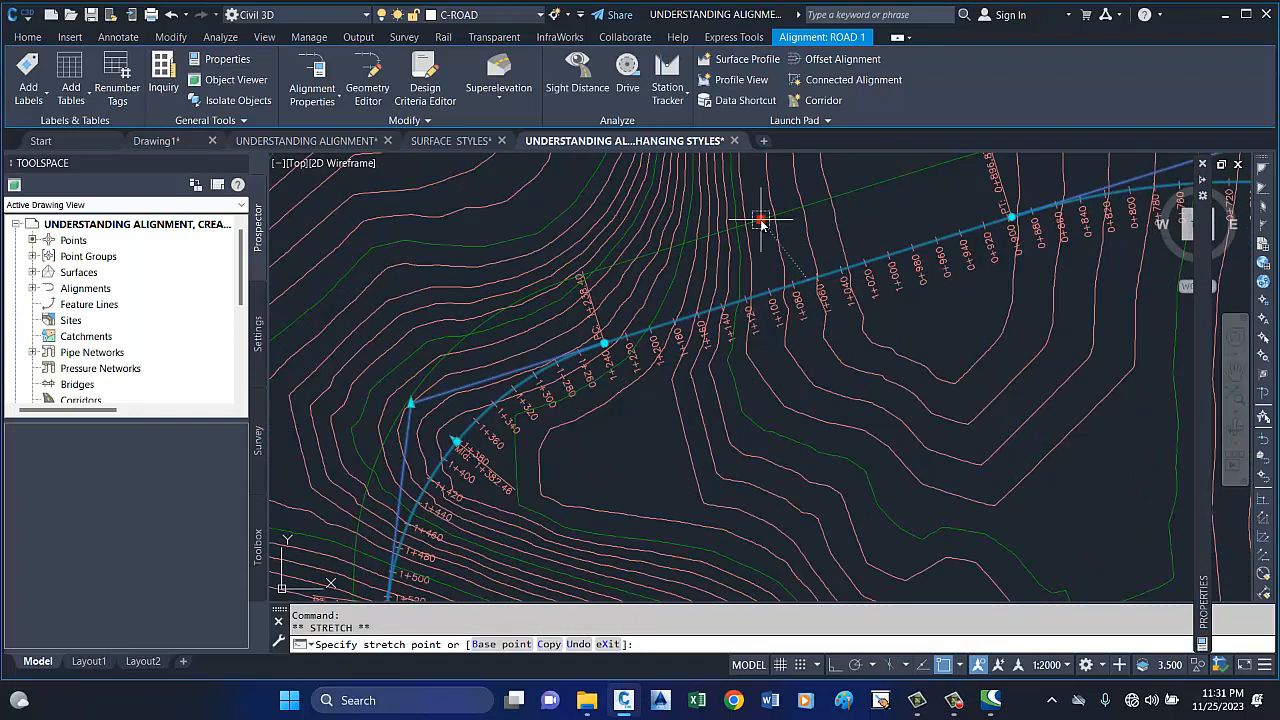
{"action": "scroll", "coordinate": [765, 216], "scroll_direction": "down", "scroll_amount": 1}
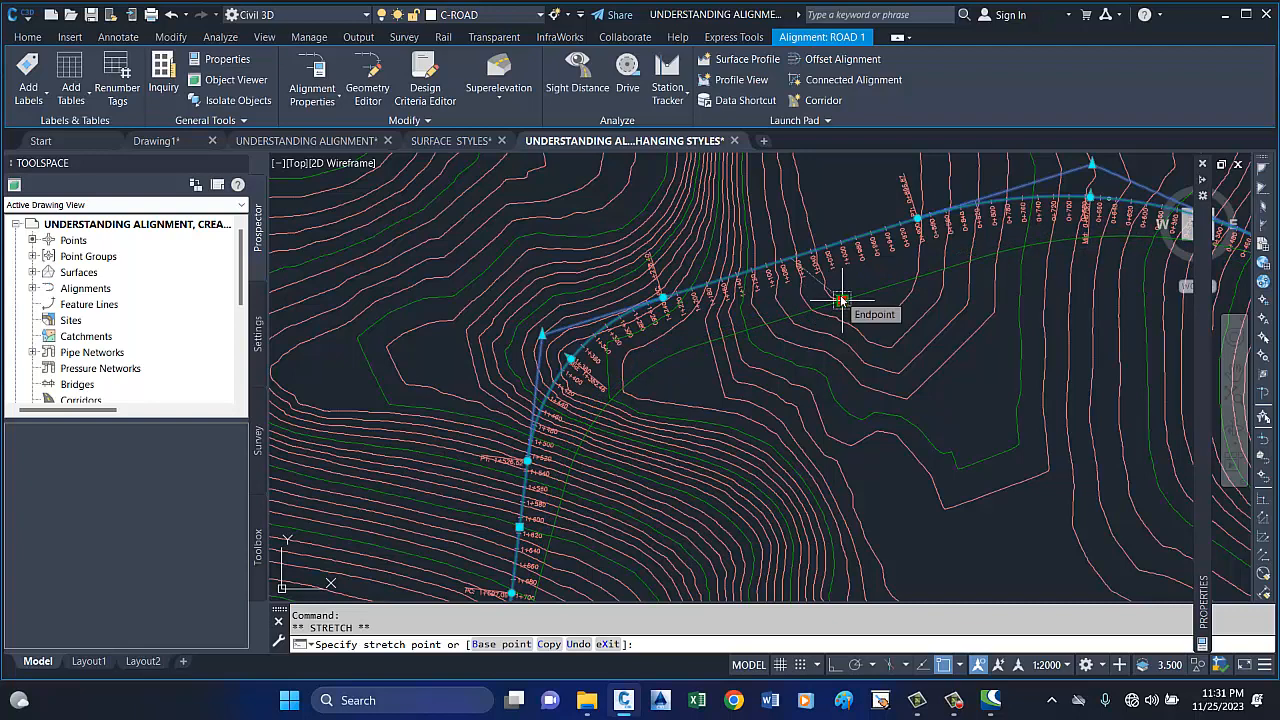
{"action": "key", "text": "Escape"}
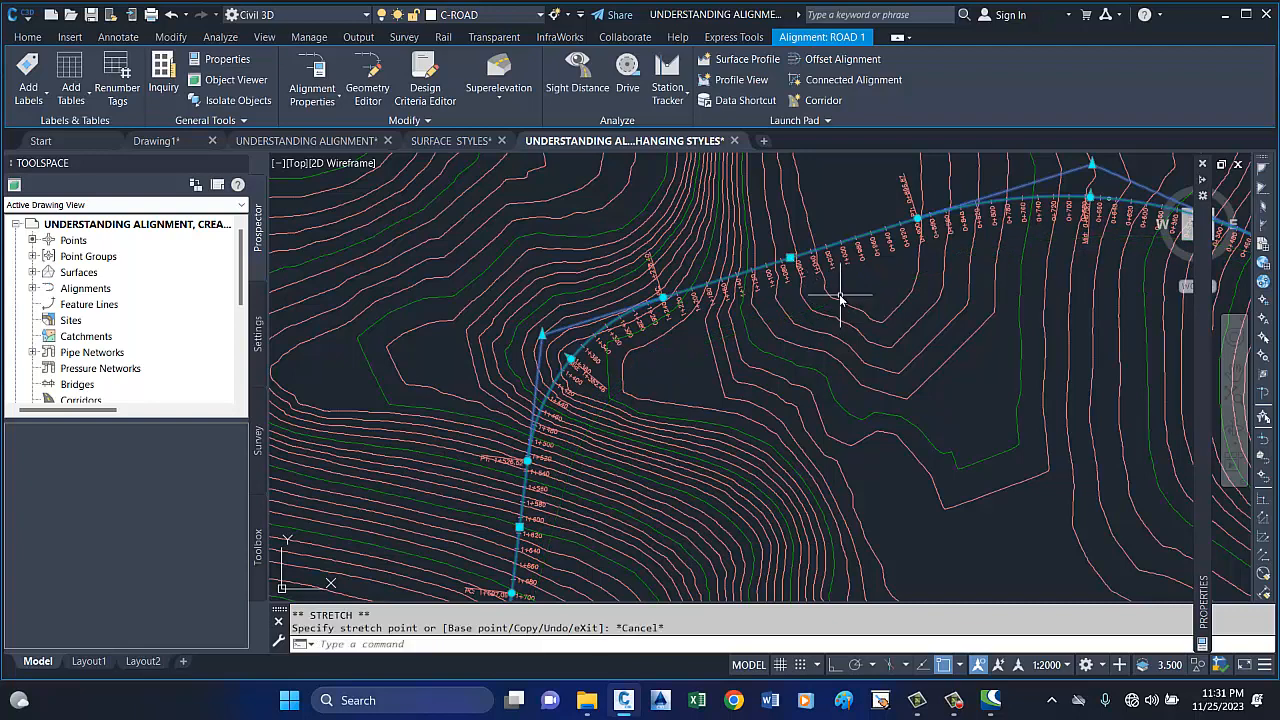
Open the Geometry Editor for ROAD 1, show the Alignment Grid View, and move both windows to uncover the alignment.
{"action": "scroll", "coordinate": [580, 305], "scroll_direction": "down", "scroll_amount": 4}
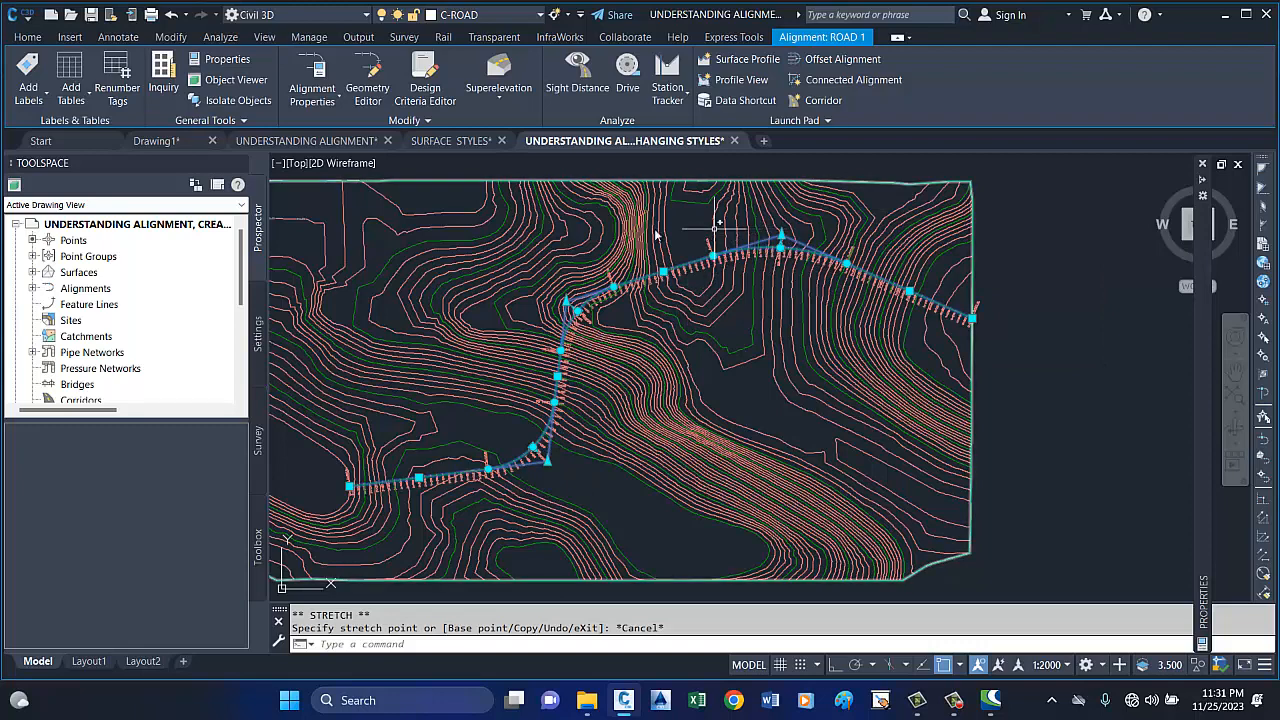
{"action": "left_click", "coordinate": [370, 92]}
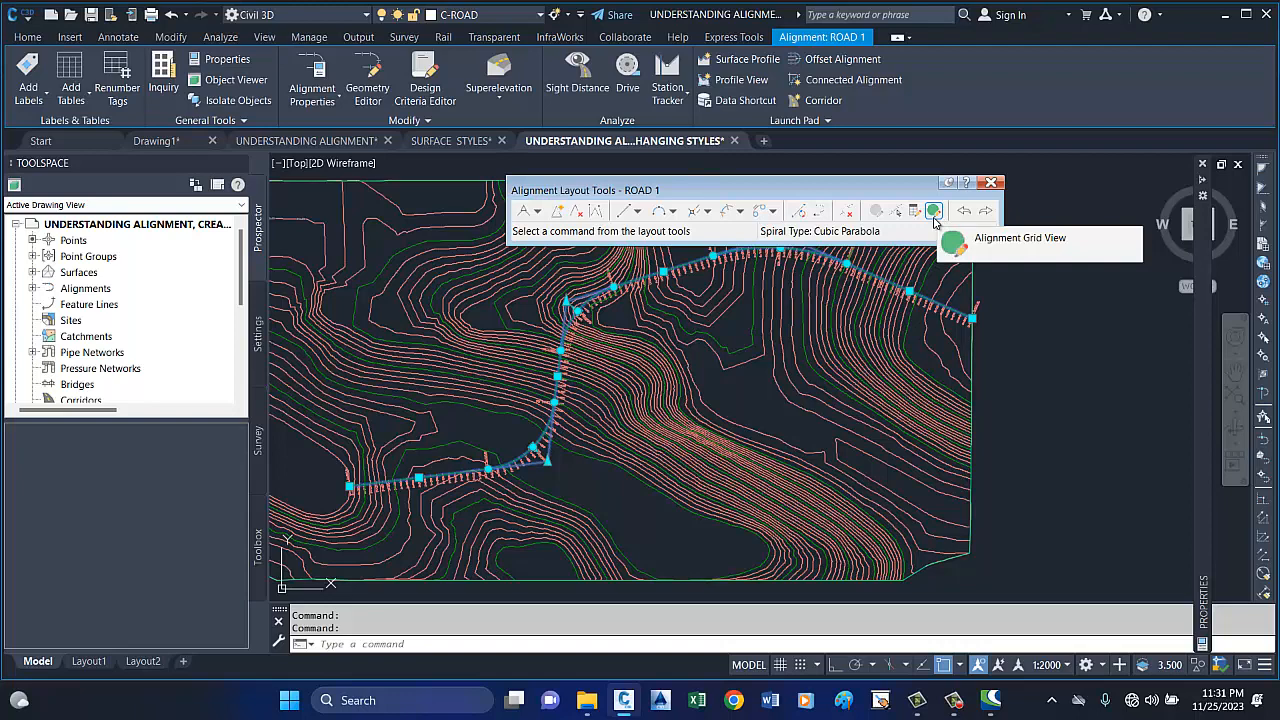
{"action": "left_click", "coordinate": [934, 212]}
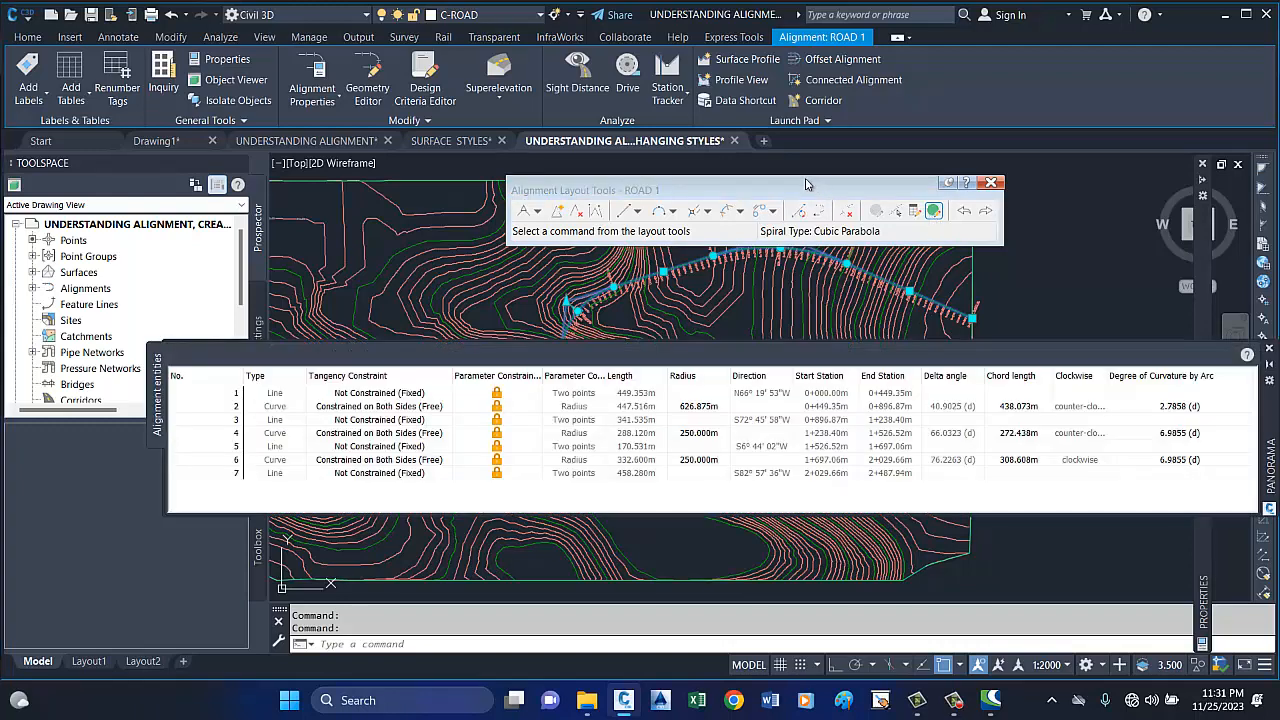
{"action": "left_click_drag", "start_coordinate": [807, 184], "coordinate": [807, 135]}
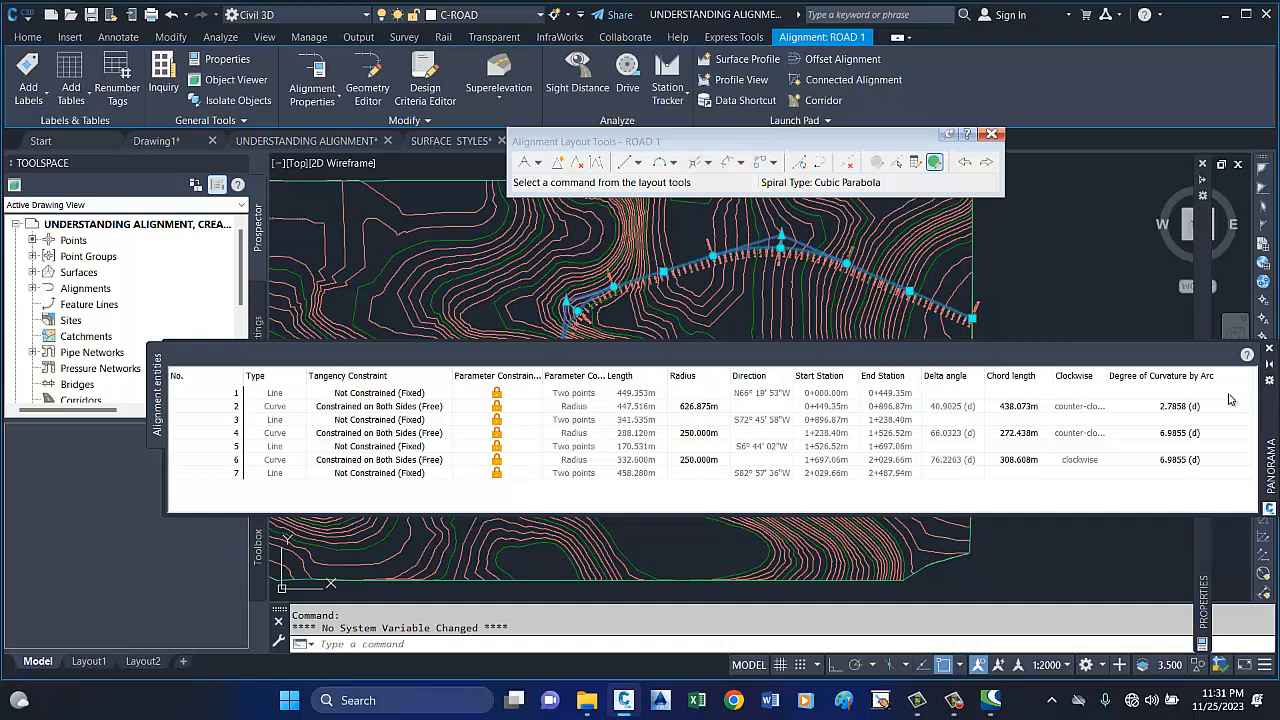
{"action": "mouse_move", "coordinate": [1270, 412]}
{"action": "left_mouse_down"}
{"action": "mouse_move", "coordinate": [1157, 368]}
{"action": "mouse_move", "coordinate": [1143, 348]}
{"action": "left_mouse_up"}
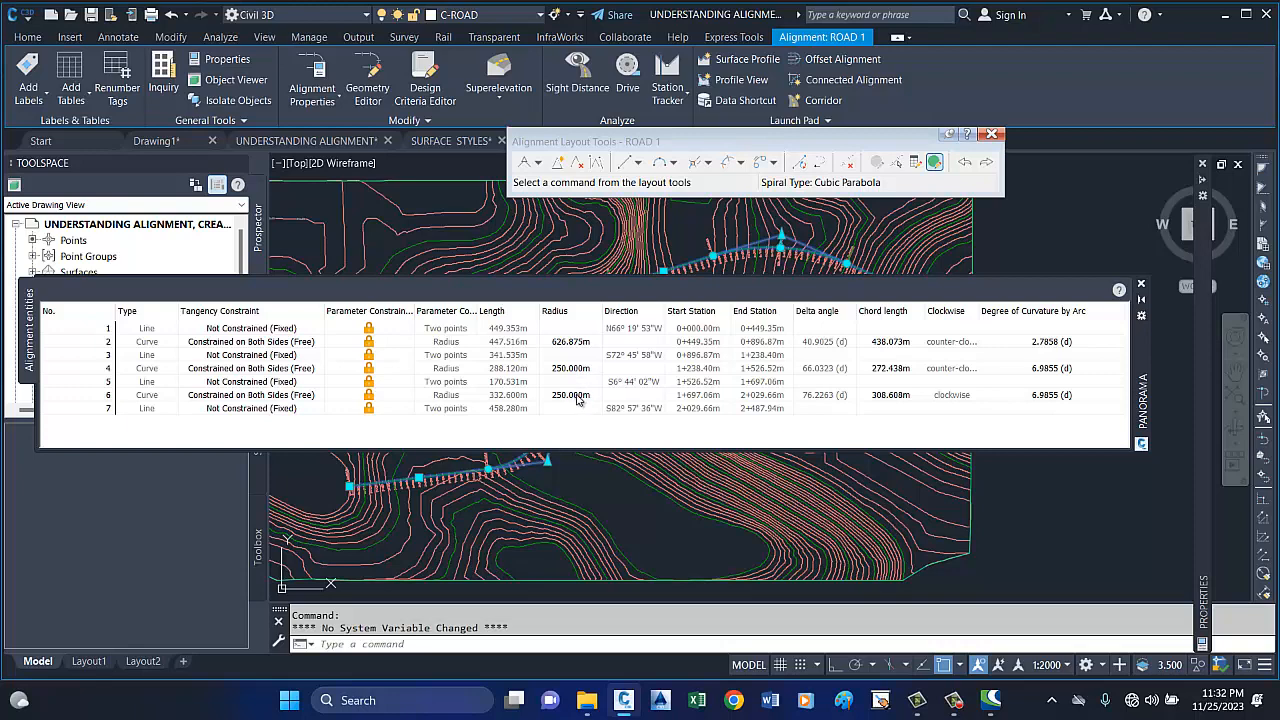
Set the radius of the first curve (entity 2) to 600 m in the alignment entities table, moving the table lower.
{"action": "left_click", "coordinate": [570, 343]}
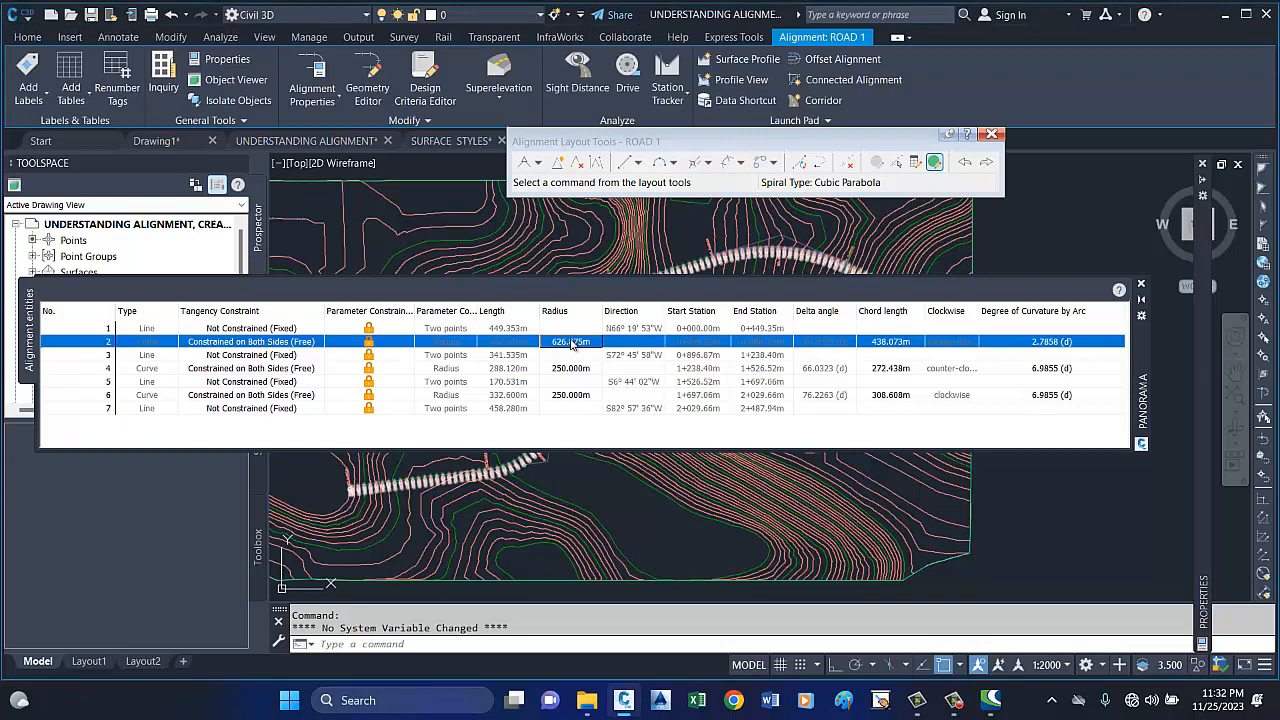
{"action": "left_click", "coordinate": [574, 344]}
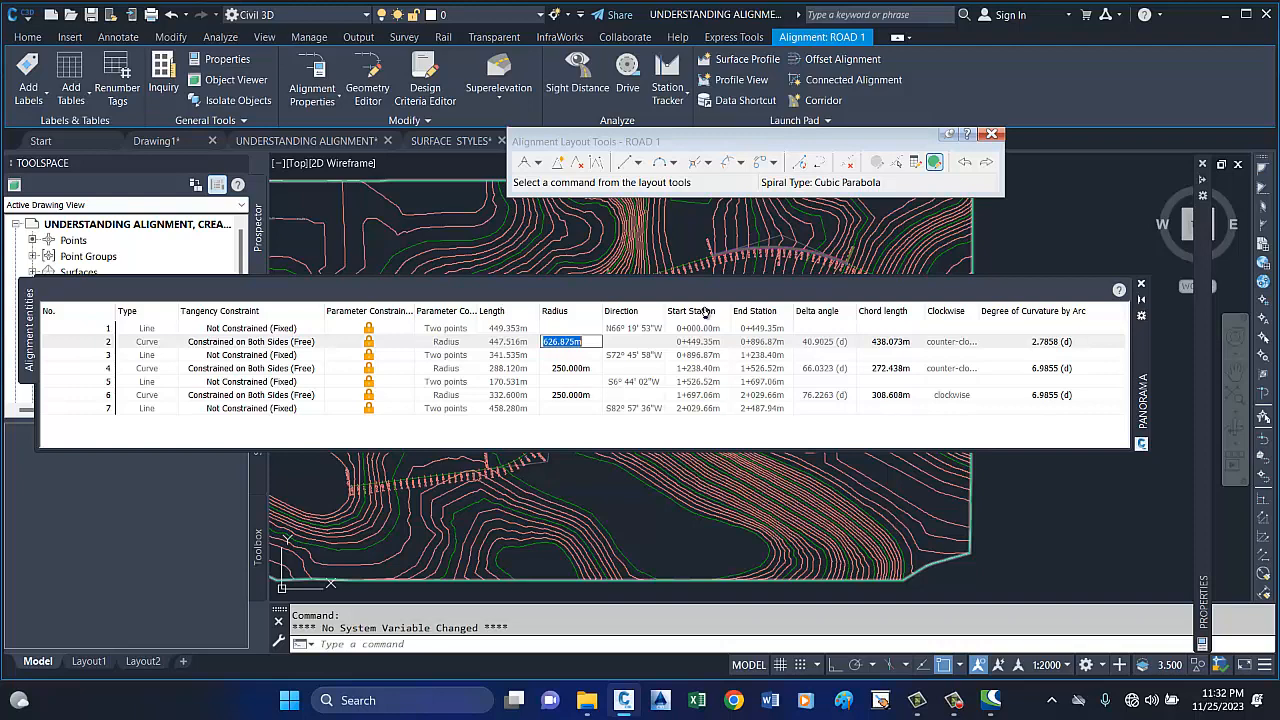
{"action": "type", "text": "600"}
{"action": "left_click_drag", "start_coordinate": [1147, 350], "coordinate": [1096, 422]}
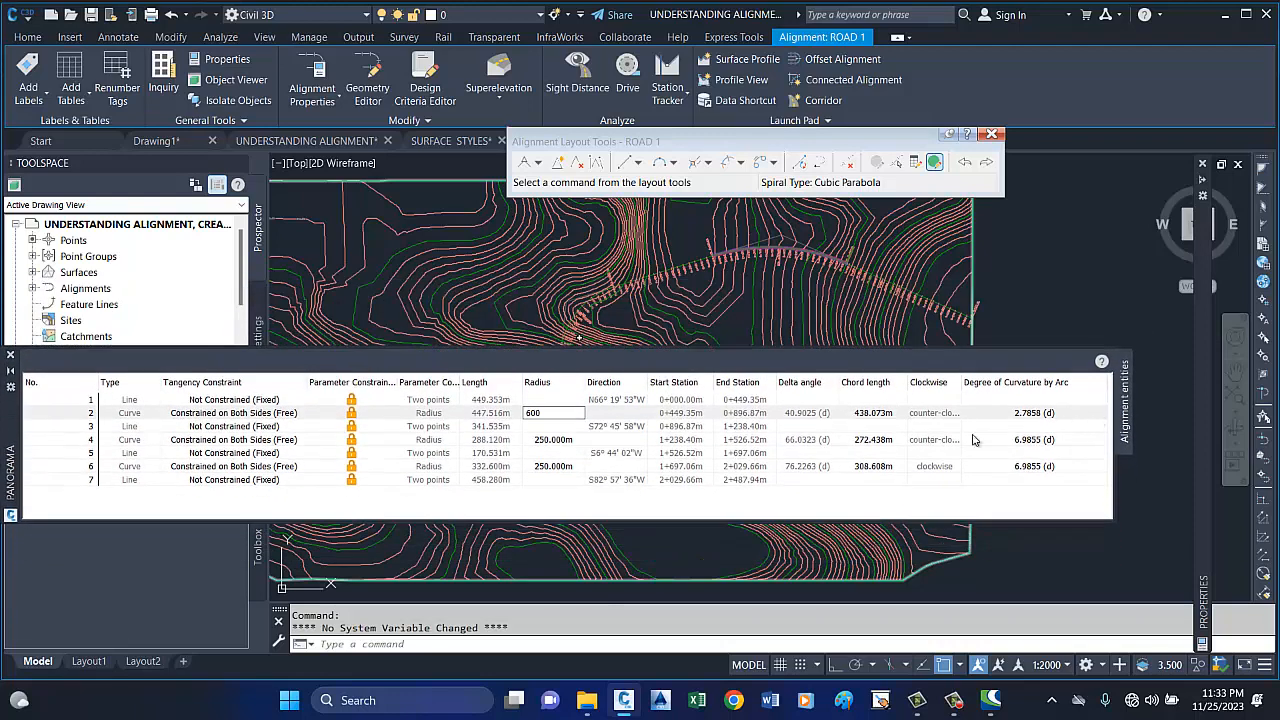
{"action": "key", "text": "Return"}
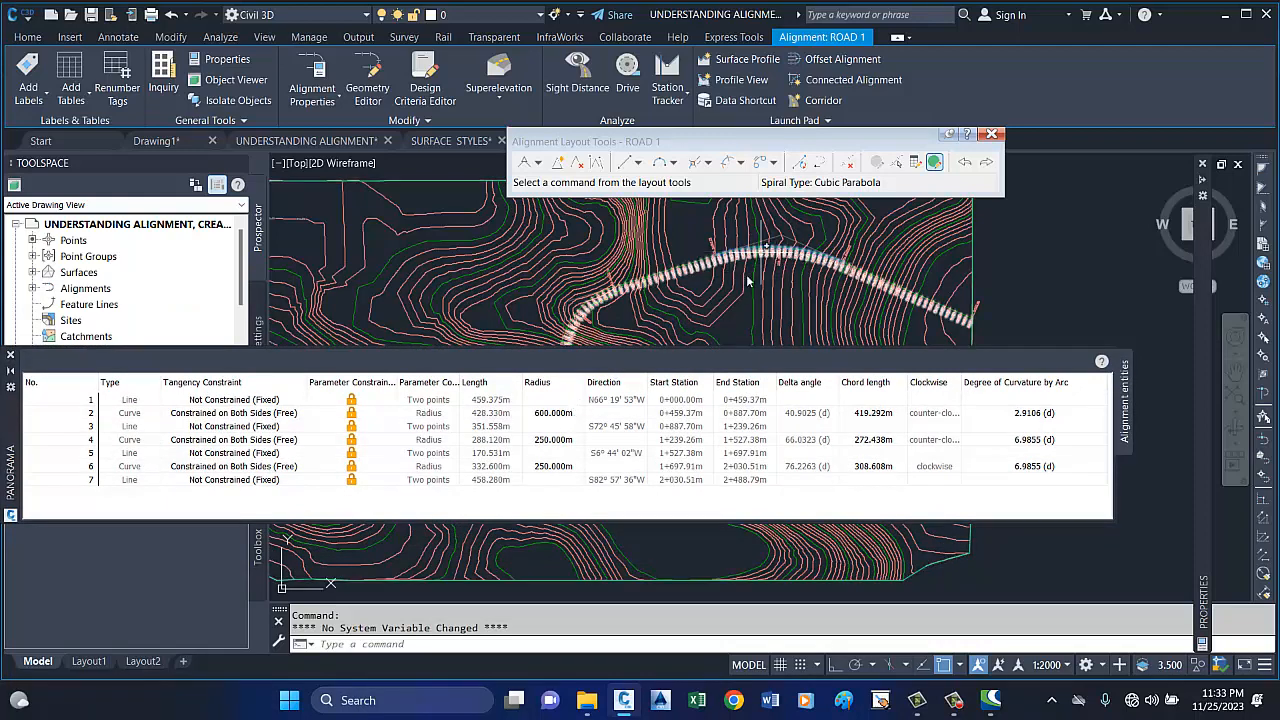
Set the radius of the first curve (entity 2) to 300 m in the alignment entities table.
{"action": "left_click", "coordinate": [555, 416]}
{"action": "left_click", "coordinate": [555, 416]}
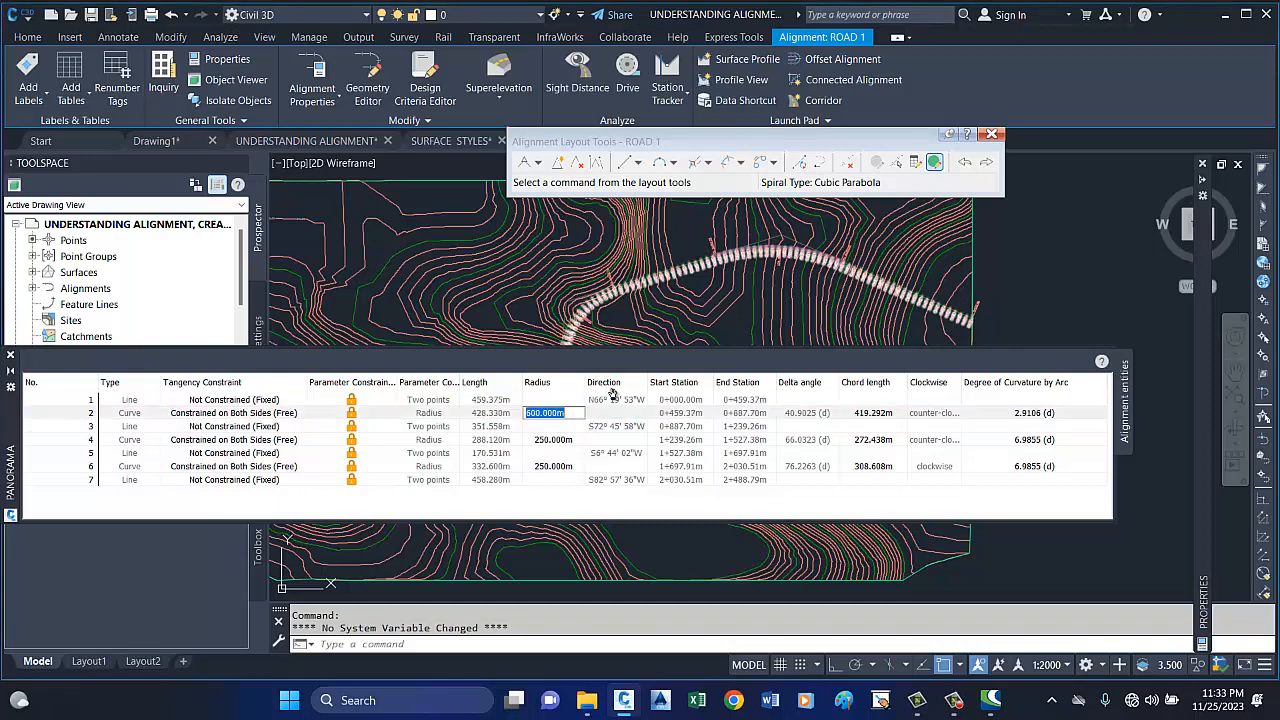
{"action": "type", "text": "300"}
{"action": "key", "text": "Return"}
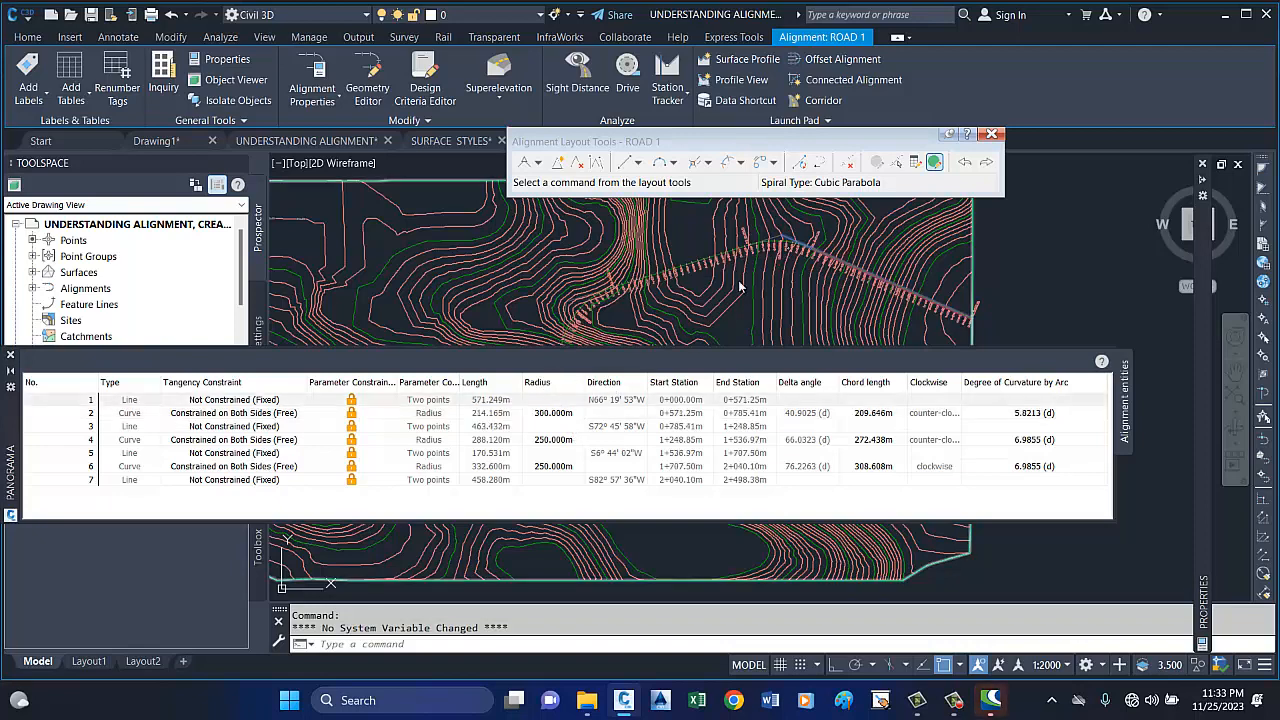
Examine the first curve's updated shape and tangent points, both close up and within the whole ROAD 1 alignment.
{"action": "scroll", "coordinate": [805, 235], "scroll_direction": "up", "scroll_amount": 3}
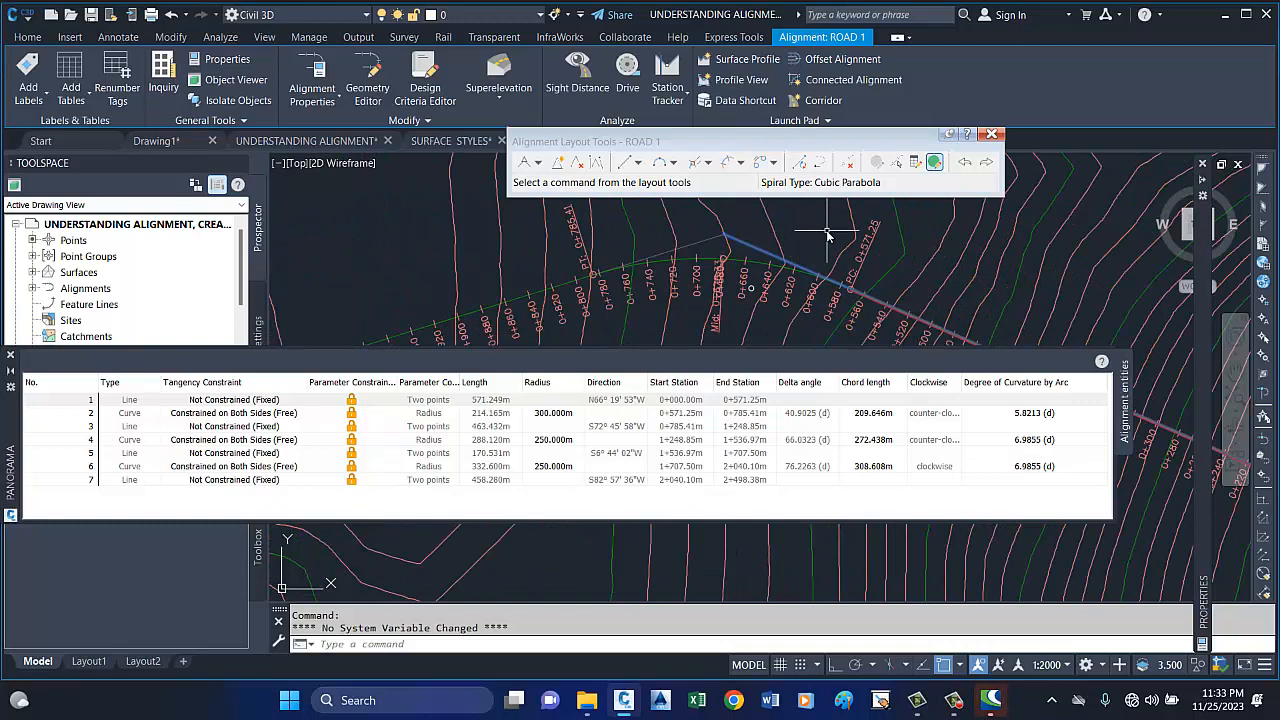
{"action": "scroll", "coordinate": [837, 231], "scroll_direction": "down", "scroll_amount": 3}
{"action": "scroll", "coordinate": [781, 241], "scroll_direction": "up", "scroll_amount": 3}
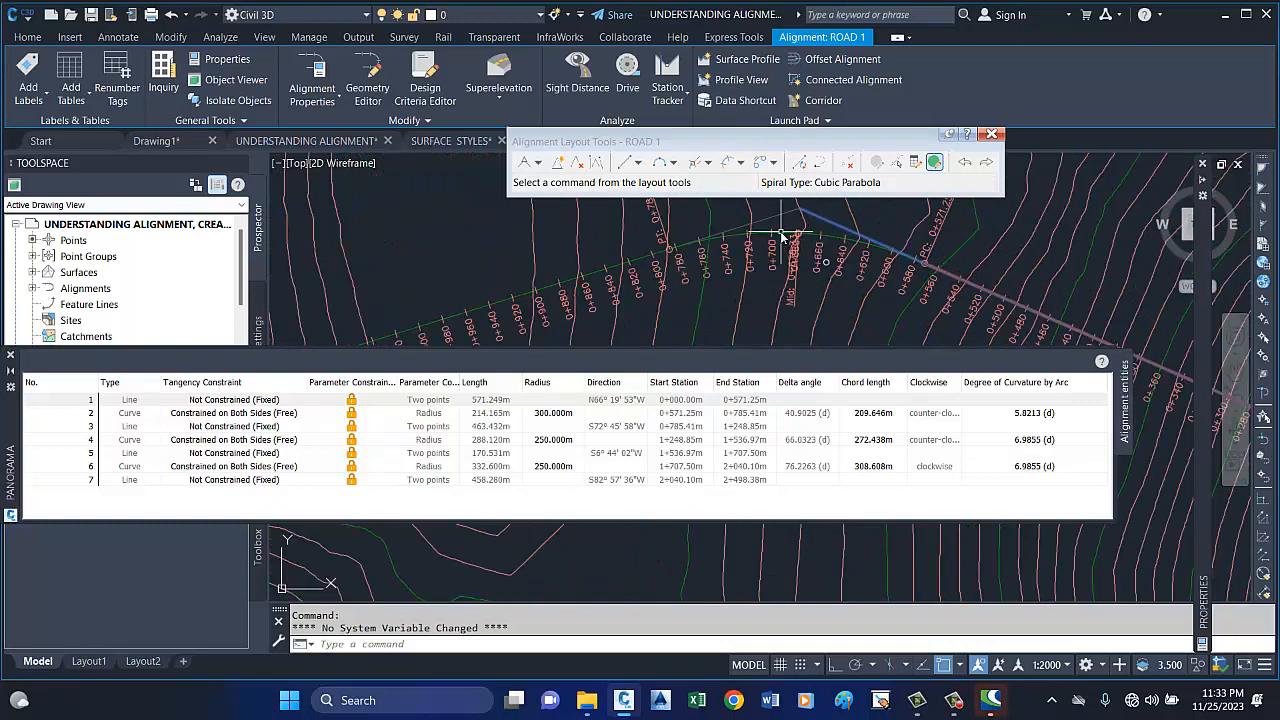
{"action": "left_click", "coordinate": [787, 237]}
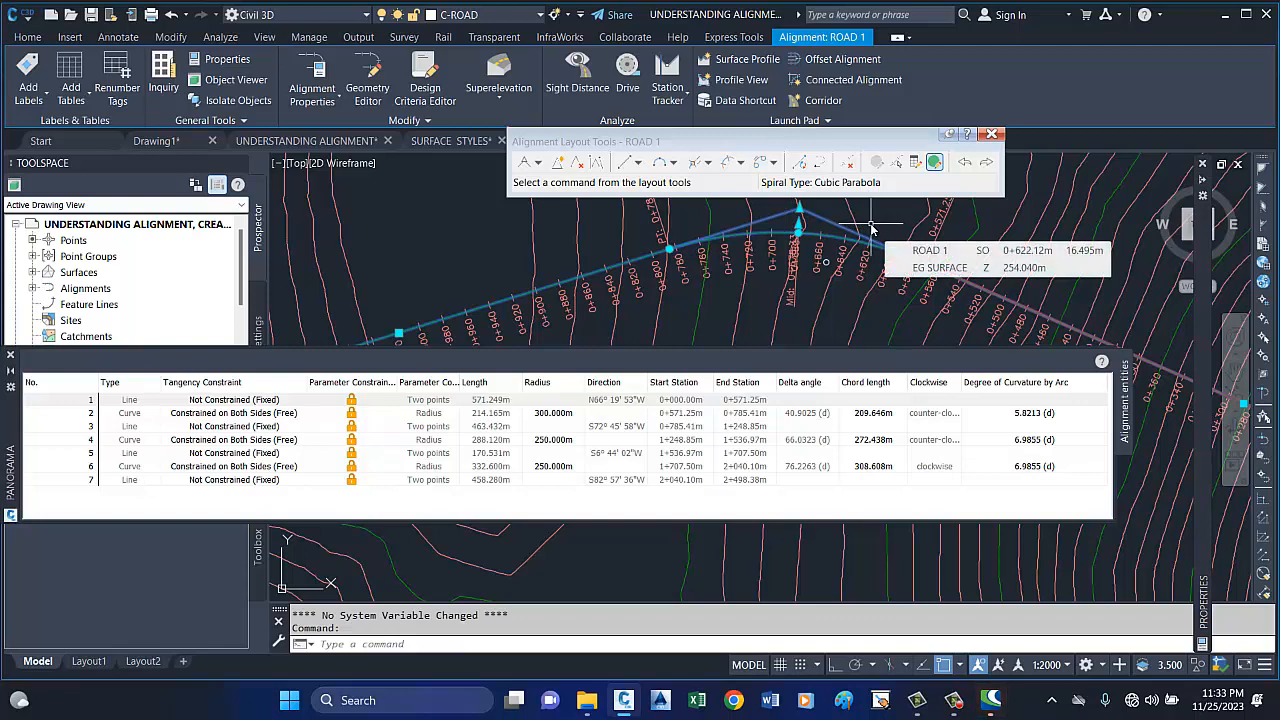
{"action": "key", "text": "Escape"}
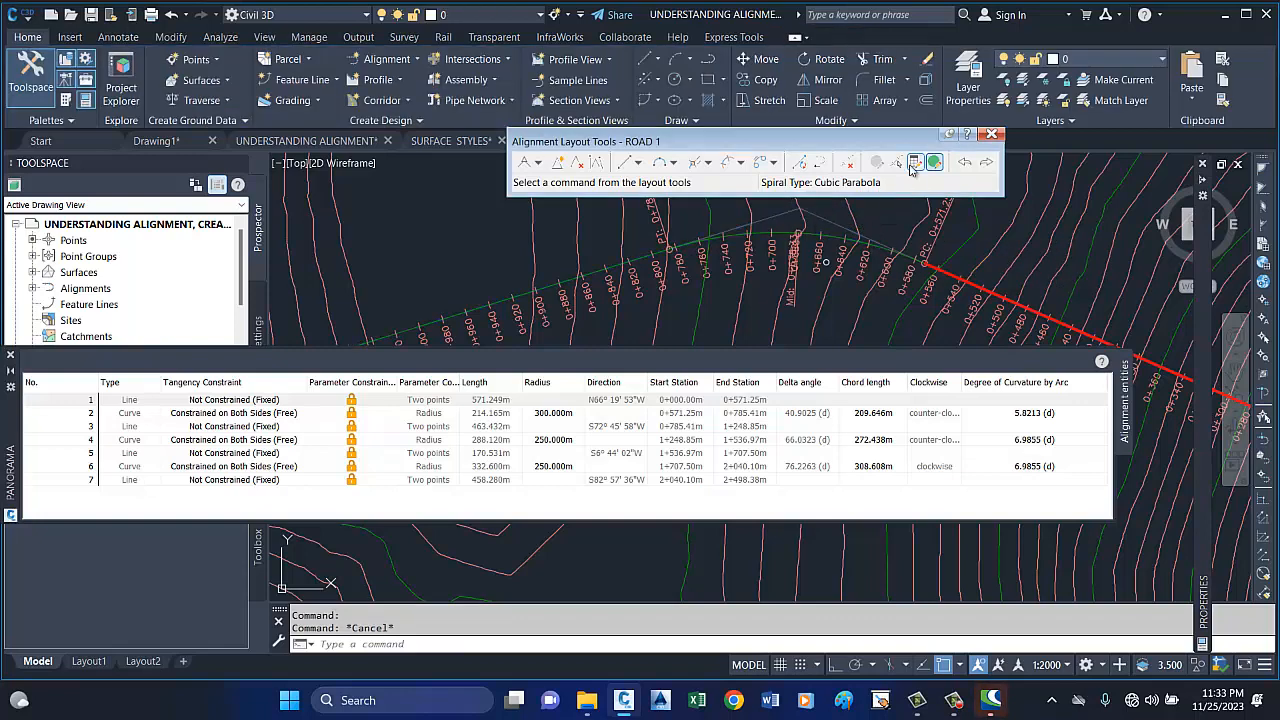
{"action": "scroll", "coordinate": [810, 248], "scroll_direction": "down", "scroll_amount": 5}
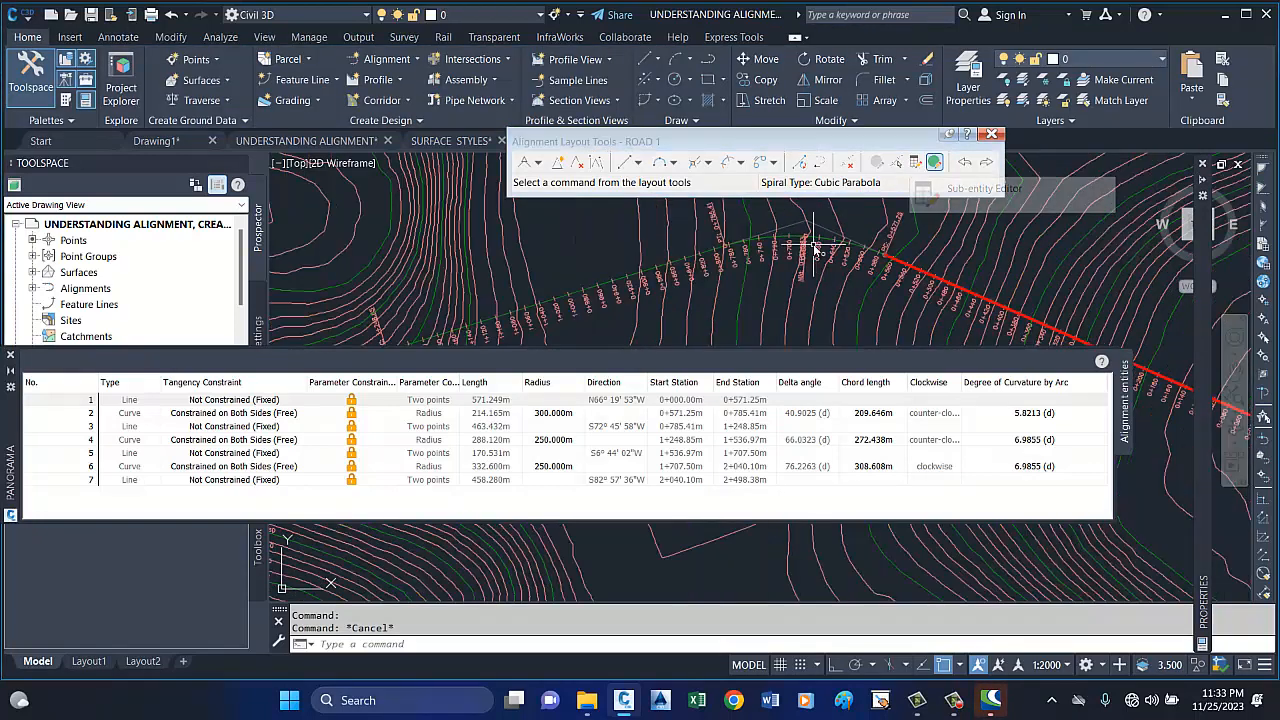
{"action": "scroll", "coordinate": [743, 238], "scroll_direction": "down", "scroll_amount": 2}
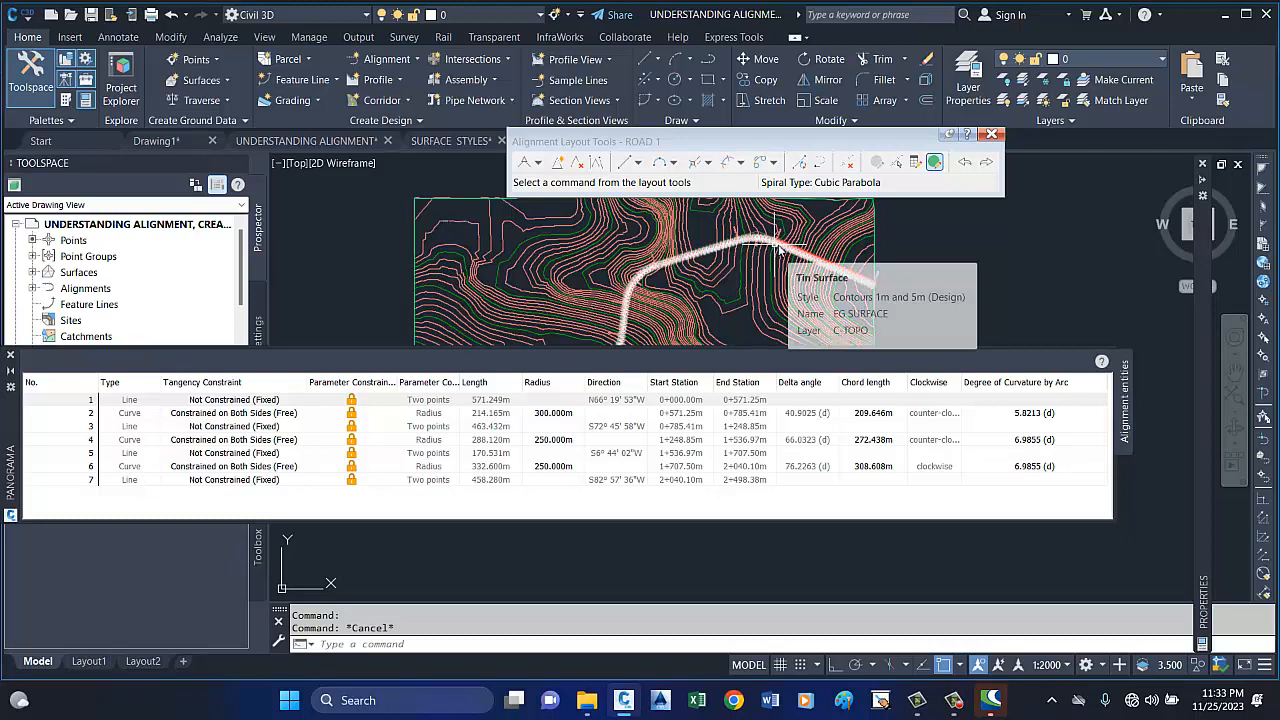
{"action": "scroll", "coordinate": [845, 268], "scroll_direction": "up", "scroll_amount": 3}
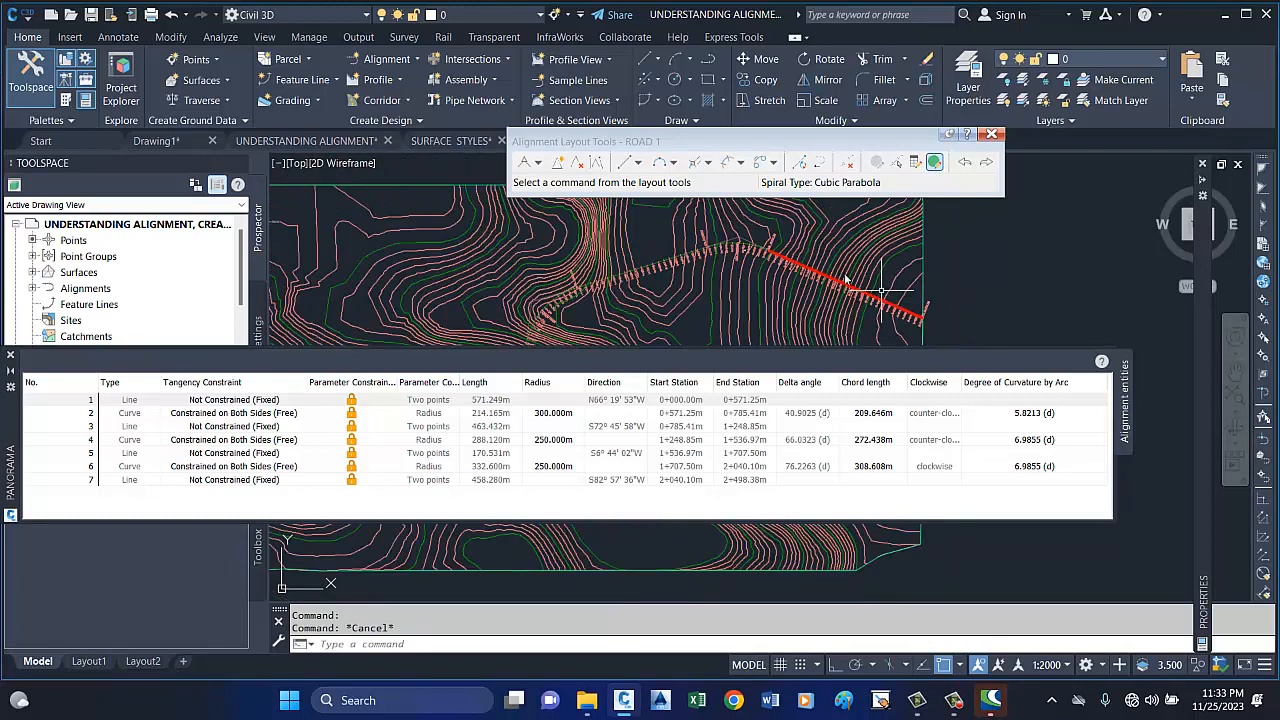
{"action": "scroll", "coordinate": [775, 250], "scroll_direction": "up", "scroll_amount": 4}
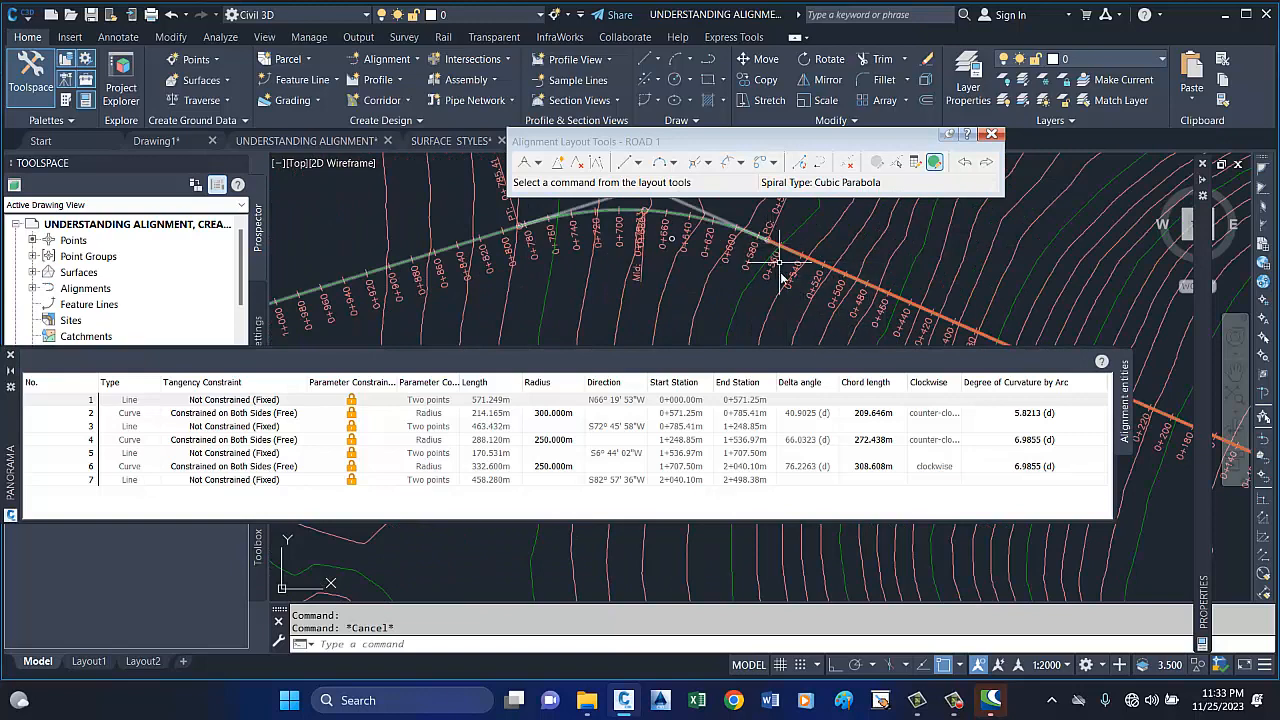
{"action": "scroll", "coordinate": [775, 255], "scroll_direction": "down", "scroll_amount": 3}
{"action": "scroll", "coordinate": [775, 265], "scroll_direction": "up", "scroll_amount": 3}
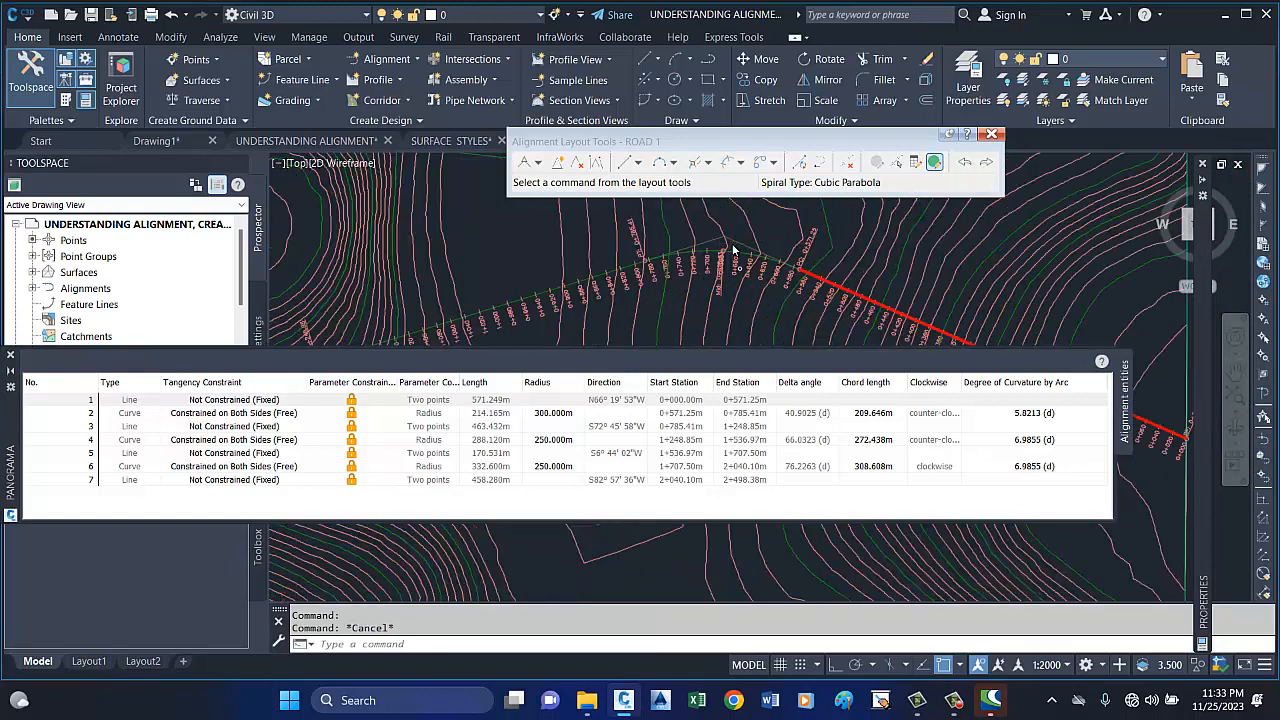
Select ROAD 1 in the drawing and set the first curve's (entity 2) radius to 400 m.
{"action": "left_click", "coordinate": [727, 258]}
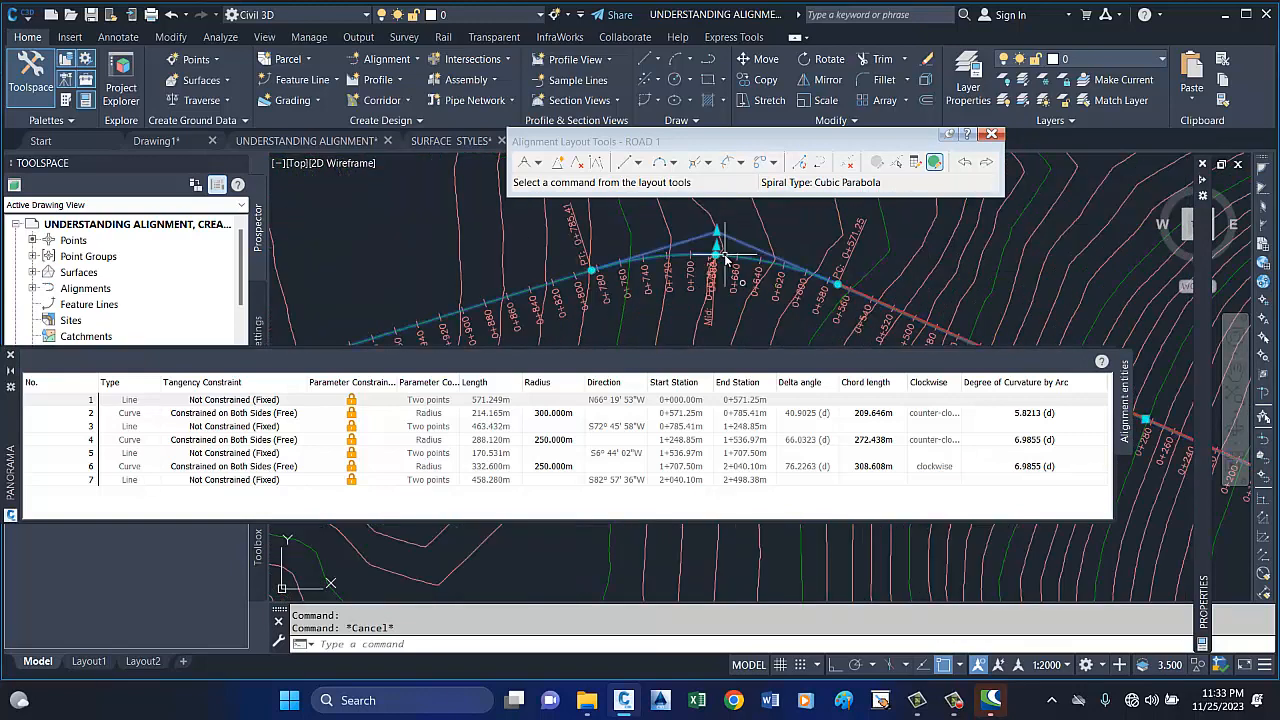
{"action": "left_click", "coordinate": [680, 400]}
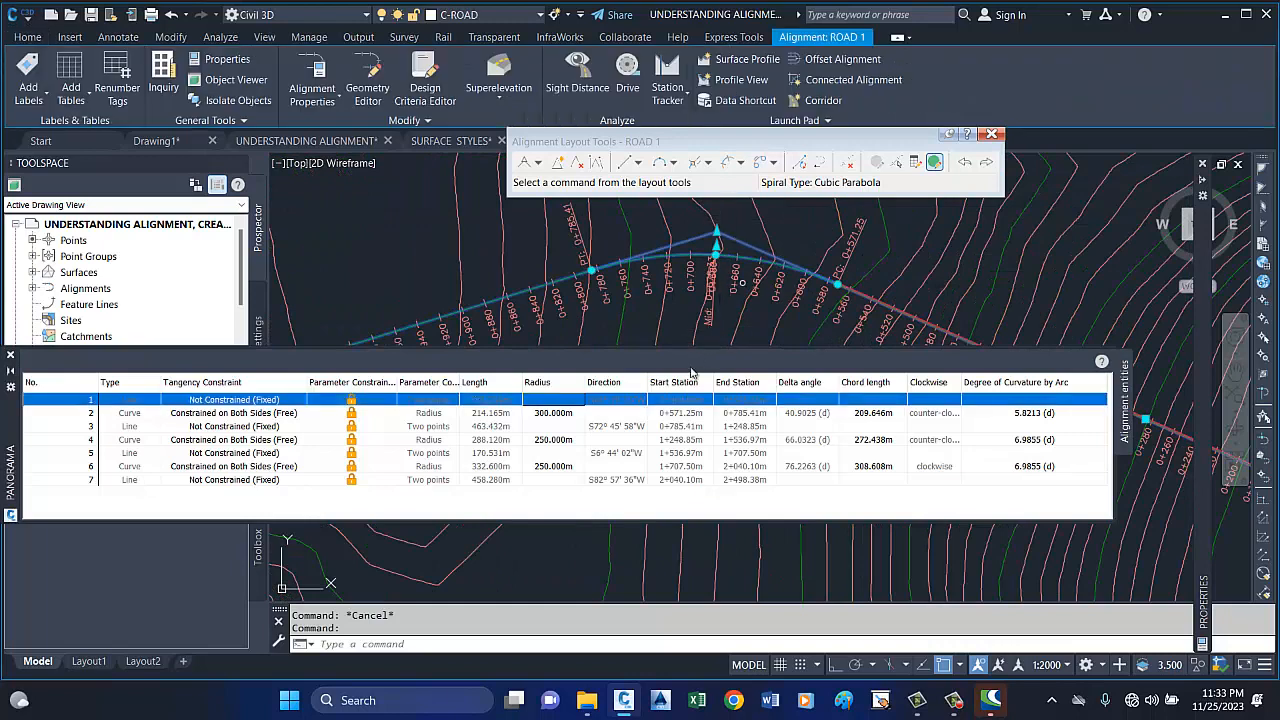
{"action": "double_click", "coordinate": [566, 414]}
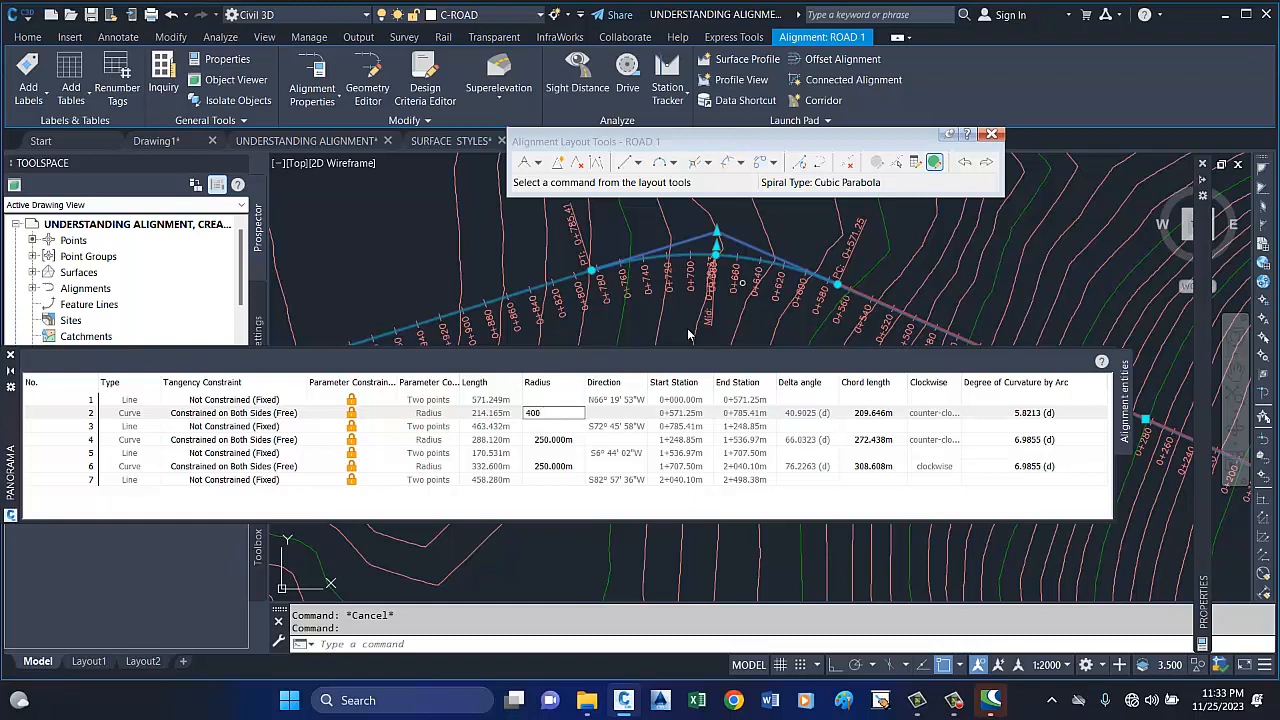
{"action": "key", "text": "Return"}
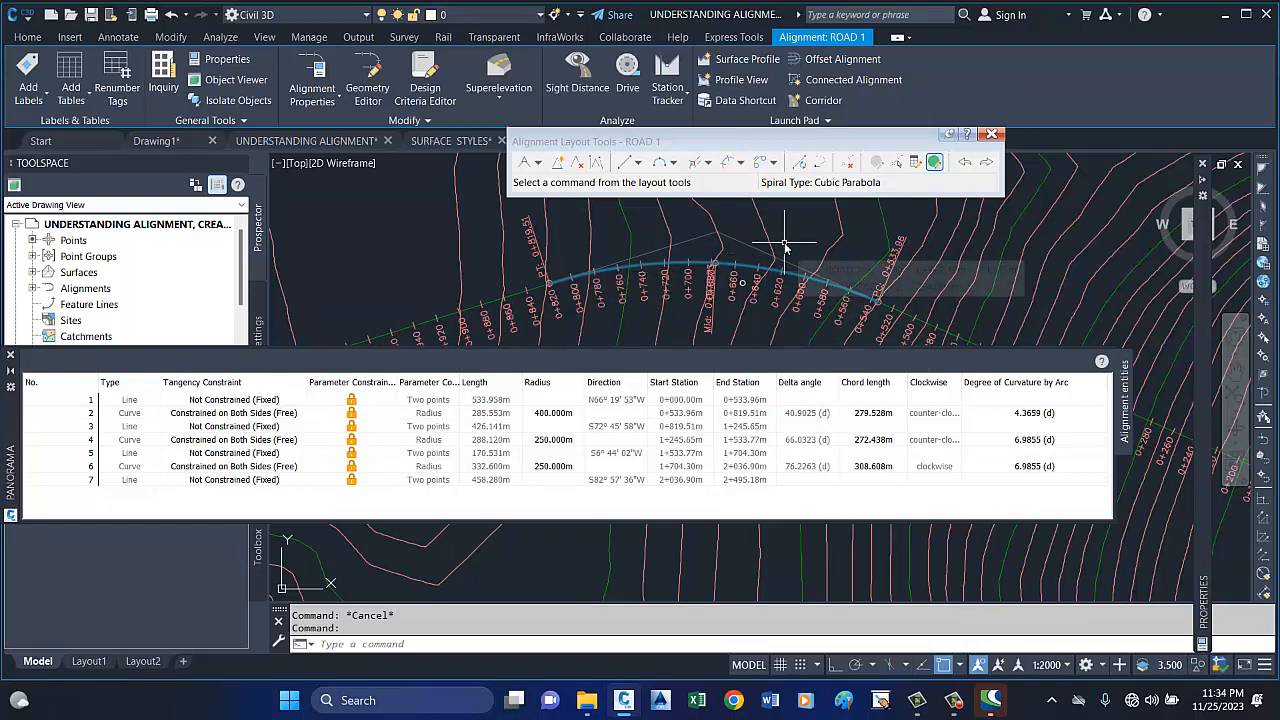
Set the radius of the second curve (entity 4) to 400 m in the alignment entities table.
{"action": "left_click", "coordinate": [551, 441]}
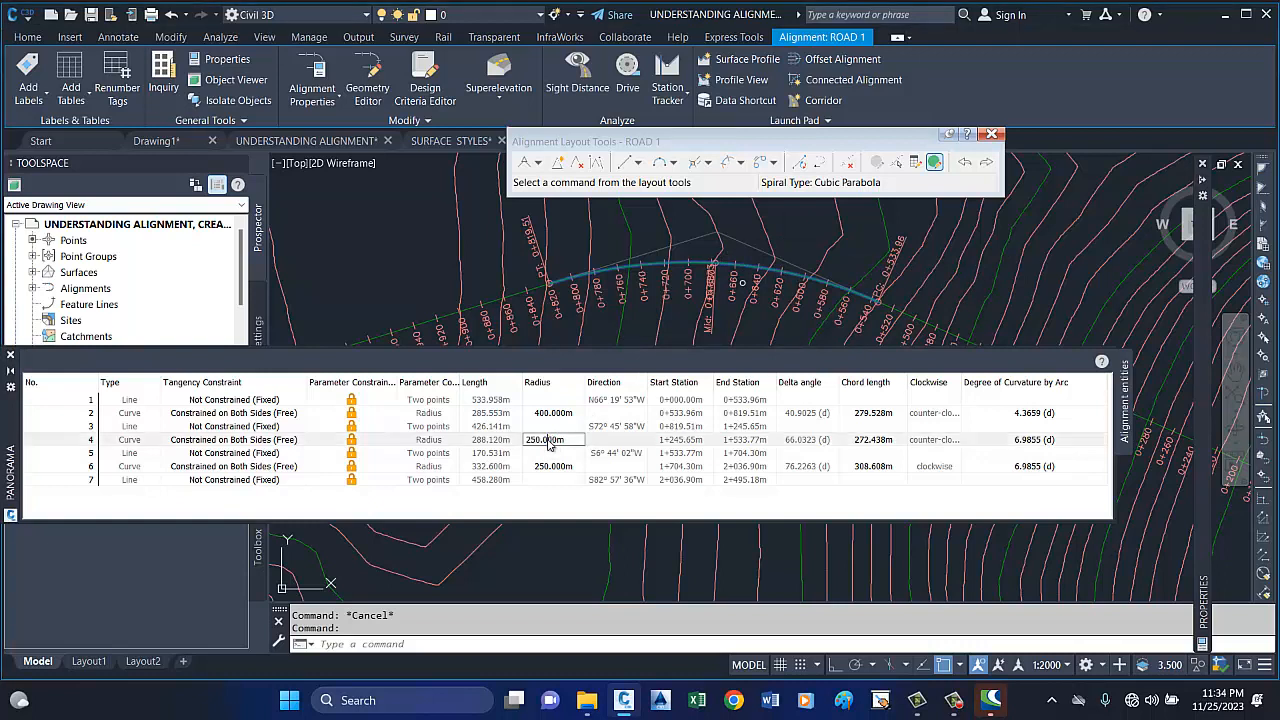
{"action": "left_click_drag", "start_coordinate": [579, 441], "coordinate": [498, 441]}
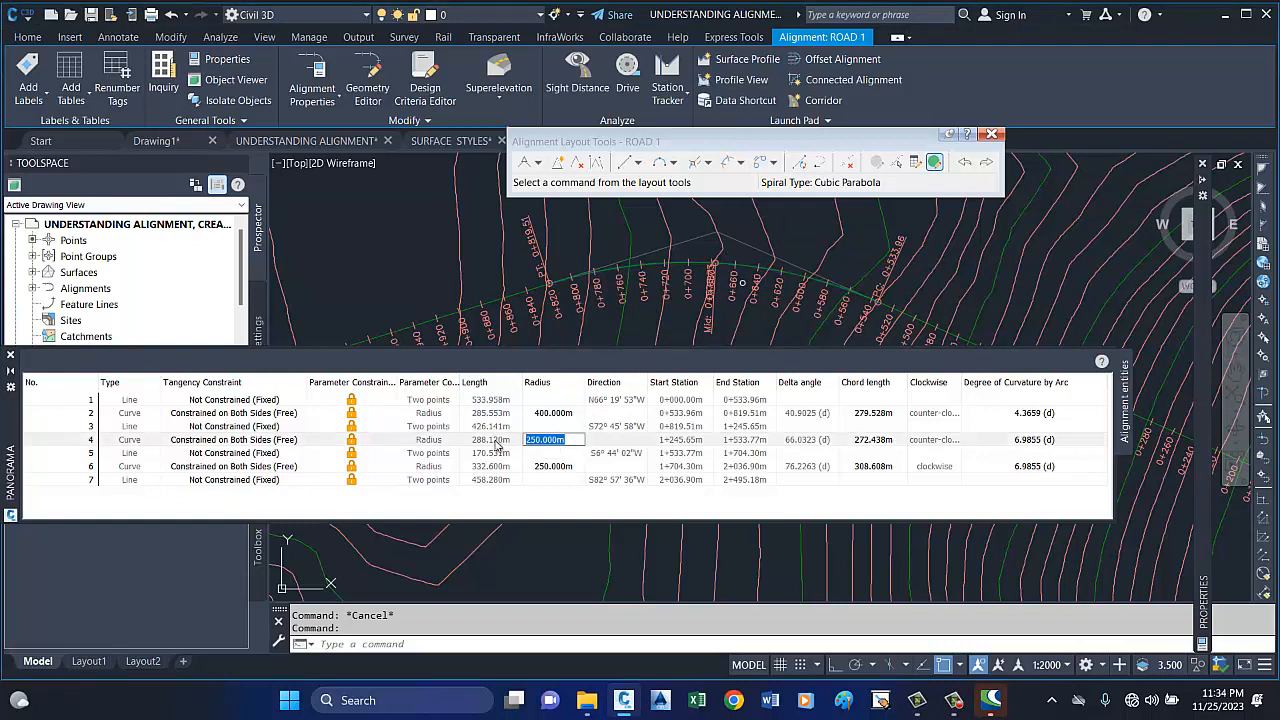
{"action": "type", "text": "400"}
{"action": "key", "text": "Return"}
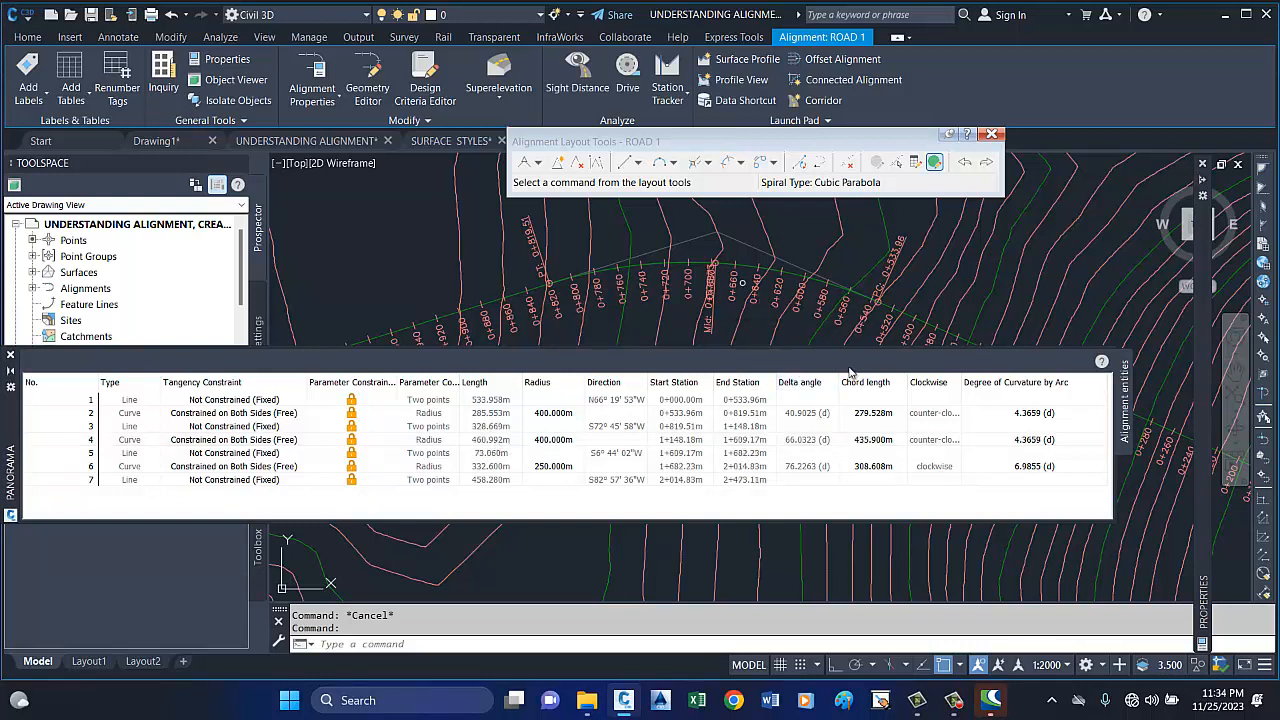
Reopen the alignment entities table and set the second curve's (entity 4) radius to 250 m.
{"action": "left_click", "coordinate": [11, 357]}
{"action": "scroll", "coordinate": [1150, 357], "scroll_direction": "down", "scroll_amount": 5}
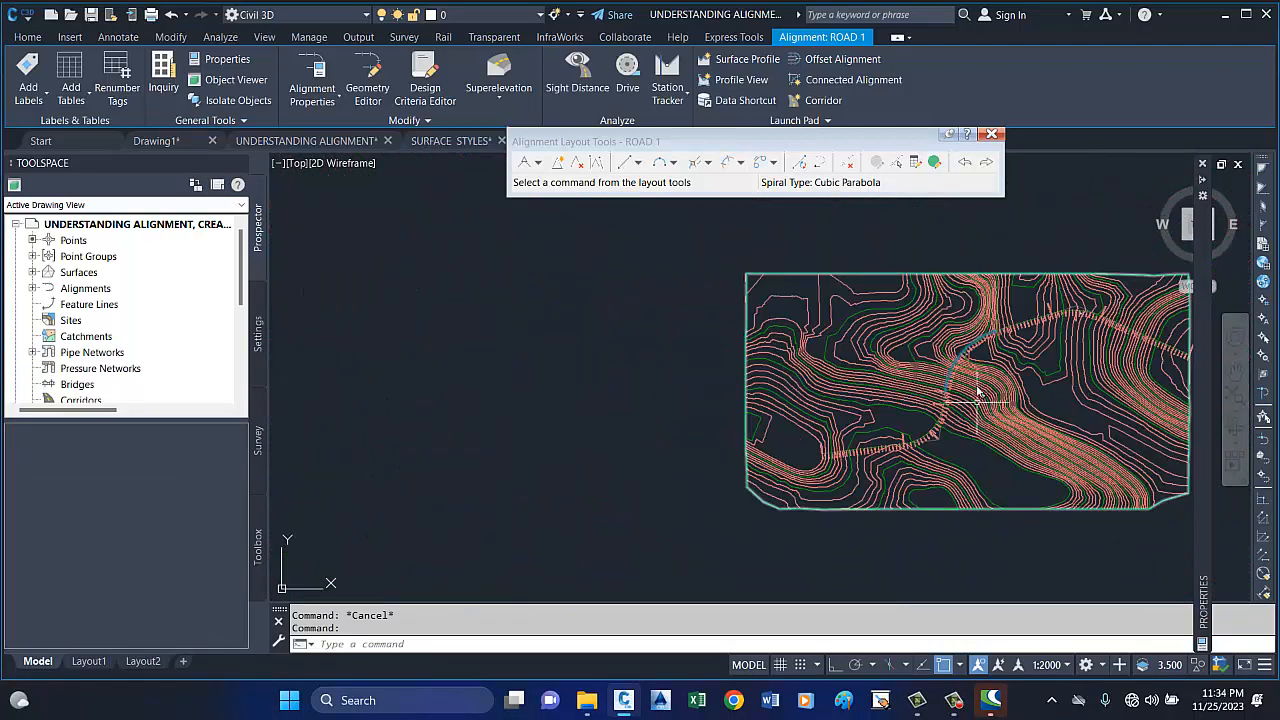
{"action": "scroll", "coordinate": [978, 392], "scroll_direction": "up", "scroll_amount": 5}
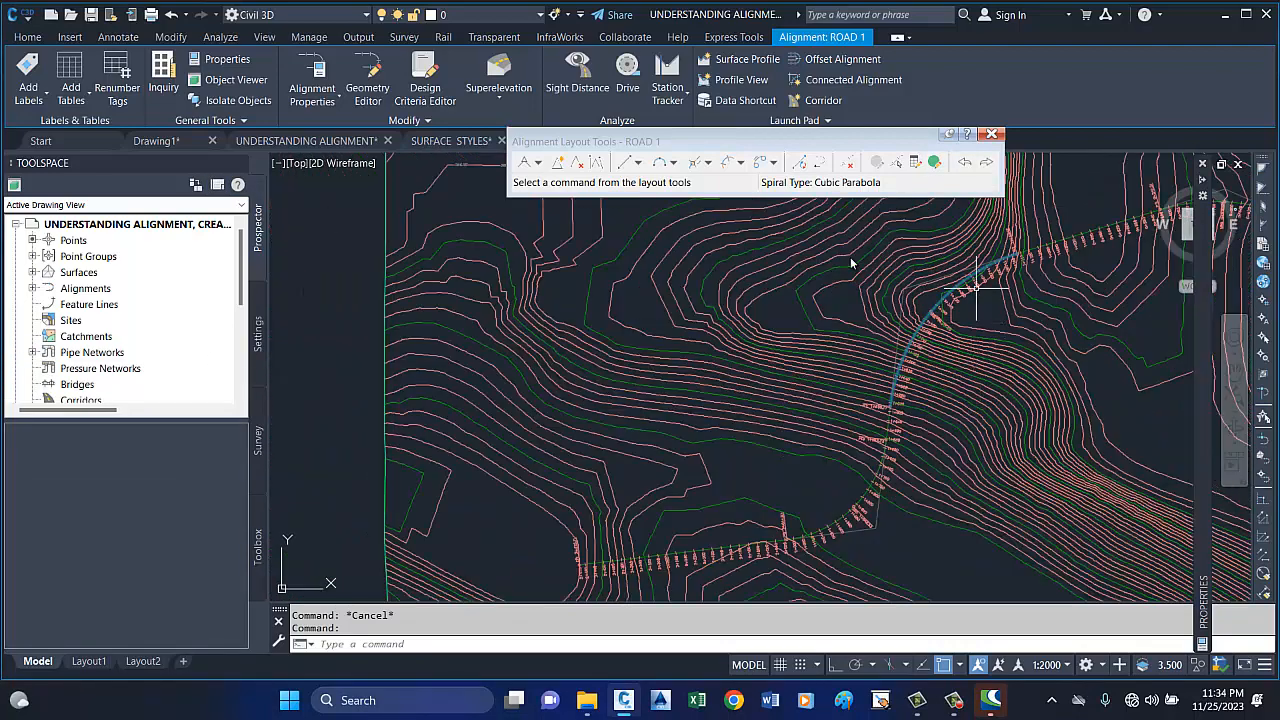
{"action": "left_click", "coordinate": [934, 164]}
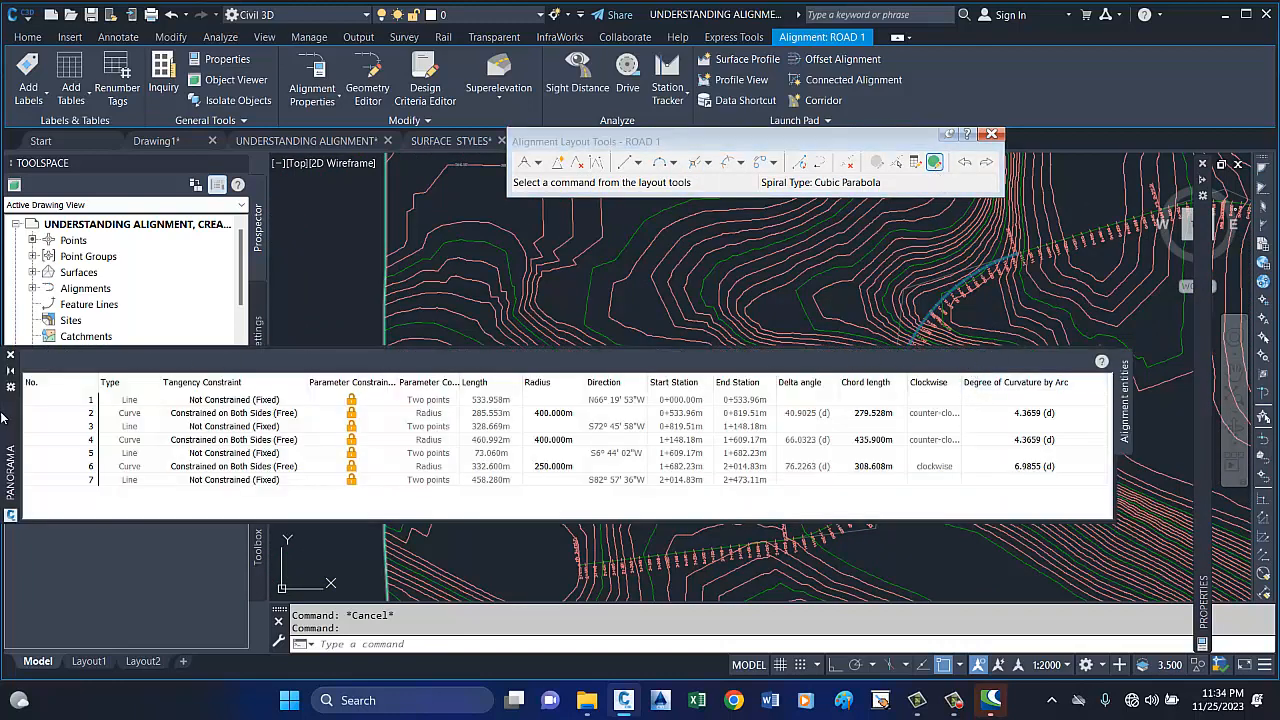
{"action": "left_click_drag", "start_coordinate": [10, 415], "coordinate": [66, 491]}
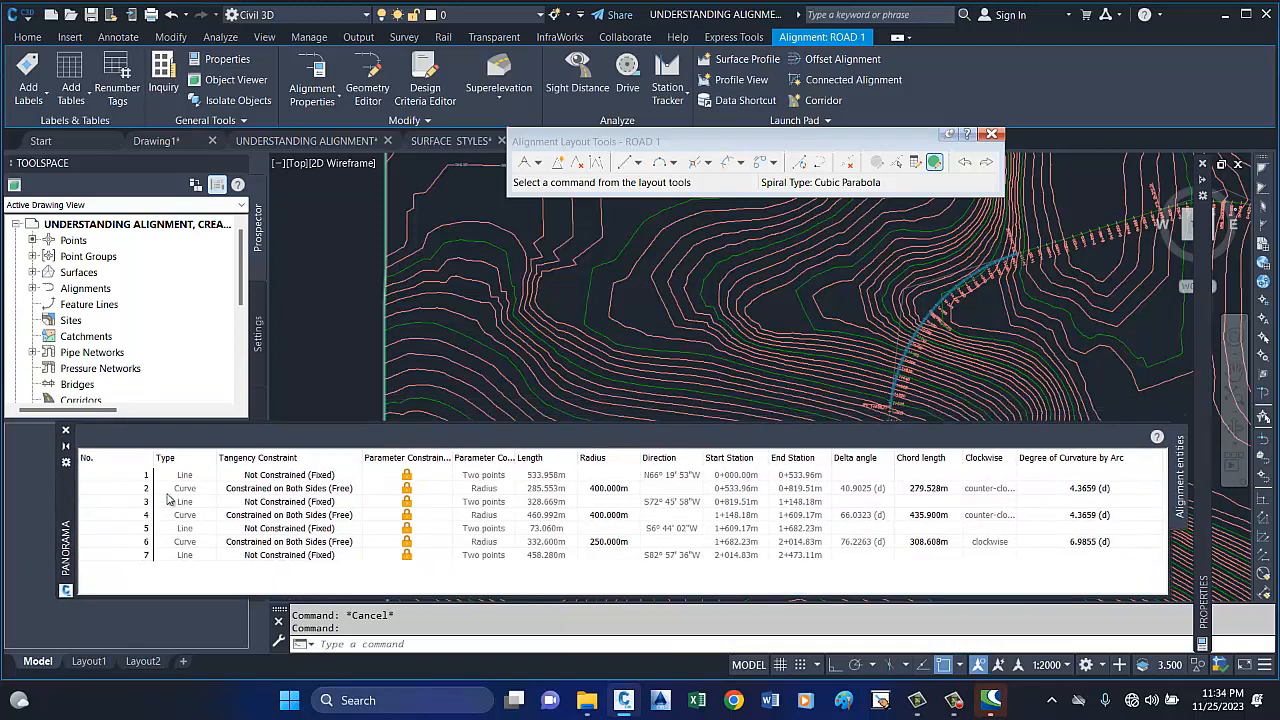
{"action": "left_click", "coordinate": [603, 516]}
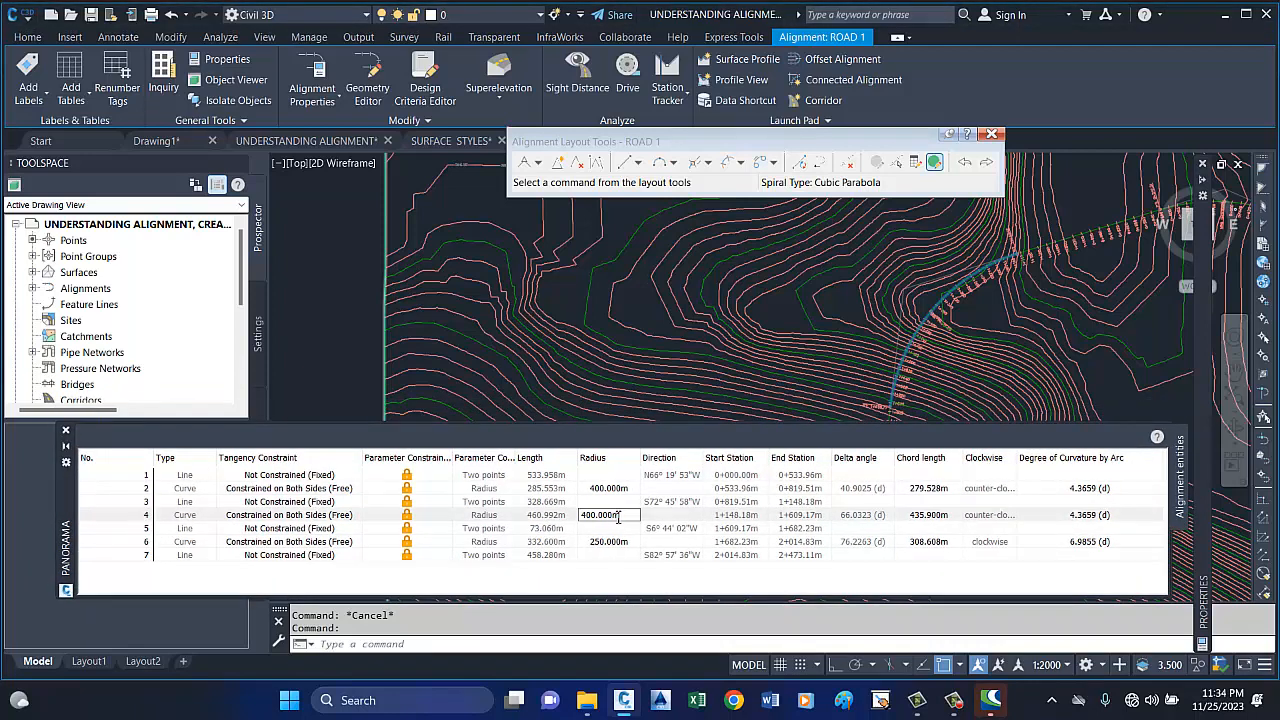
{"action": "left_click_drag", "start_coordinate": [618, 518], "coordinate": [569, 520]}
{"action": "type", "text": "250"}
{"action": "key", "text": "Return"}
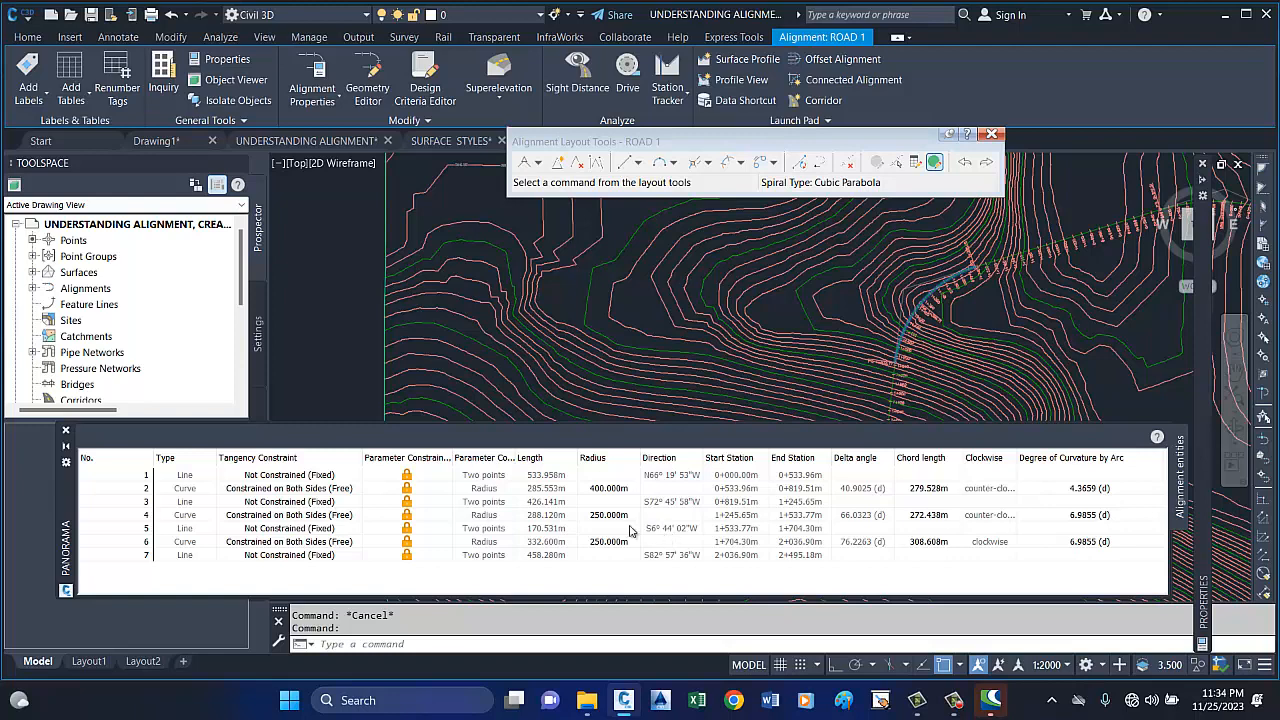
Set the radius of the second curve (entity 4) back to 400 m.
{"action": "left_click", "coordinate": [603, 516]}
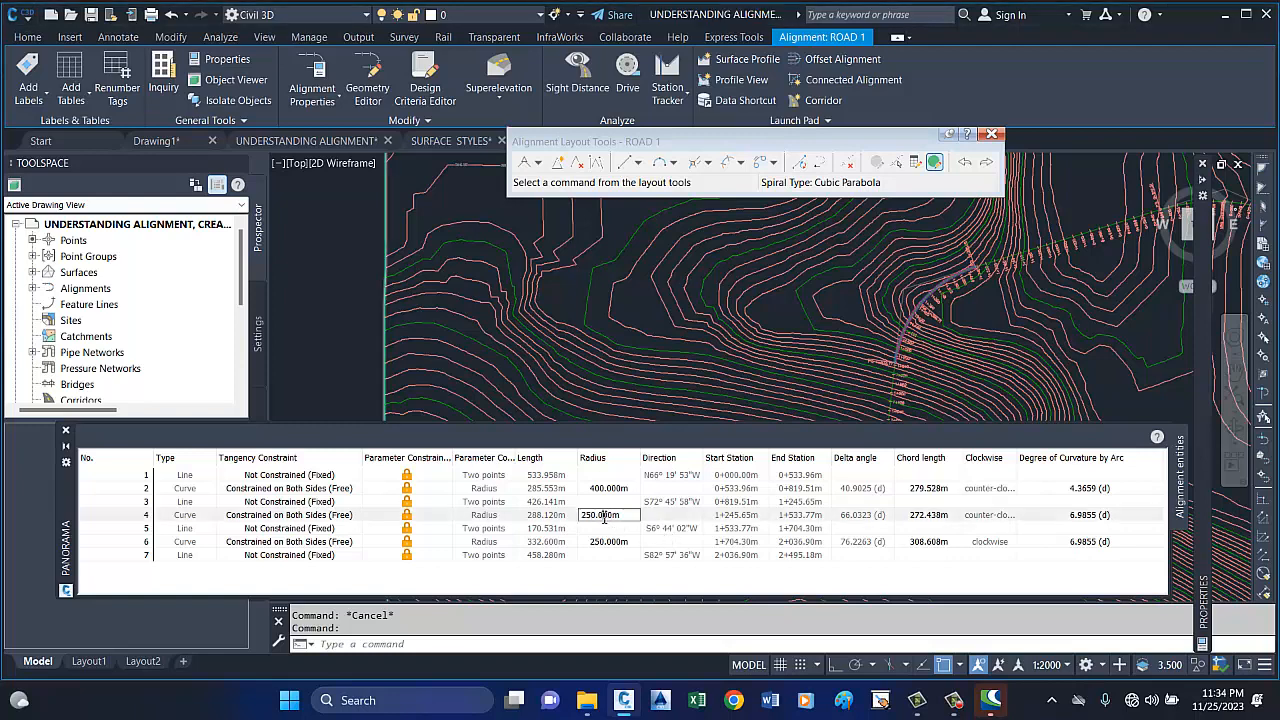
{"action": "left_click_drag", "start_coordinate": [630, 516], "coordinate": [518, 518]}
{"action": "type", "text": "400"}
{"action": "key", "text": "Return"}
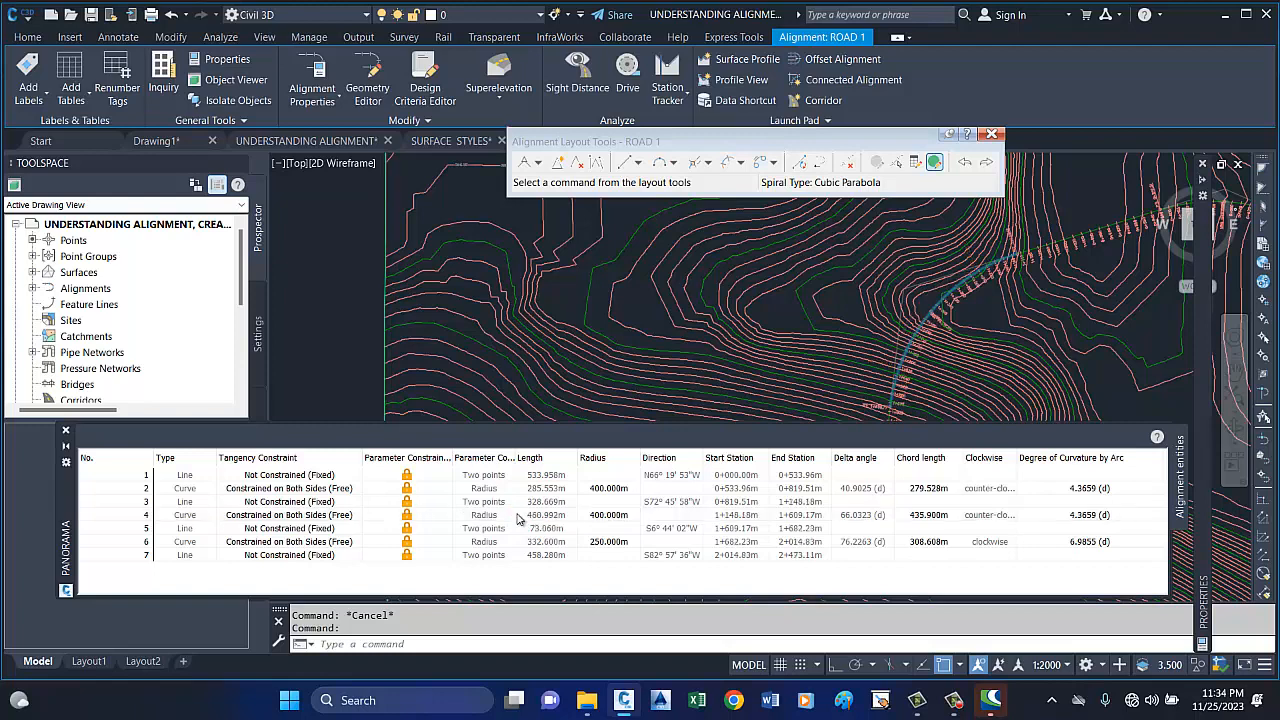
Try to set the radius of the third curve (entity 6) to 400 m in the alignment entities table.
{"action": "left_click", "coordinate": [608, 546]}
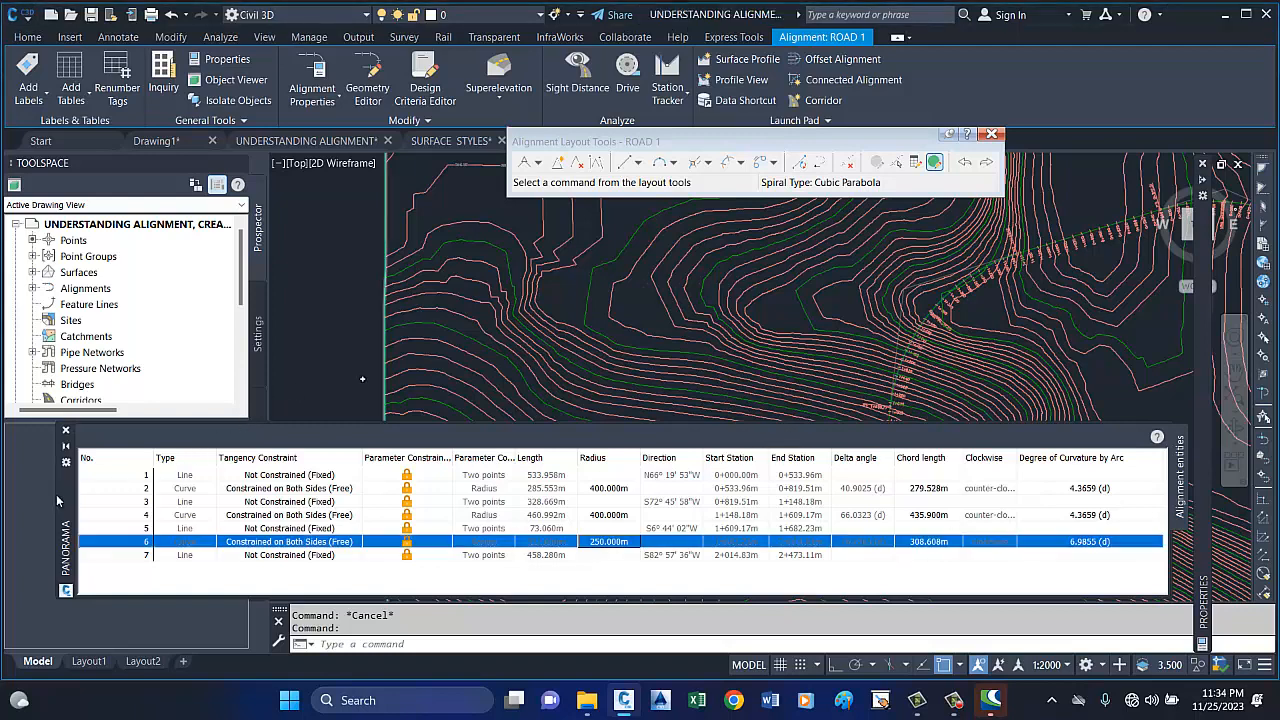
{"action": "mouse_move", "coordinate": [57, 500]}
{"action": "left_mouse_down"}
{"action": "mouse_move", "coordinate": [160, 400]}
{"action": "mouse_move", "coordinate": [195, 230]}
{"action": "left_mouse_up"}
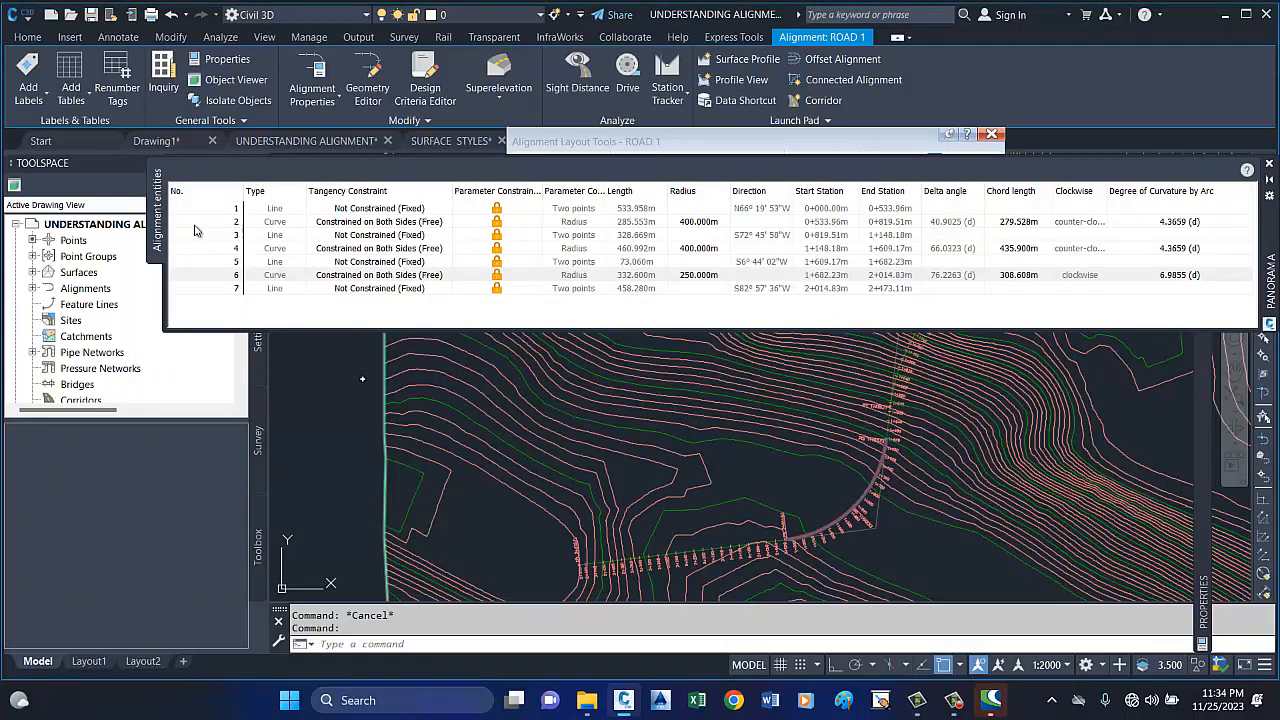
{"action": "left_click", "coordinate": [700, 277]}
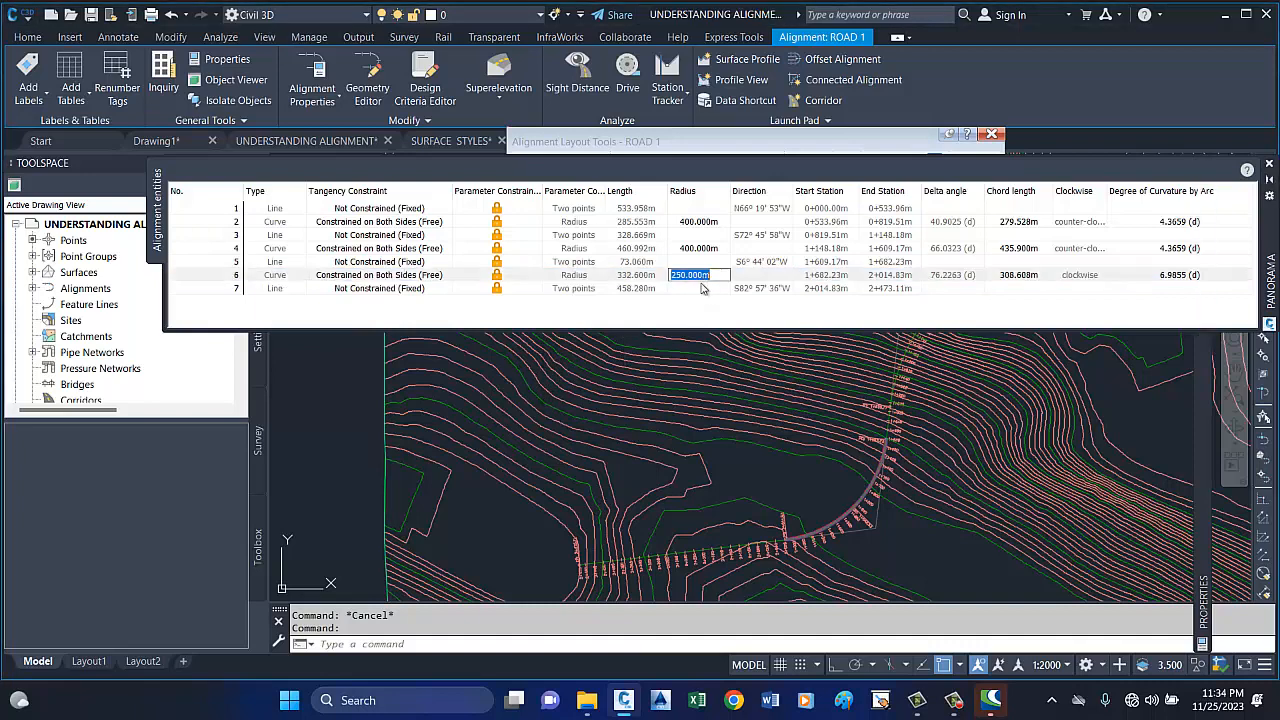
{"action": "type", "text": "400"}
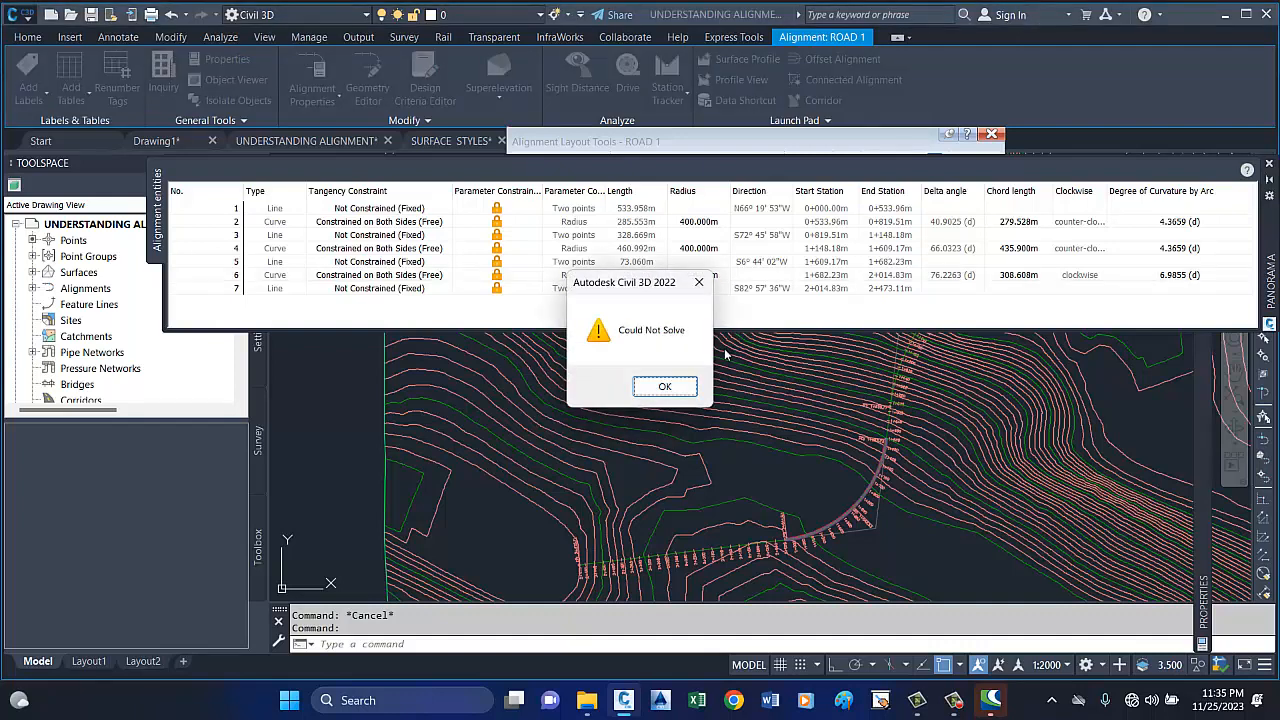
{"action": "left_click", "coordinate": [666, 387]}
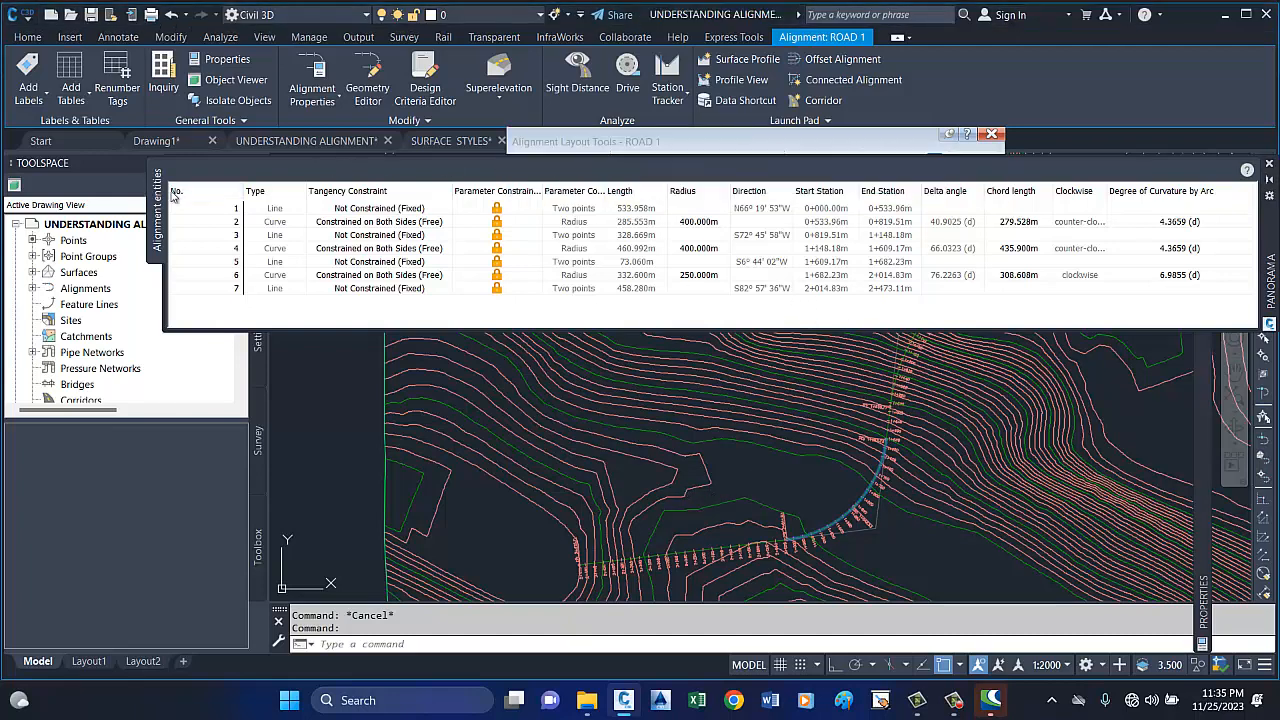
Examine the short tangent between the end of the second curve and the start of the third curve on ROAD 1.
{"action": "mouse_move", "coordinate": [1270, 214]}
{"action": "left_mouse_down"}
{"action": "mouse_move", "coordinate": [1256, 176]}
{"action": "mouse_move", "coordinate": [1217, 163]}
{"action": "mouse_move", "coordinate": [1211, 187]}
{"action": "mouse_move", "coordinate": [1185, 195]}
{"action": "left_mouse_up"}
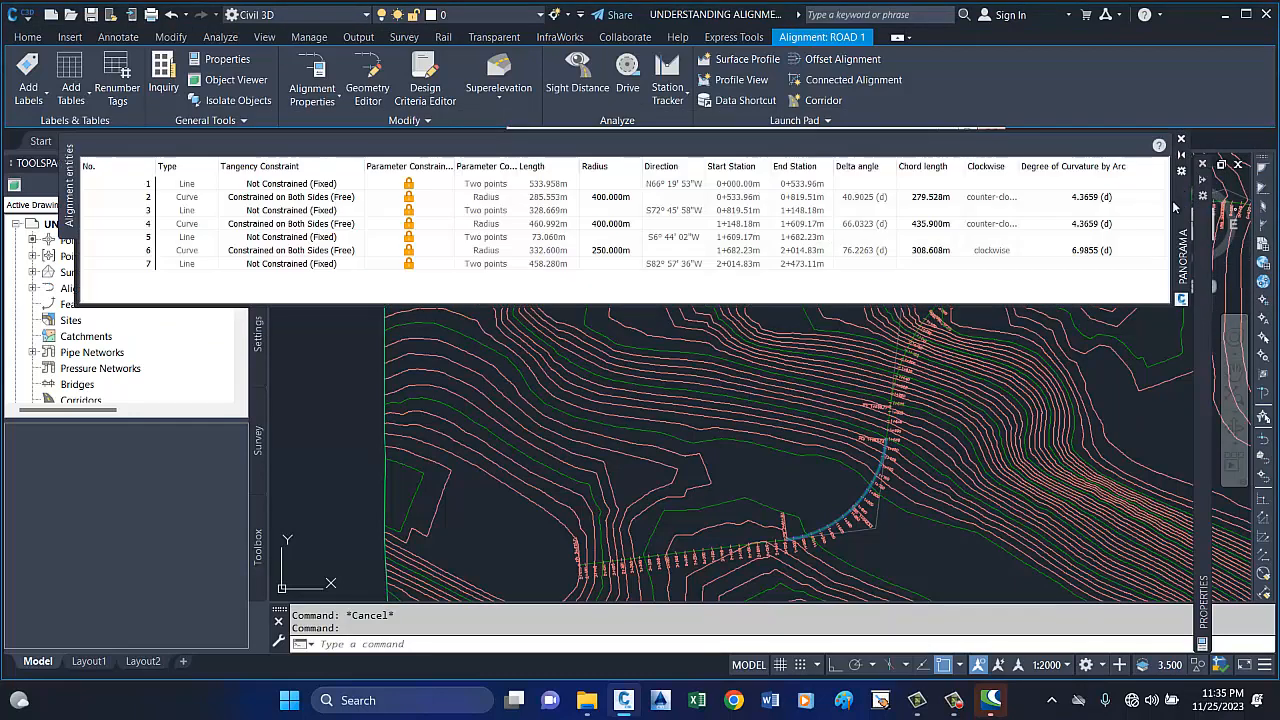
{"action": "left_click", "coordinate": [911, 556]}
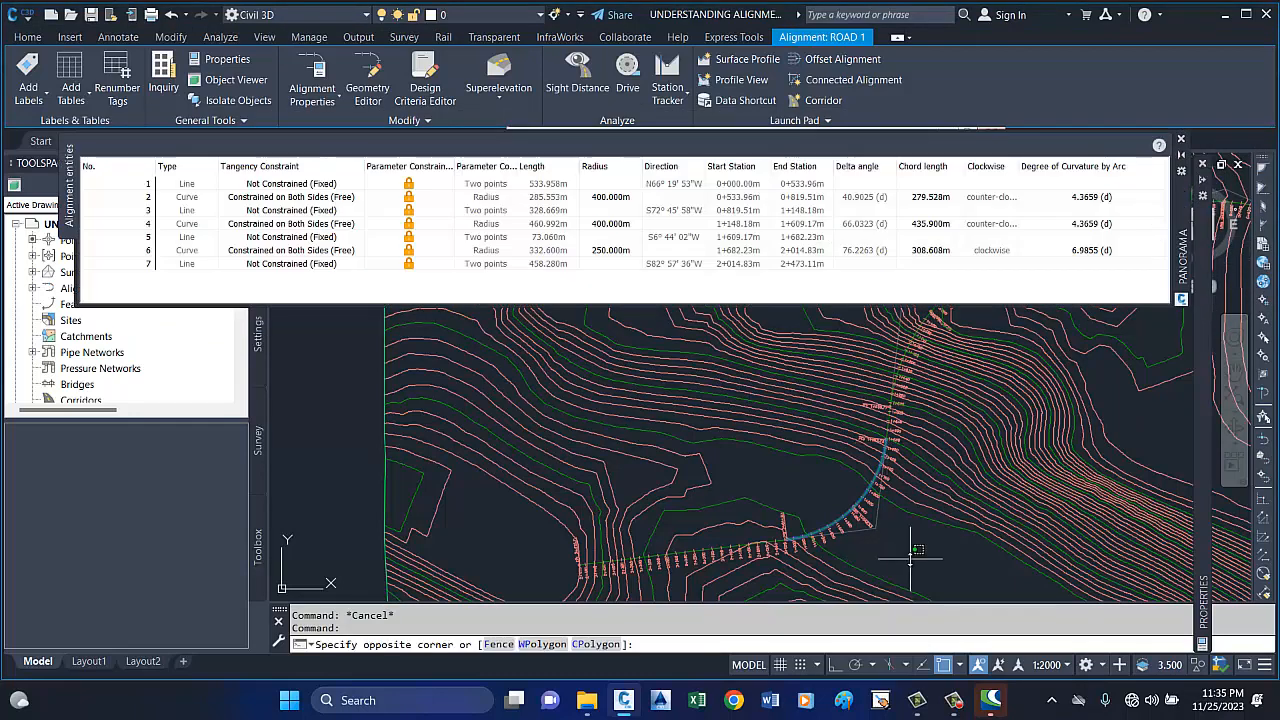
{"action": "scroll", "coordinate": [910, 558], "scroll_direction": "down", "scroll_amount": 2}
{"action": "left_click", "coordinate": [921, 546]}
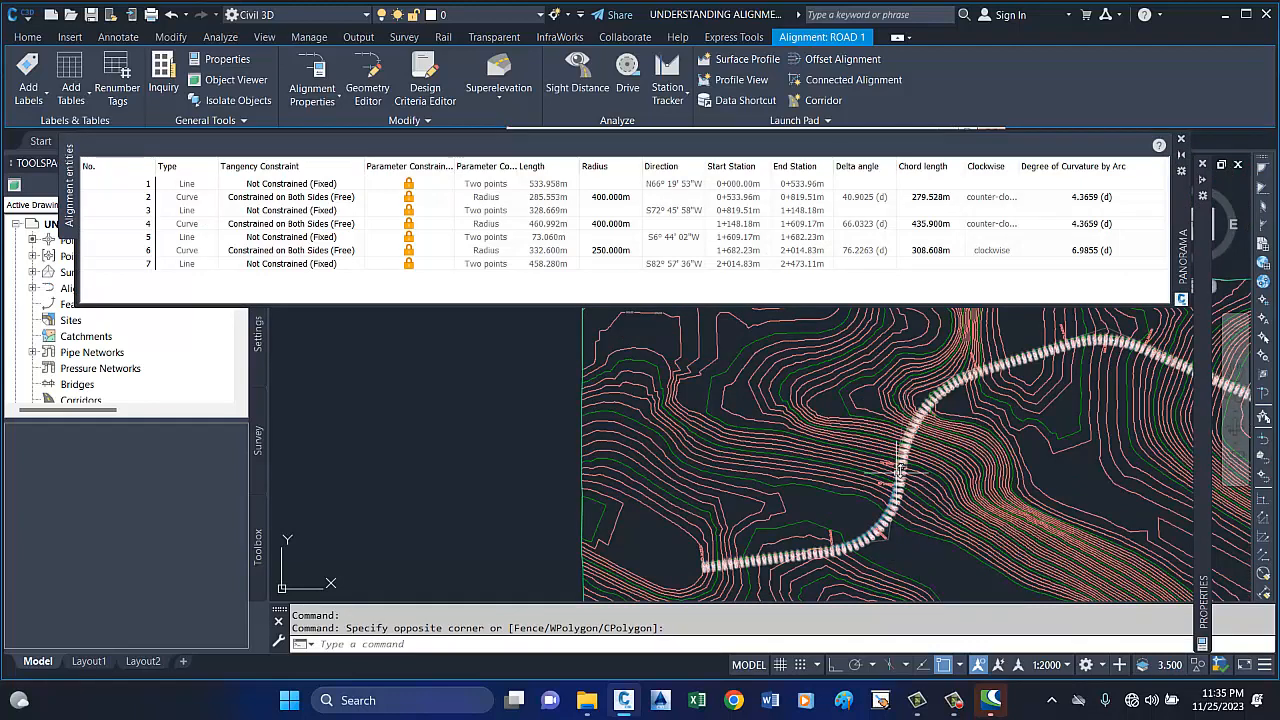
{"action": "scroll", "coordinate": [899, 470], "scroll_direction": "up", "scroll_amount": 3}
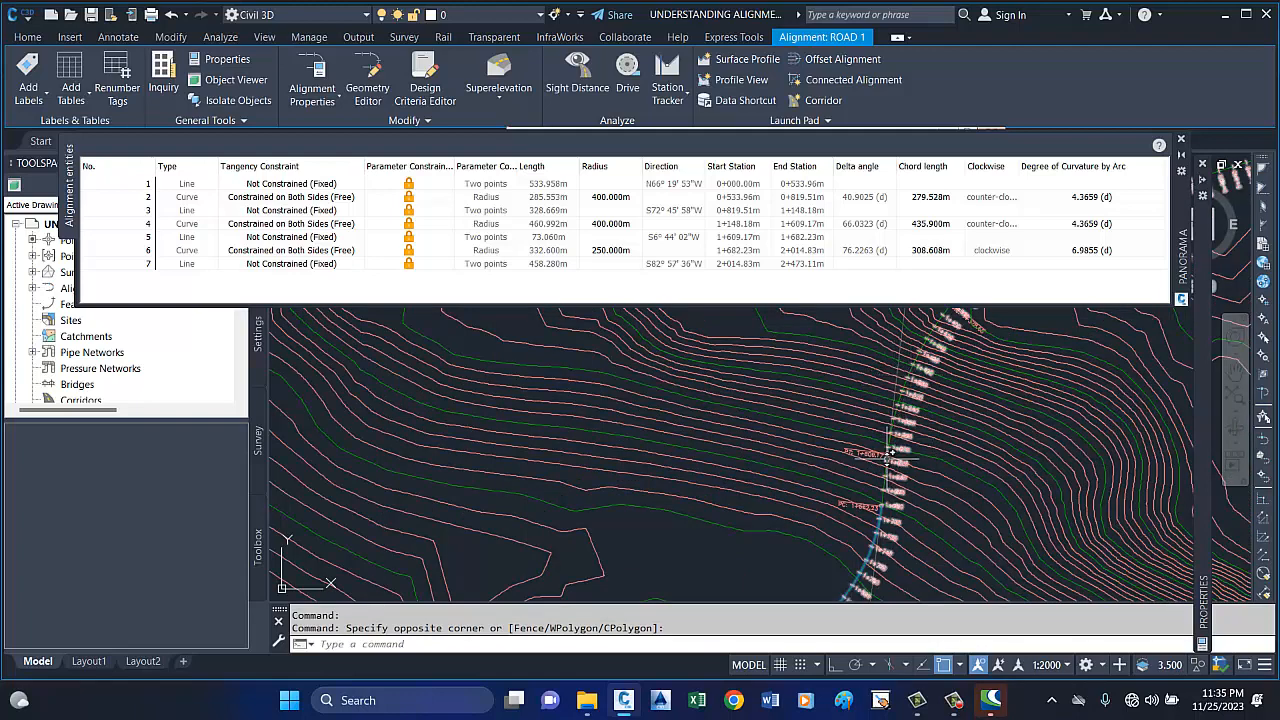
{"action": "scroll", "coordinate": [890, 433], "scroll_direction": "down", "scroll_amount": 2}
{"action": "scroll", "coordinate": [883, 478], "scroll_direction": "up", "scroll_amount": 2}
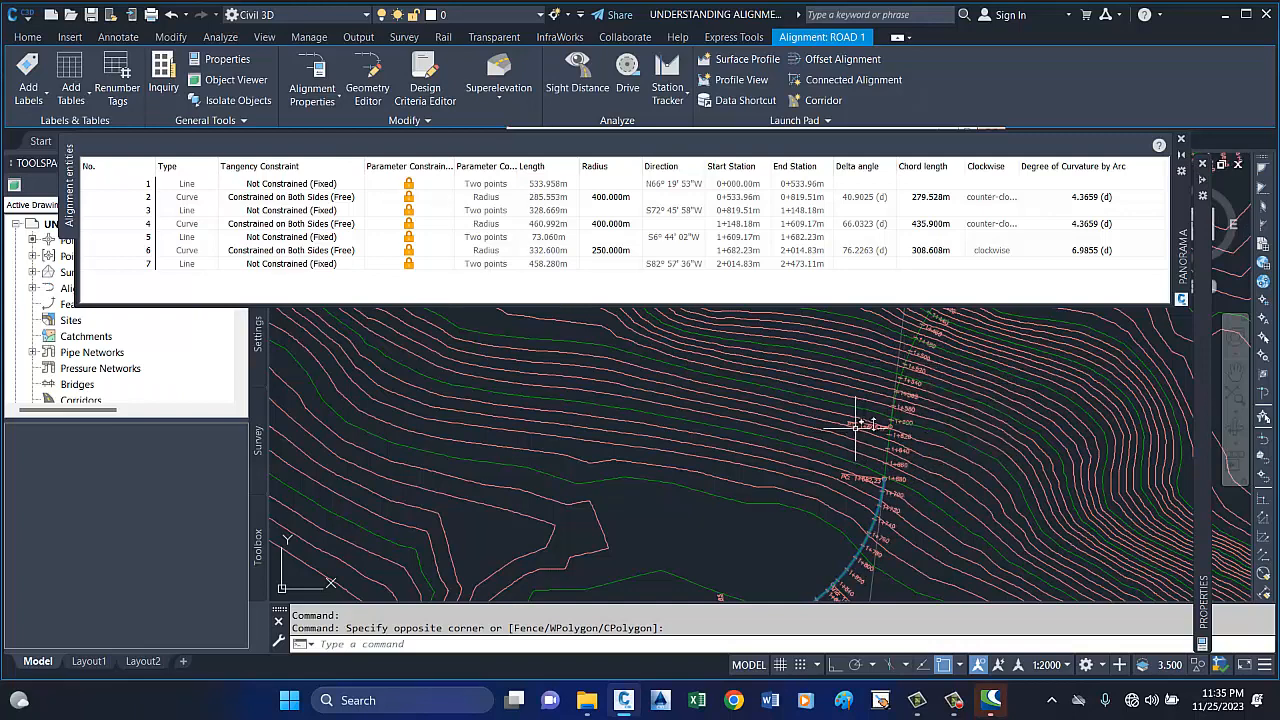
{"action": "scroll", "coordinate": [866, 436], "scroll_direction": "up", "scroll_amount": 5}
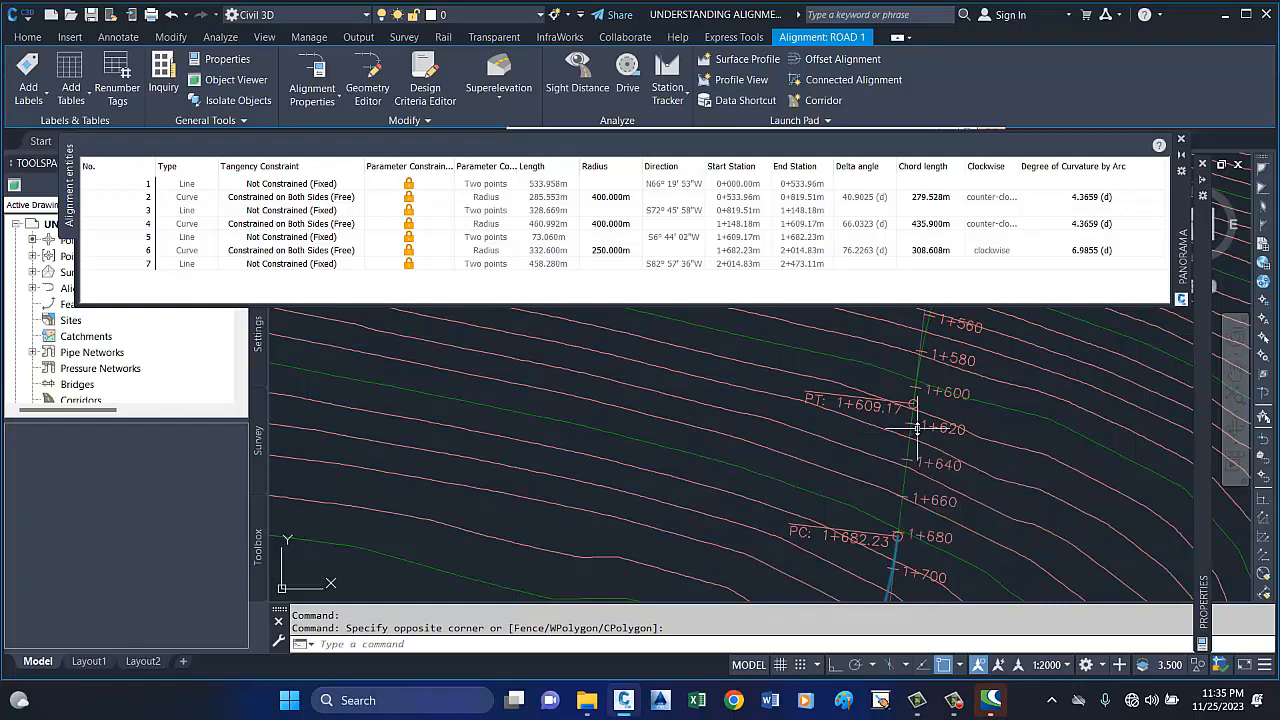
{"action": "scroll", "coordinate": [938, 400], "scroll_direction": "down", "scroll_amount": 5}
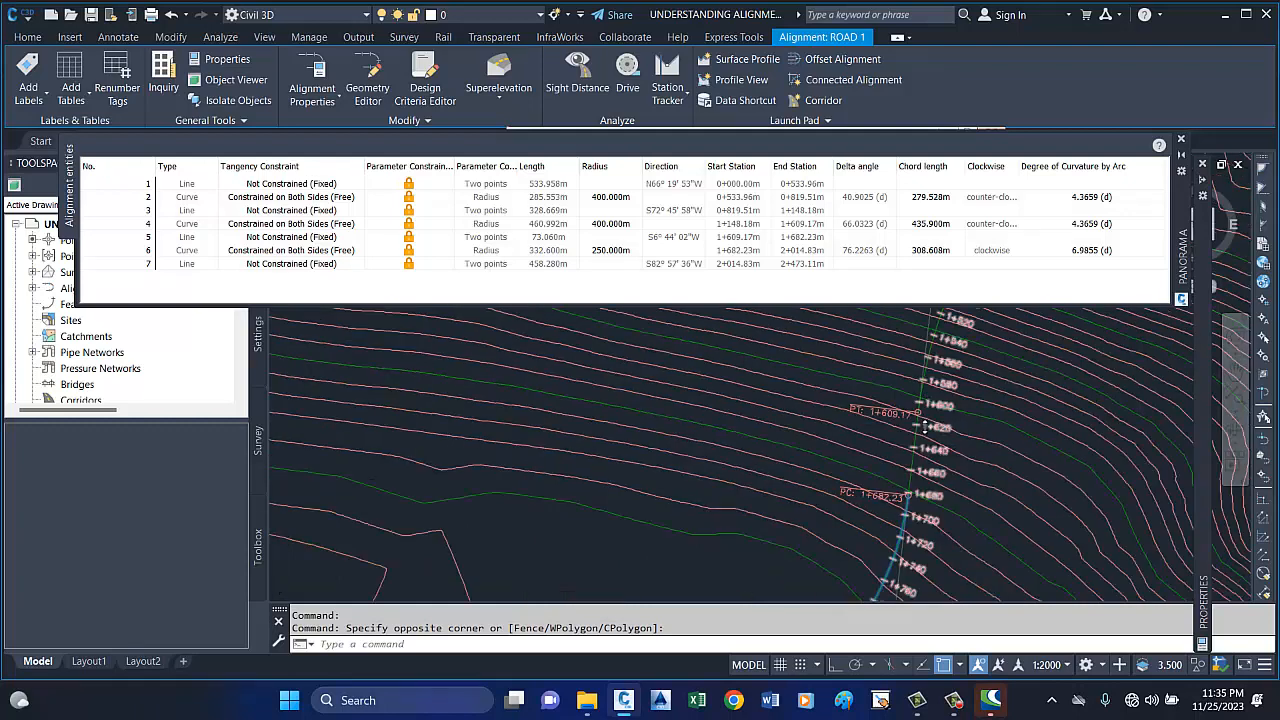
{"action": "scroll", "coordinate": [897, 478], "scroll_direction": "up", "scroll_amount": 3}
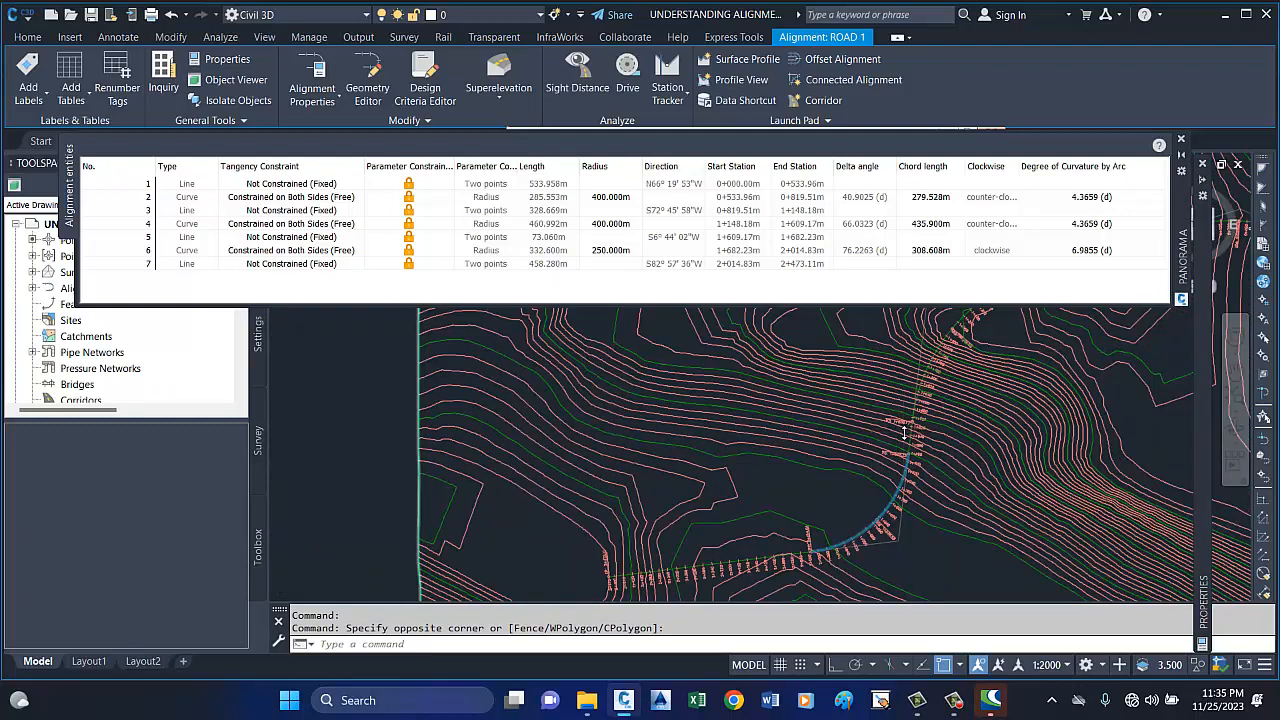
{"action": "scroll", "coordinate": [905, 440], "scroll_direction": "up", "scroll_amount": 3}
{"action": "scroll", "coordinate": [915, 410], "scroll_direction": "up", "scroll_amount": 2}
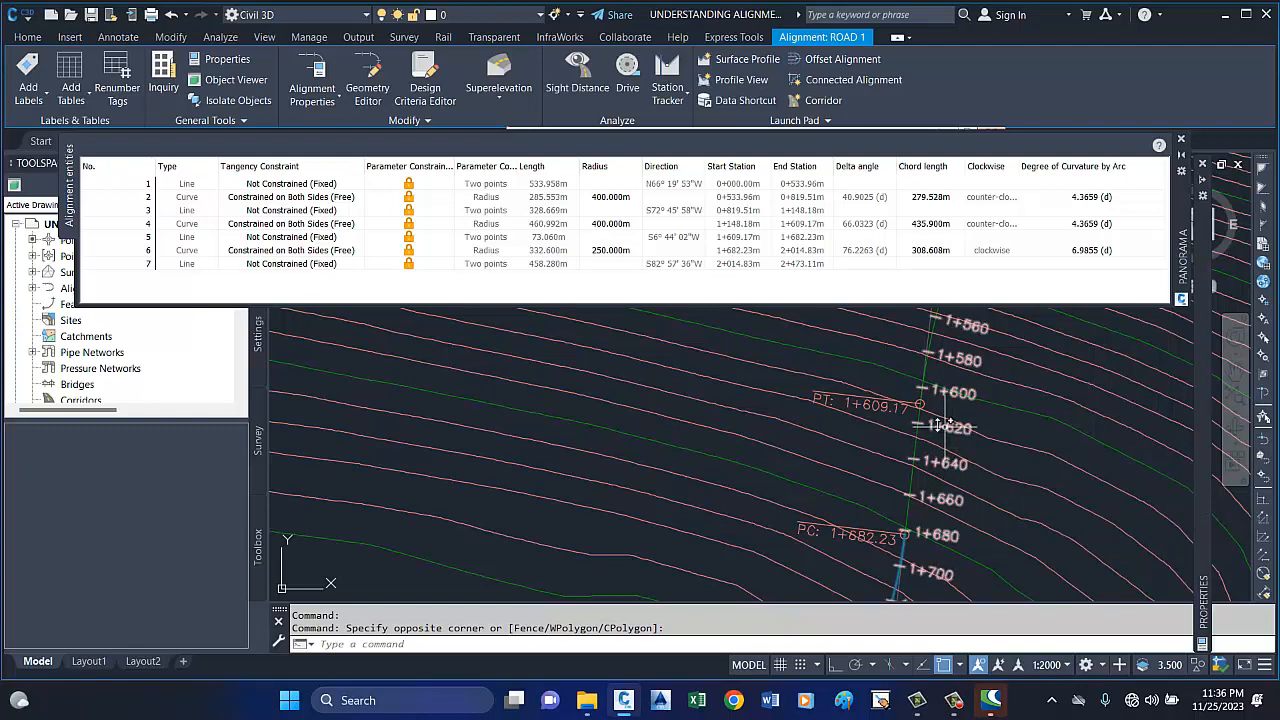
{"action": "scroll", "coordinate": [957, 320], "scroll_direction": "down", "scroll_amount": 4}
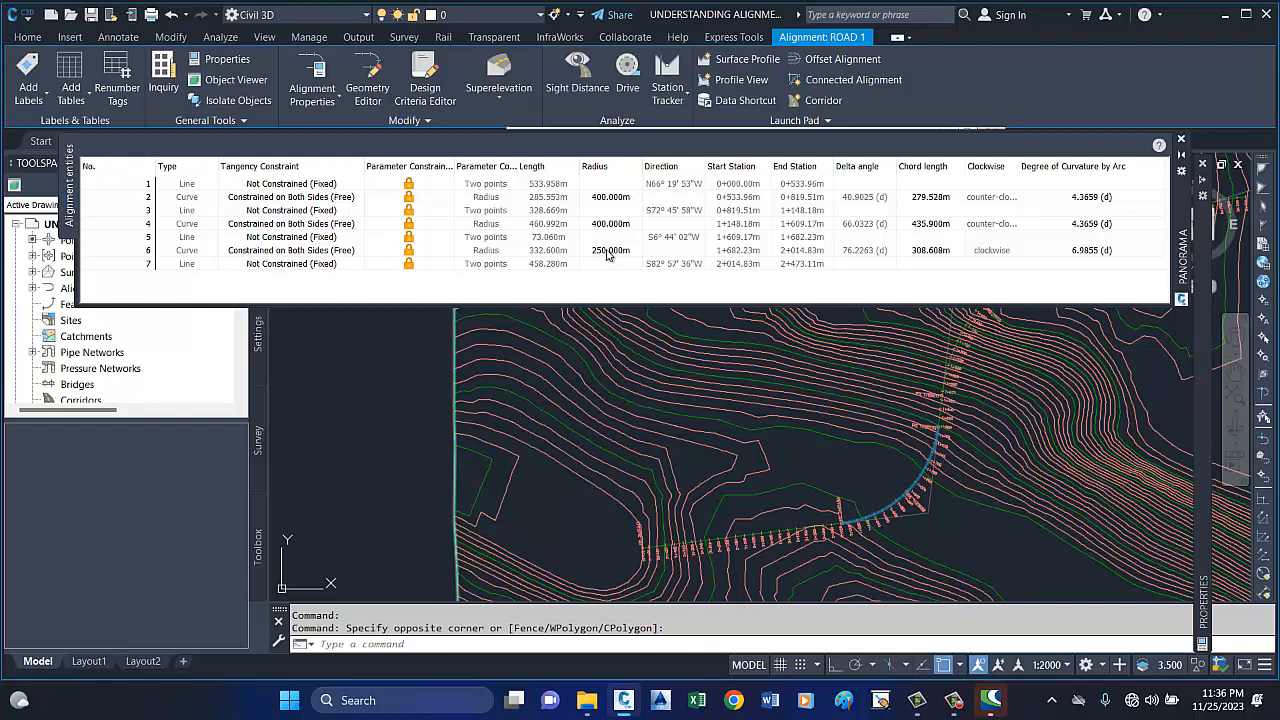
Try to enlarge the radius of the third curve (entity 6) in the alignment entities table.
{"action": "double_click", "coordinate": [601, 252]}
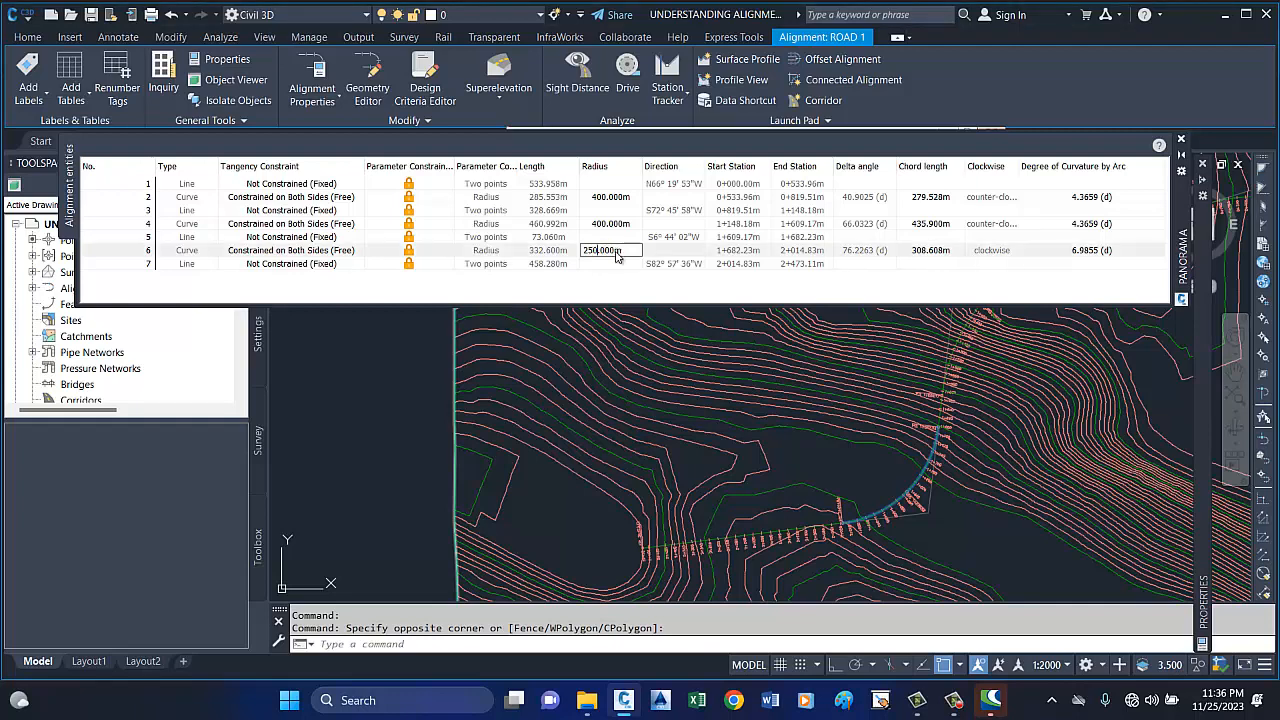
{"action": "left_click_drag", "start_coordinate": [586, 256], "coordinate": [569, 260]}
{"action": "type", "text": "390m"}
{"action": "key", "text": "Return"}
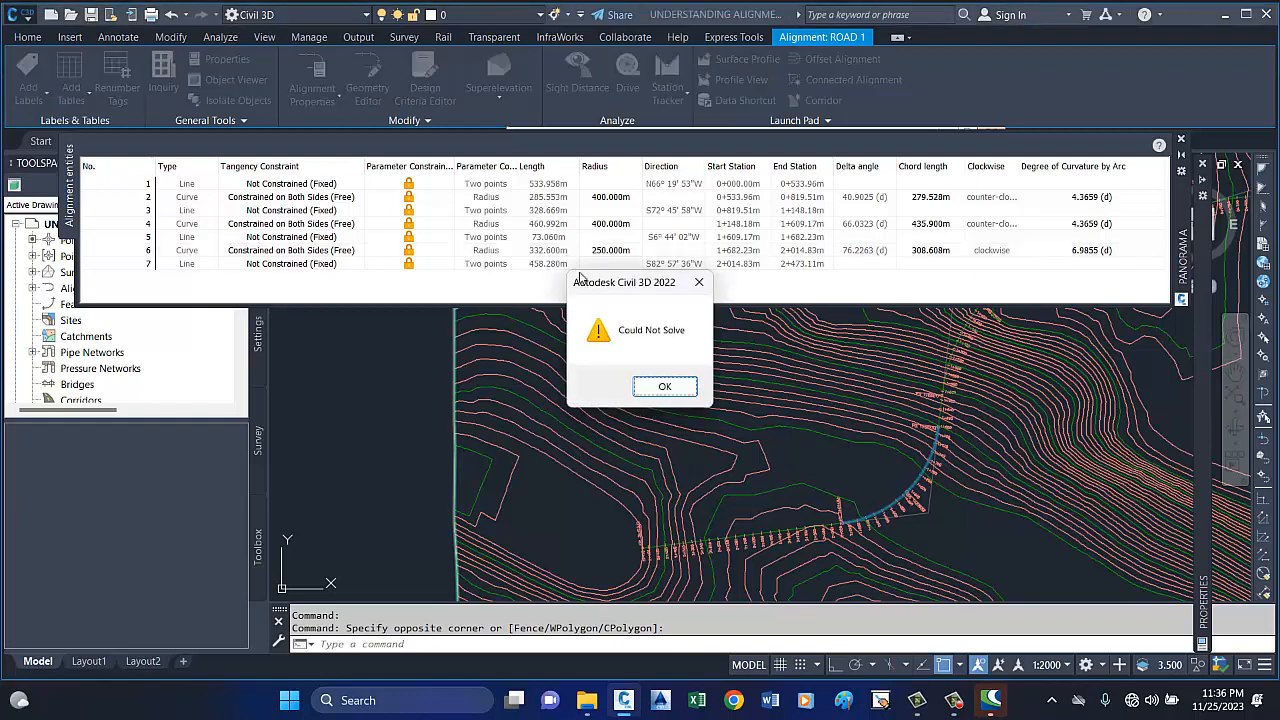
{"action": "left_click", "coordinate": [674, 388]}
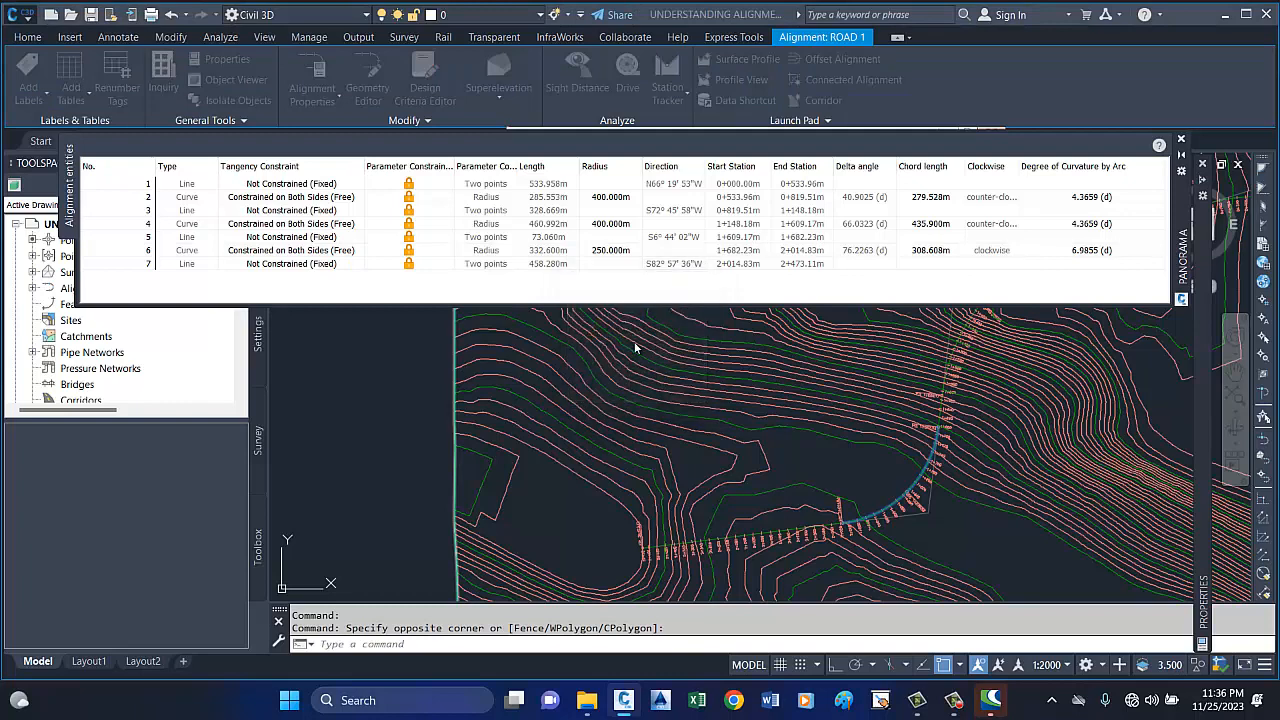
Try to set the third curve's (entity 6) radius to 380 m.
{"action": "left_click", "coordinate": [608, 251]}
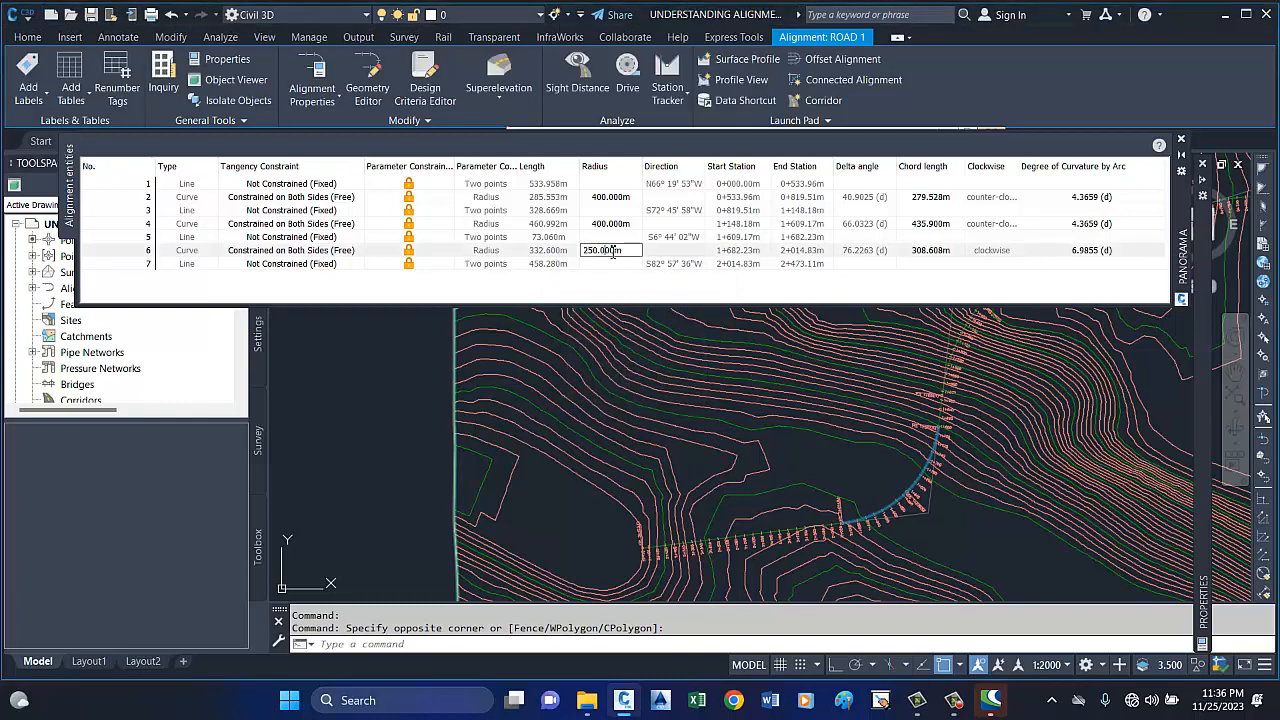
{"action": "left_click_drag", "start_coordinate": [633, 251], "coordinate": [572, 254]}
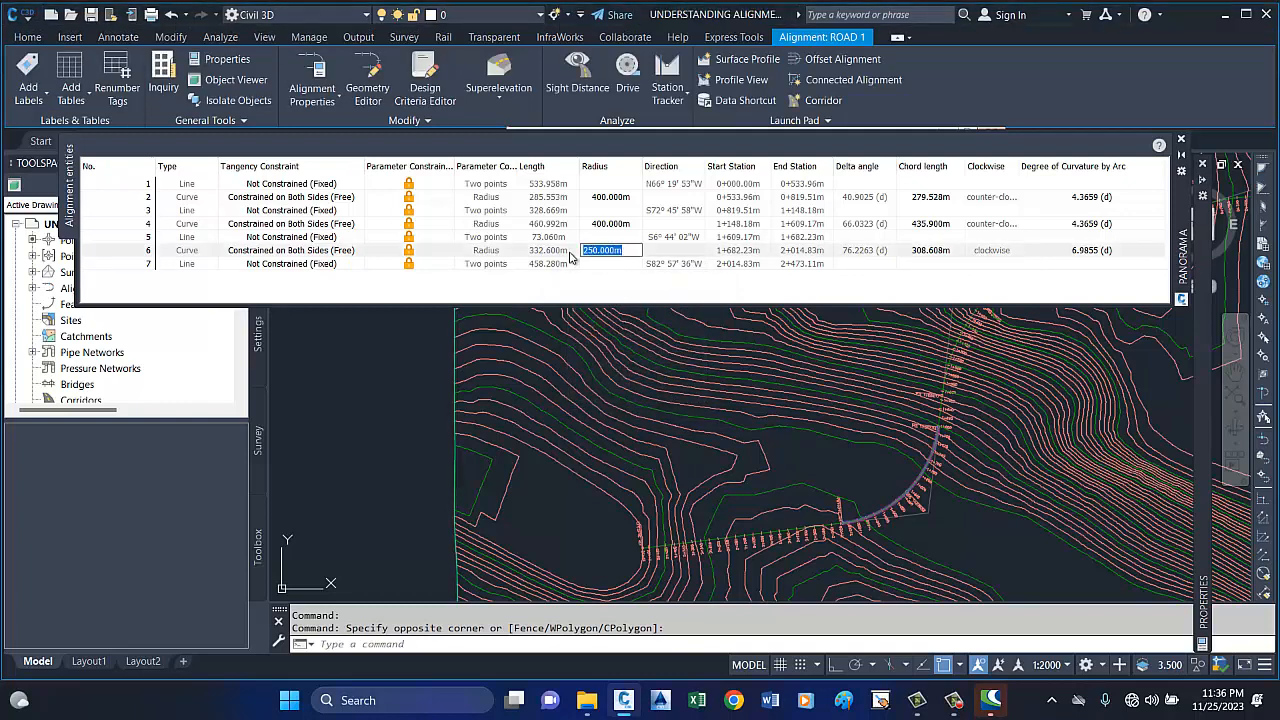
{"action": "type", "text": "380"}
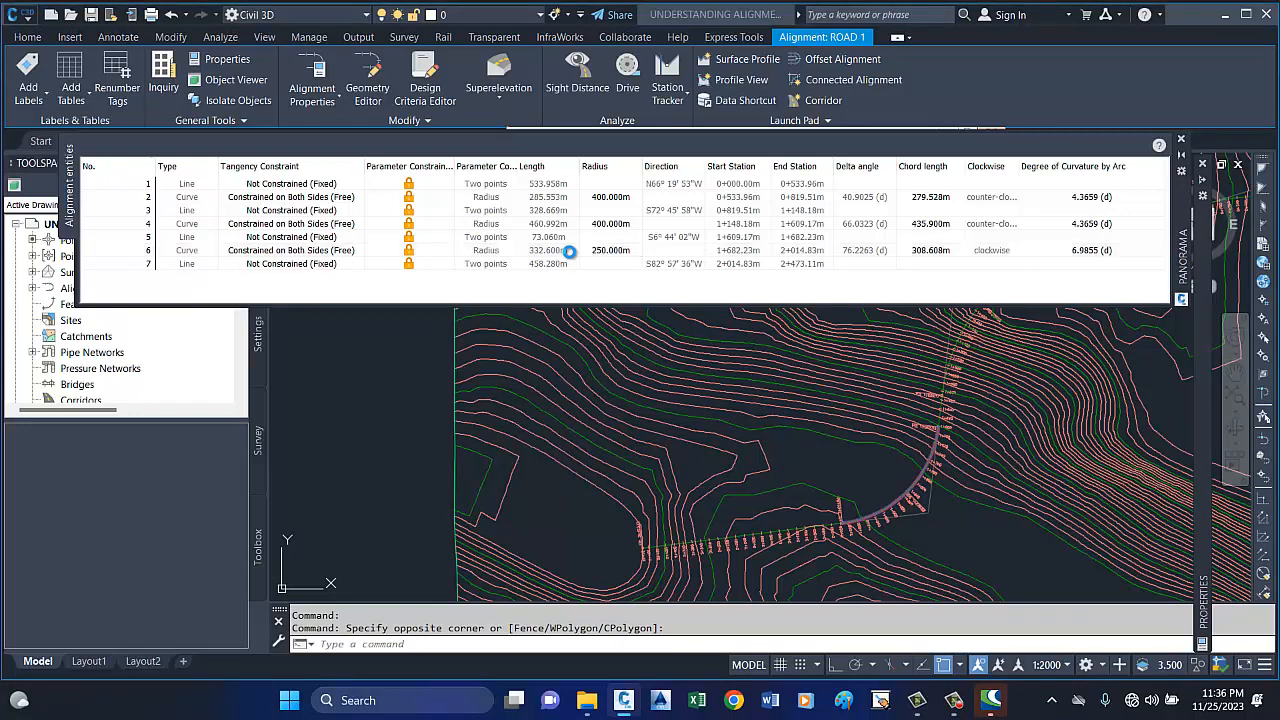
{"action": "left_click", "coordinate": [664, 387]}
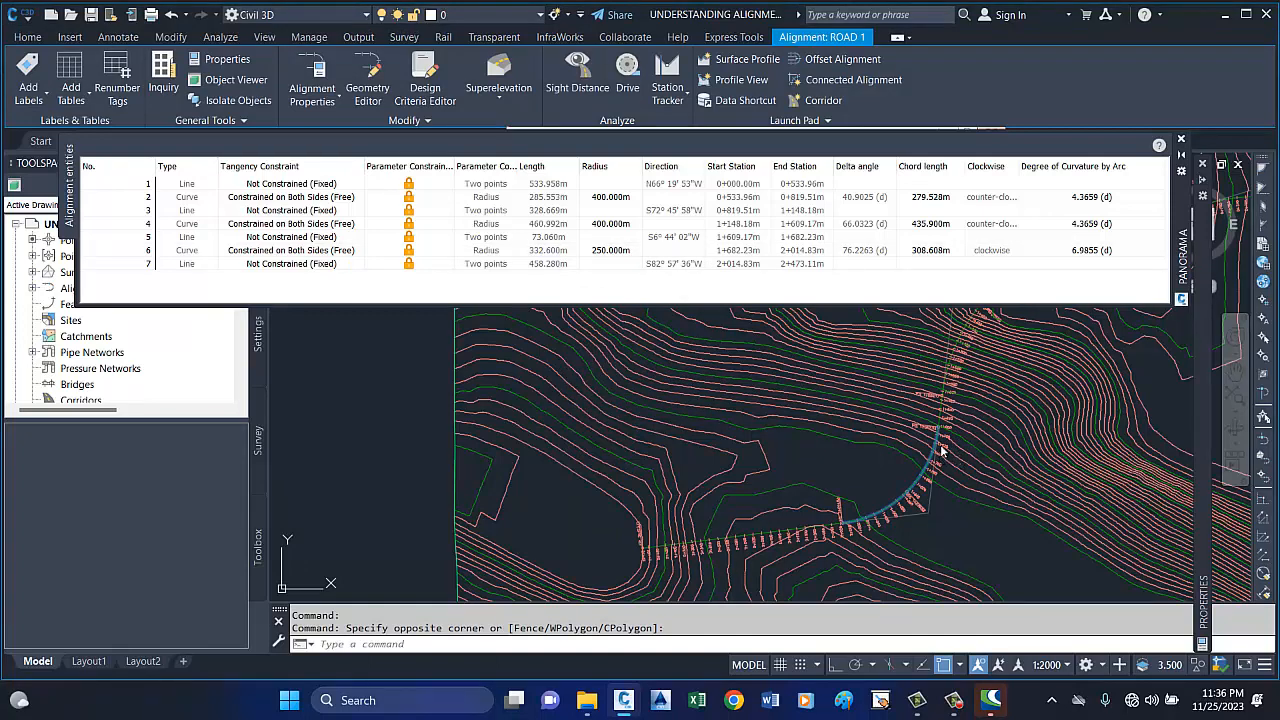
Set the radius of the third curve (entity 6) to 270 m.
{"action": "double_click", "coordinate": [610, 250]}
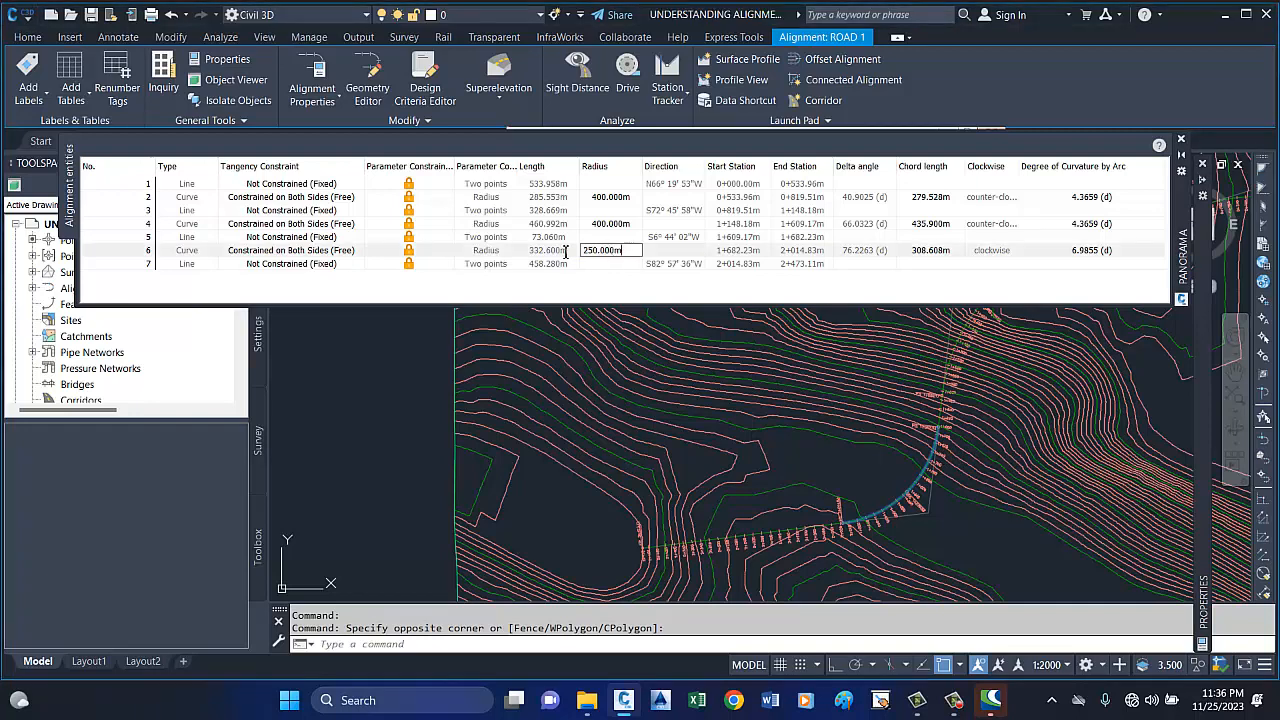
{"action": "left_click_drag", "start_coordinate": [566, 252], "coordinate": [561, 257]}
{"action": "type", "text": "270"}
{"action": "key", "text": "Return"}
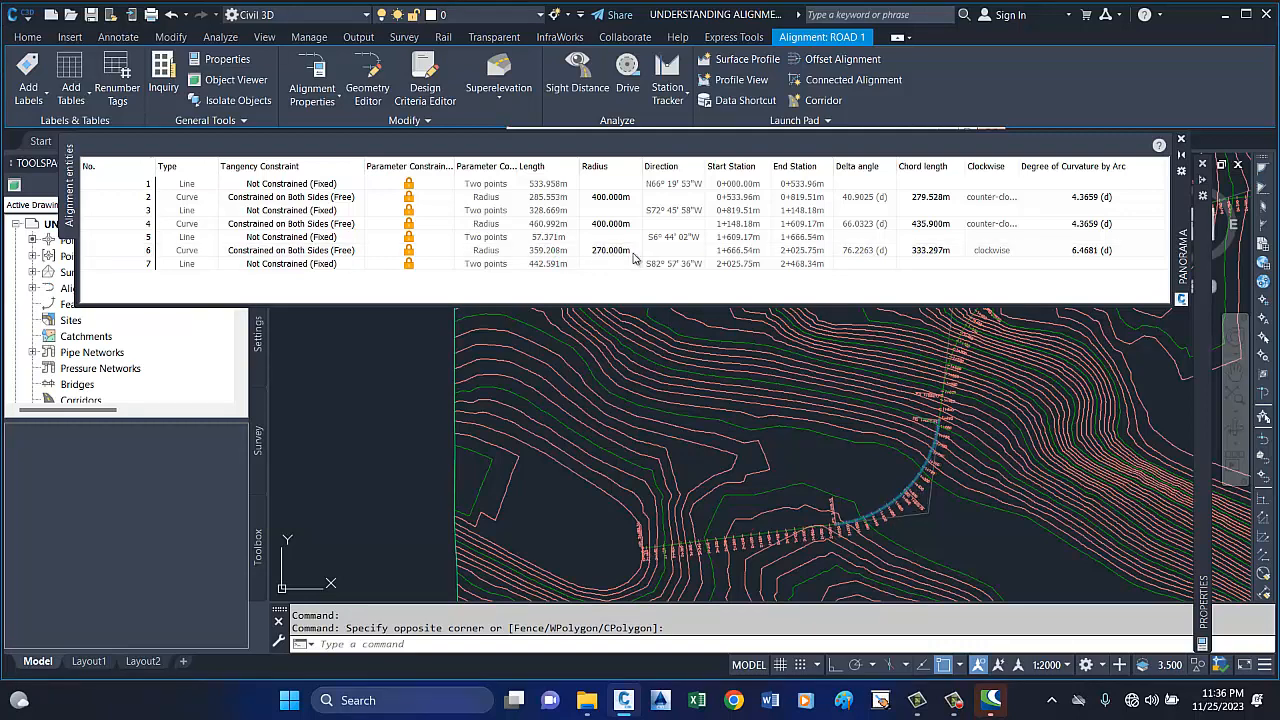
Set the radius of the third curve (entity 6) to 275 m in the alignment entities table.
{"action": "scroll", "coordinate": [945, 410], "scroll_direction": "up", "scroll_amount": 5}
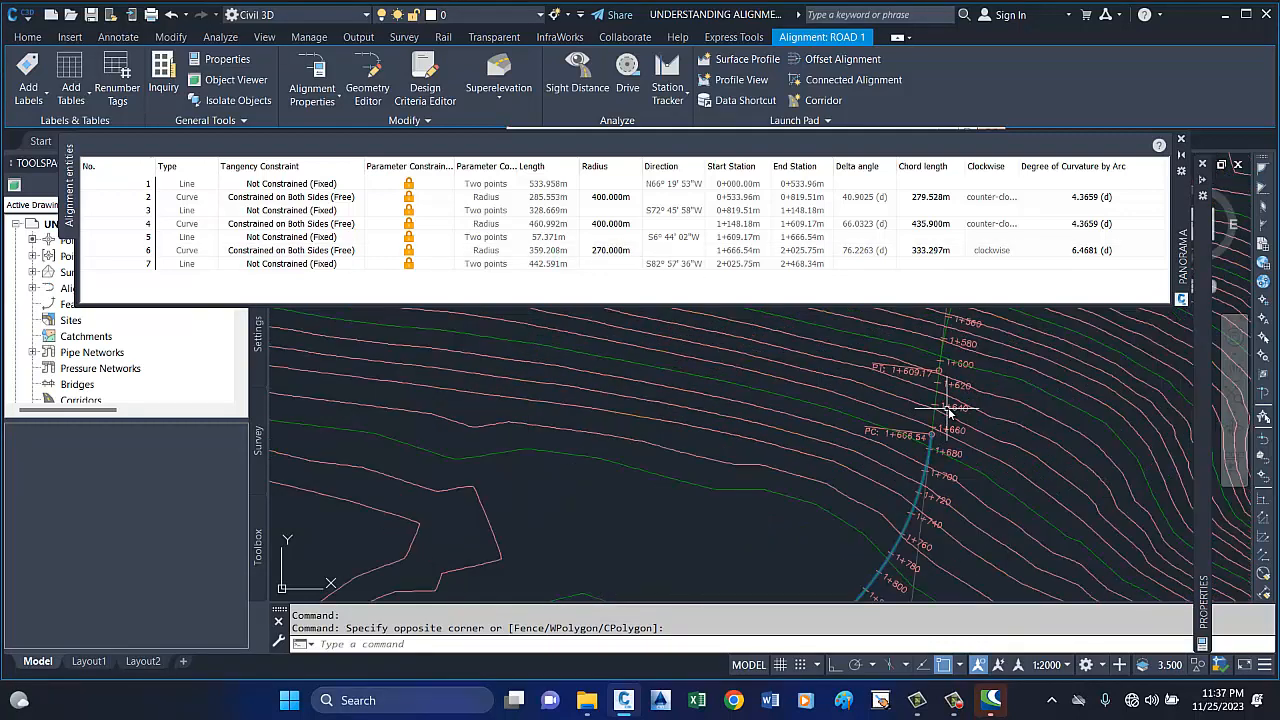
{"action": "left_click", "coordinate": [608, 251]}
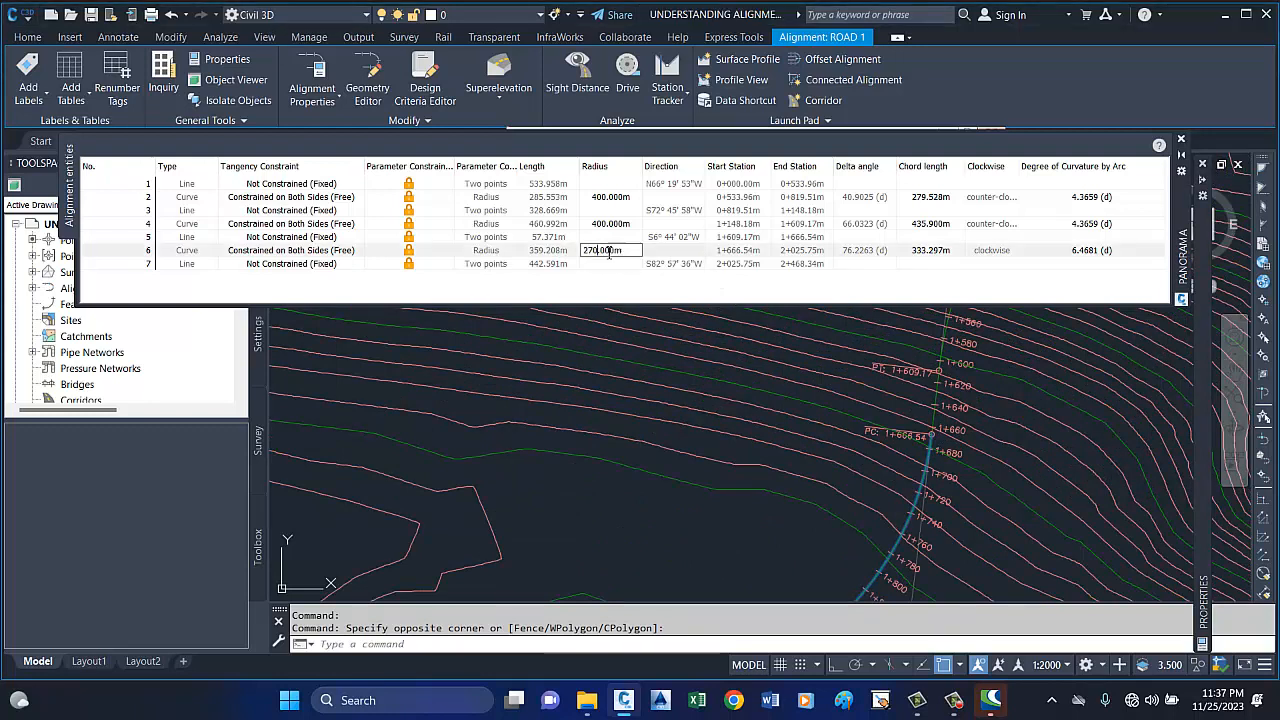
{"action": "double_click", "coordinate": [622, 256]}
{"action": "type", "text": "275"}
{"action": "key", "text": "Return"}
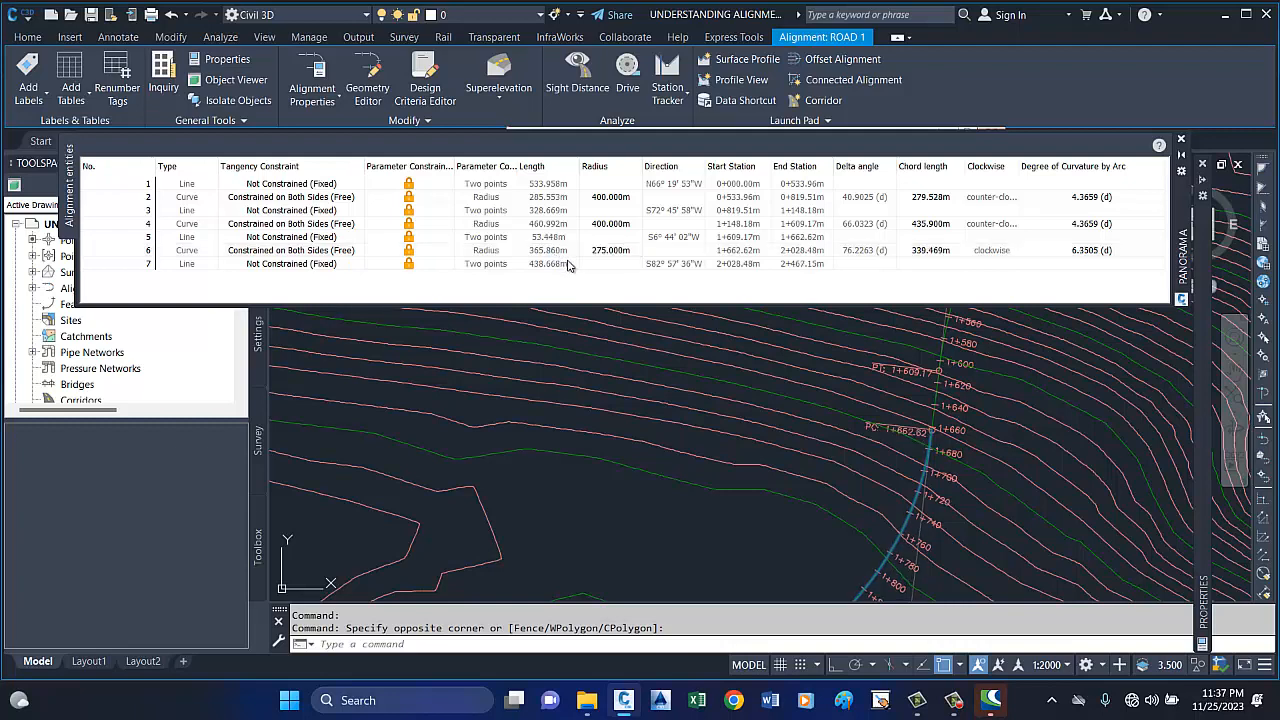
Stretch the third curve's start point (PC) on the ROAD 1 alignment back along the short tangent to about station 1+620.
{"action": "scroll", "coordinate": [890, 385], "scroll_direction": "down", "scroll_amount": 3}
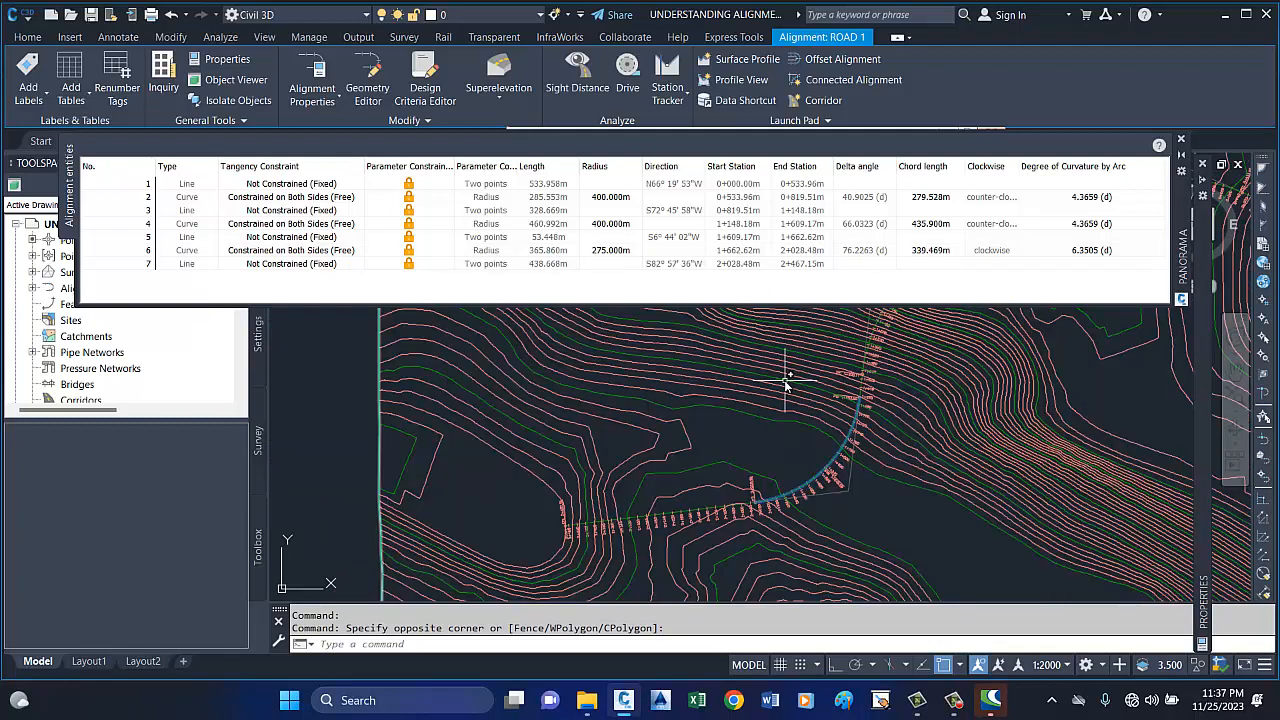
{"action": "key", "text": "Escape"}
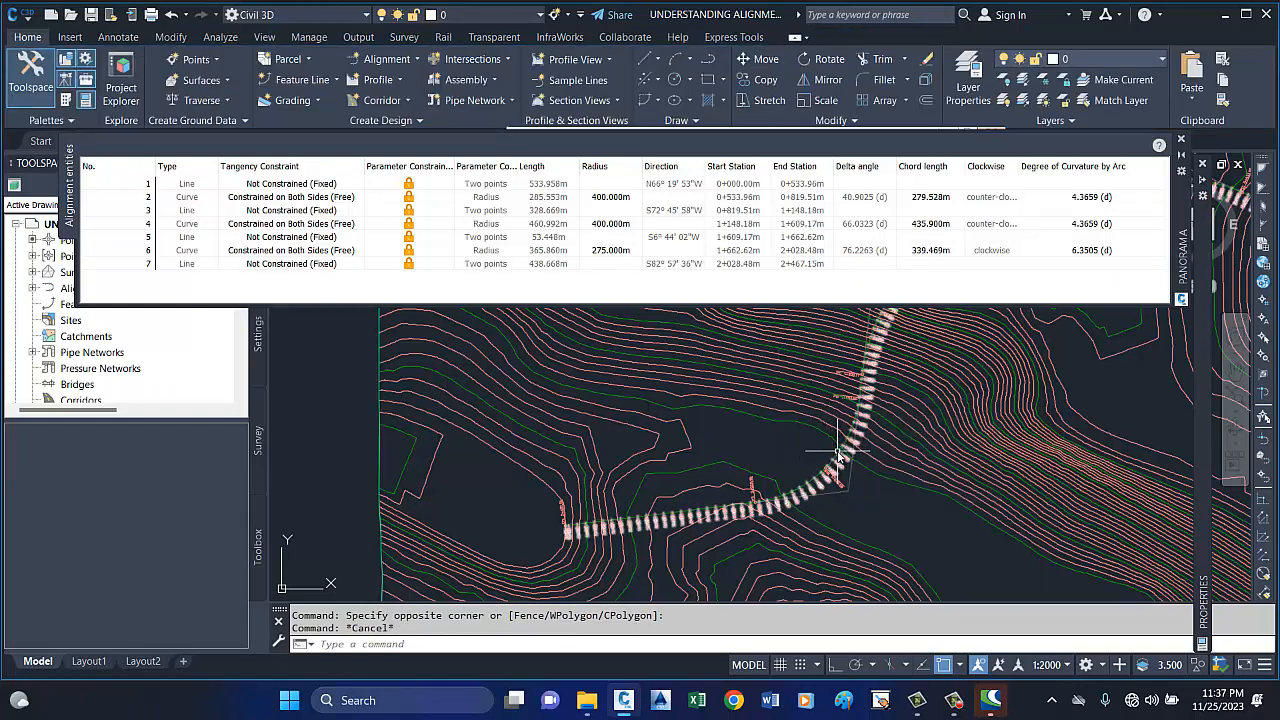
{"action": "scroll", "coordinate": [838, 455], "scroll_direction": "up", "scroll_amount": 2}
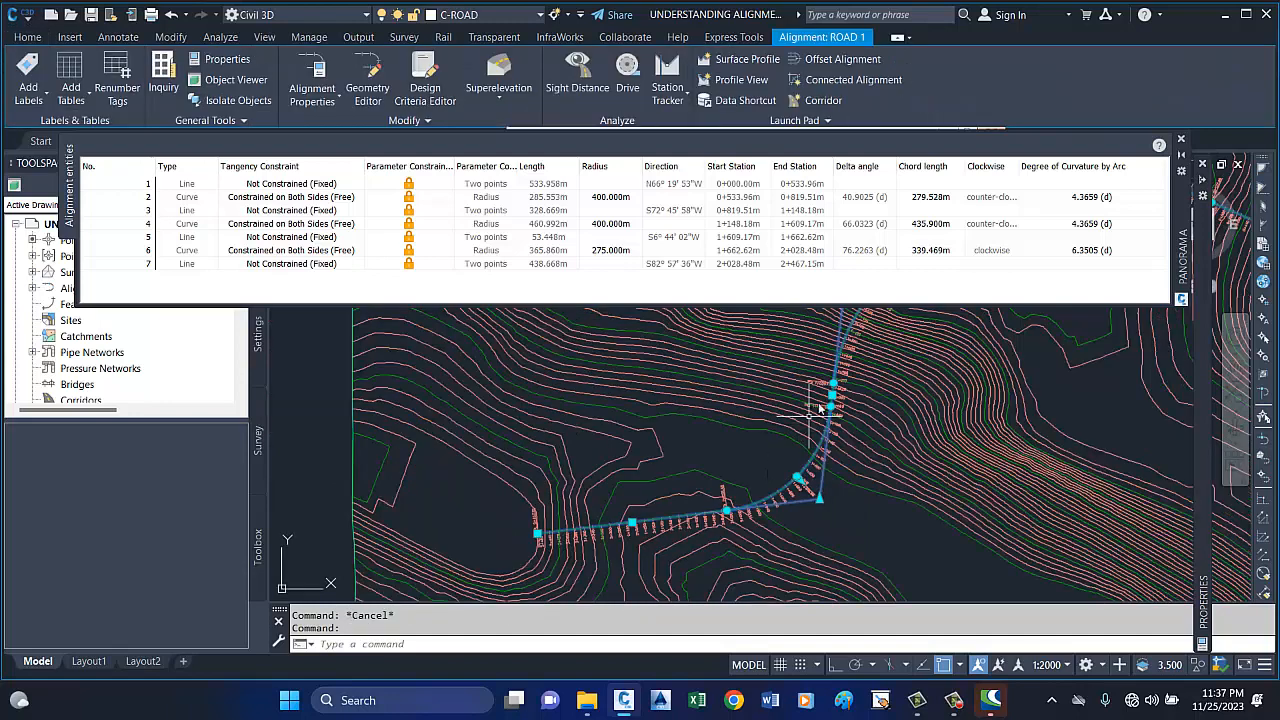
{"action": "scroll", "coordinate": [838, 430], "scroll_direction": "up", "scroll_amount": 4}
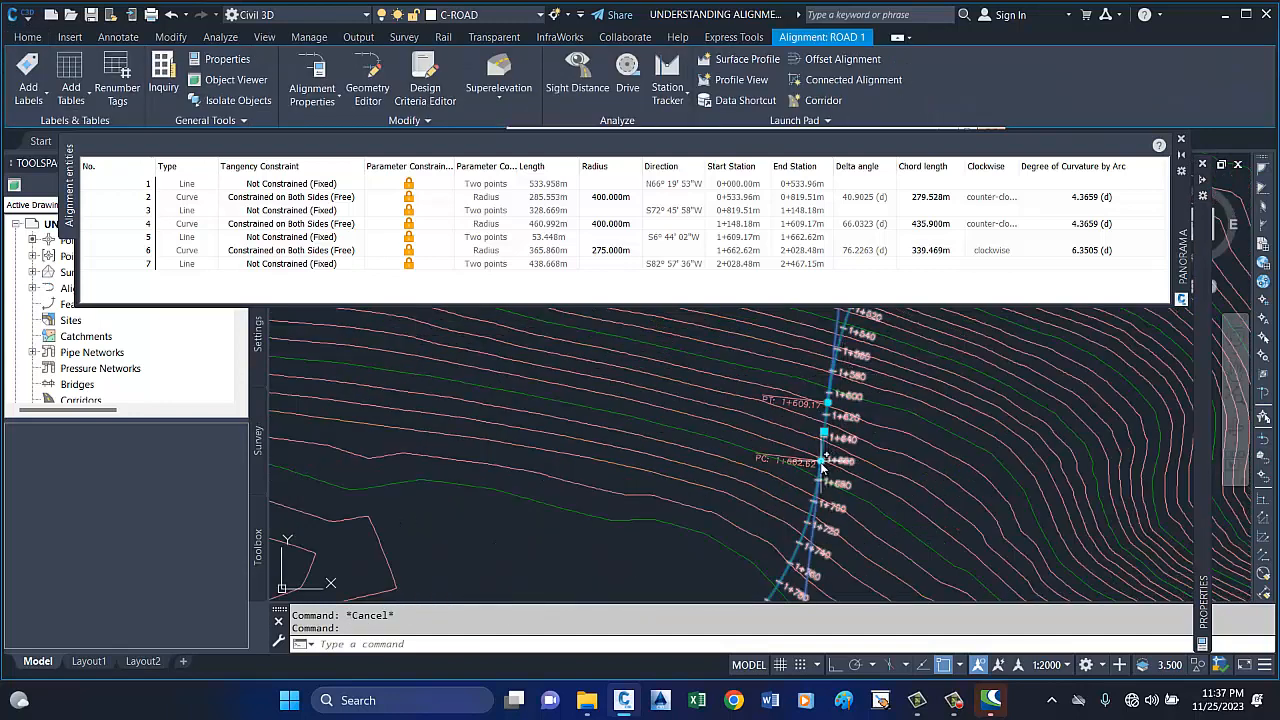
{"action": "left_click", "coordinate": [828, 402]}
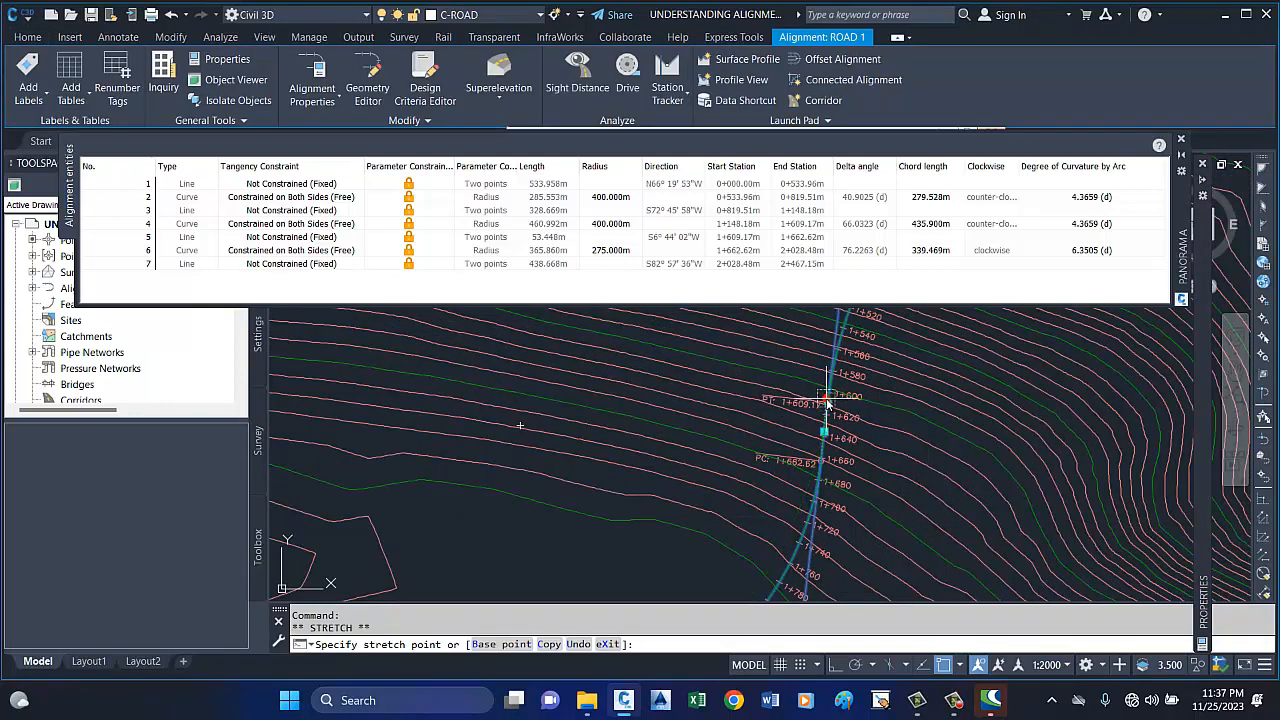
{"action": "left_click", "coordinate": [822, 461]}
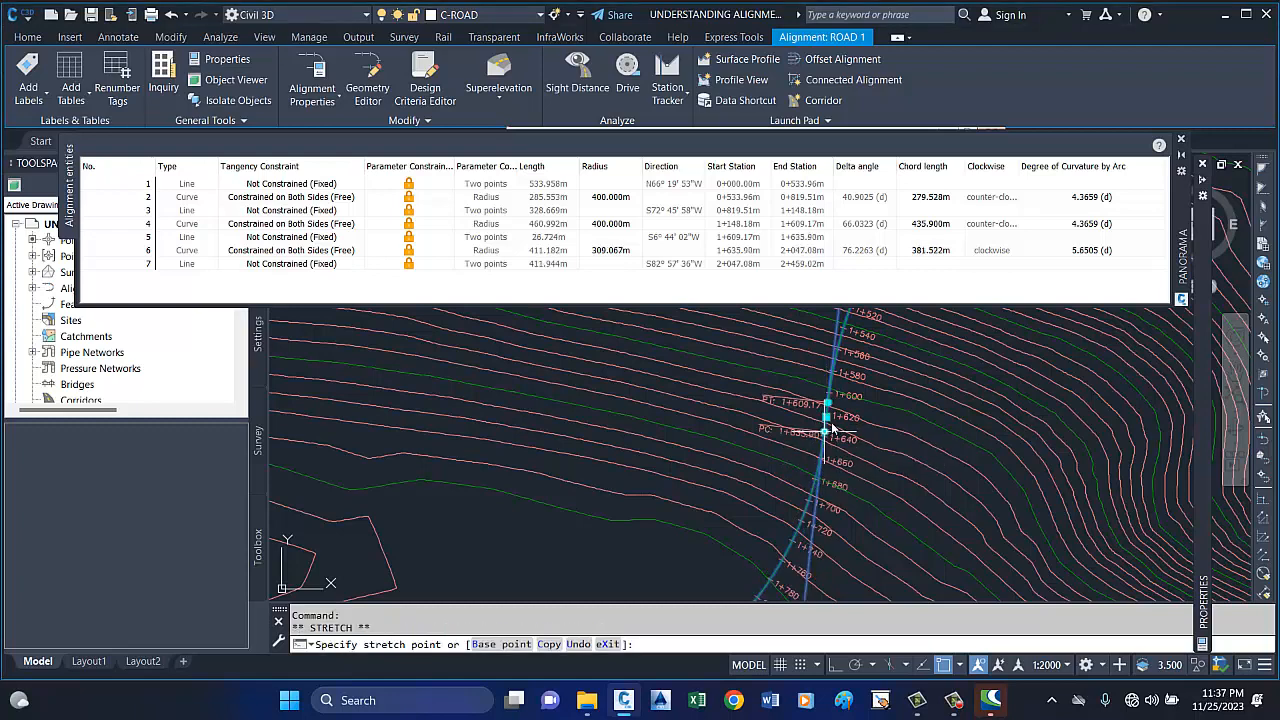
{"action": "left_click", "coordinate": [826, 432]}
{"action": "left_click", "coordinate": [822, 434]}
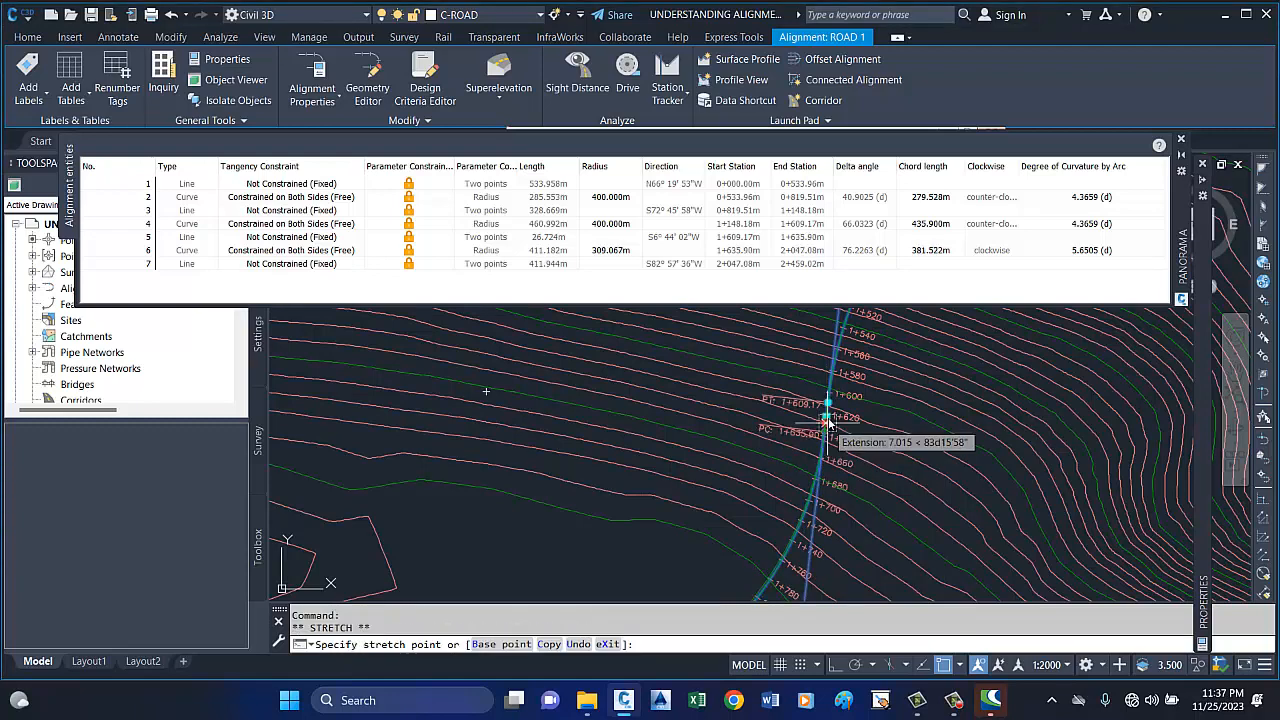
{"action": "left_click", "coordinate": [826, 418]}
{"action": "scroll", "coordinate": [828, 420], "scroll_direction": "up", "scroll_amount": 5}
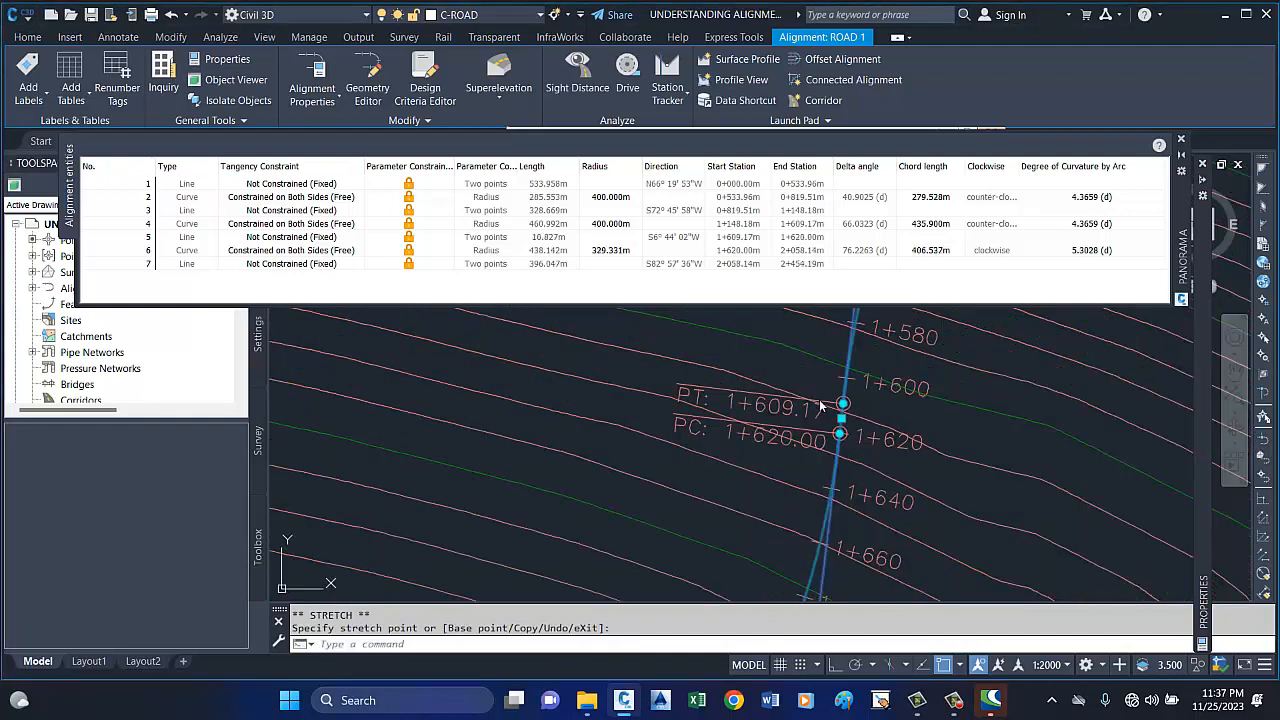
Stretch the third curve's start point closer to the second curve's end point, to about station 1+609.80.
{"action": "left_click", "coordinate": [851, 456]}
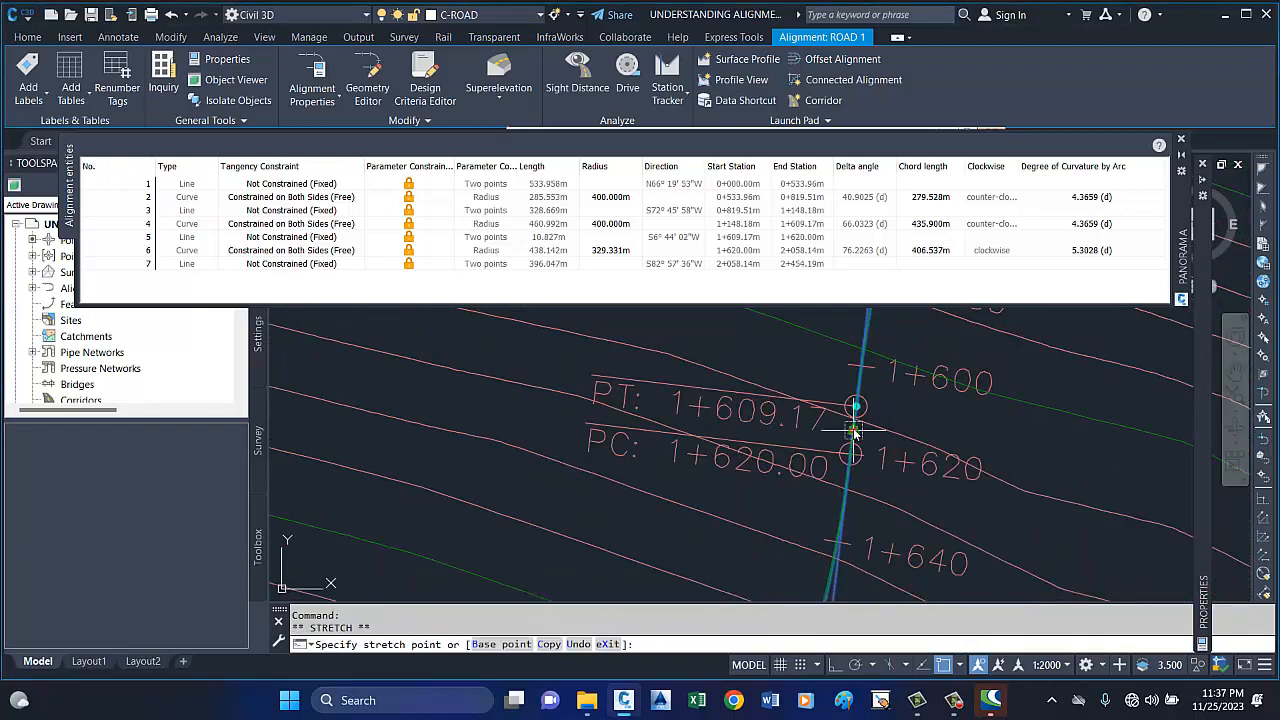
{"action": "scroll", "coordinate": [853, 430], "scroll_direction": "up", "scroll_amount": 5}
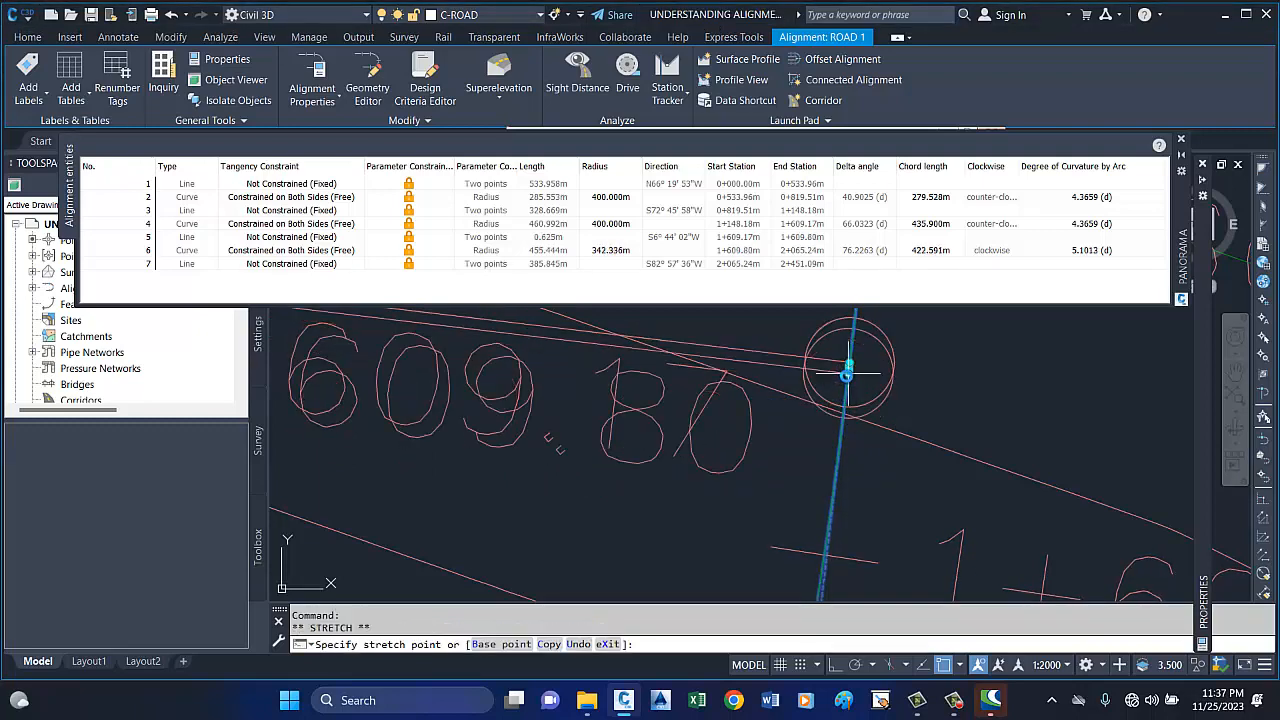
{"action": "scroll", "coordinate": [848, 378], "scroll_direction": "up", "scroll_amount": 3}
{"action": "scroll", "coordinate": [845, 420], "scroll_direction": "down", "scroll_amount": 3}
{"action": "scroll", "coordinate": [838, 423], "scroll_direction": "up", "scroll_amount": 4}
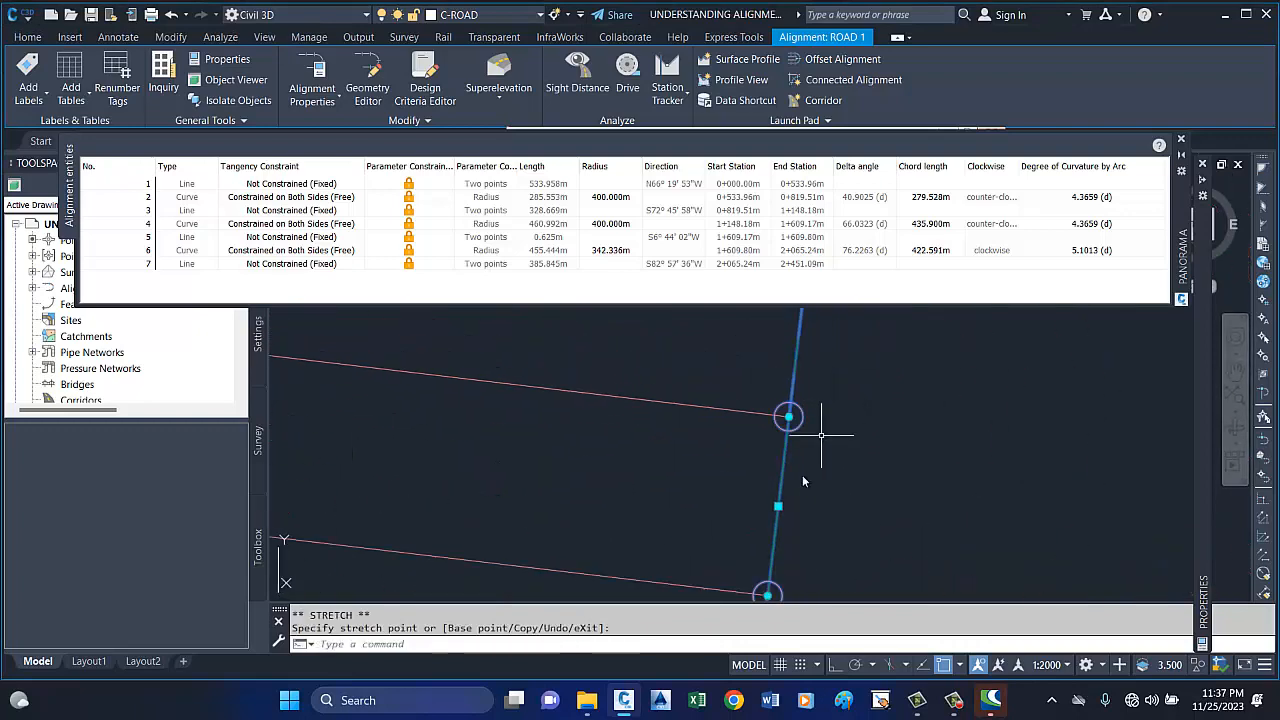
{"action": "scroll", "coordinate": [789, 498], "scroll_direction": "down", "scroll_amount": 2}
Shorten the tangent between the second and third curves to about 0.08 m by stretching the third curve's start point.
{"action": "left_click", "coordinate": [789, 545]}
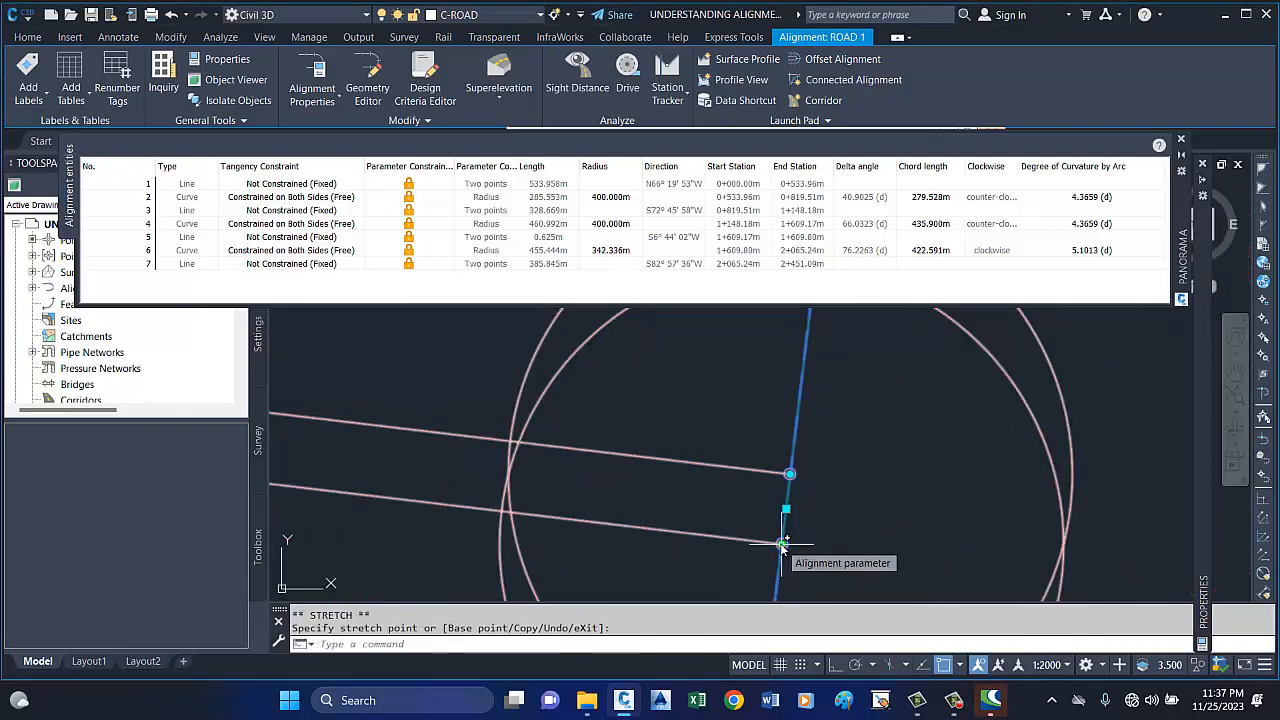
{"action": "left_click", "coordinate": [786, 510]}
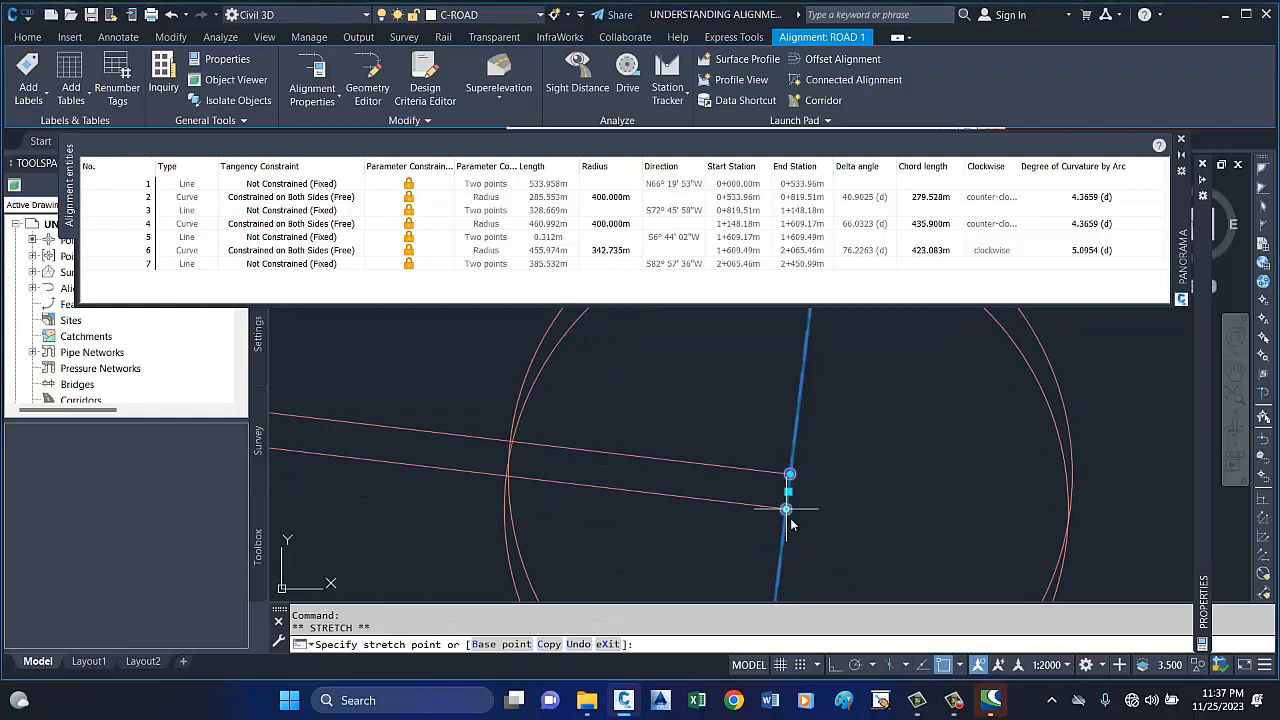
{"action": "scroll", "coordinate": [789, 518], "scroll_direction": "up", "scroll_amount": 3}
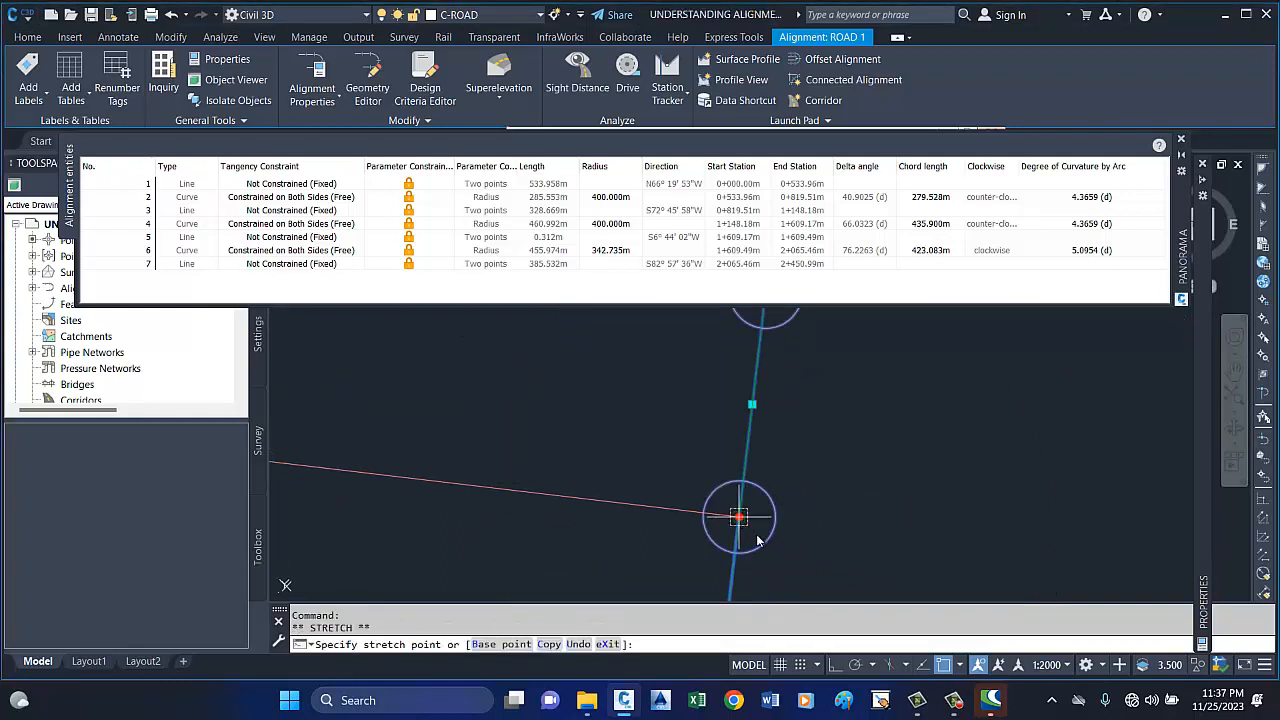
{"action": "scroll", "coordinate": [757, 541], "scroll_direction": "down", "scroll_amount": 3}
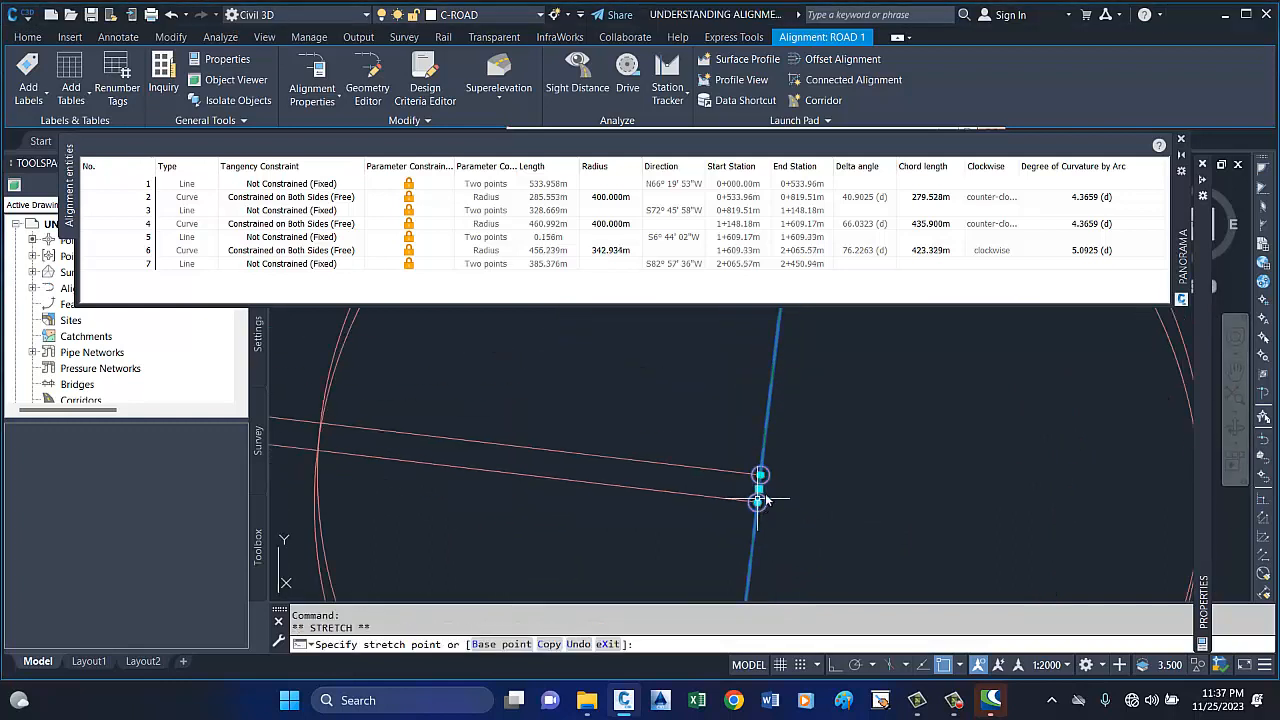
{"action": "scroll", "coordinate": [760, 508], "scroll_direction": "up", "scroll_amount": 2}
{"action": "left_click", "coordinate": [751, 505]}
{"action": "left_click", "coordinate": [742, 517]}
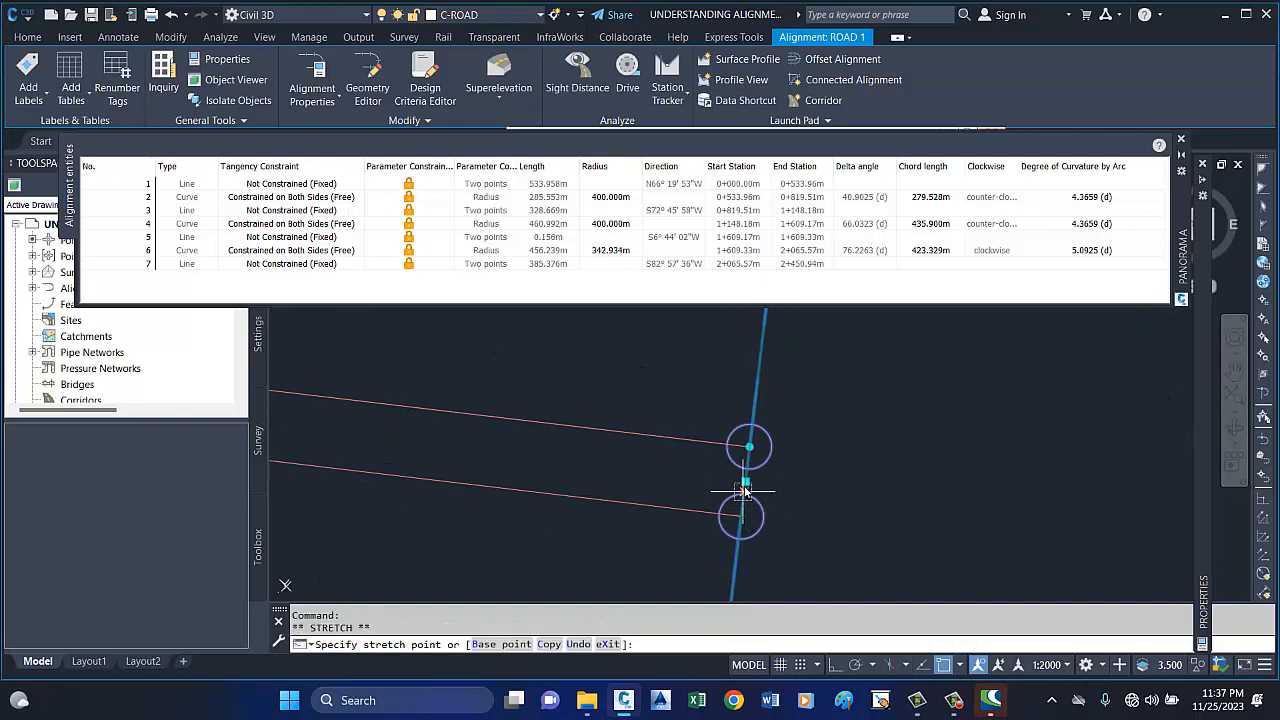
{"action": "left_click", "coordinate": [745, 480]}
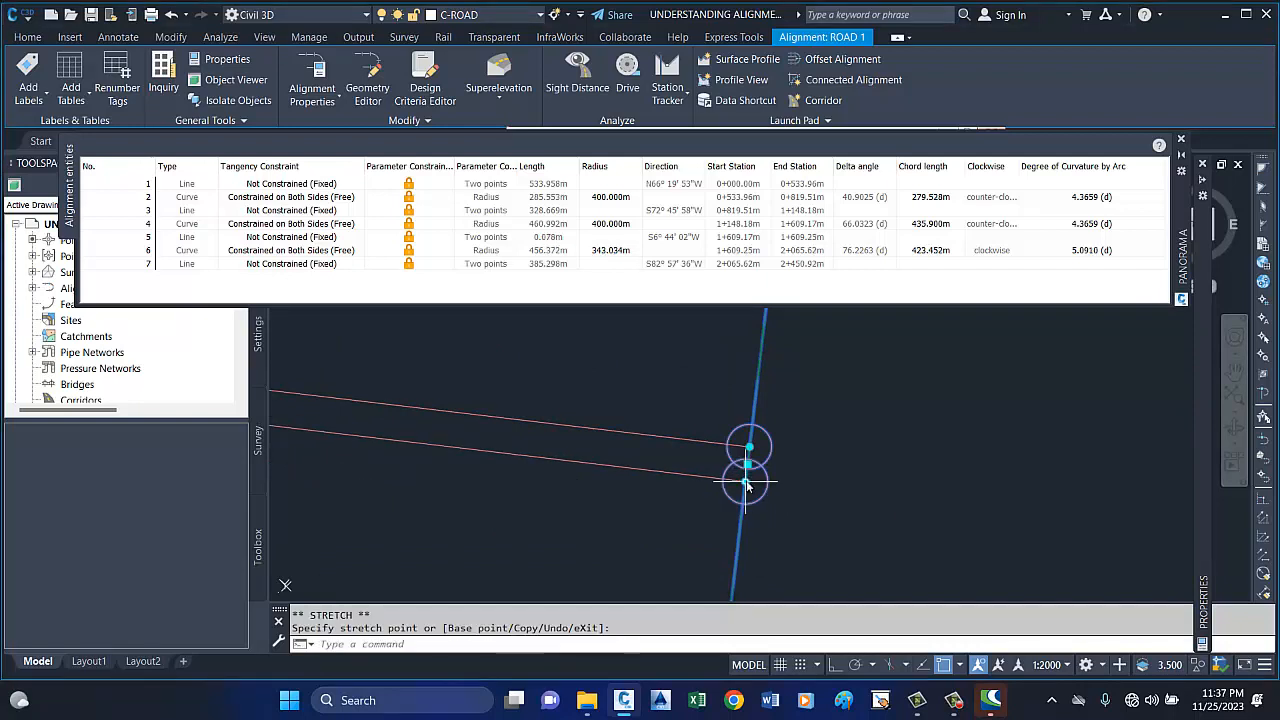
Stretch the third curve's start point further towards the second curve's end, leaving a tangent of about 0.005 m.
{"action": "left_click", "coordinate": [749, 451]}
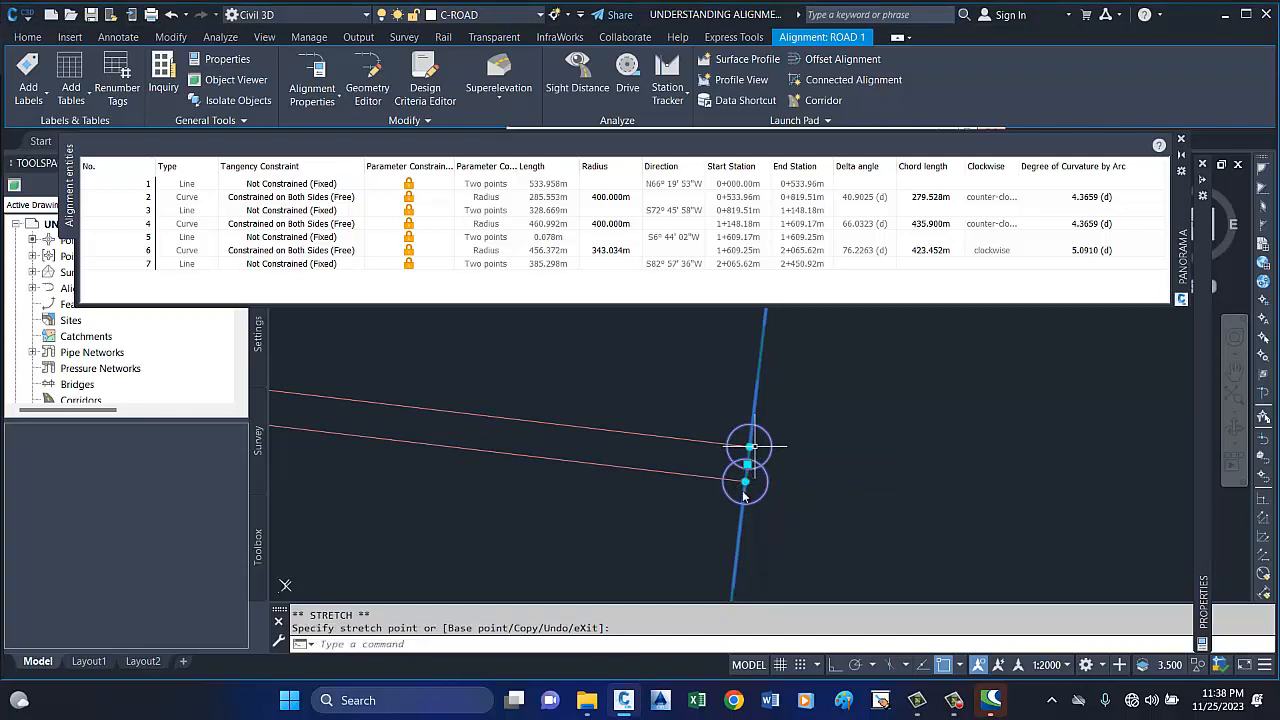
{"action": "left_click", "coordinate": [746, 486]}
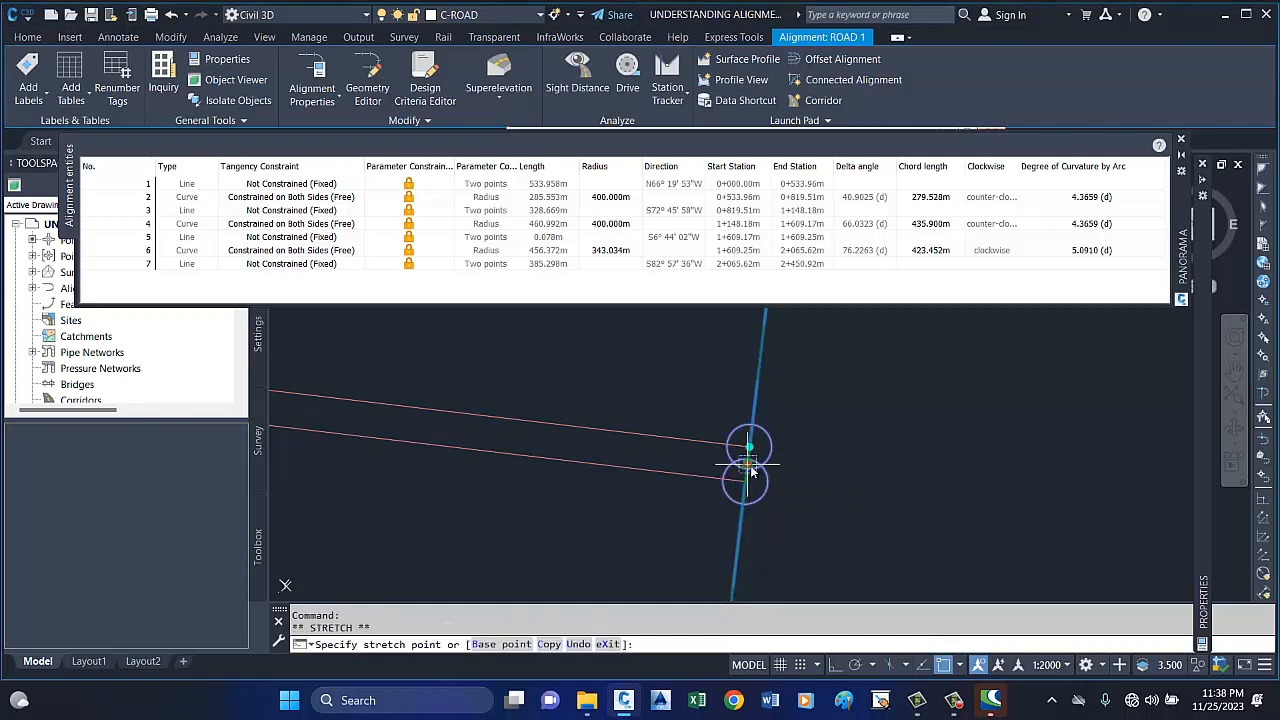
{"action": "scroll", "coordinate": [749, 458], "scroll_direction": "up", "scroll_amount": 2}
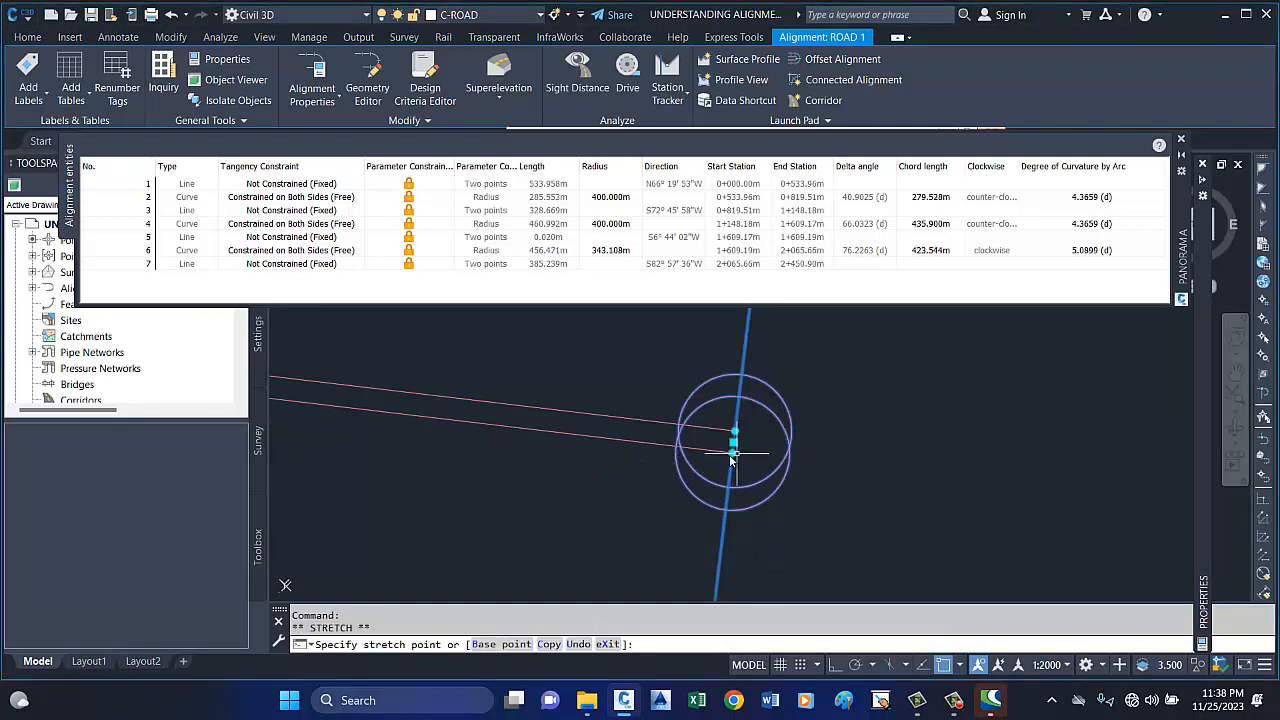
{"action": "scroll", "coordinate": [728, 458], "scroll_direction": "up", "scroll_amount": 3}
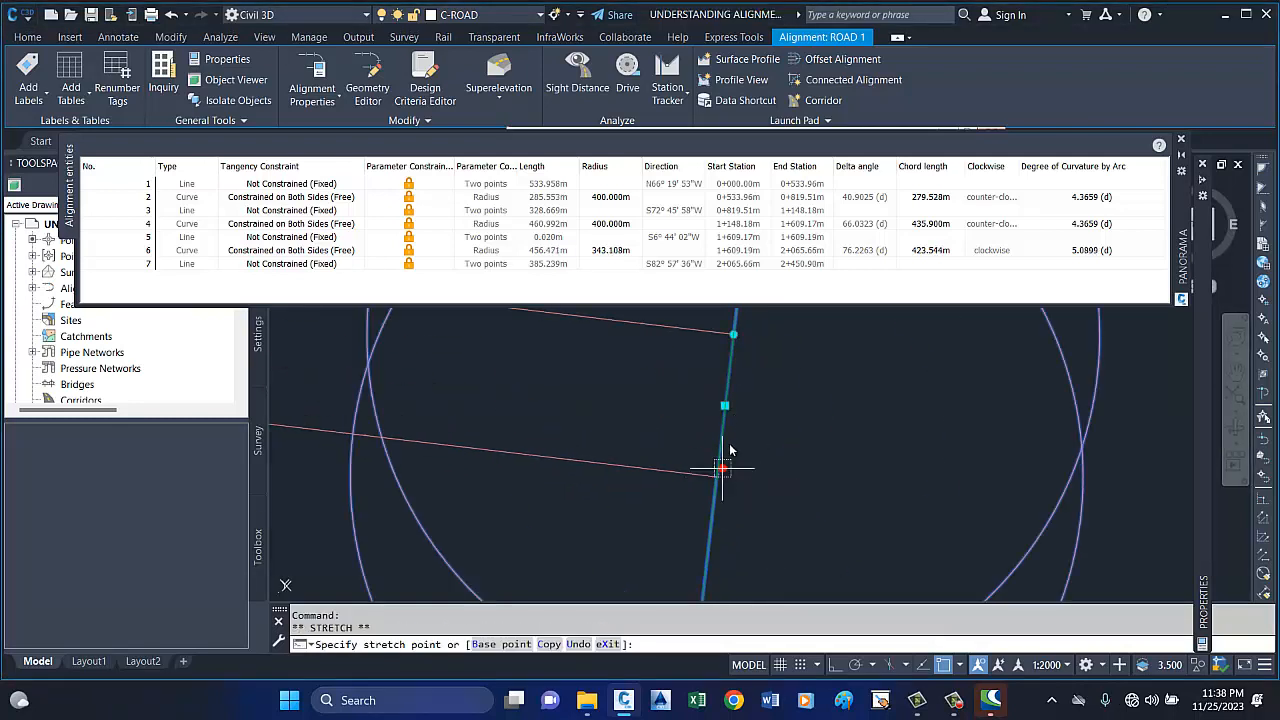
{"action": "scroll", "coordinate": [727, 406], "scroll_direction": "down", "scroll_amount": 1}
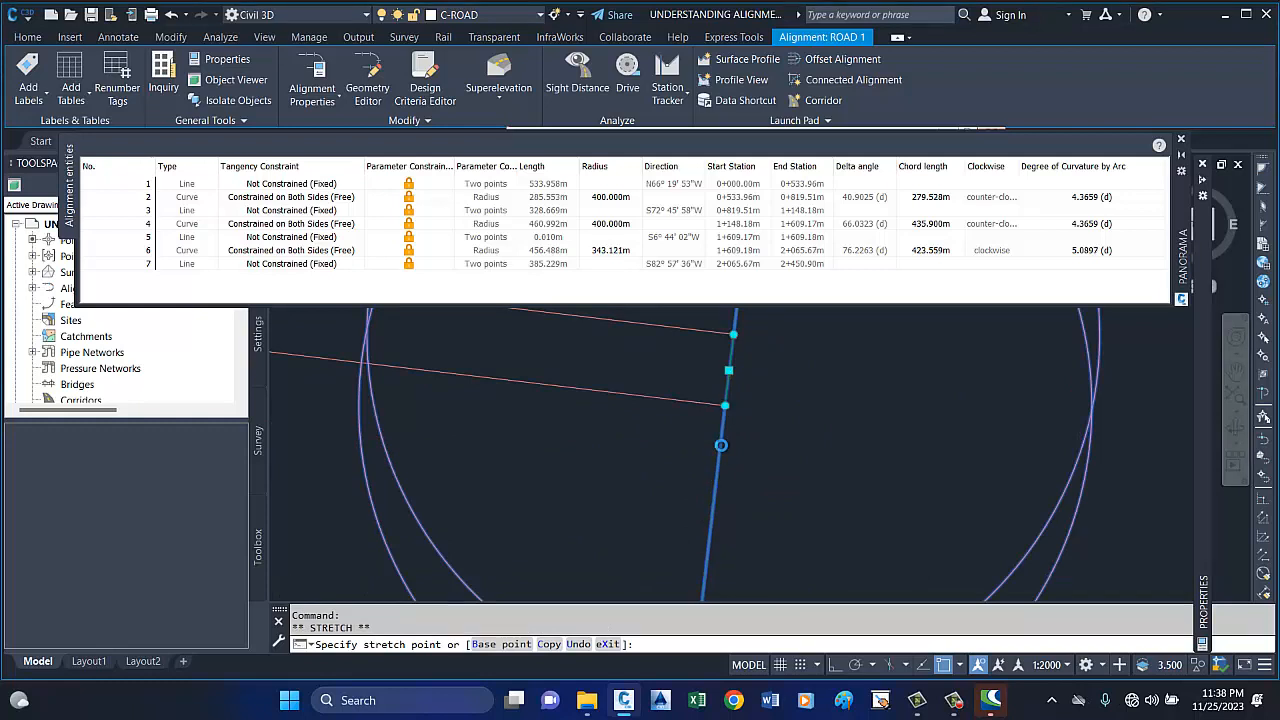
{"action": "scroll", "coordinate": [724, 428], "scroll_direction": "down", "scroll_amount": 2}
{"action": "left_click", "coordinate": [724, 430]}
{"action": "left_click", "coordinate": [725, 430]}
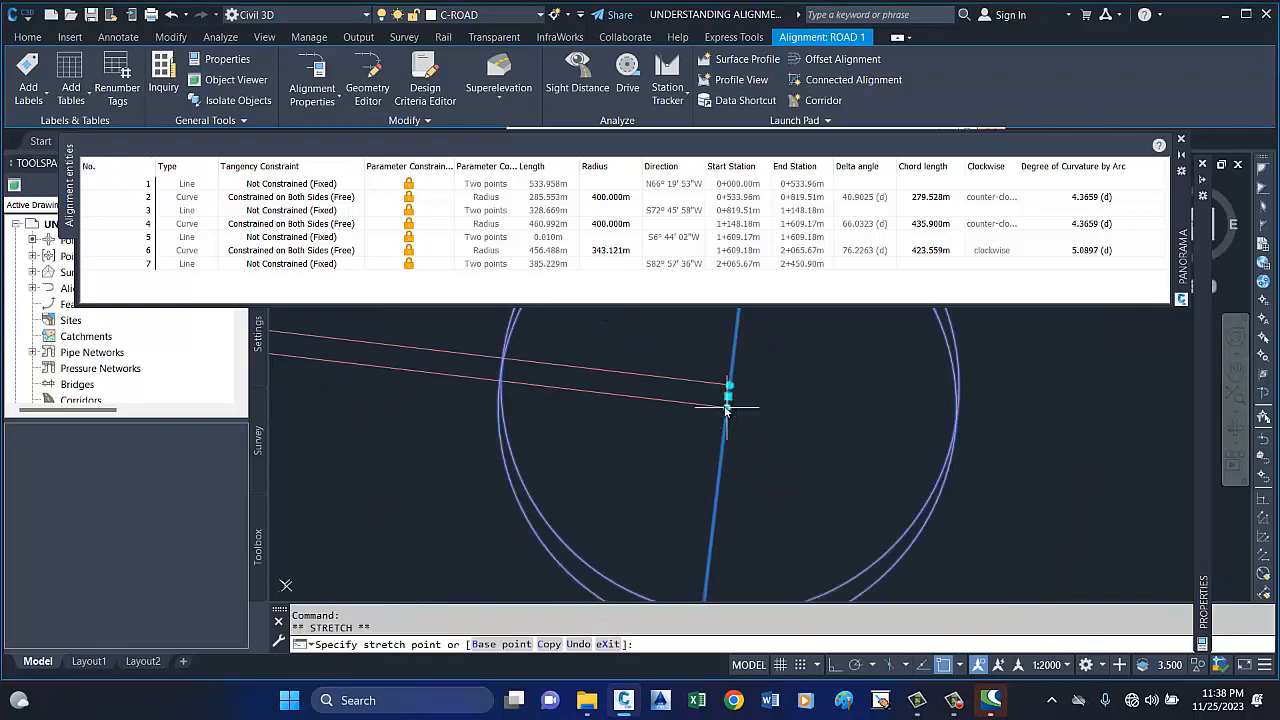
{"action": "left_click", "coordinate": [730, 406]}
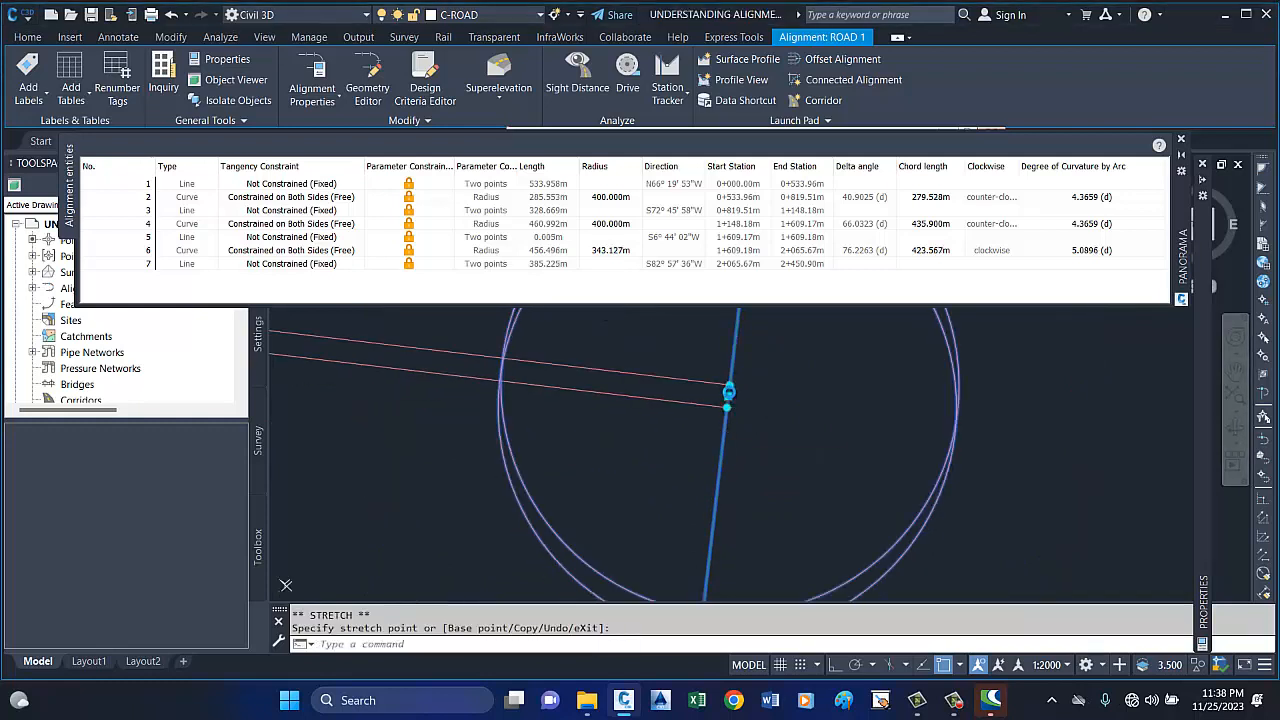
Bring the third curve's start point practically onto the second curve's end, reducing the tangent (entity 5) to about 0.001 m.
{"action": "left_click", "coordinate": [727, 393]}
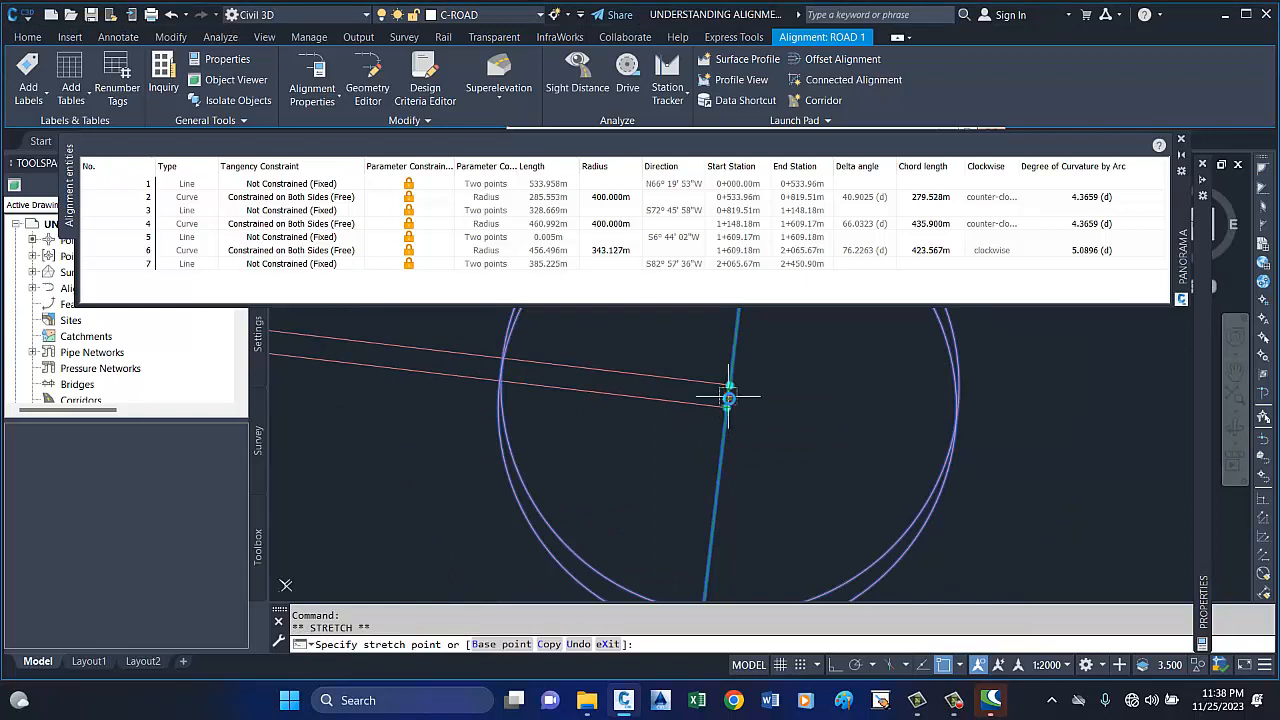
{"action": "left_click", "coordinate": [728, 398]}
{"action": "left_click", "coordinate": [729, 397]}
{"action": "left_click", "coordinate": [729, 397]}
{"action": "scroll", "coordinate": [730, 394], "scroll_direction": "up", "scroll_amount": 3}
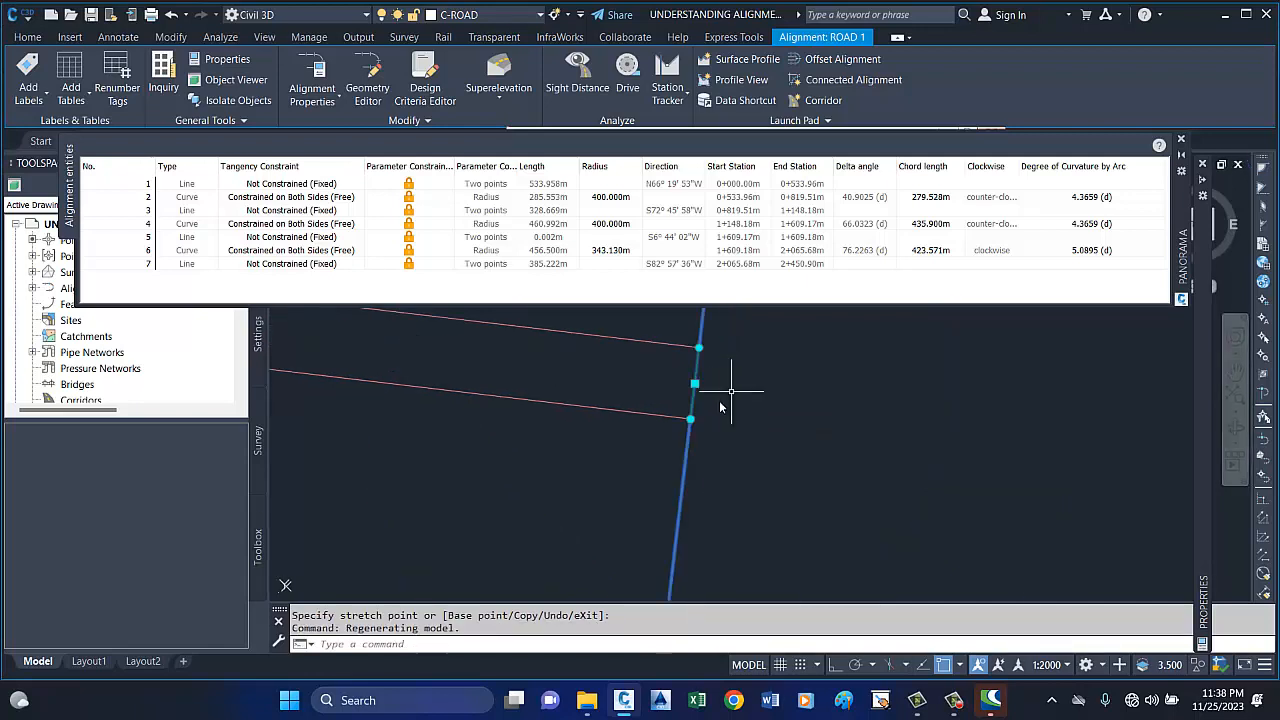
{"action": "left_click", "coordinate": [691, 419]}
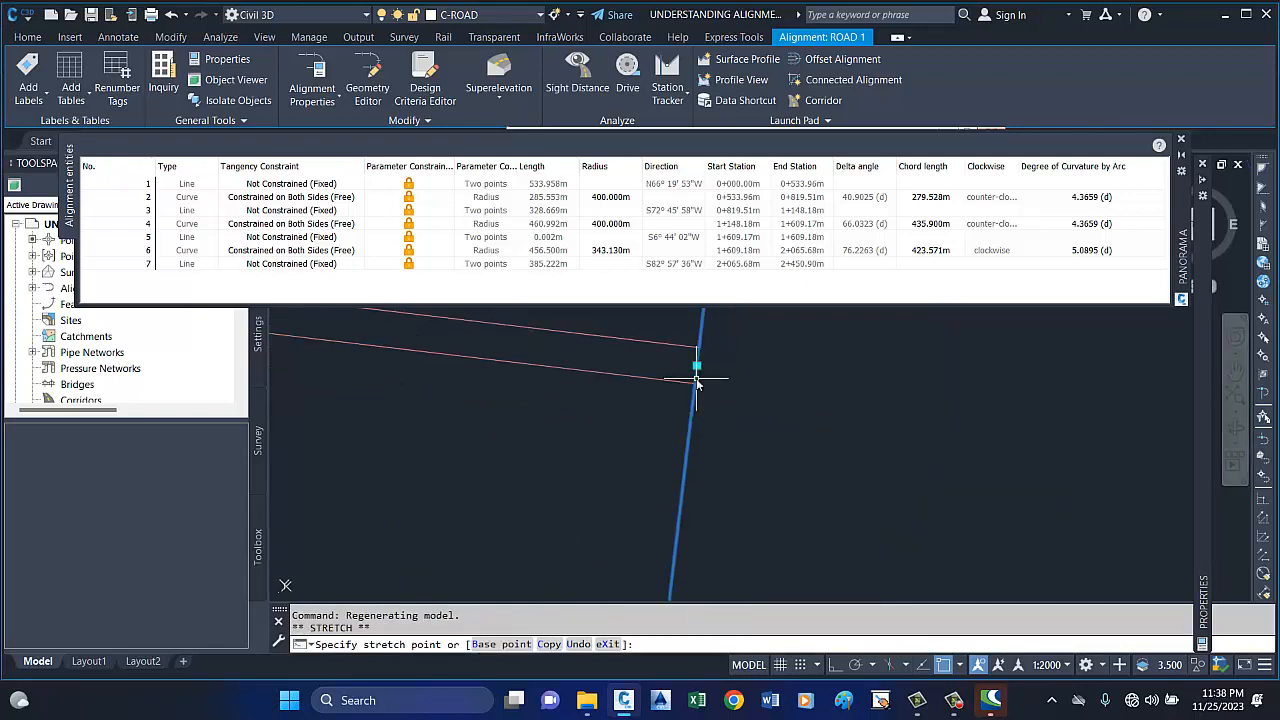
{"action": "left_click", "coordinate": [697, 355]}
{"action": "scroll", "coordinate": [699, 356], "scroll_direction": "up", "scroll_amount": 4}
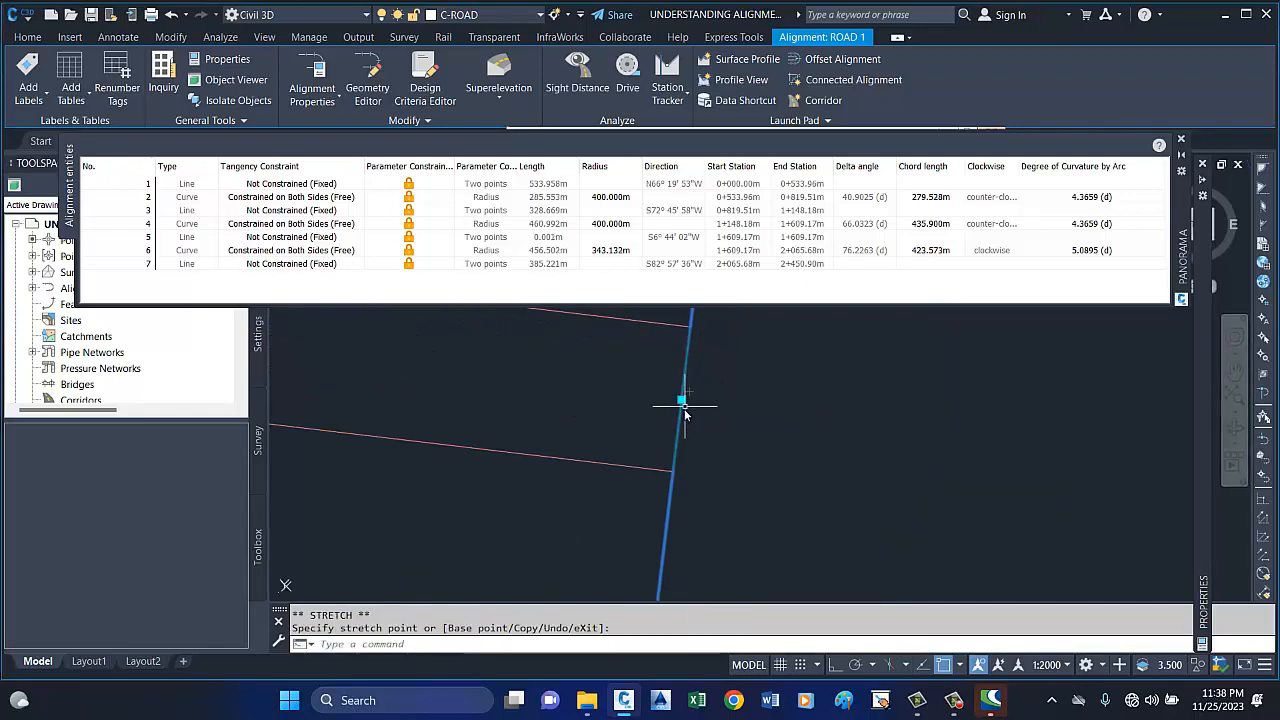
{"action": "scroll", "coordinate": [734, 453], "scroll_direction": "down", "scroll_amount": 7}
{"action": "scroll", "coordinate": [752, 443], "scroll_direction": "down", "scroll_amount": 20}
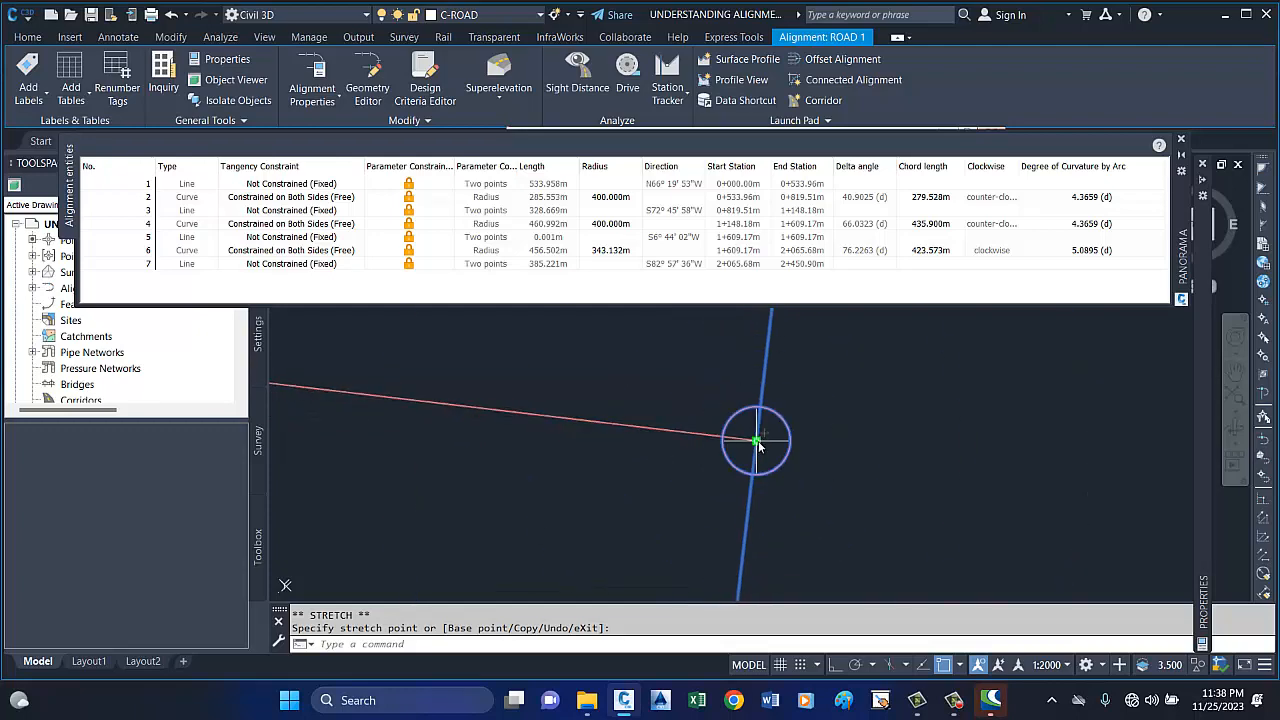
{"action": "scroll", "coordinate": [707, 405], "scroll_direction": "up", "scroll_amount": 6}
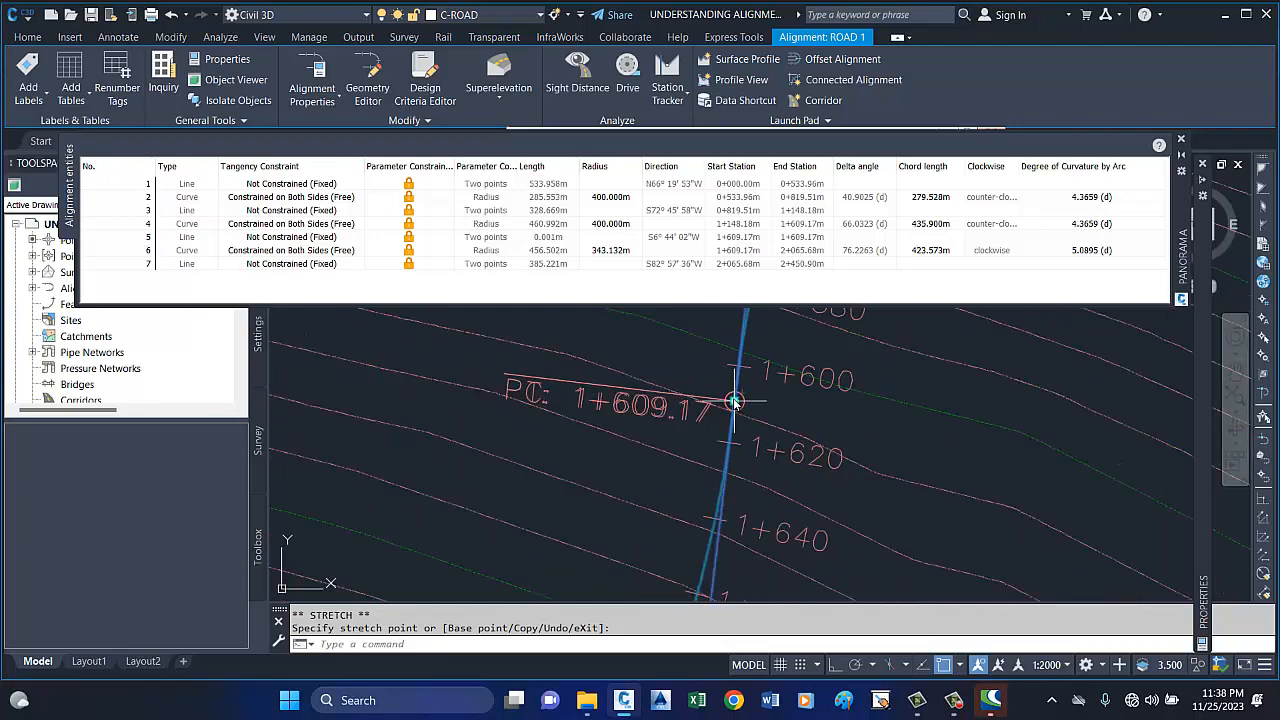
Review the reshaped ROAD 1 alignment across the contour surface and close the alignment entities table.
{"action": "left_click", "coordinate": [741, 403]}
{"action": "scroll", "coordinate": [738, 410], "scroll_direction": "down", "scroll_amount": 12}
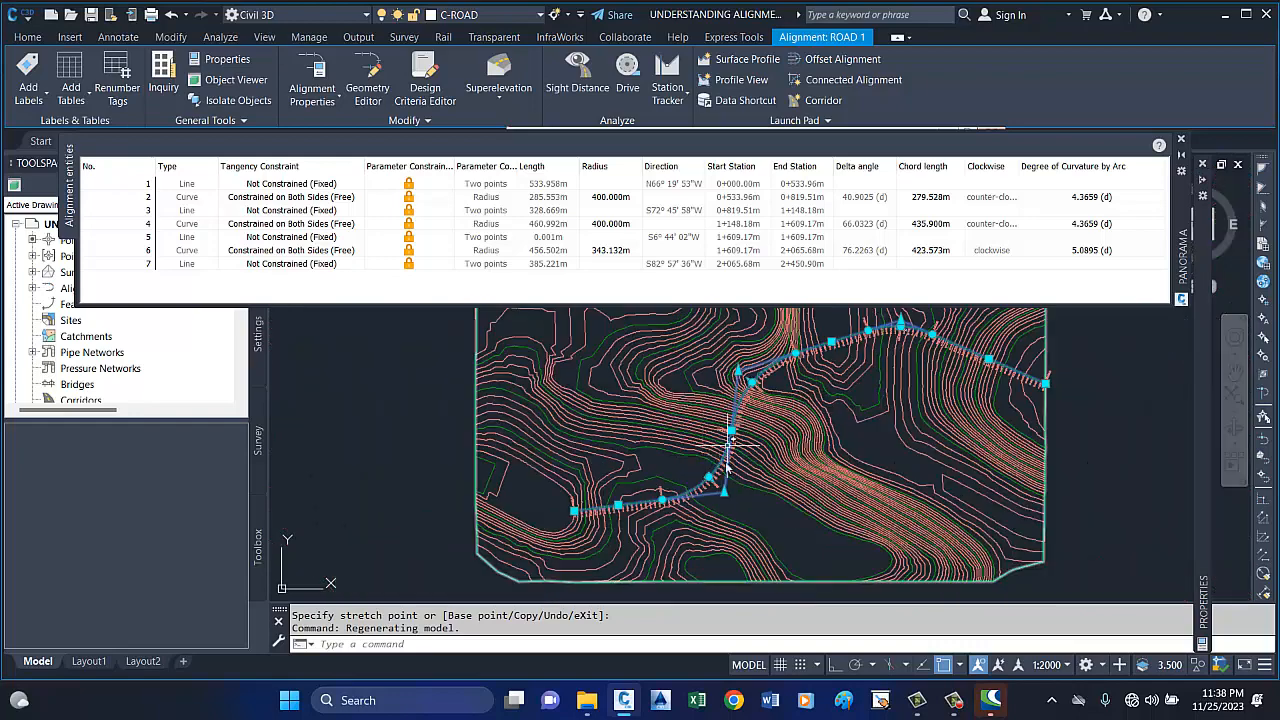
{"action": "scroll", "coordinate": [712, 465], "scroll_direction": "down", "scroll_amount": 2}
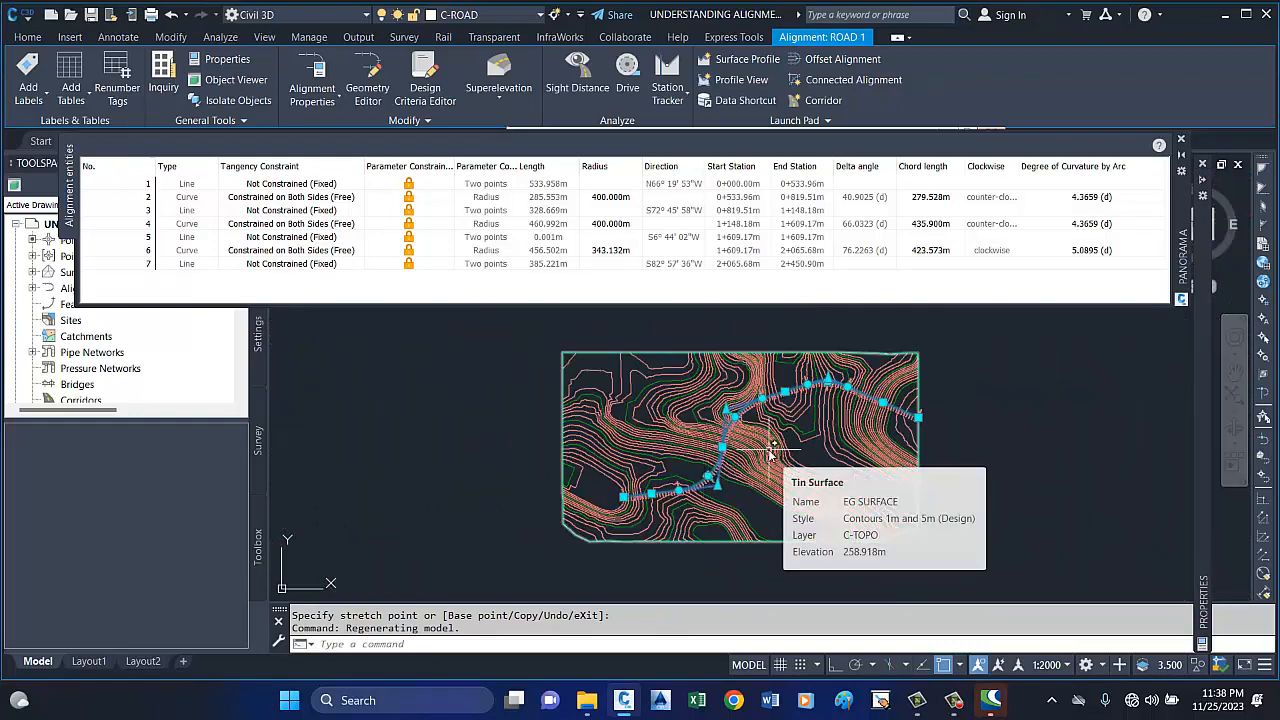
{"action": "scroll", "coordinate": [705, 425], "scroll_direction": "up", "scroll_amount": 5}
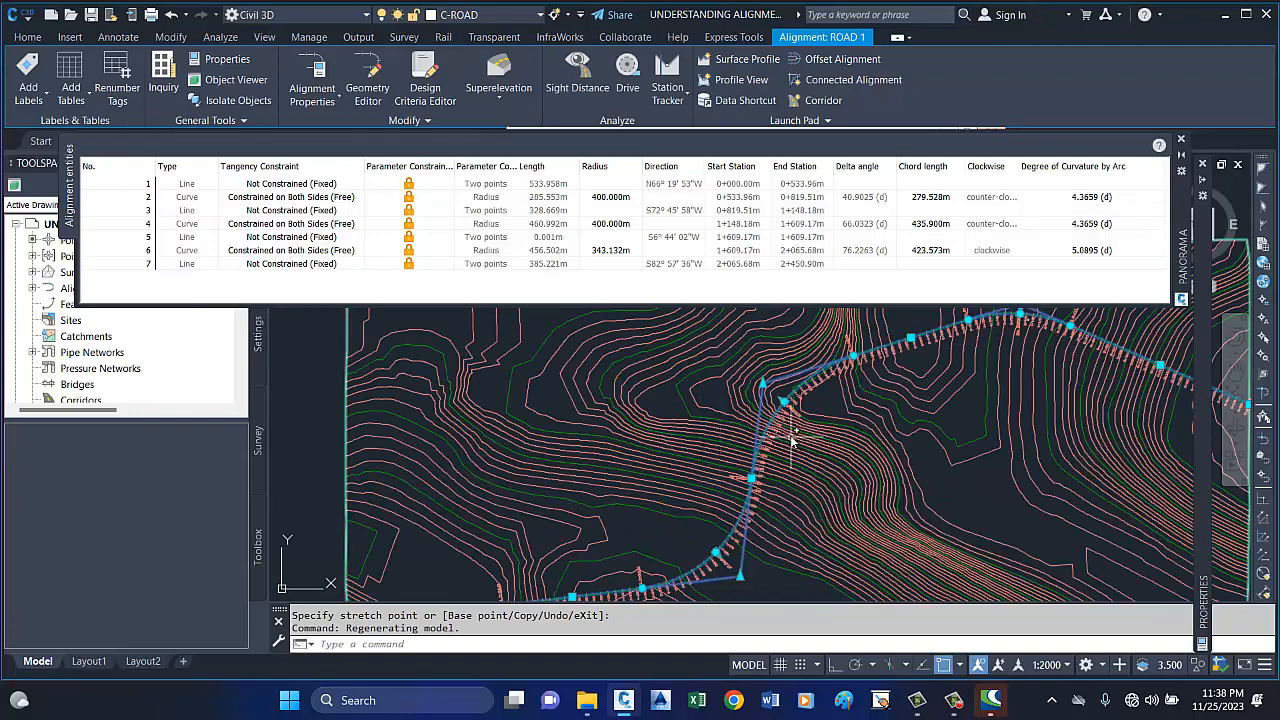
{"action": "scroll", "coordinate": [790, 450], "scroll_direction": "up", "scroll_amount": 3}
{"action": "scroll", "coordinate": [660, 395], "scroll_direction": "down", "scroll_amount": 6}
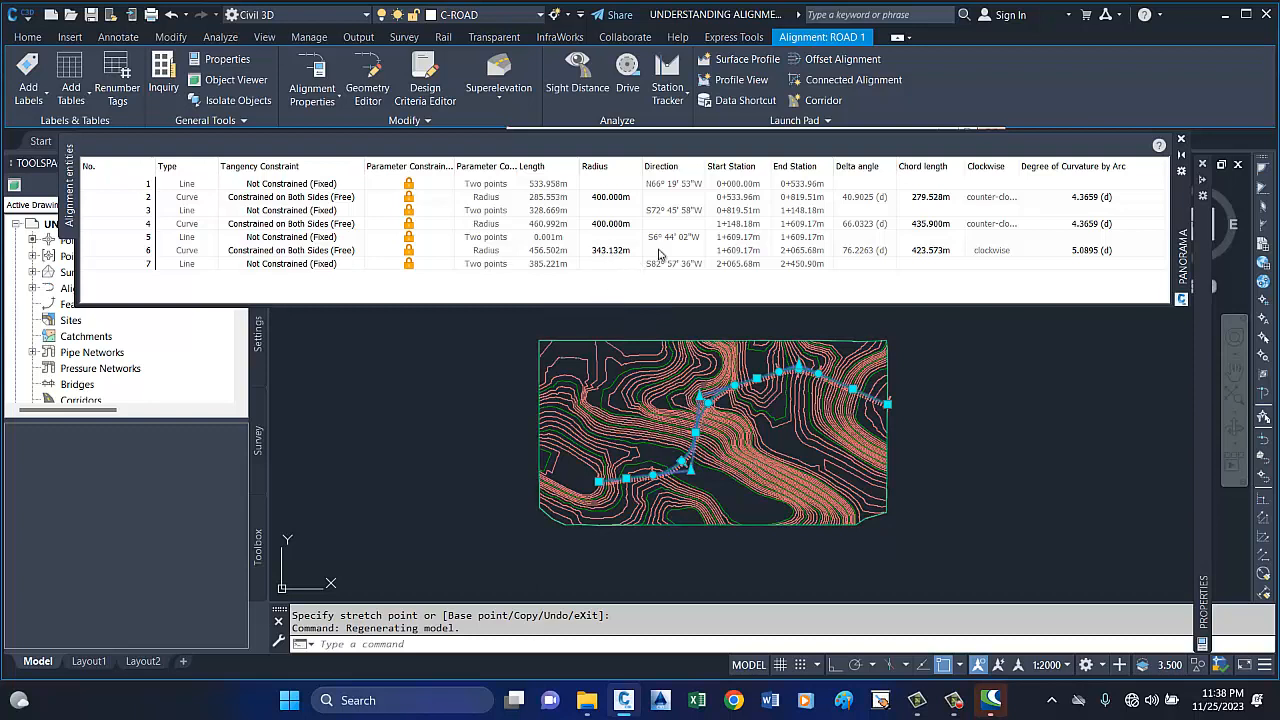
{"action": "left_click", "coordinate": [1182, 140]}
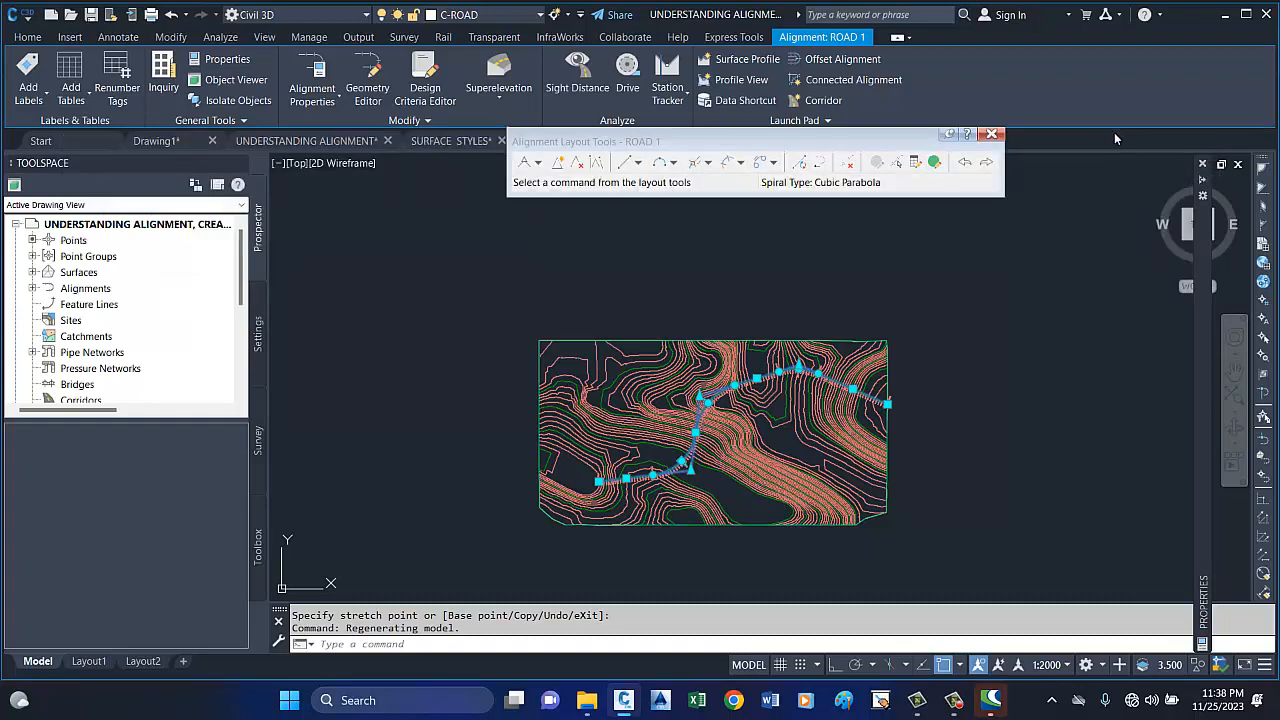
Flip the third curve's midpoint label to the side opposite the station labels and close the alignment layout tools.
{"action": "key", "text": "Escape"}
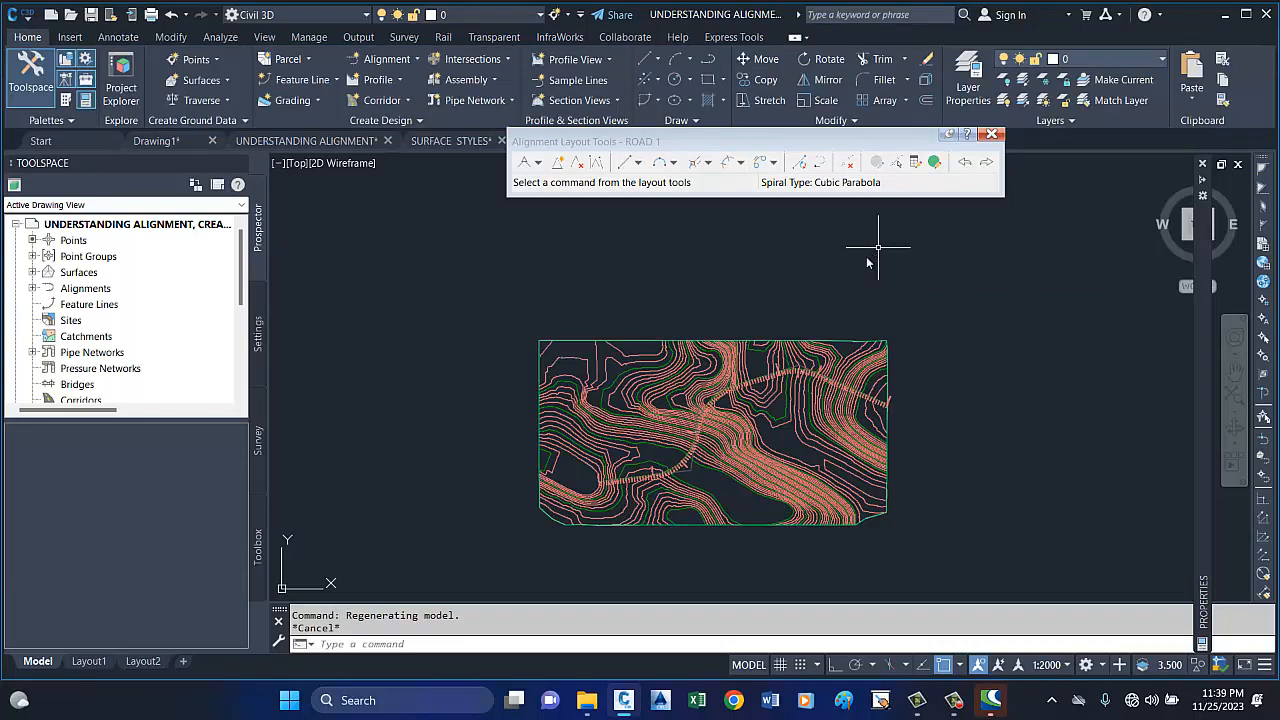
{"action": "scroll", "coordinate": [733, 460], "scroll_direction": "up", "scroll_amount": 6}
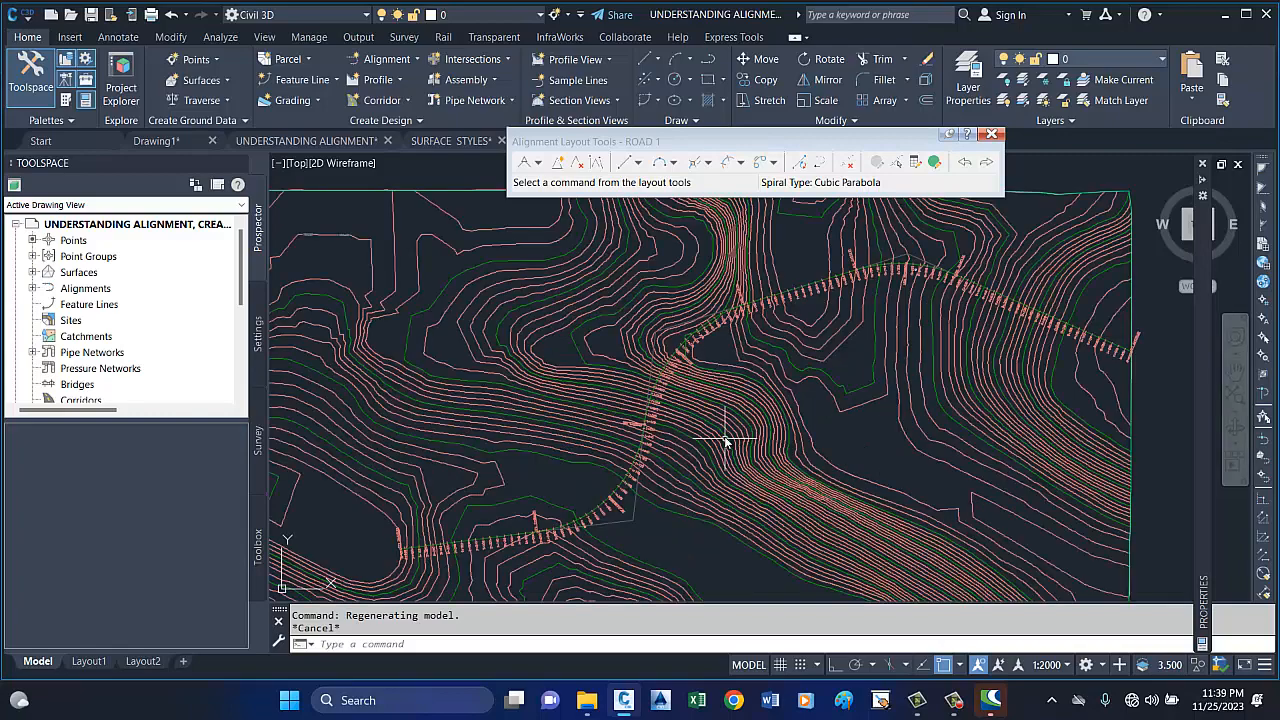
{"action": "scroll", "coordinate": [620, 335], "scroll_direction": "up", "scroll_amount": 3}
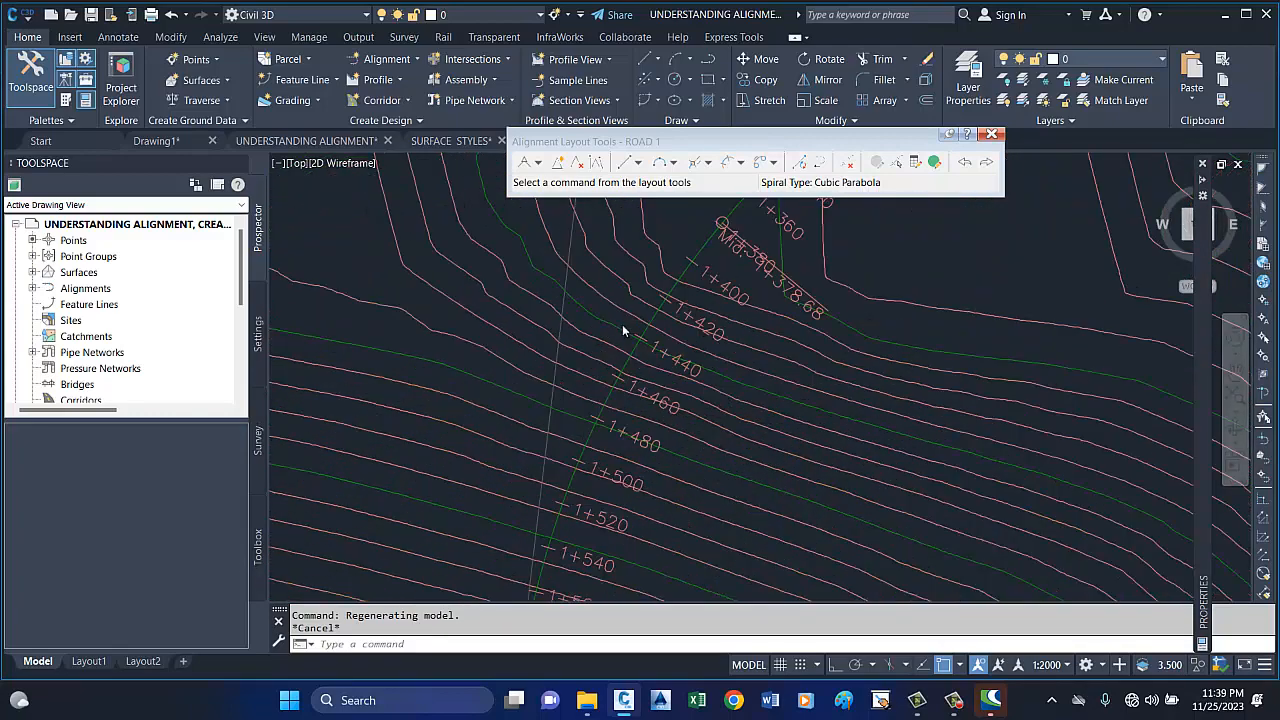
{"action": "scroll", "coordinate": [630, 345], "scroll_direction": "down", "scroll_amount": 6}
{"action": "scroll", "coordinate": [610, 340], "scroll_direction": "down", "scroll_amount": 3}
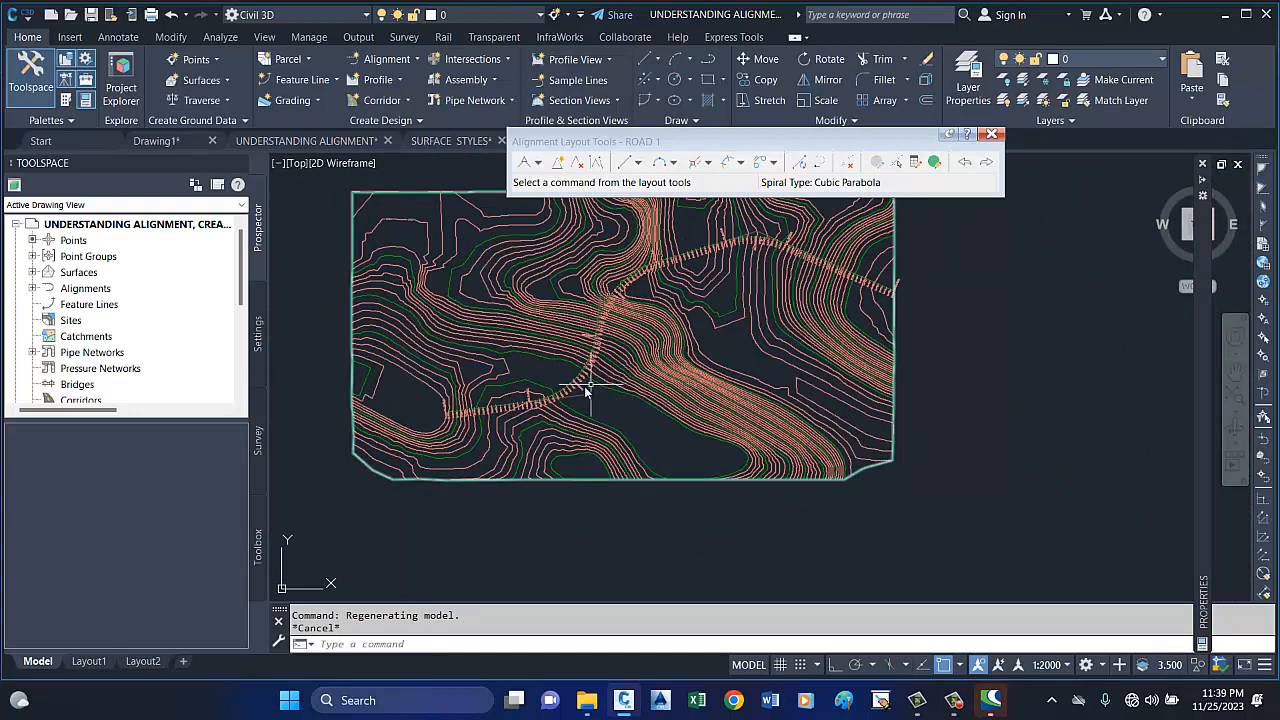
{"action": "scroll", "coordinate": [575, 385], "scroll_direction": "up", "scroll_amount": 4}
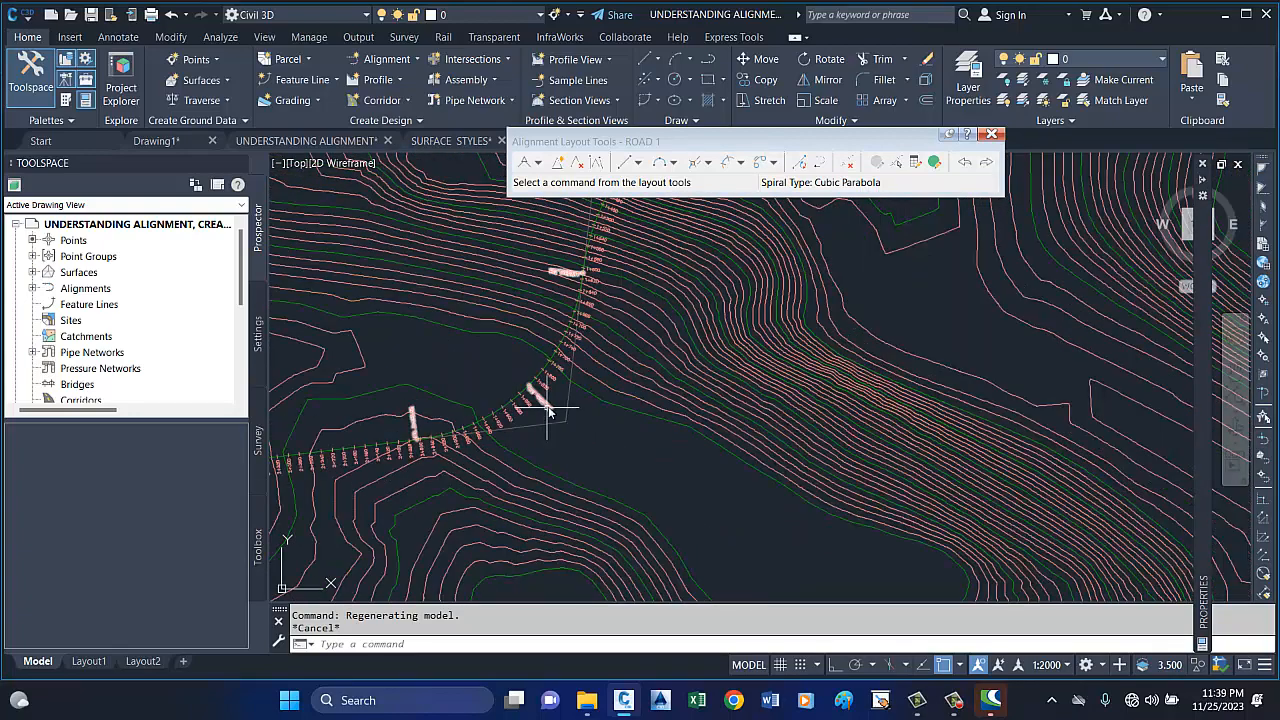
{"action": "left_click", "coordinate": [548, 408]}
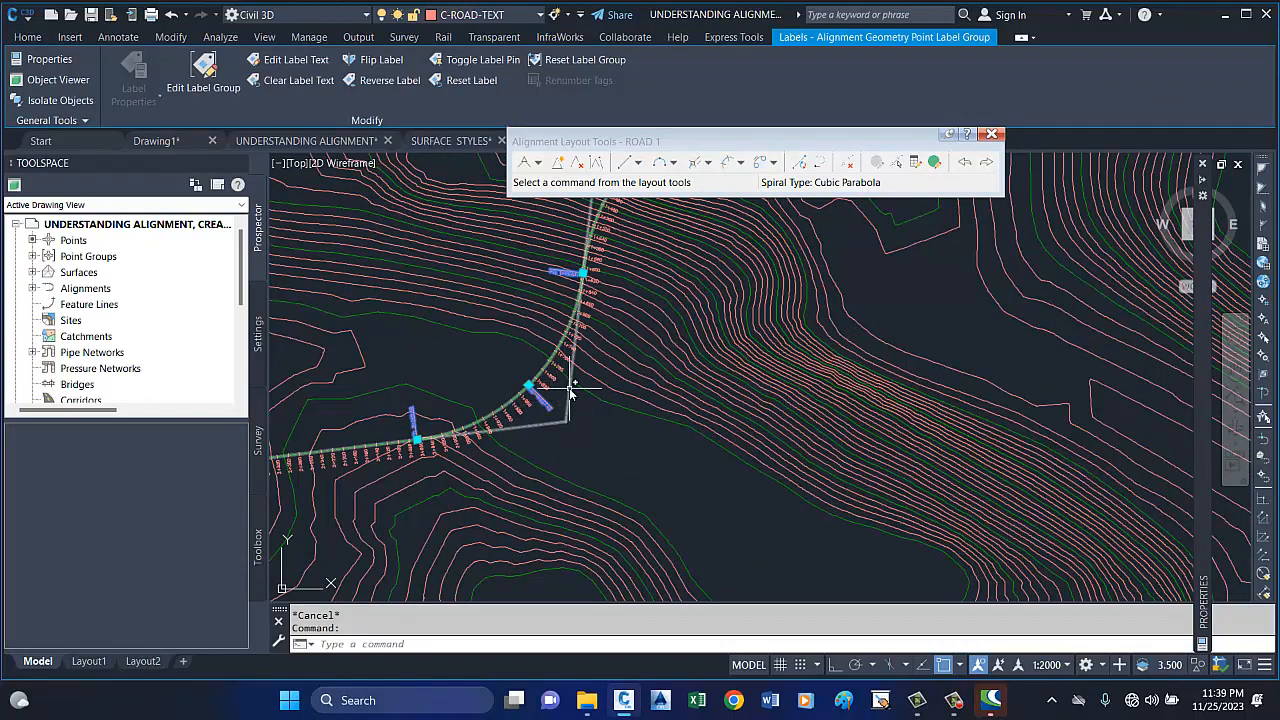
{"action": "key", "text": "Escape"}
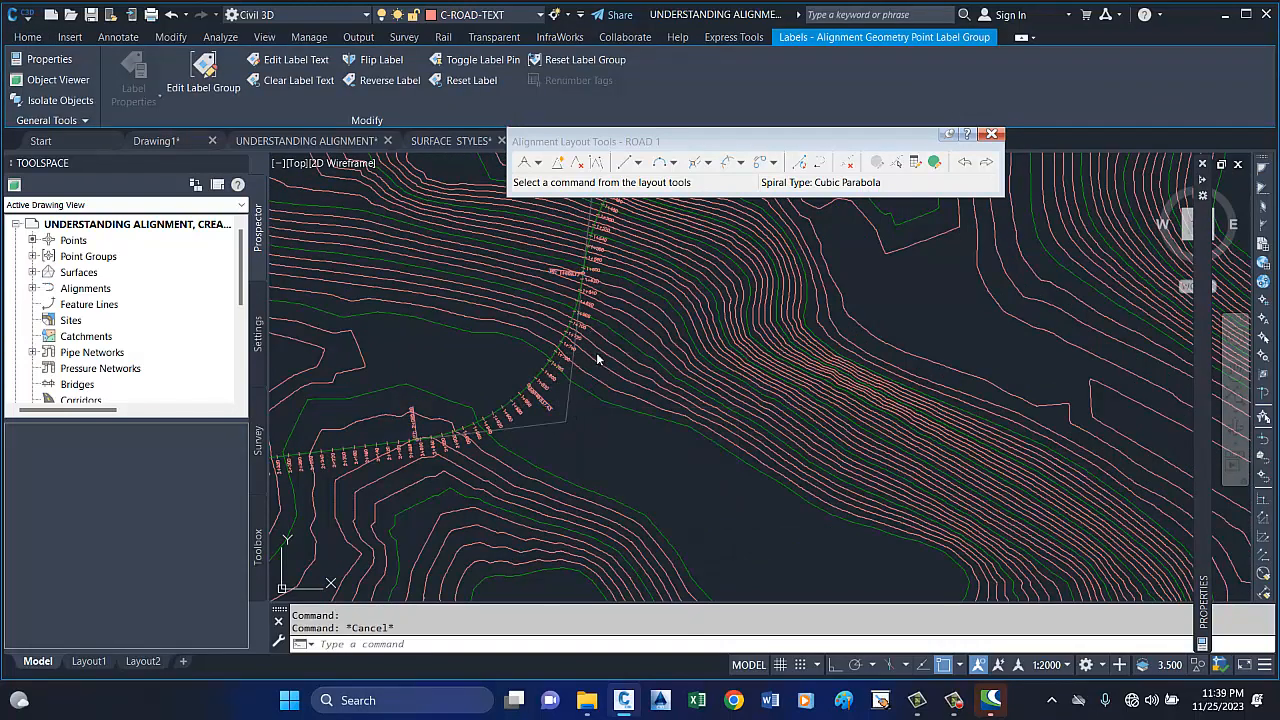
{"action": "scroll", "coordinate": [548, 406], "scroll_direction": "up", "scroll_amount": 8}
{"action": "left_click", "coordinate": [510, 434]}
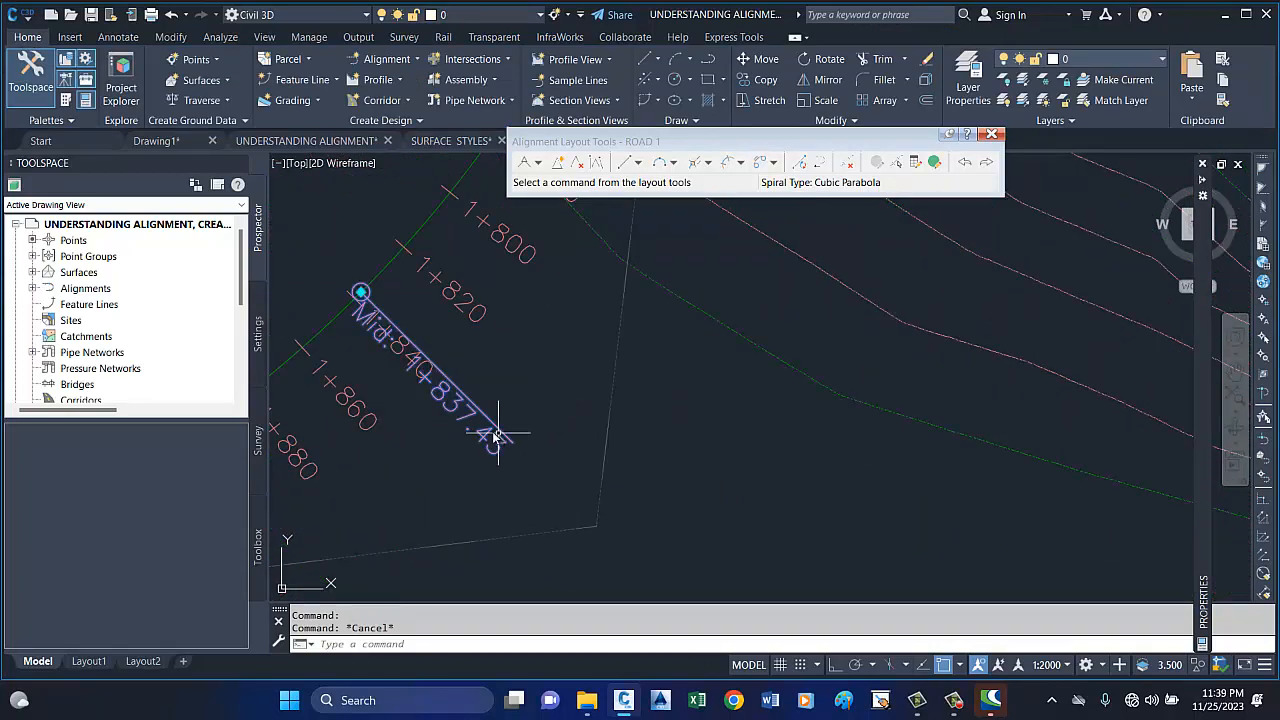
{"action": "scroll", "coordinate": [580, 360], "scroll_direction": "down", "scroll_amount": 4}
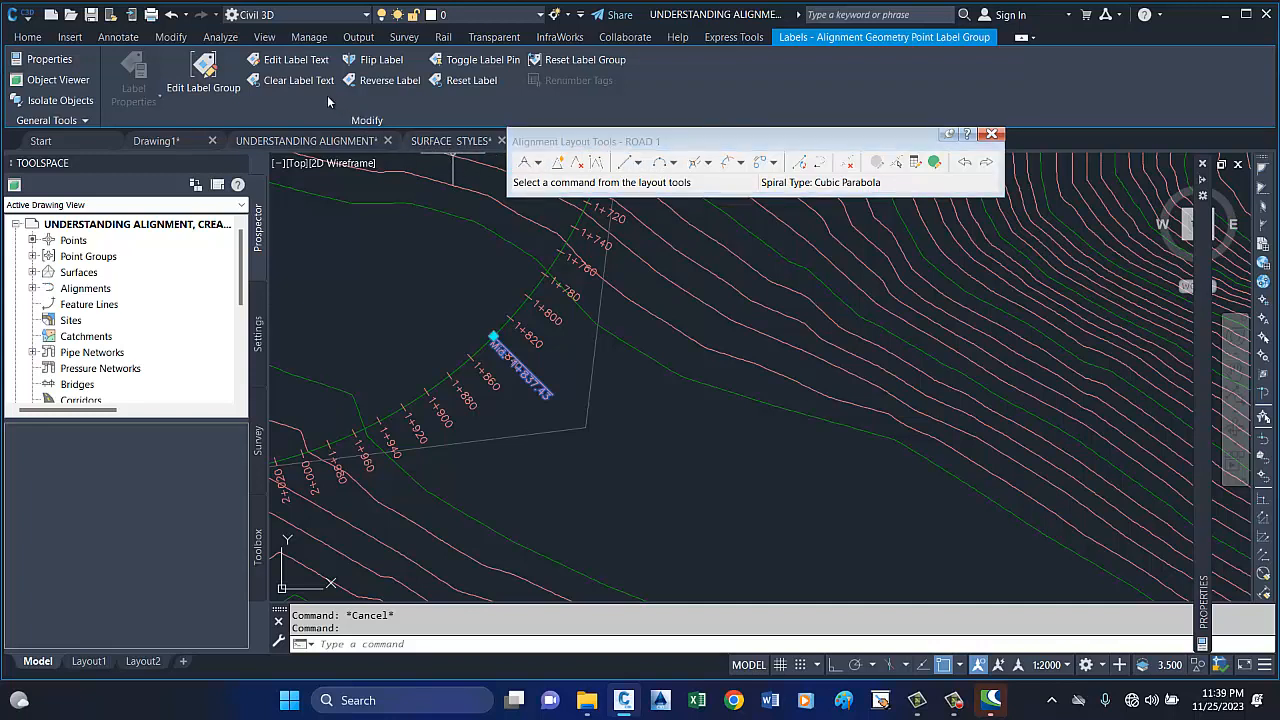
{"action": "left_click", "coordinate": [372, 60]}
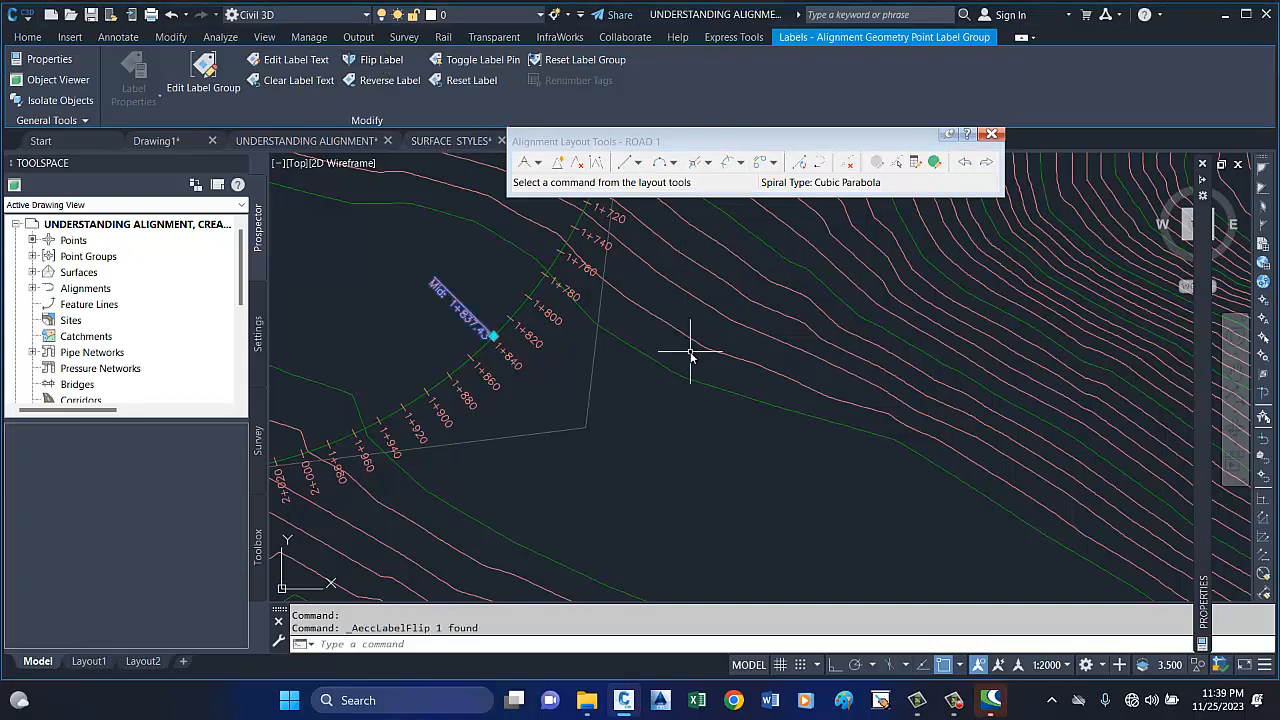
{"action": "key", "text": "Escape"}
{"action": "left_click", "coordinate": [991, 133]}
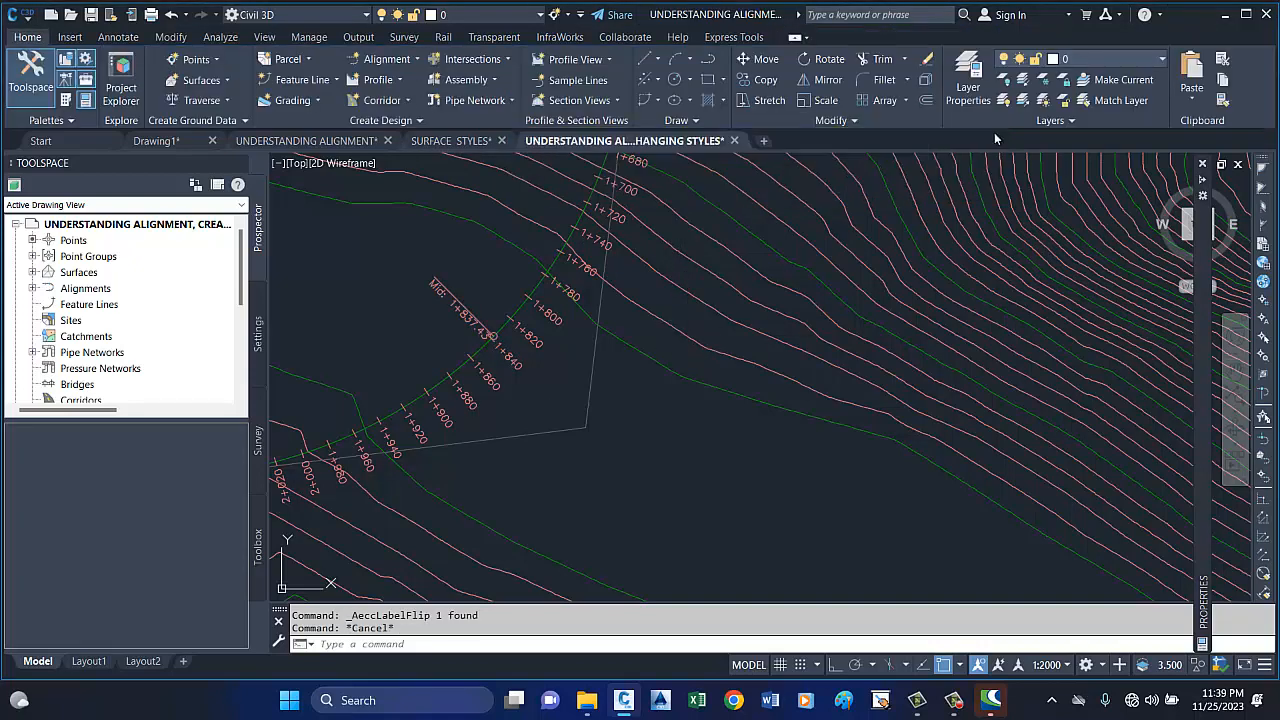
{"action": "key", "text": "Escape"}
Flip only the second curve's midpoint label to the side of the alignment opposite the station labels.
{"action": "scroll", "coordinate": [630, 355], "scroll_direction": "down", "scroll_amount": 4}
{"action": "scroll", "coordinate": [774, 205], "scroll_direction": "up", "scroll_amount": 3}
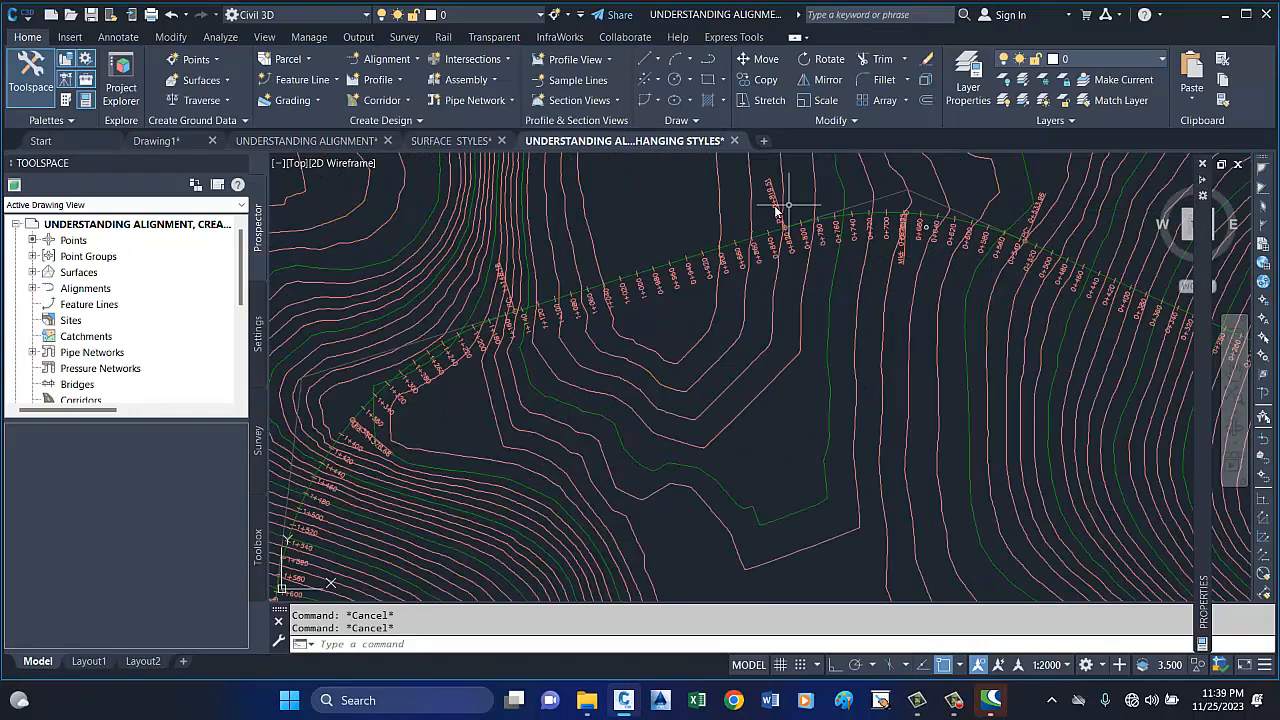
{"action": "scroll", "coordinate": [362, 460], "scroll_direction": "up", "scroll_amount": 3}
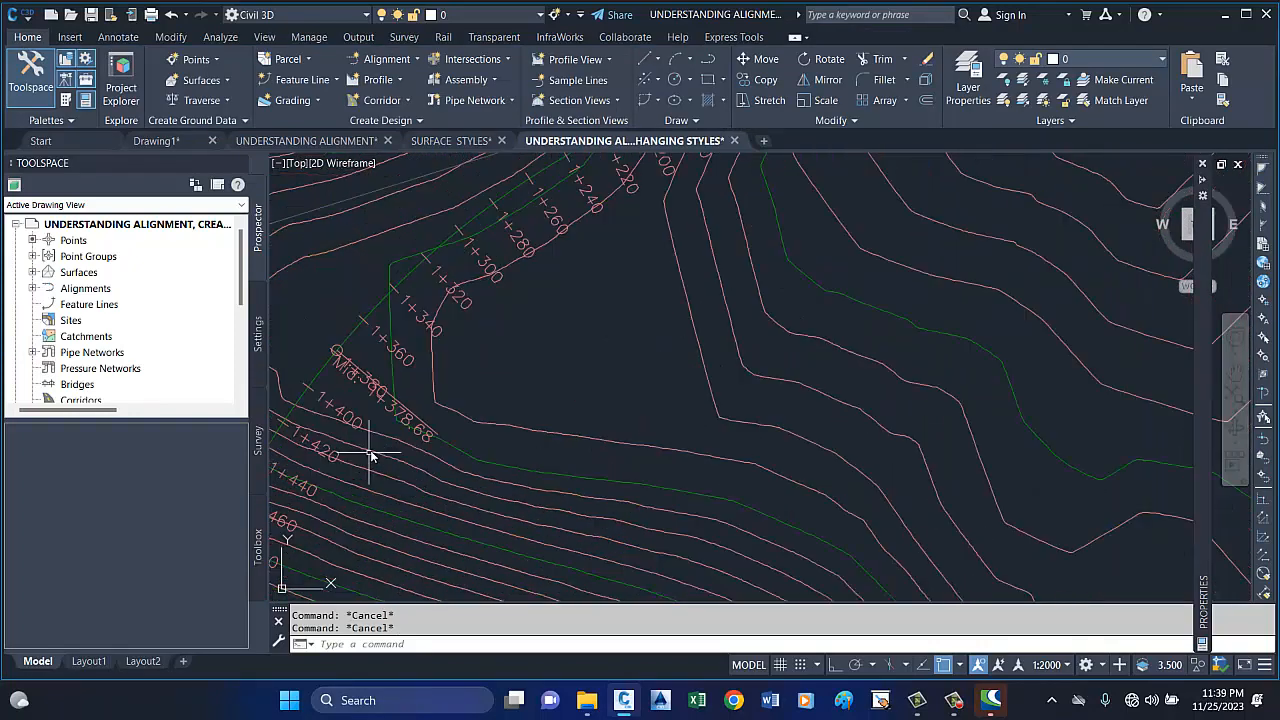
{"action": "left_click", "coordinate": [419, 424]}
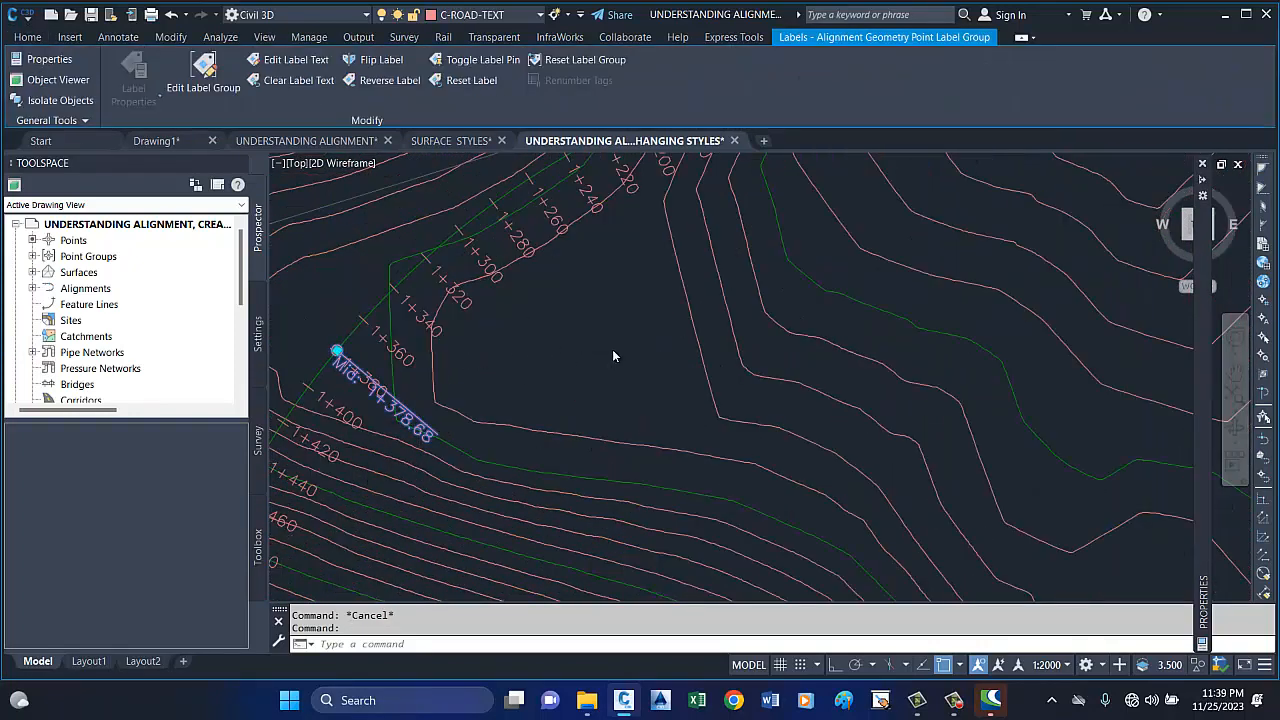
{"action": "scroll", "coordinate": [612, 349], "scroll_direction": "down", "scroll_amount": 4}
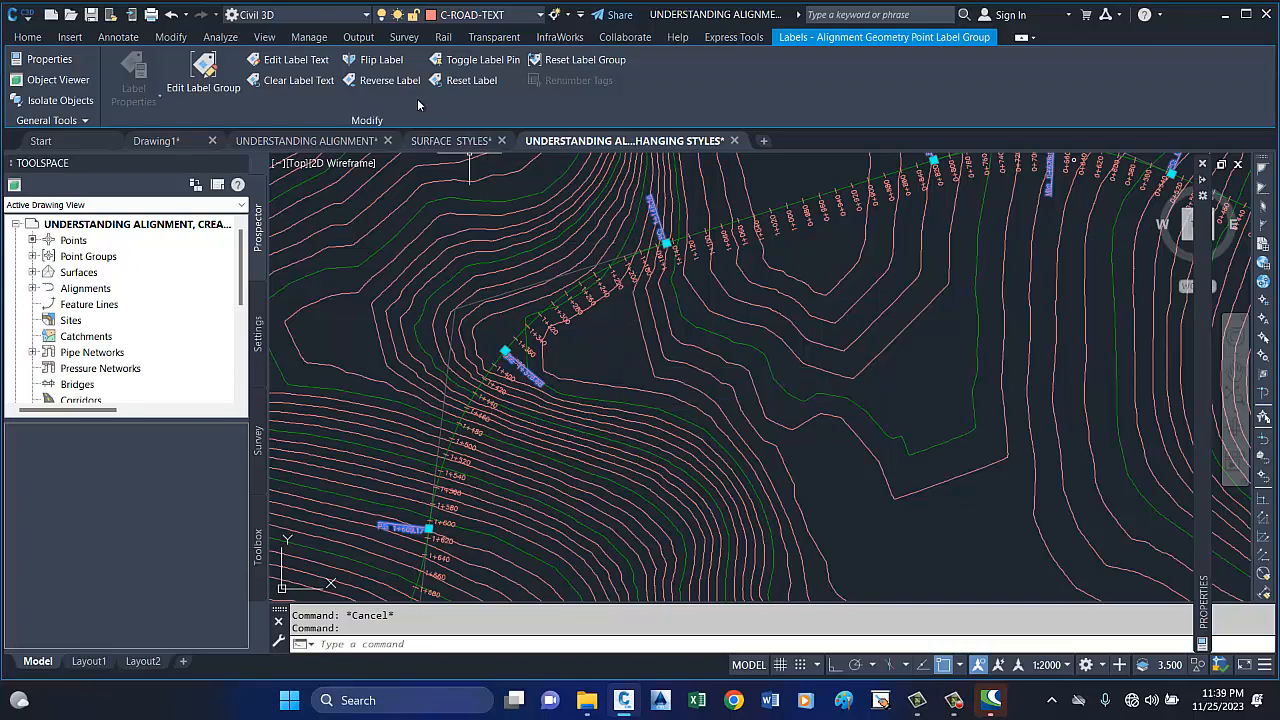
{"action": "left_click", "coordinate": [381, 59]}
{"action": "scroll", "coordinate": [688, 260], "scroll_direction": "down", "scroll_amount": 3}
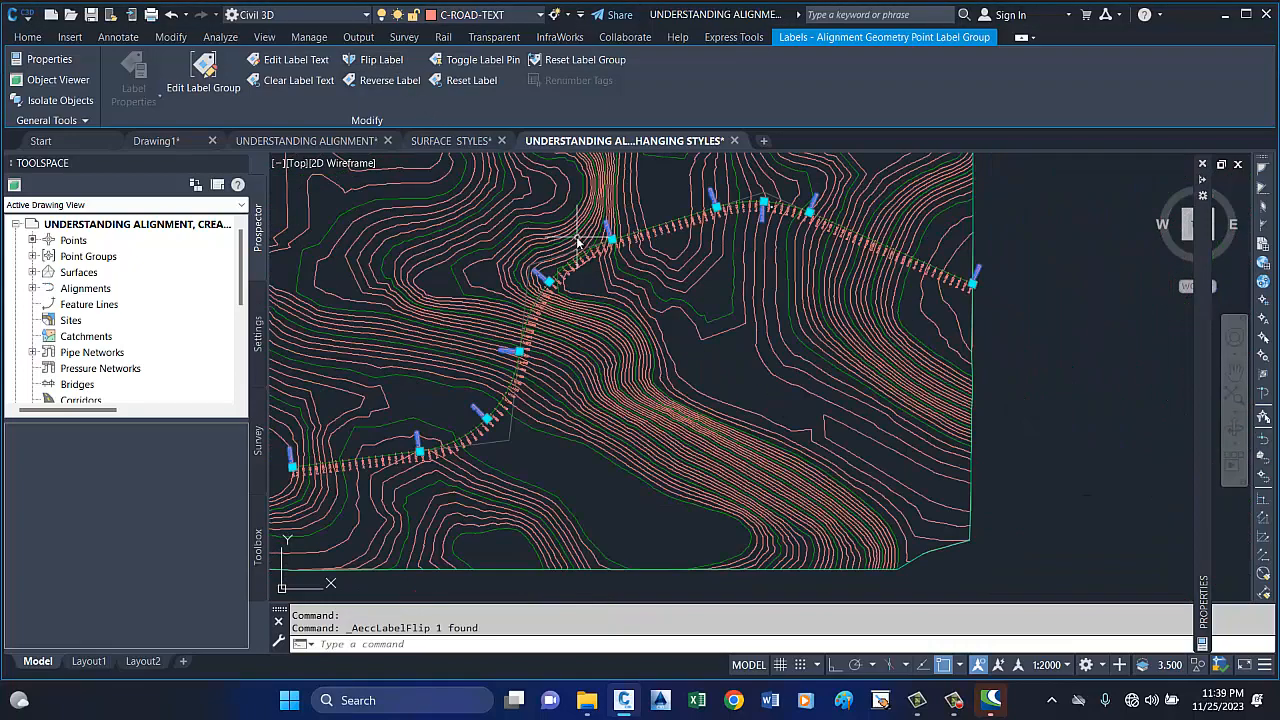
{"action": "scroll", "coordinate": [750, 205], "scroll_direction": "up", "scroll_amount": 4}
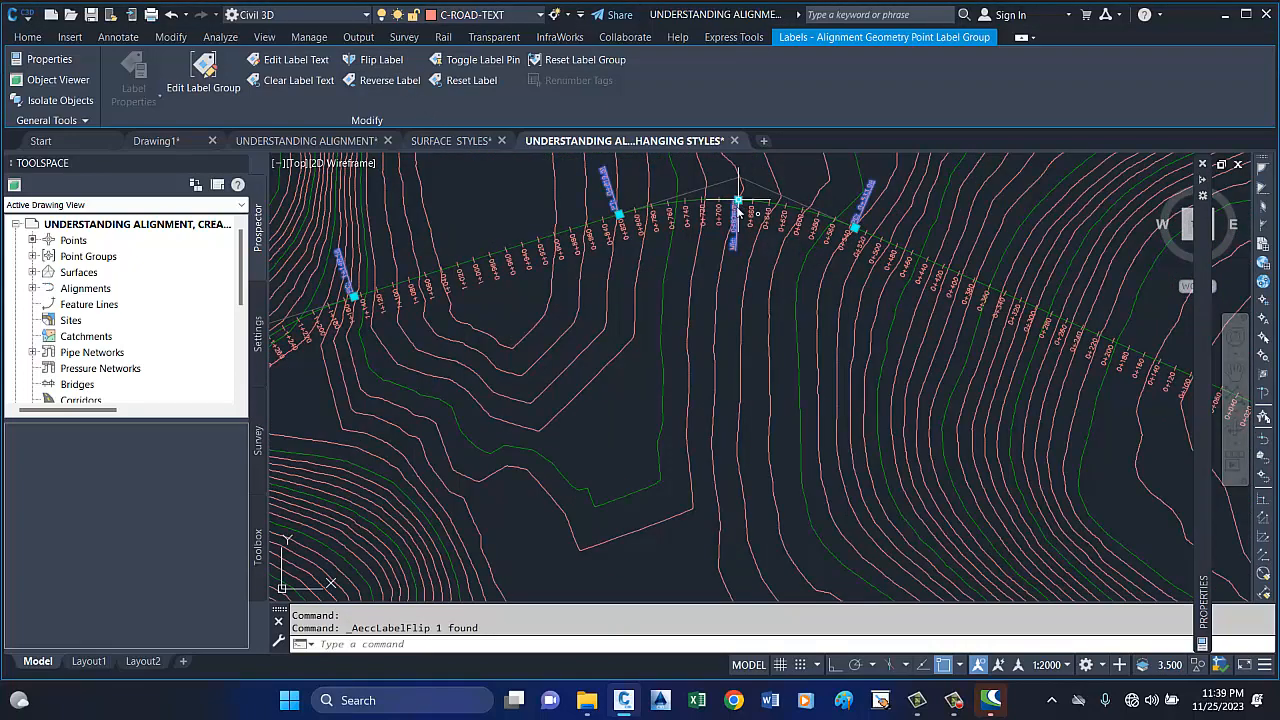
{"action": "key", "text": "Escape"}
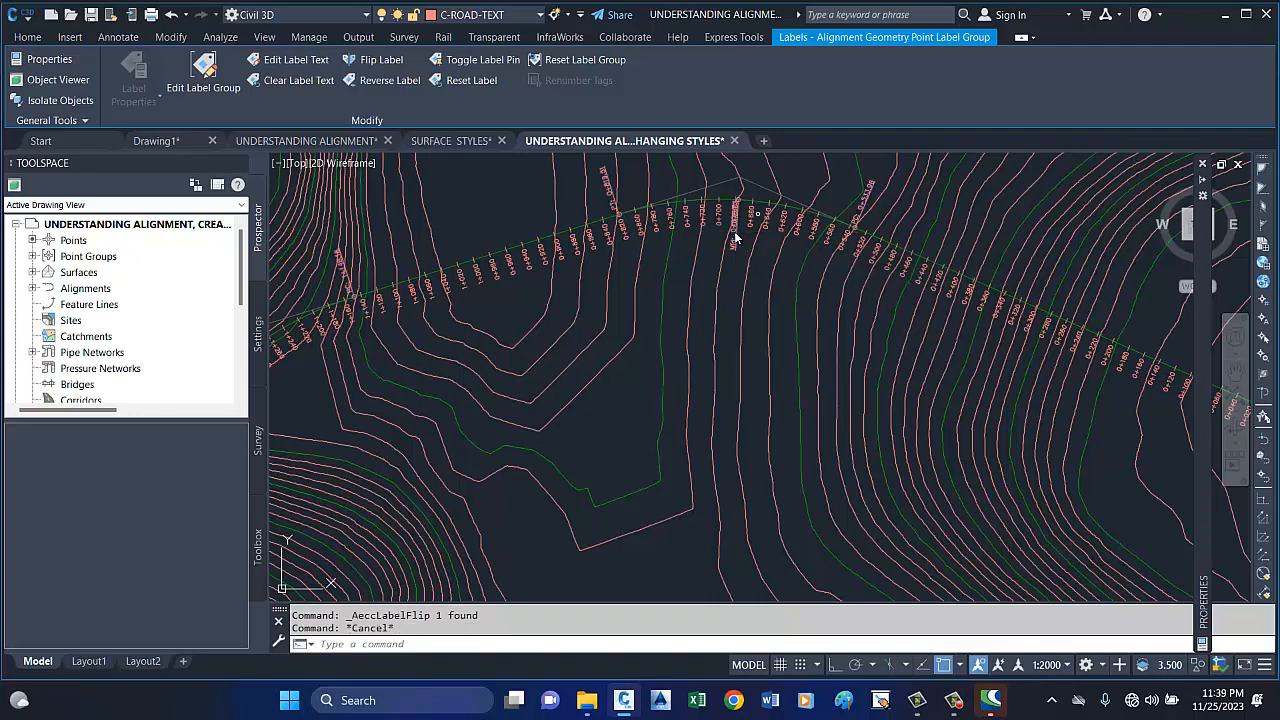
Flip the first curve's midpoint label to the outer side of the alignment, clear of the station labels.
{"action": "left_click", "coordinate": [766, 201]}
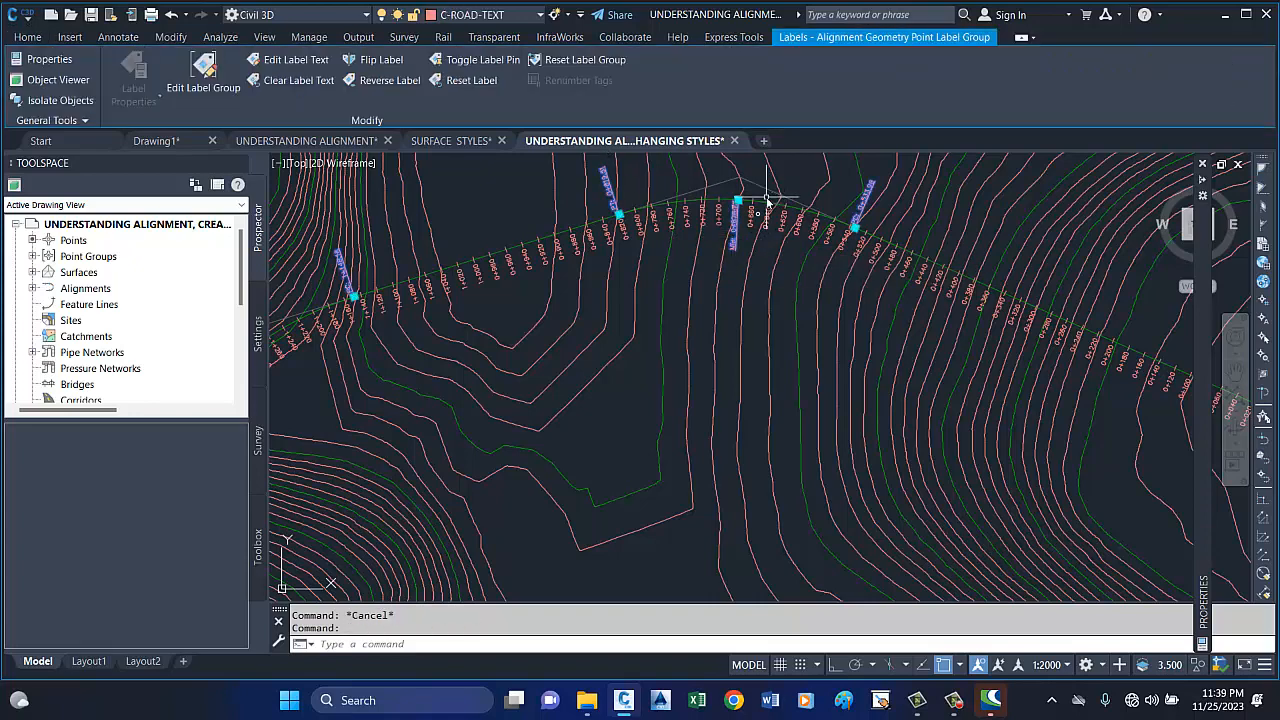
{"action": "key", "text": "Escape"}
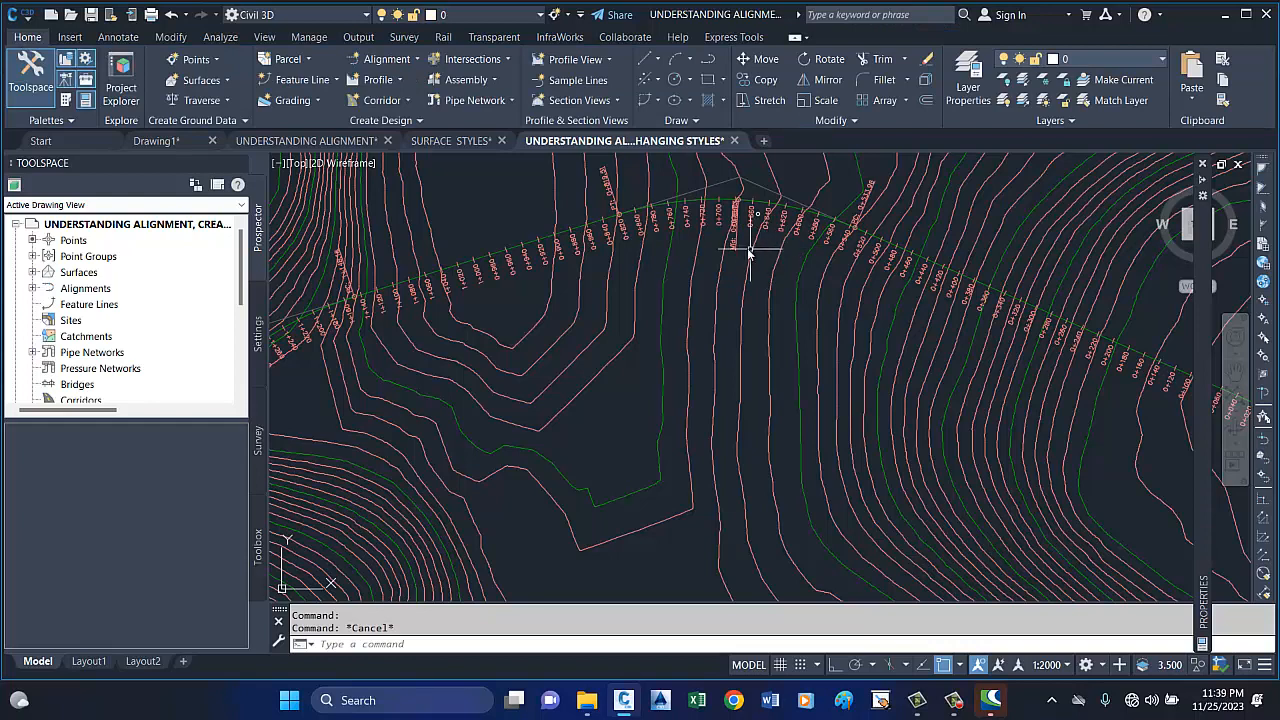
{"action": "left_click", "coordinate": [736, 252]}
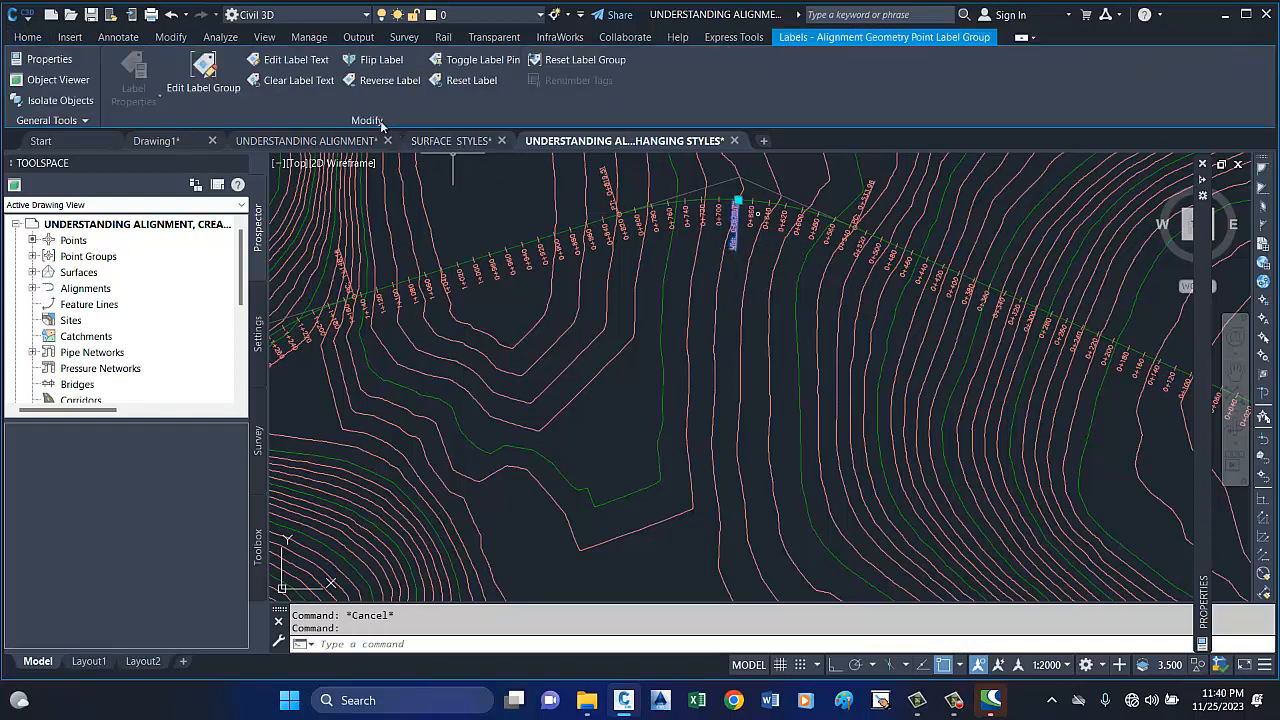
{"action": "left_click", "coordinate": [393, 62]}
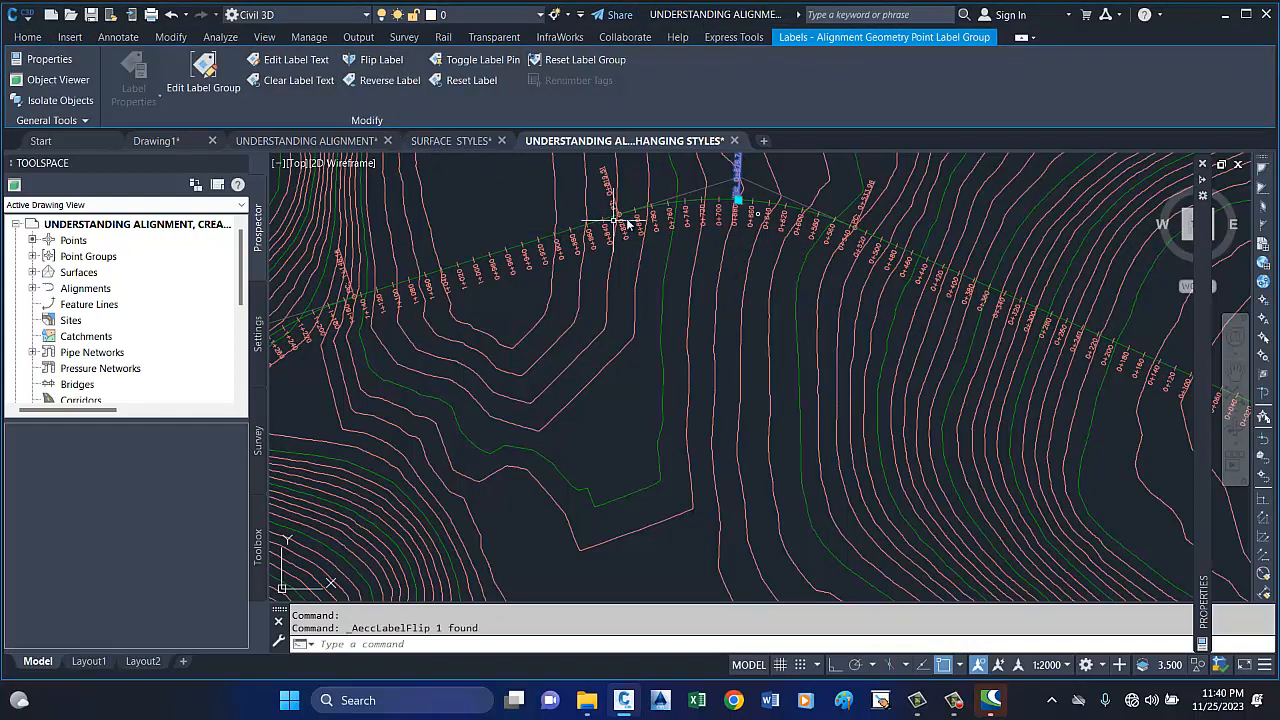
Clear the label selection and review the label placement along the whole ROAD 1 alignment on the contour surface.
{"action": "scroll", "coordinate": [614, 223], "scroll_direction": "down", "scroll_amount": 2}
{"action": "scroll", "coordinate": [920, 230], "scroll_direction": "down", "scroll_amount": 2}
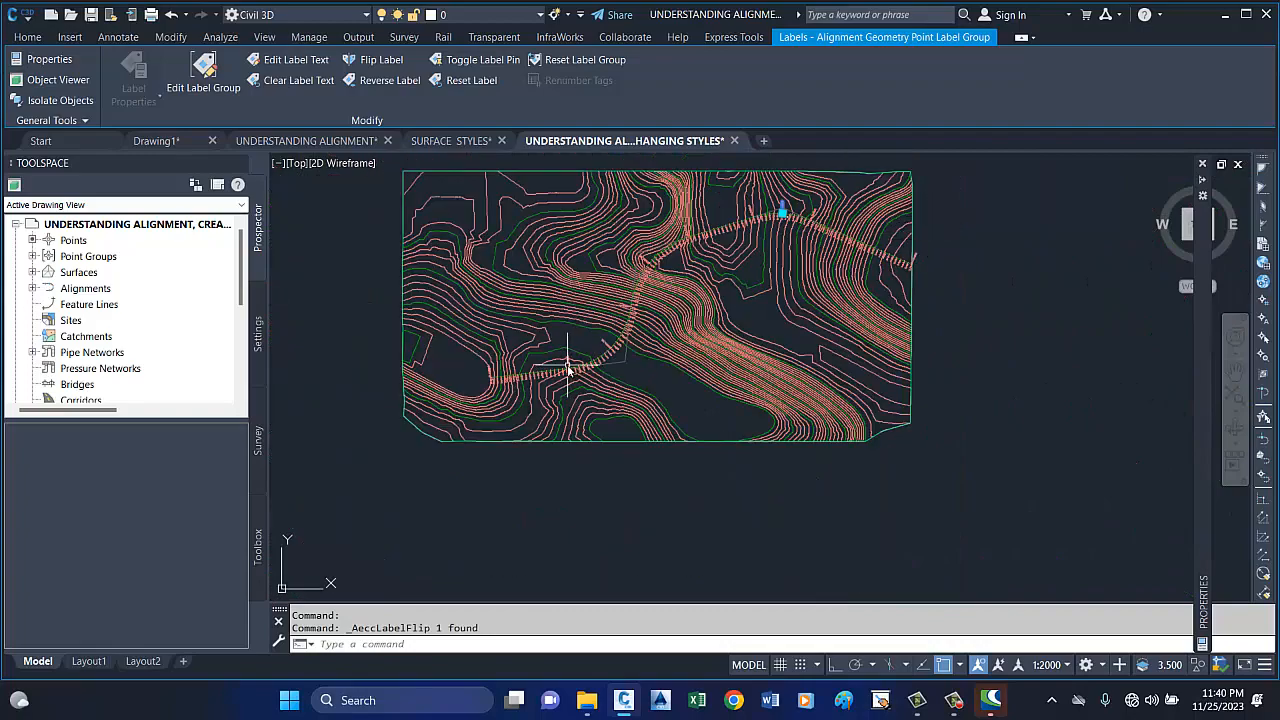
{"action": "scroll", "coordinate": [567, 370], "scroll_direction": "up", "scroll_amount": 3}
{"action": "scroll", "coordinate": [725, 225], "scroll_direction": "up", "scroll_amount": 3}
{"action": "scroll", "coordinate": [722, 245], "scroll_direction": "down", "scroll_amount": 1}
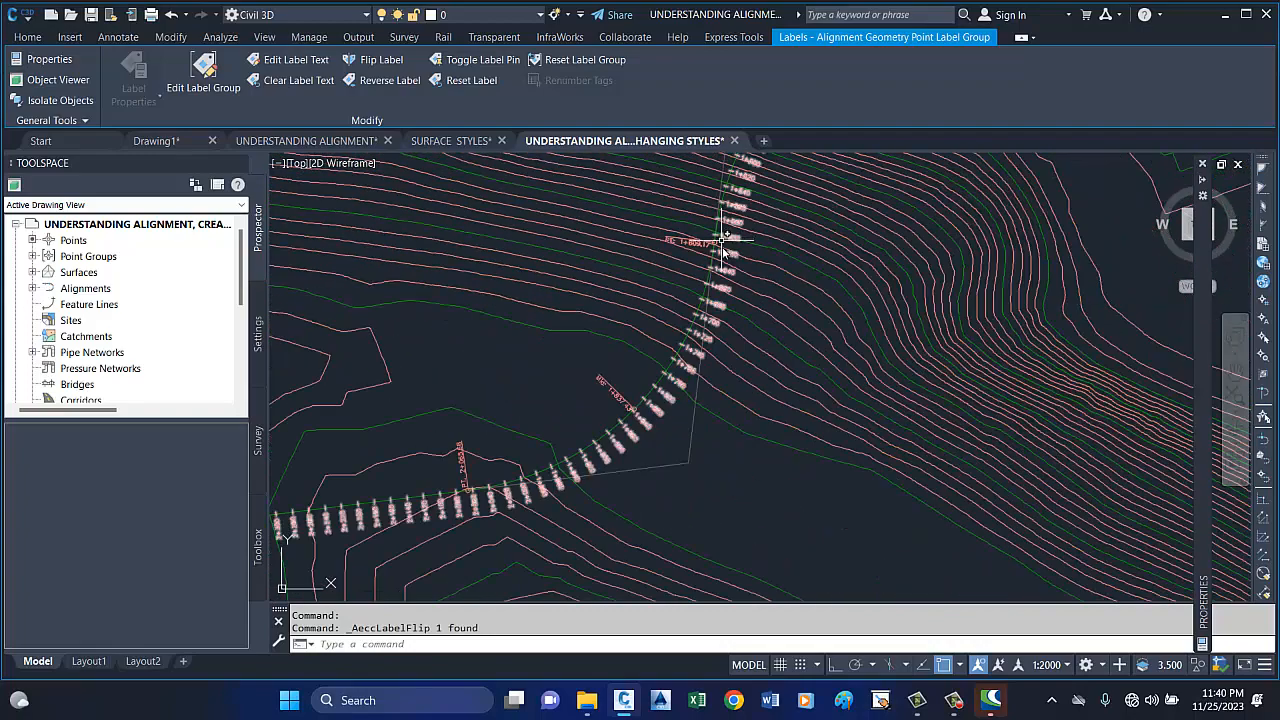
{"action": "scroll", "coordinate": [757, 375], "scroll_direction": "down", "scroll_amount": 4}
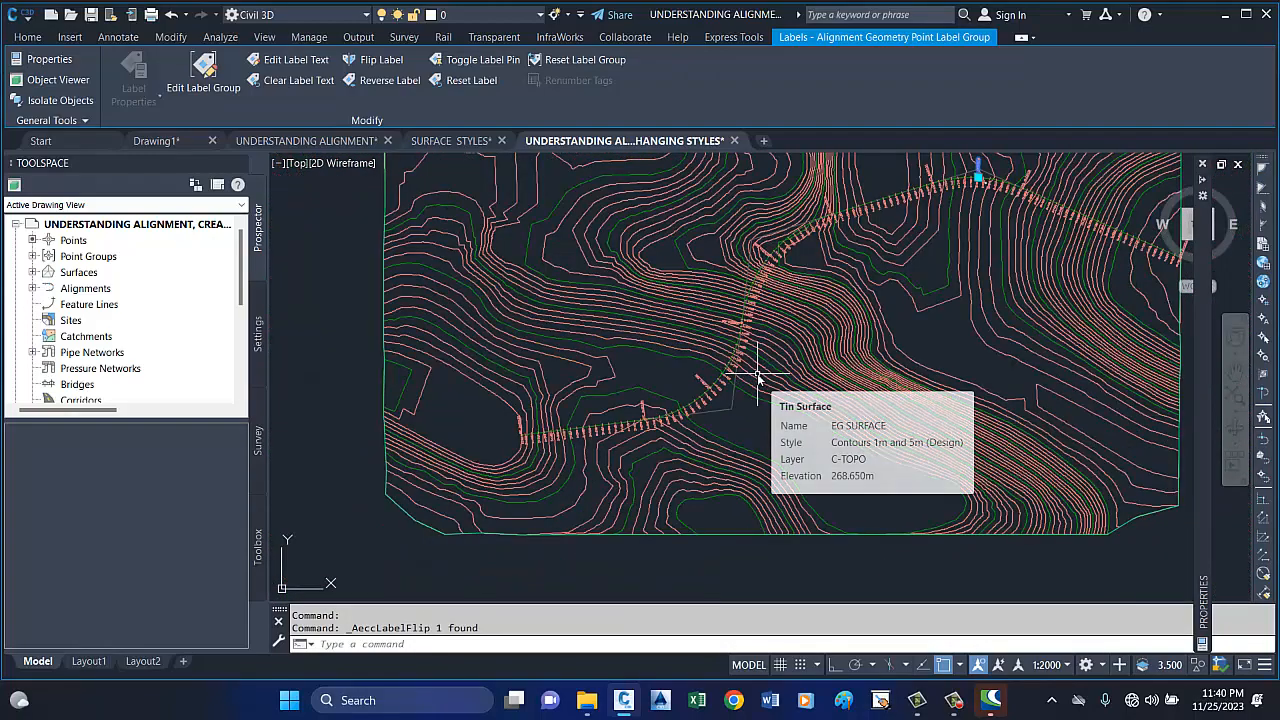
{"action": "key", "text": "Escape"}
{"action": "key", "text": "Escape"}
{"action": "scroll", "coordinate": [567, 365], "scroll_direction": "down", "scroll_amount": 4}
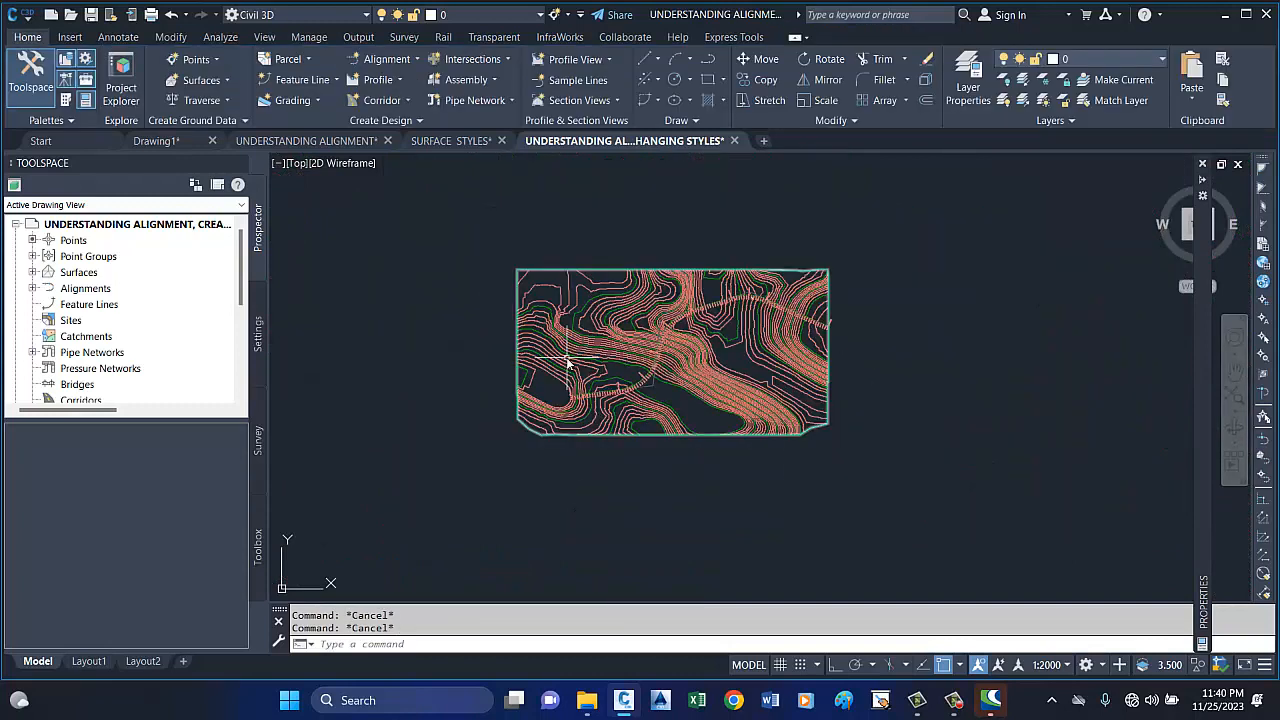
{"action": "mouse_move", "coordinate": [567, 363]}
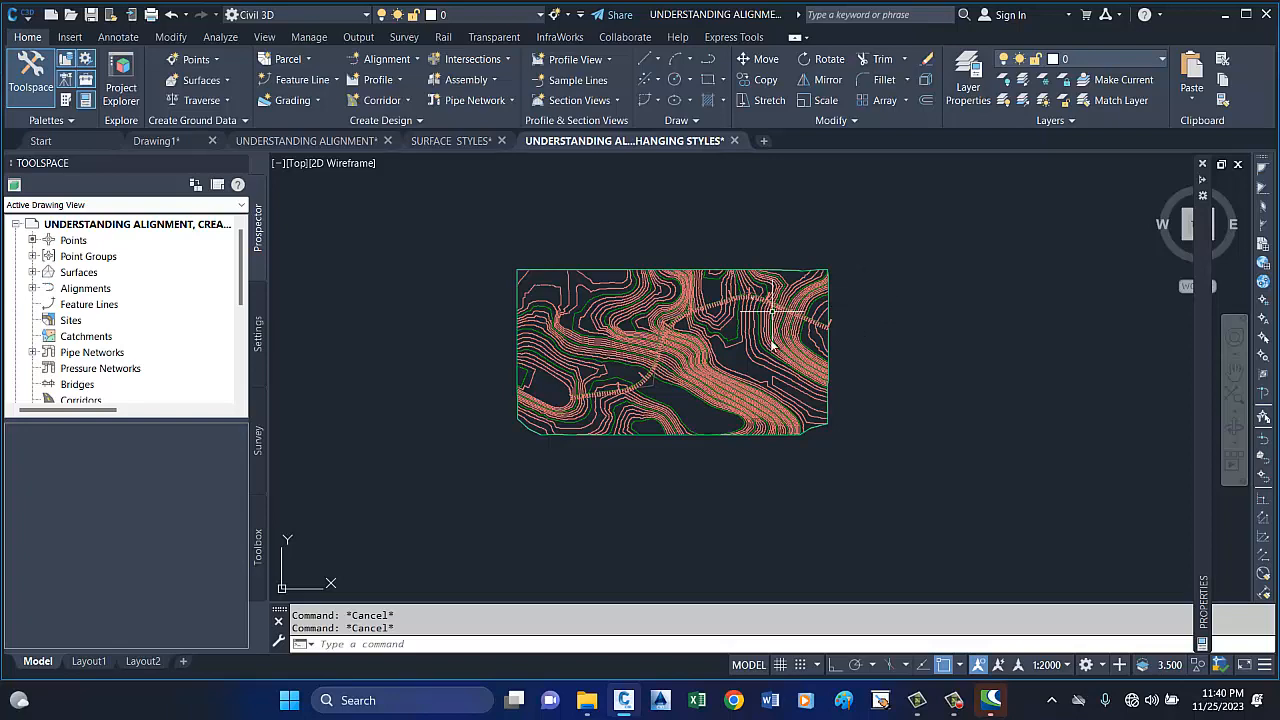
{"action": "scroll", "coordinate": [712, 360], "scroll_direction": "up", "scroll_amount": 4}
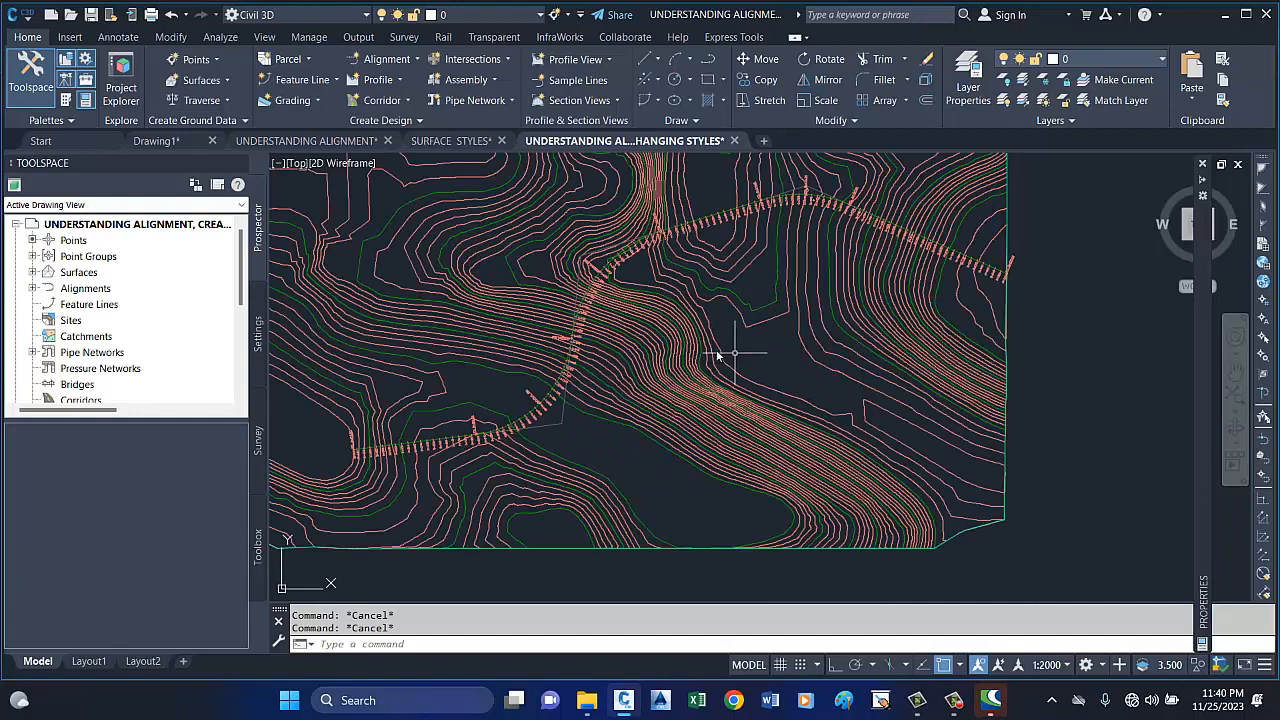
{"action": "scroll", "coordinate": [699, 350], "scroll_direction": "down", "scroll_amount": 3}
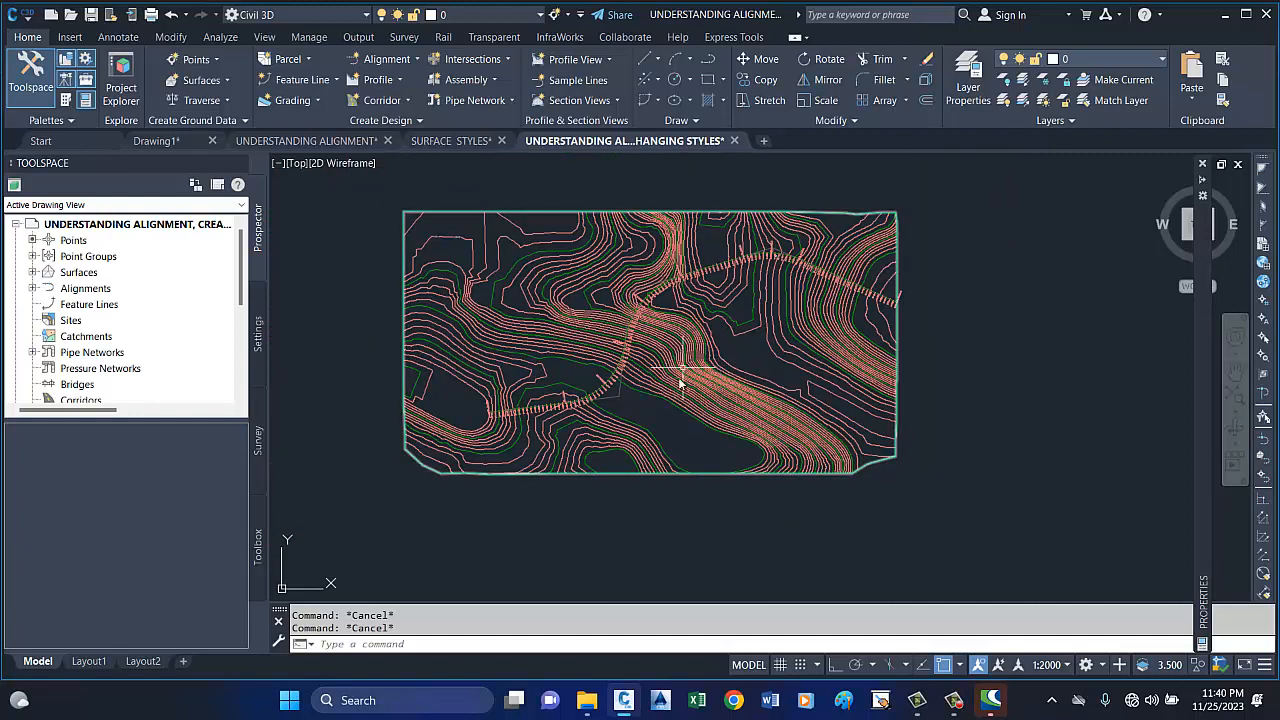
{"action": "mouse_move", "coordinate": [651, 418]}
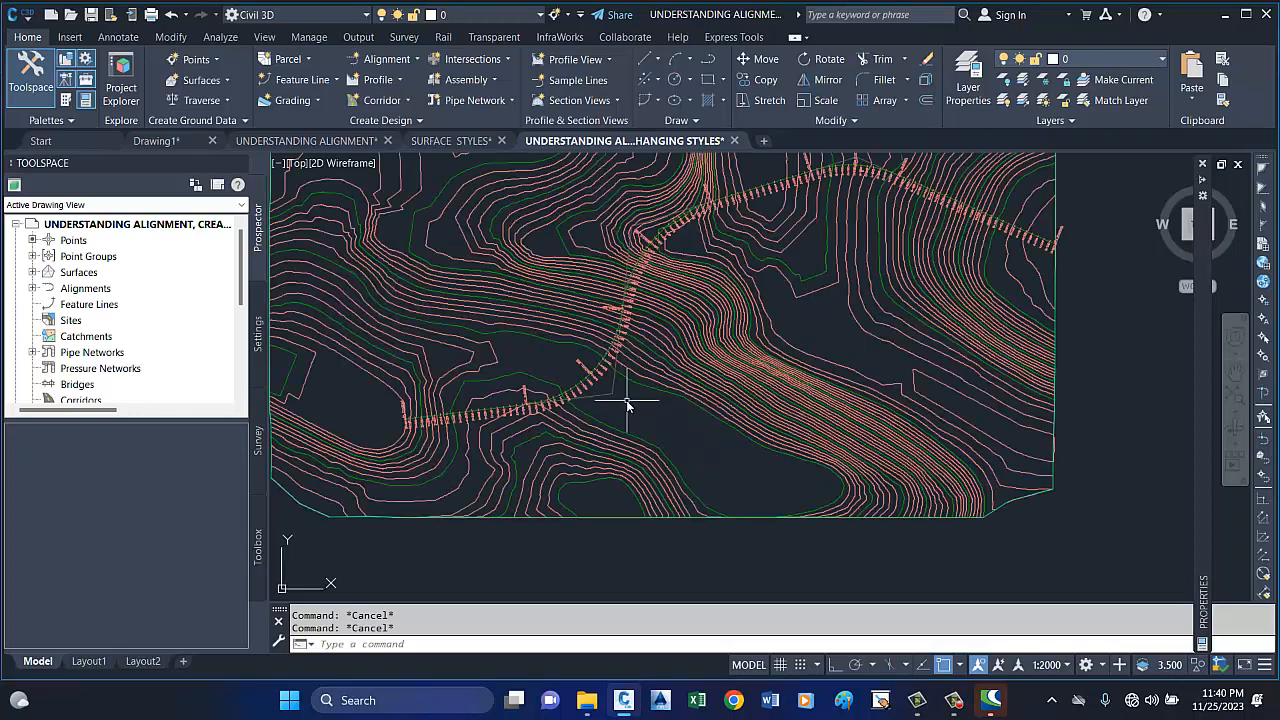
{"action": "scroll", "coordinate": [659, 404], "scroll_direction": "down", "scroll_amount": 2}
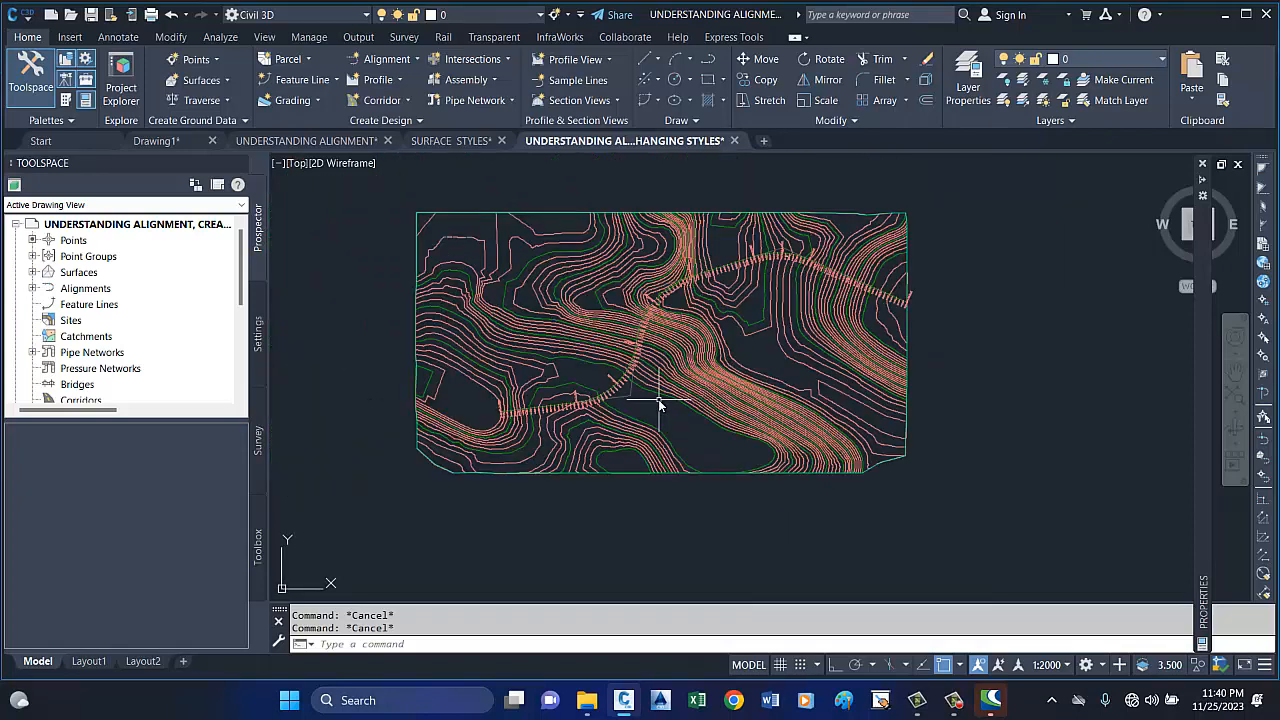